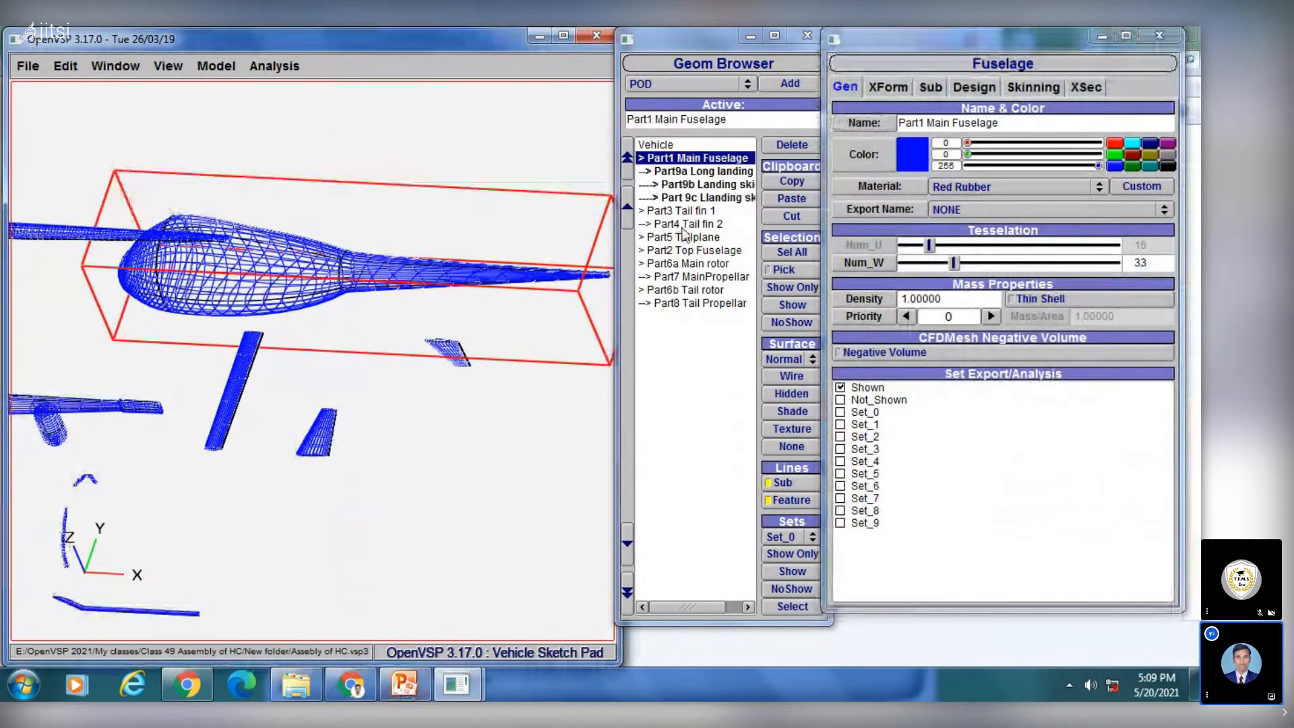
Step: Select Part2 Top Fuselage, compare it with the AS355 sketch slide in PowerPoint, and return to OpenVSP
click(678, 251)
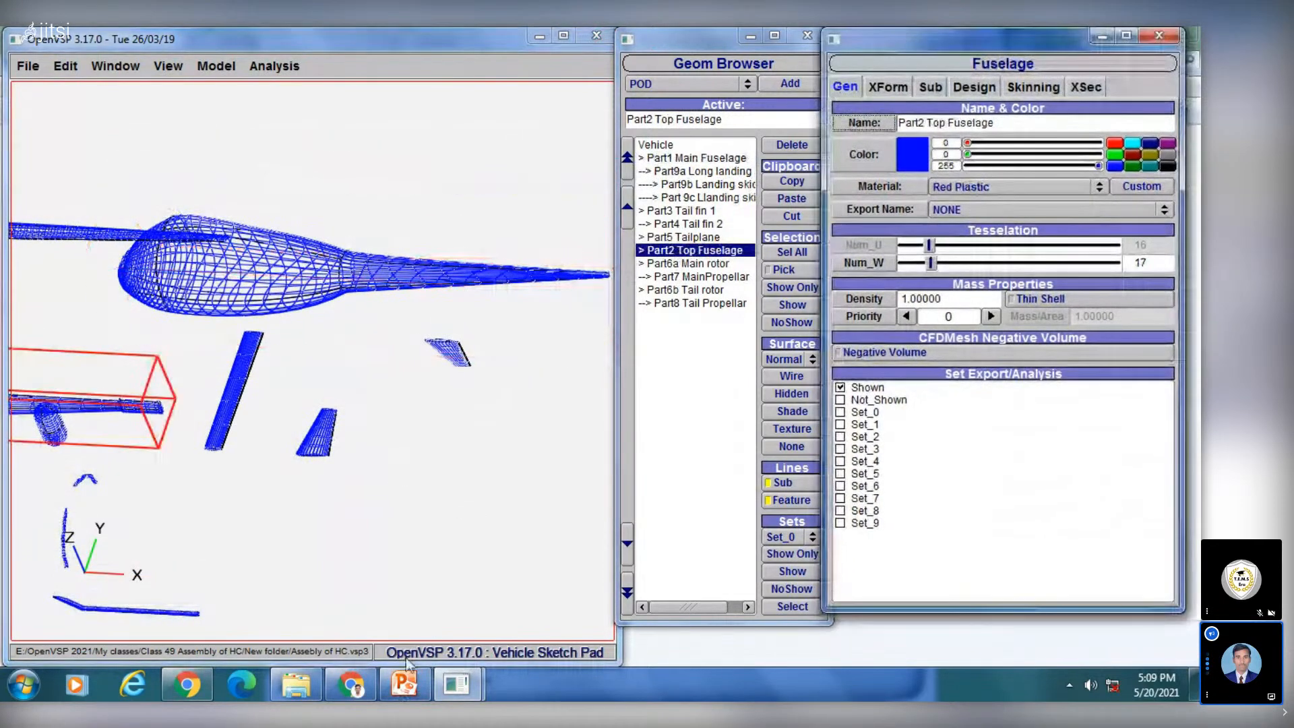
right_drag(184, 353, 481, 266)
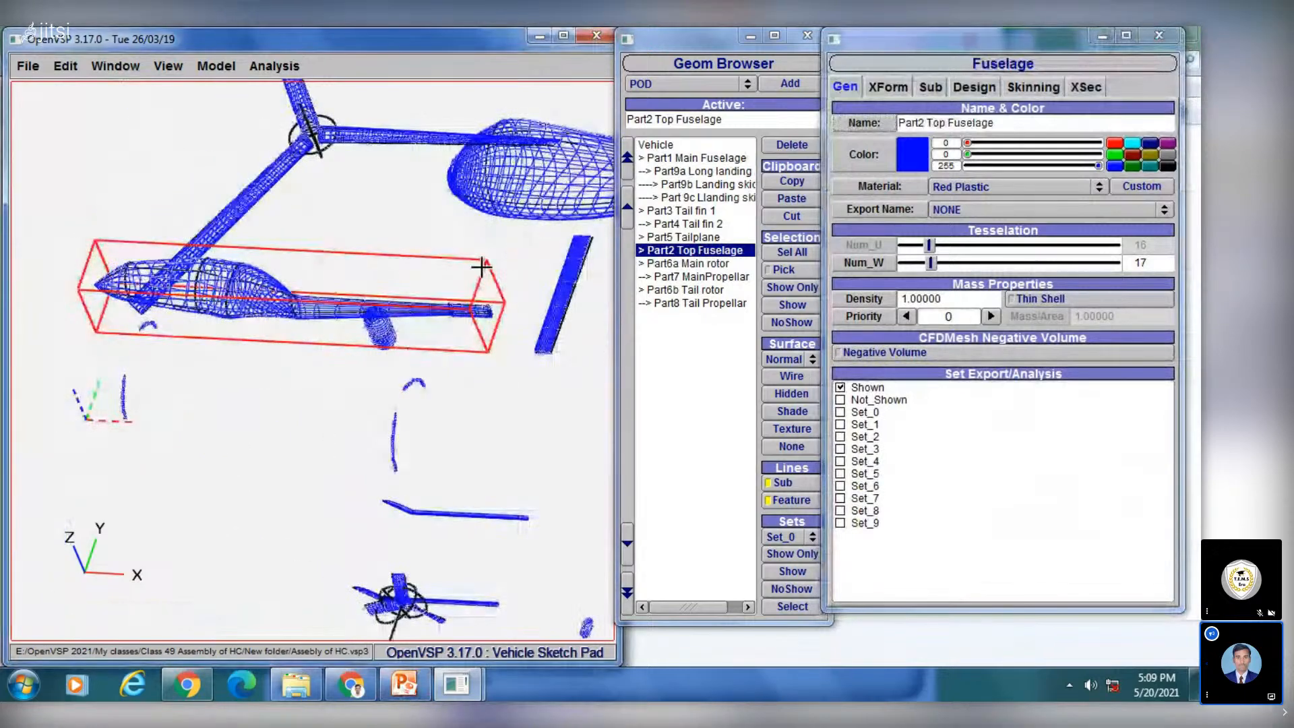
click(404, 684)
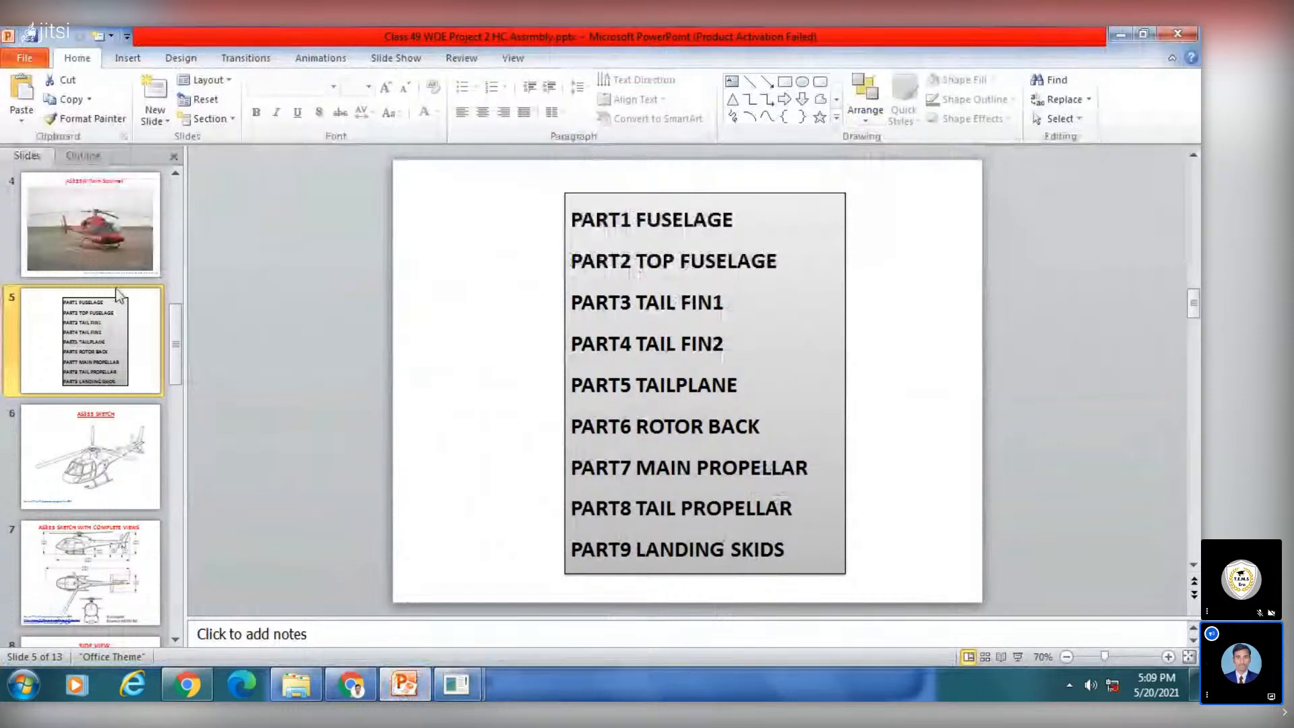
click(108, 482)
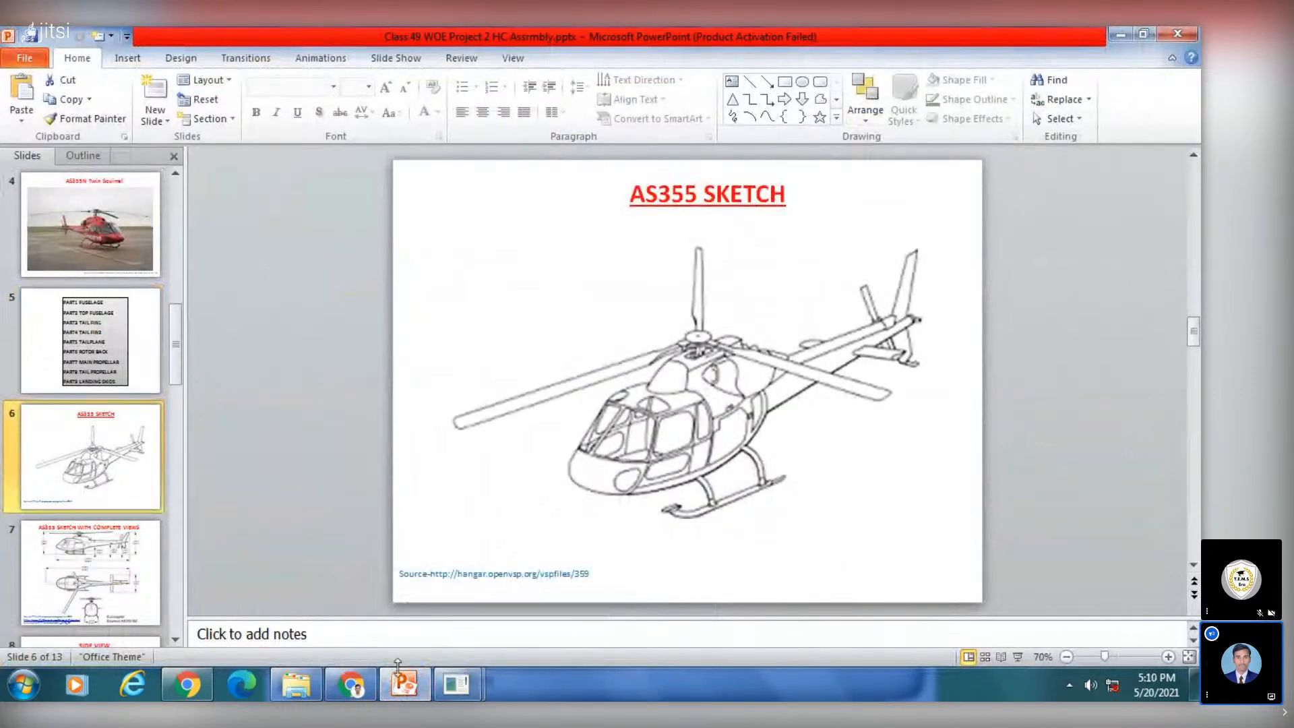
click(404, 685)
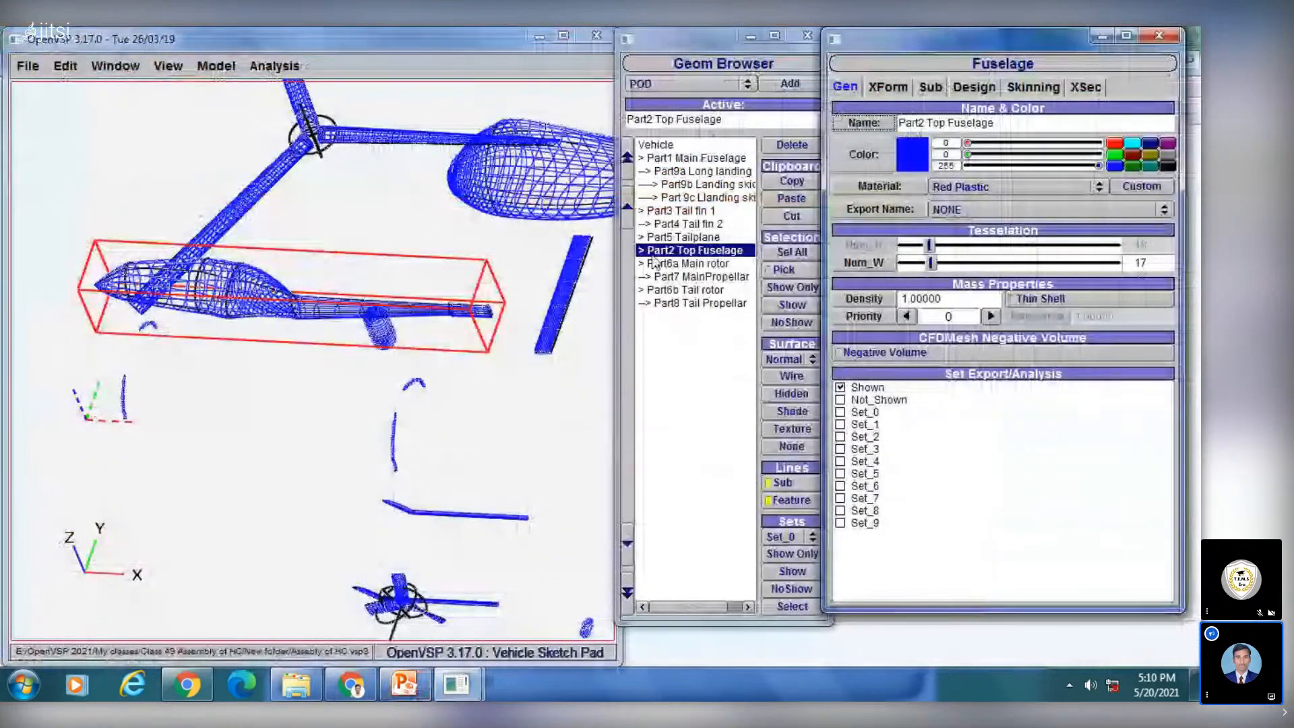
Step: Select Part3 Tail fin 1 and inspect it against the AS355 sketch in PowerPoint, ending back in OpenVSP
click(682, 210)
middle_drag(505, 265, 159, 272)
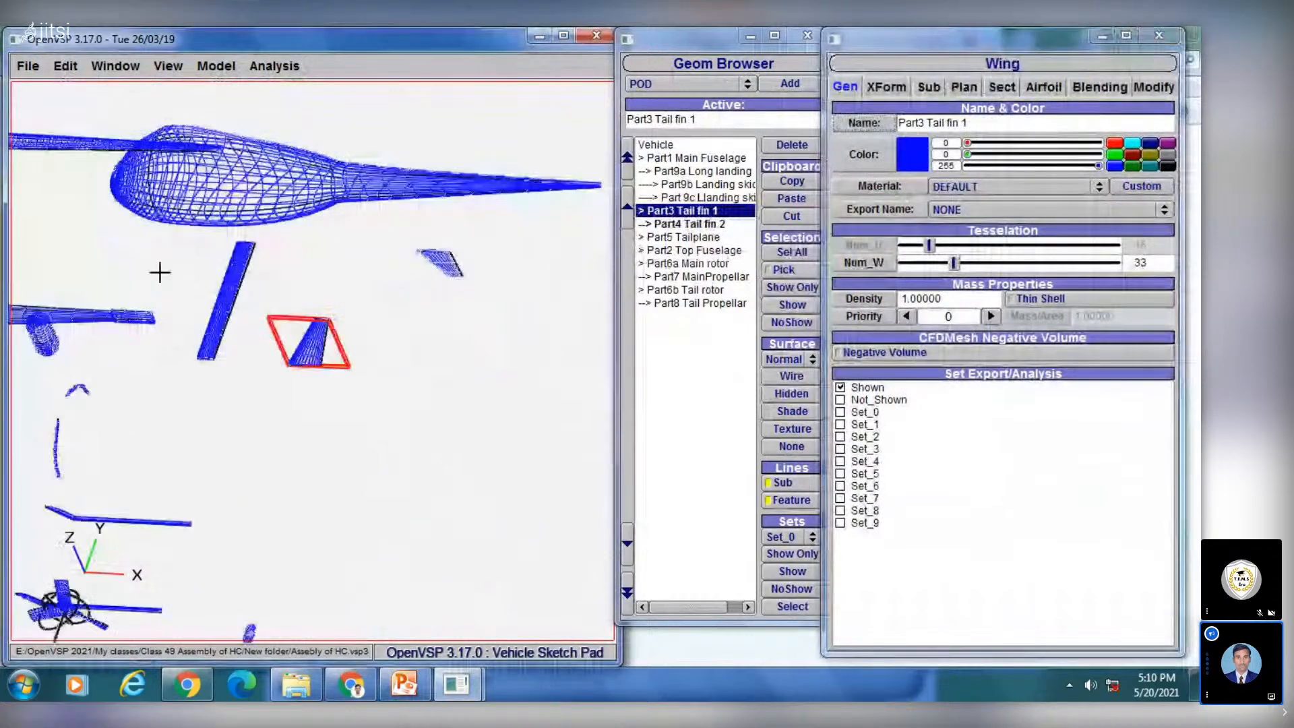
drag(312, 350, 376, 186)
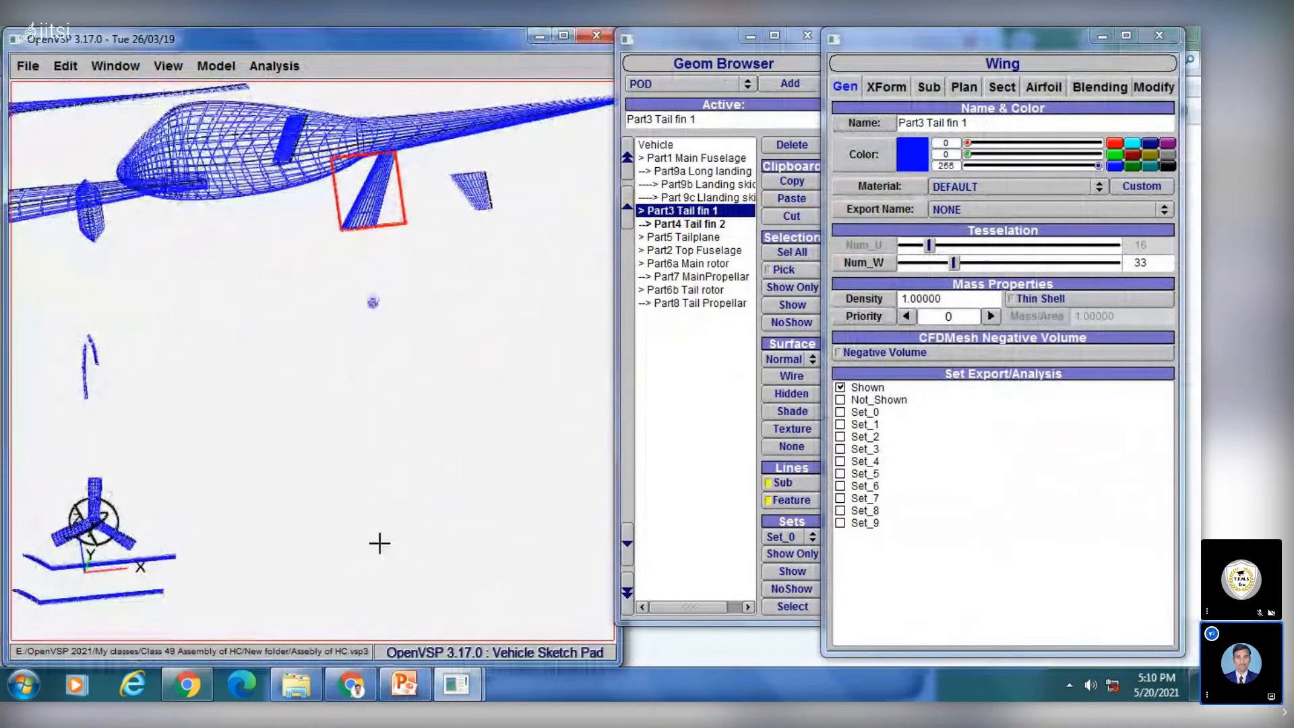
click(401, 684)
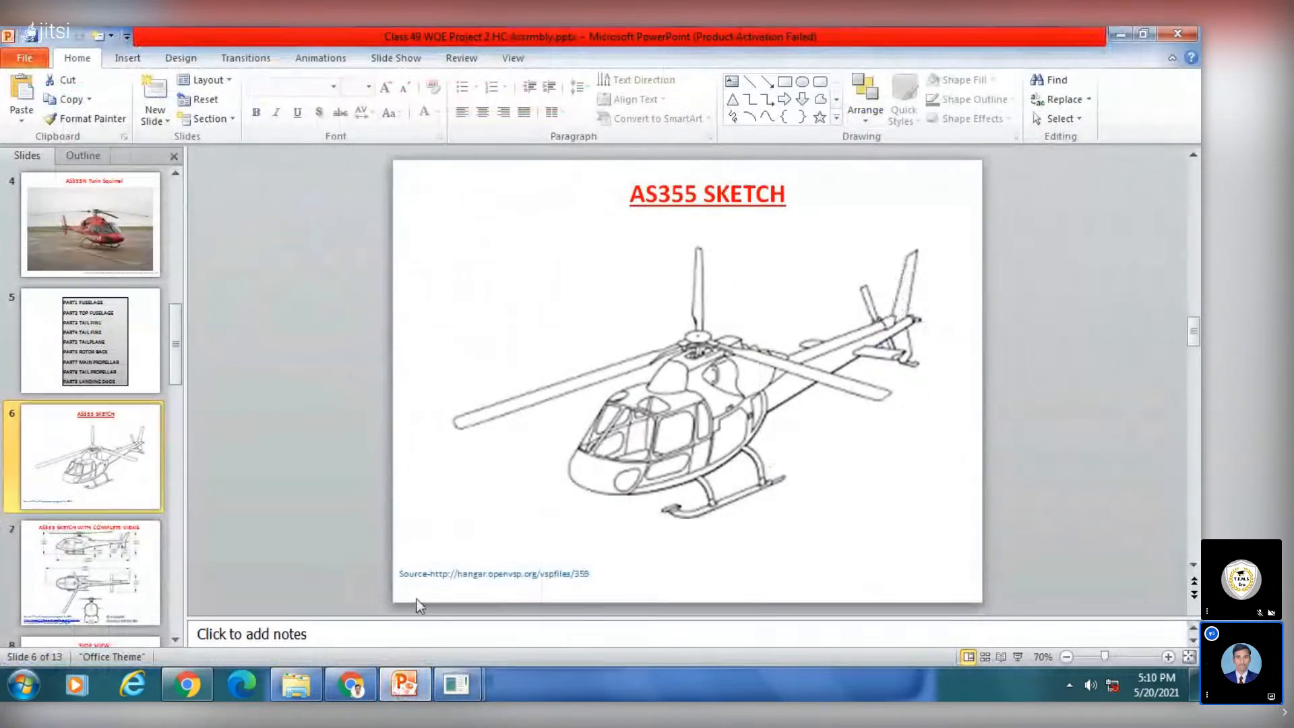
click(404, 685)
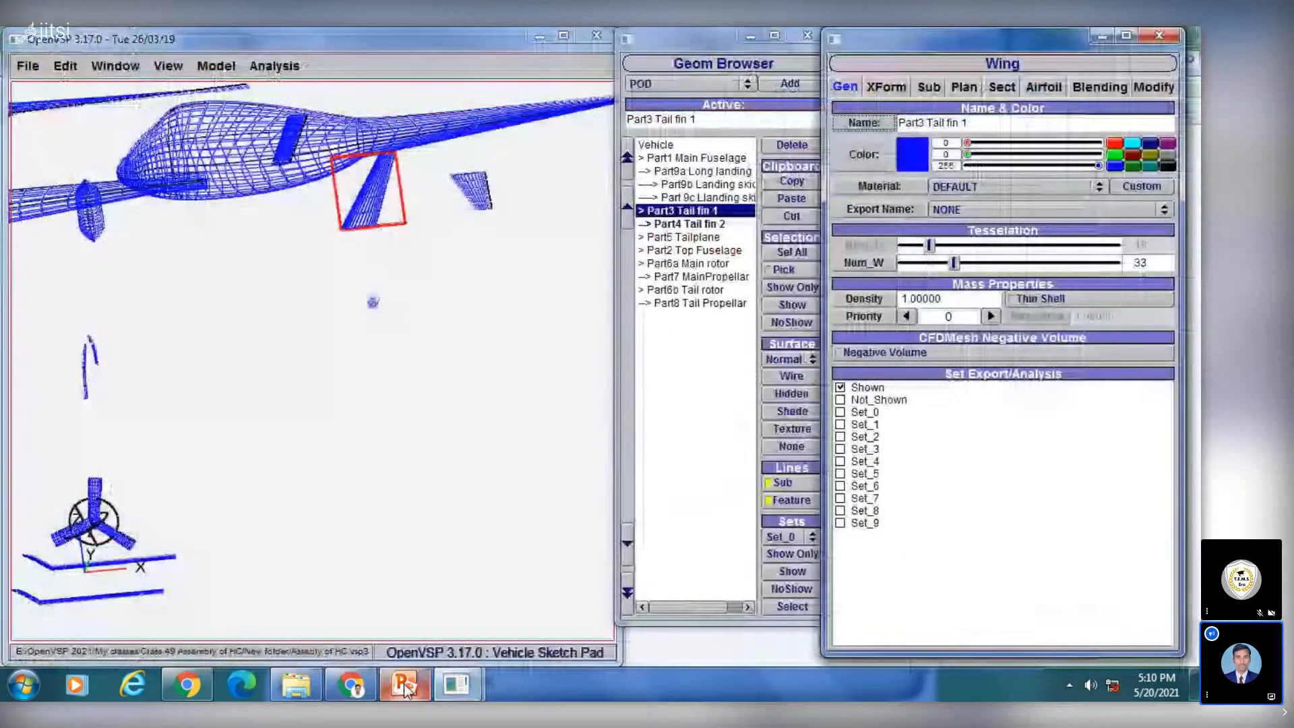
Step: Select Part4 Tail fin 2 and locate the matching lower fin on the AS355 sketch in PowerPoint, ending back in OpenVSP
click(679, 226)
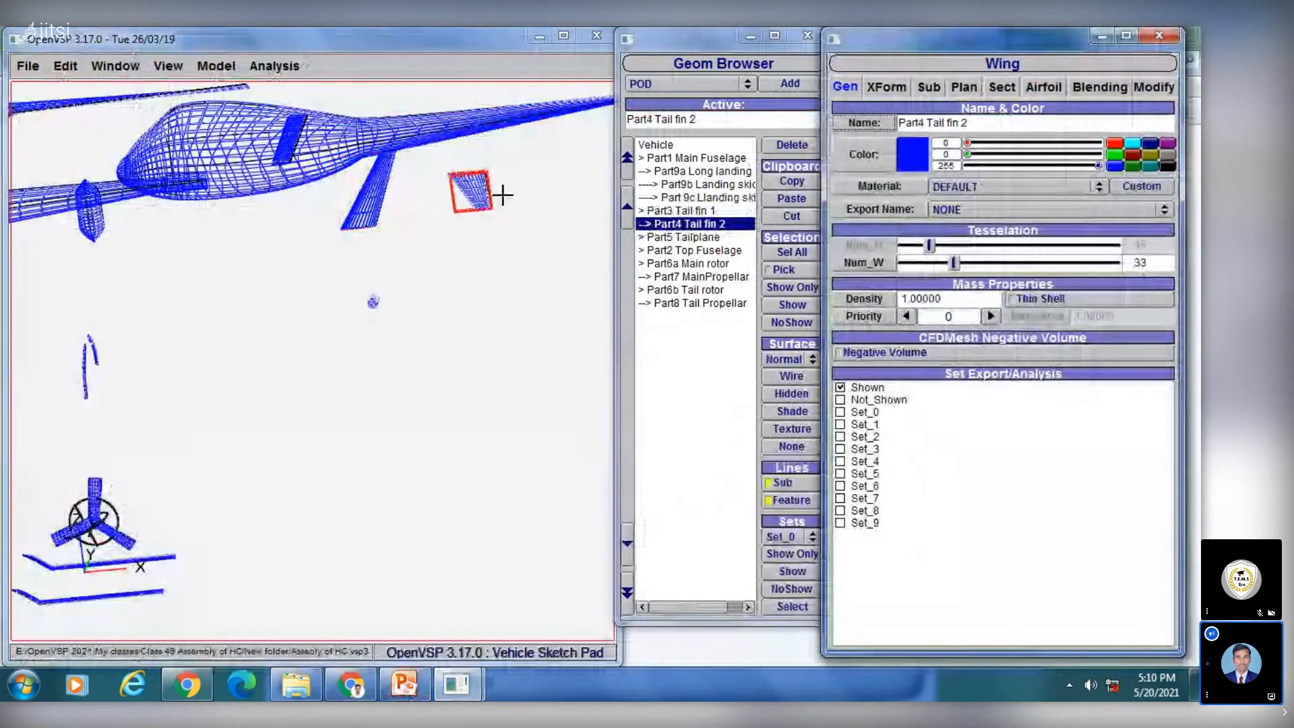
click(404, 685)
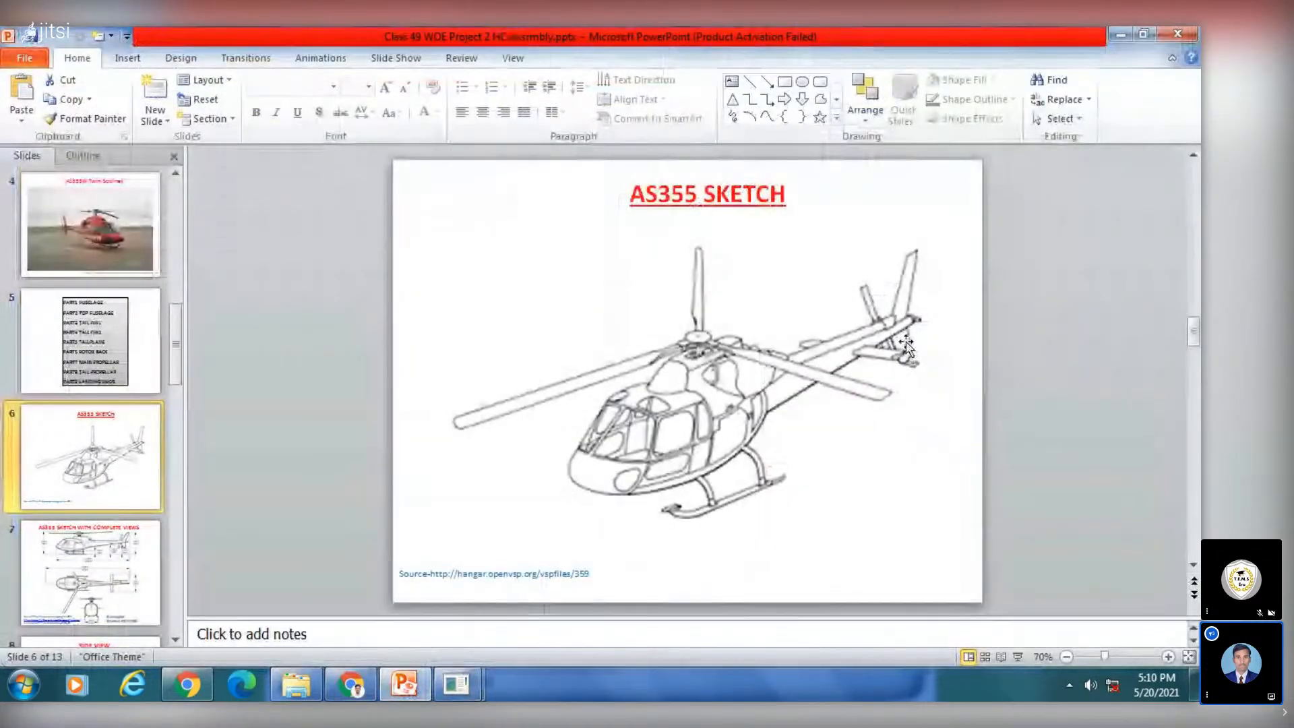
click(403, 685)
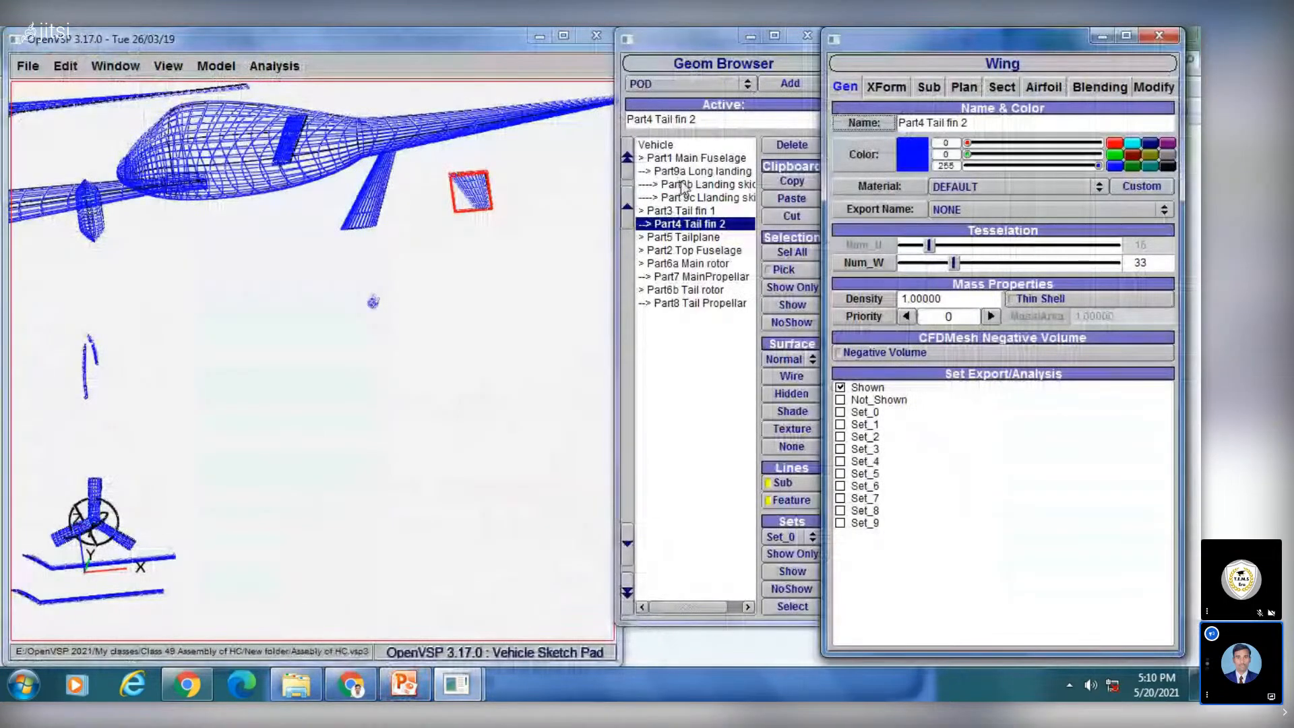
Step: Select Part5 Tailplane, inspect its shape, and find its location on the PowerPoint AS355 sketch before returning to OpenVSP
click(682, 236)
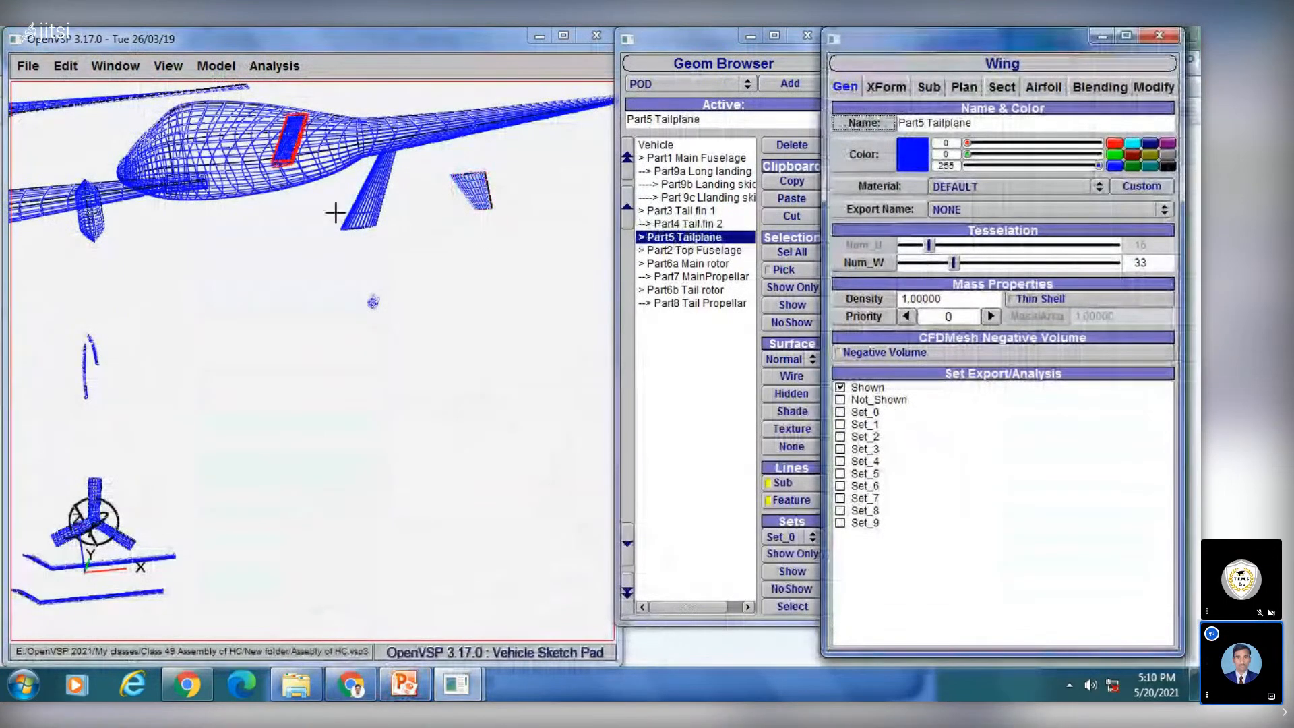
drag(305, 292, 376, 168)
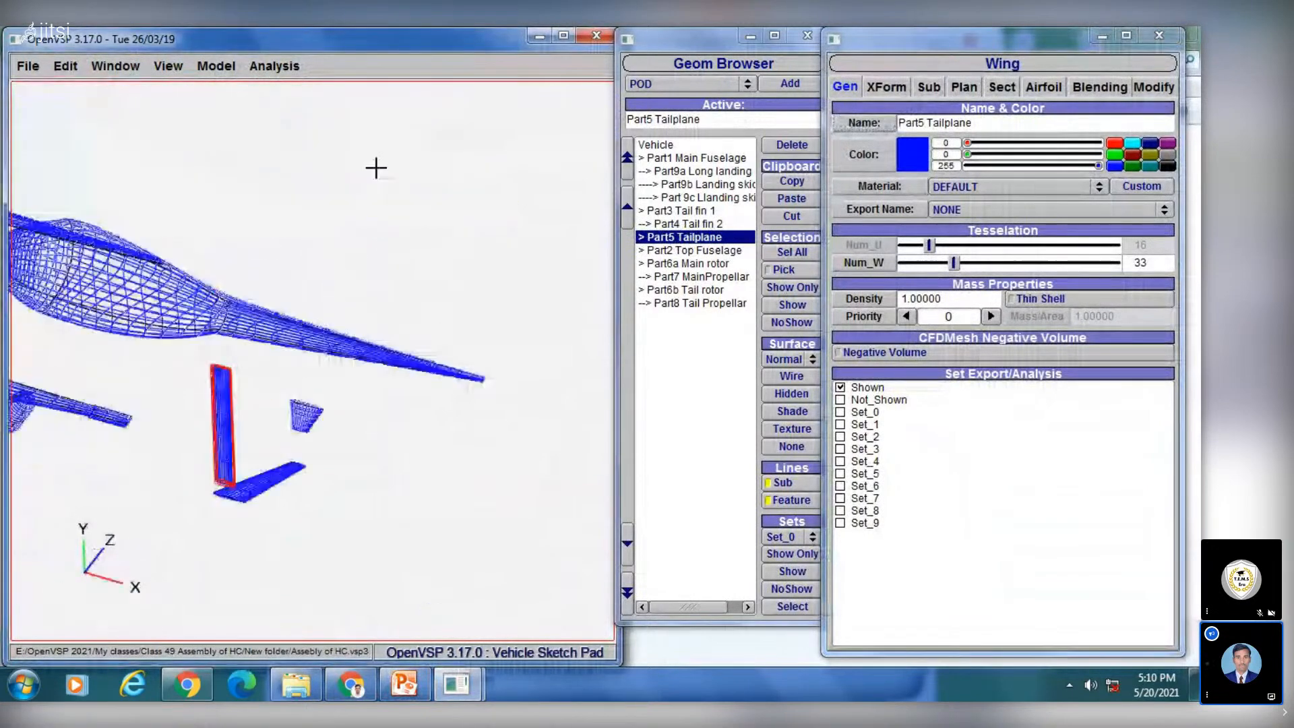
middle_drag(237, 379, 318, 283)
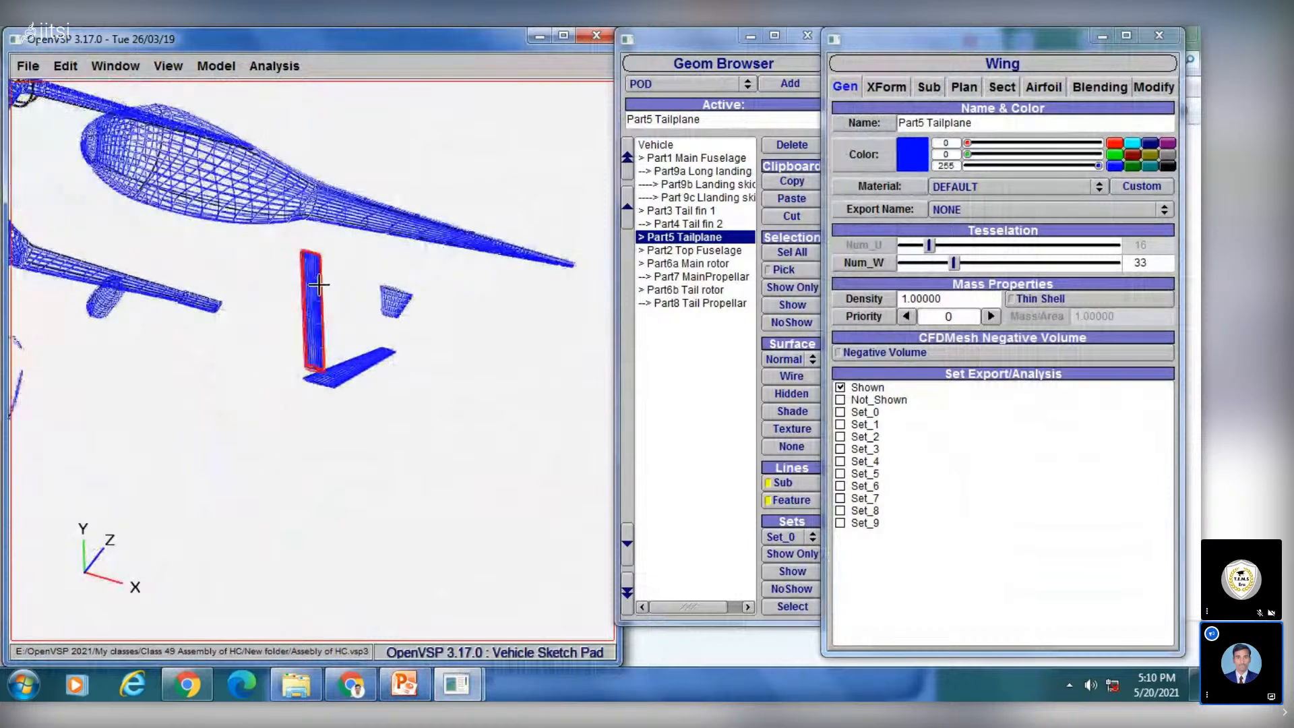
click(402, 684)
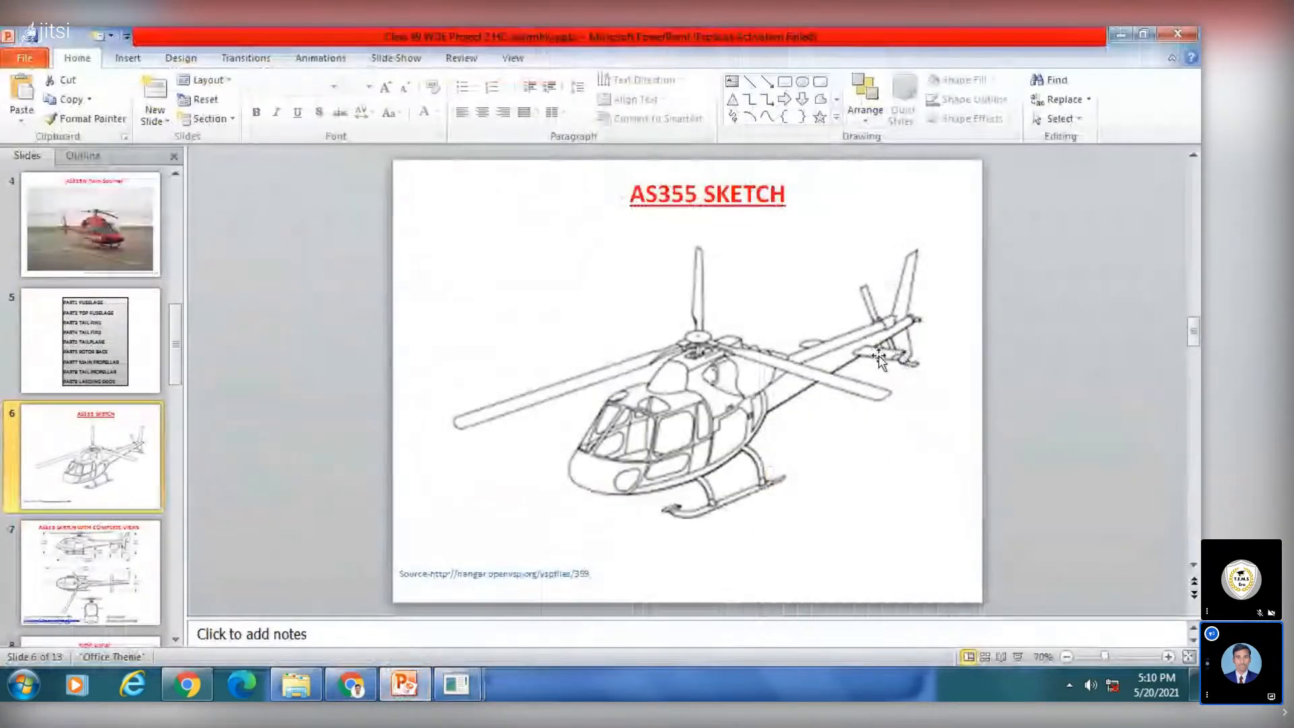
click(404, 684)
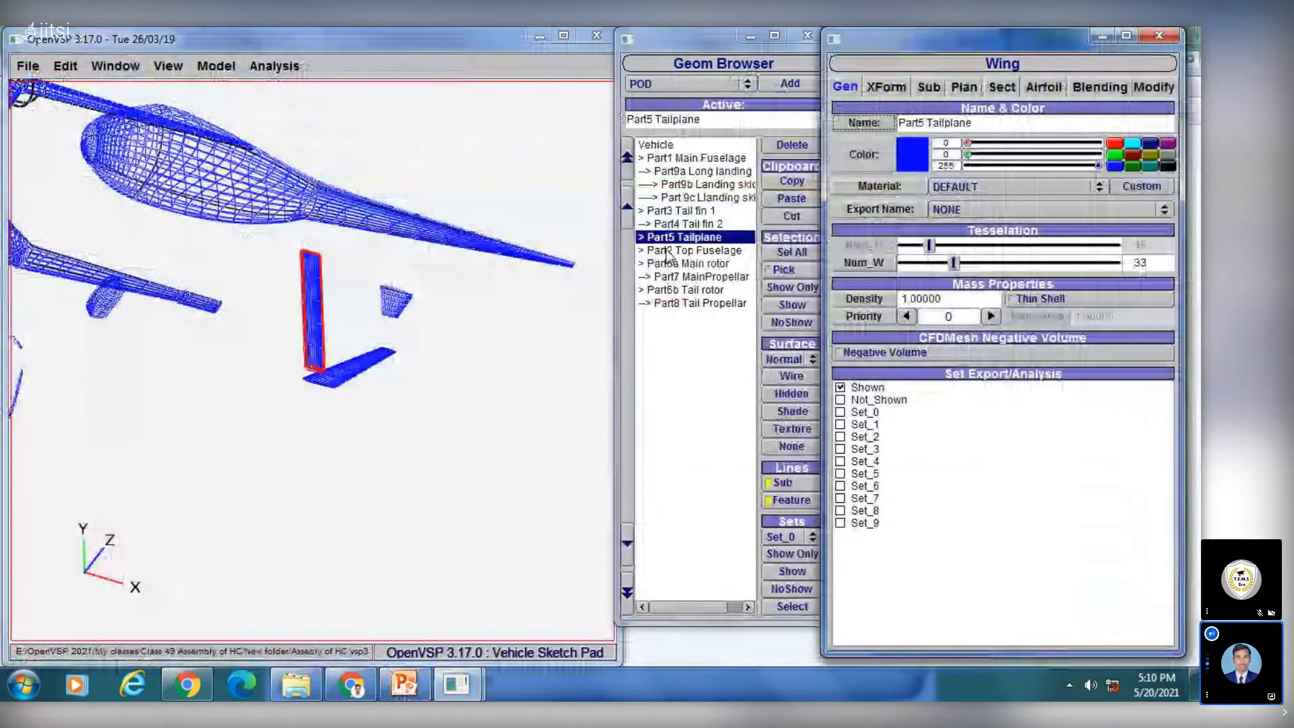
Step: Select Part6a Main rotor, inspect it, and check its place on the PowerPoint AS355 sketch before returning to OpenVSP
click(675, 264)
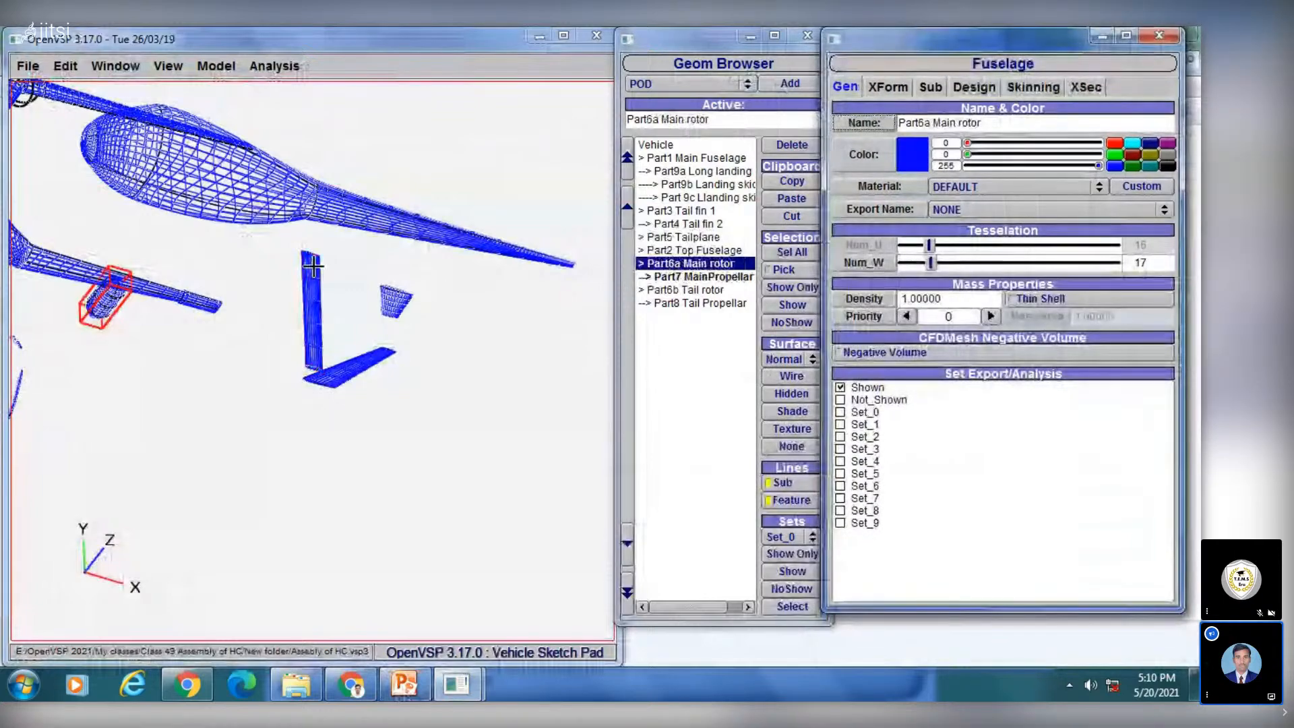
drag(217, 262, 329, 406)
click(406, 686)
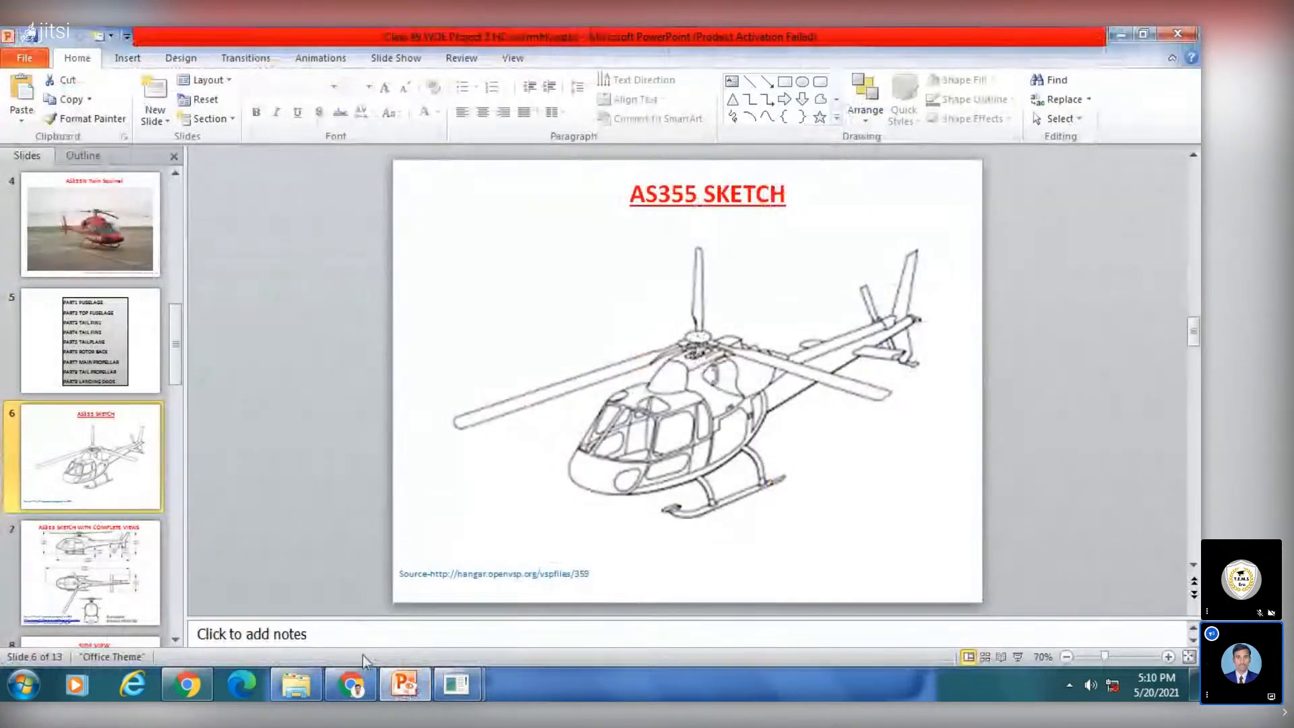
click(407, 687)
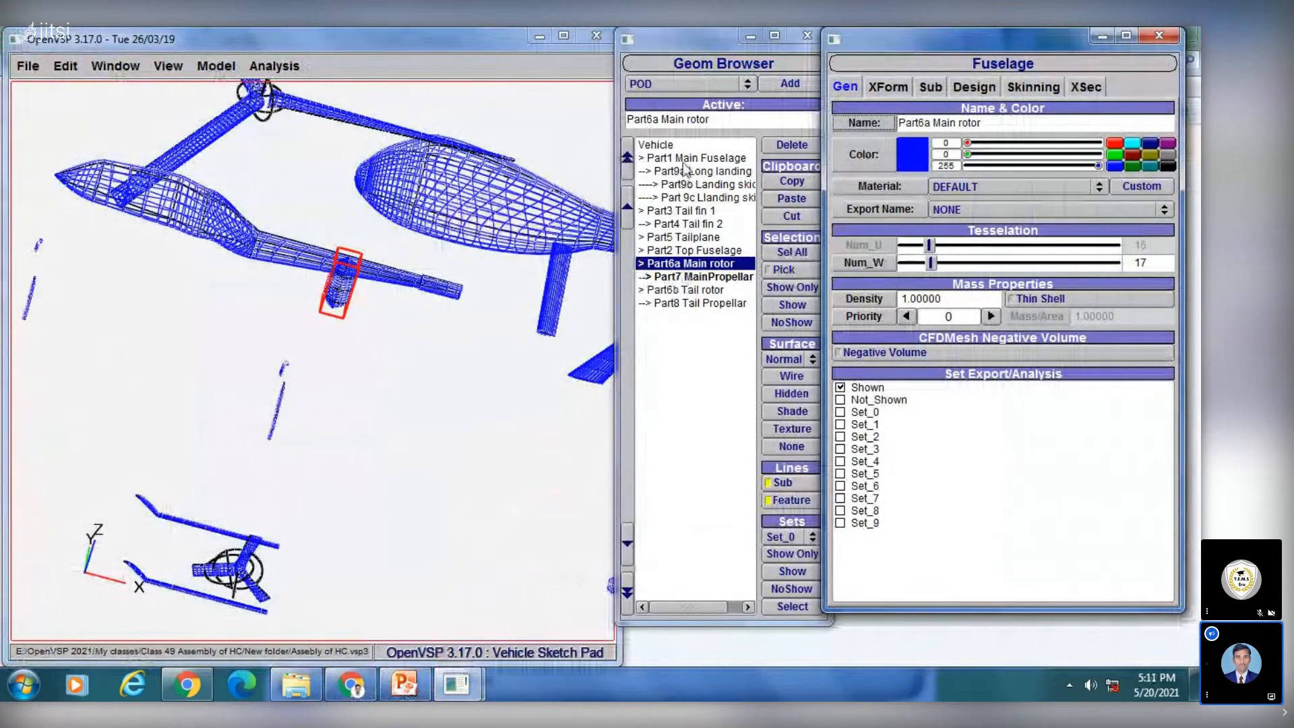
Step: Select Part6b Tail rotor, examine it up close, and check its place on the PowerPoint AS355 sketch before returning to OpenVSP
click(677, 291)
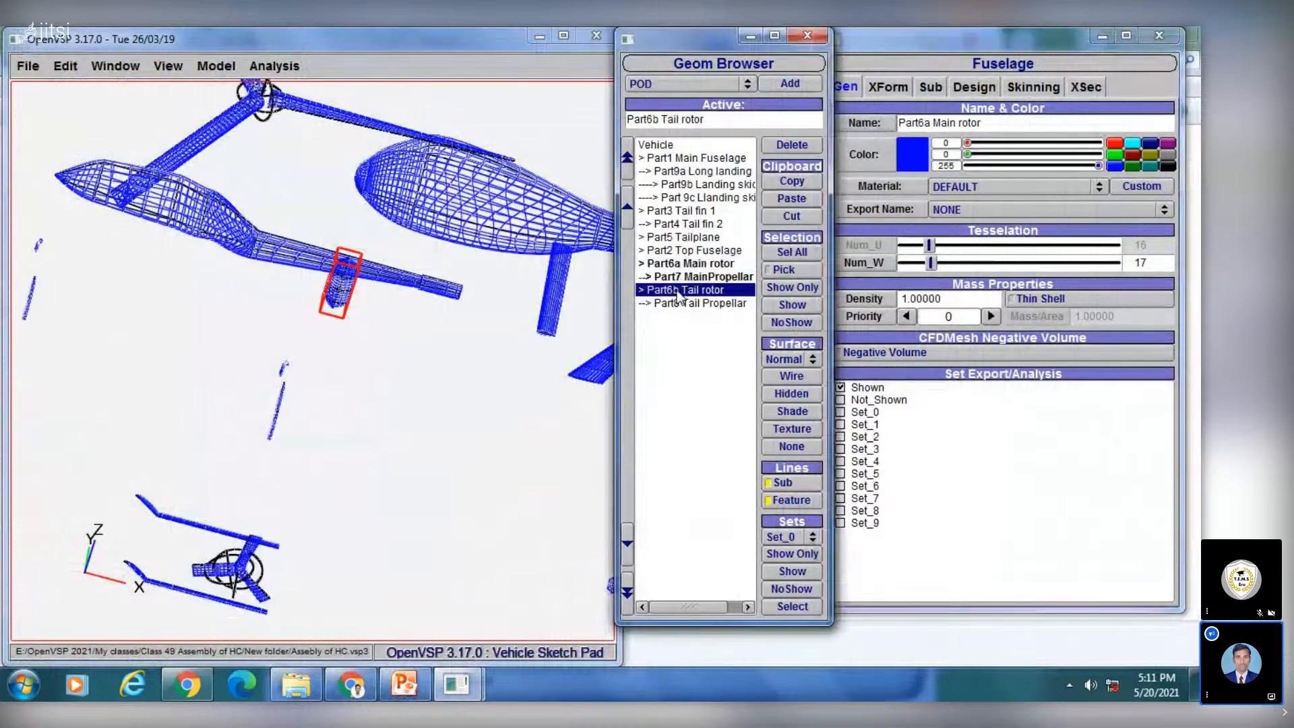
middle_drag(525, 306, 72, 302)
middle_drag(311, 327, 563, 144)
drag(393, 378, 411, 346)
scroll(414, 353, up, 3)
middle_drag(510, 253, 396, 293)
scroll(409, 319, up, 1)
scroll(410, 320, up, 3)
middle_drag(481, 208, 417, 351)
right_drag(420, 324, 424, 372)
middle_drag(489, 289, 361, 318)
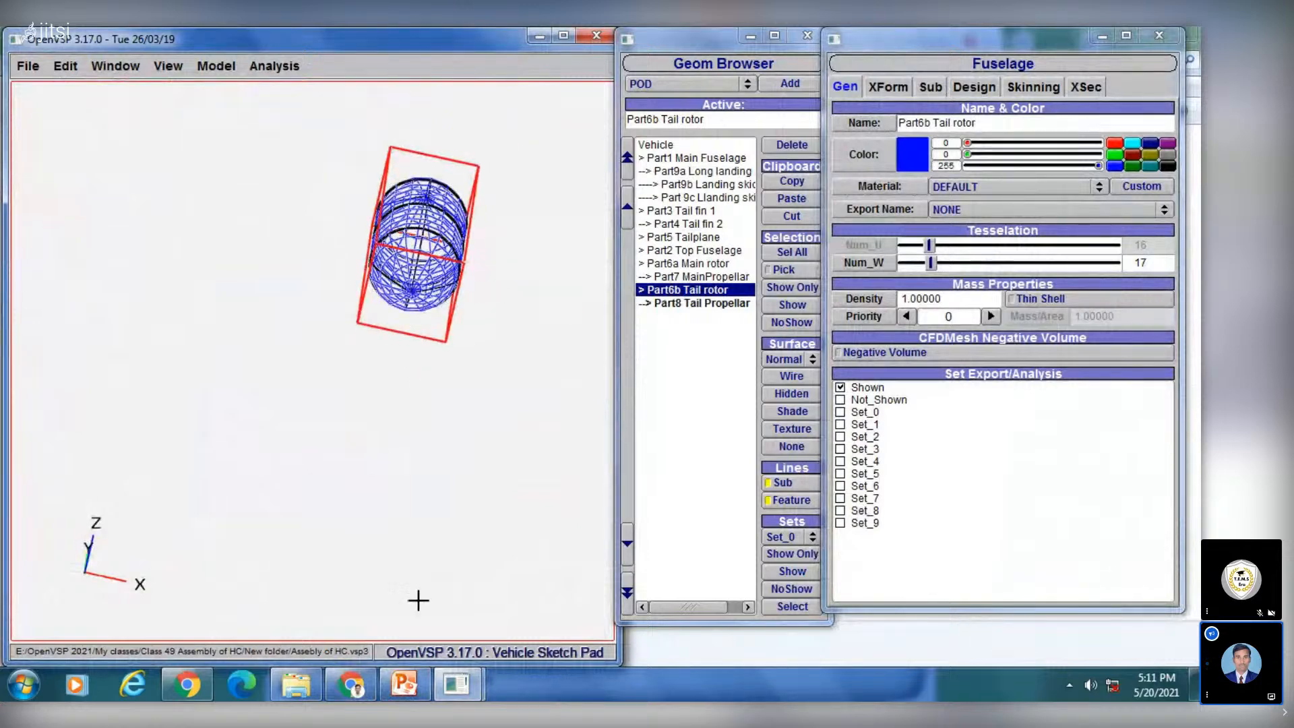
click(393, 690)
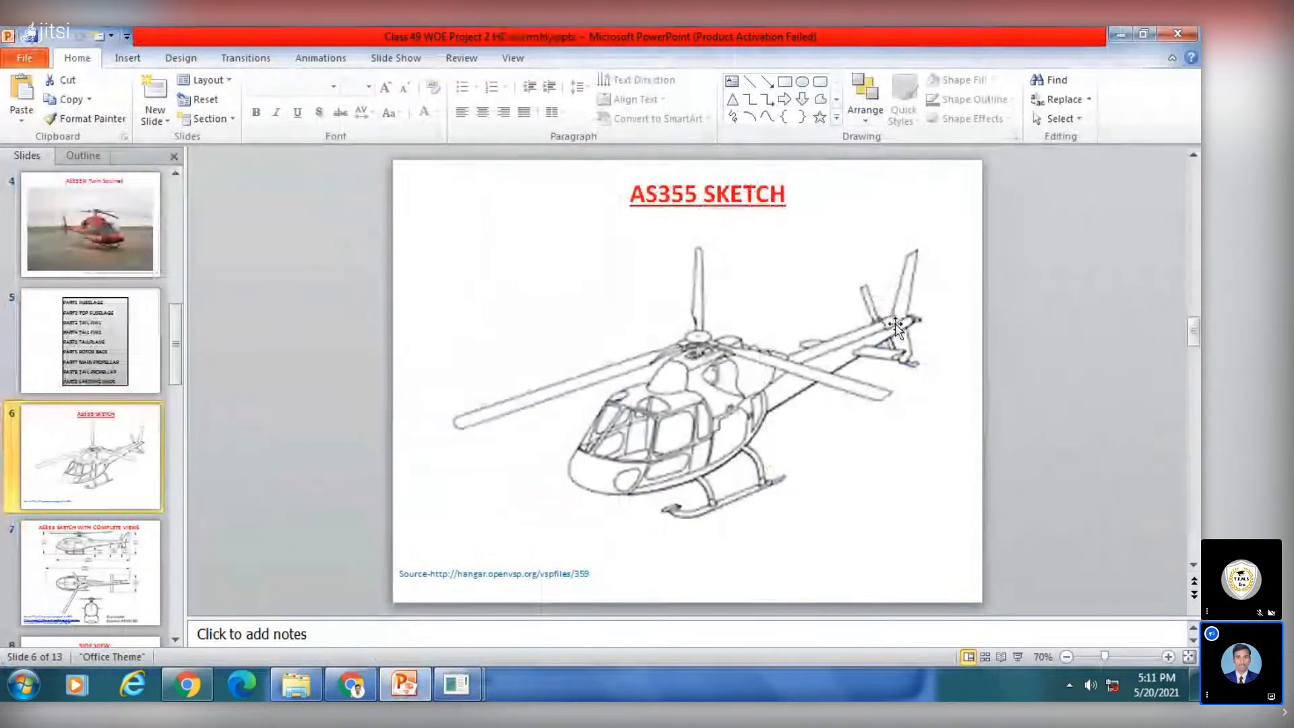
click(397, 689)
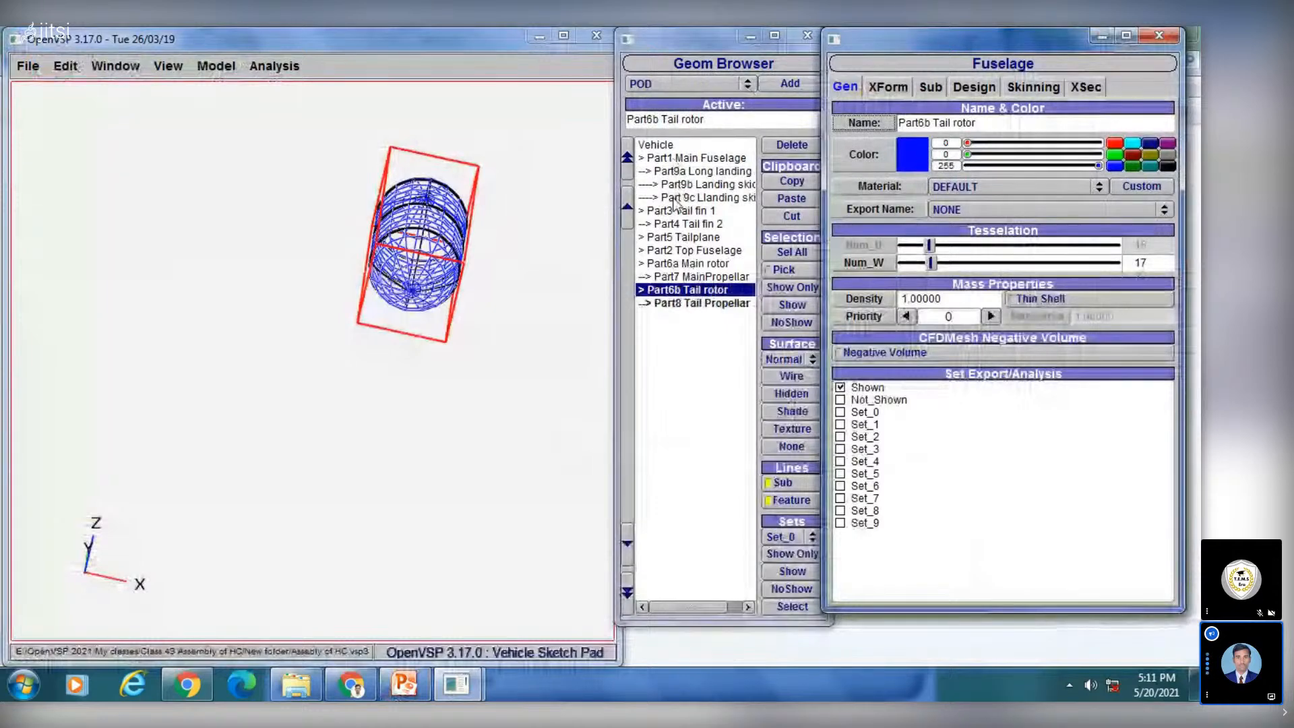
Step: Select Part7 MainPropellar and examine the three-bladed main propeller in the model
click(694, 276)
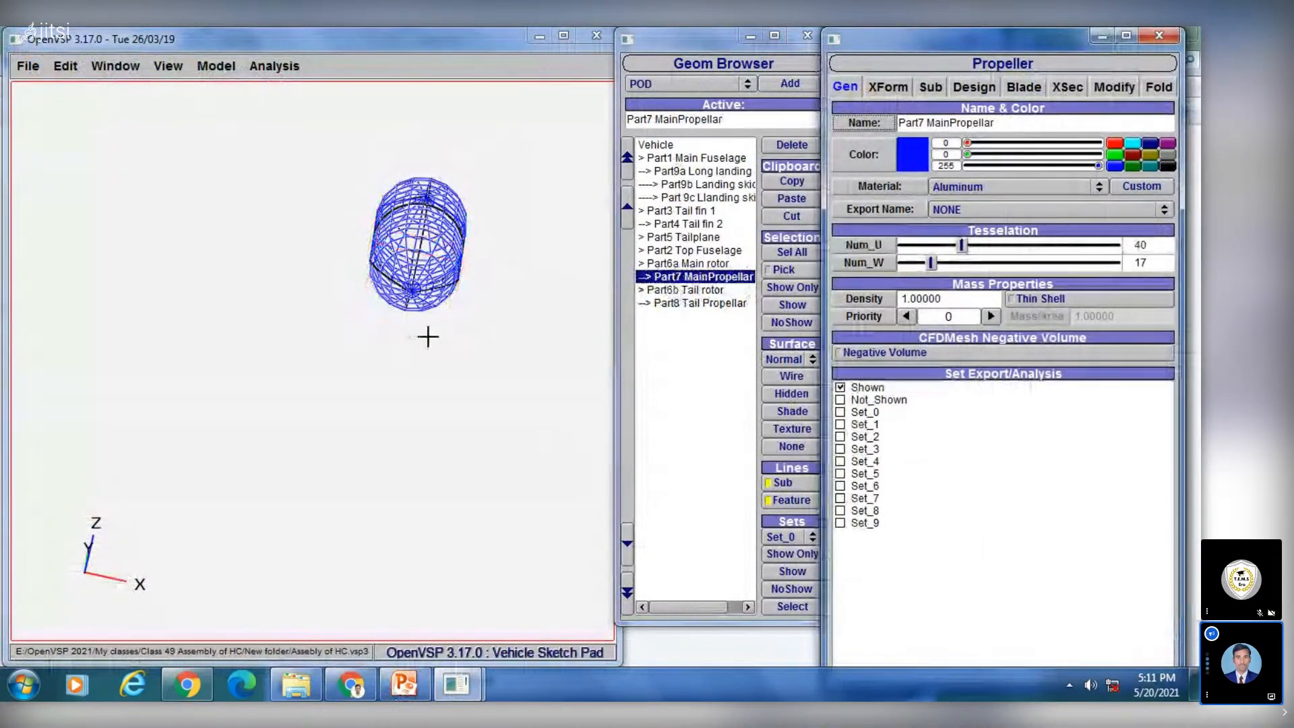
scroll(427, 336, down, 10)
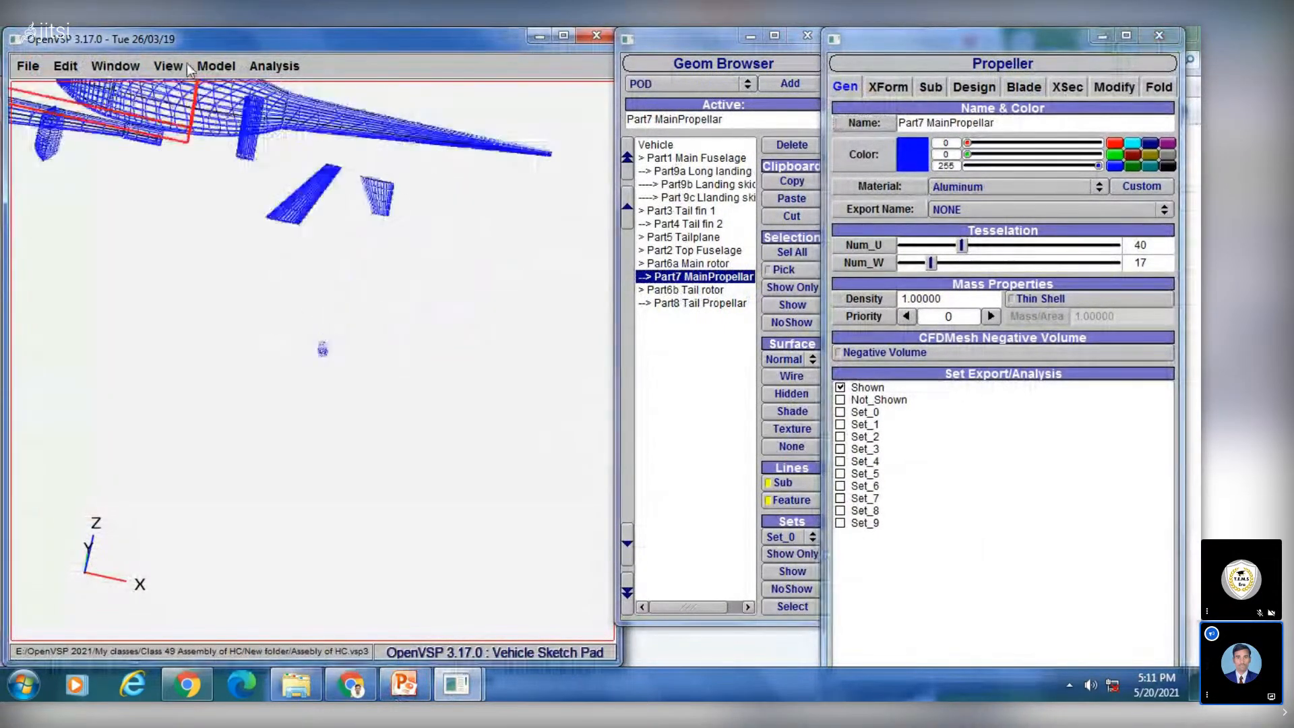
click(168, 65)
click(178, 263)
drag(344, 346, 338, 168)
scroll(341, 301, up, 5)
middle_drag(353, 259, 266, 266)
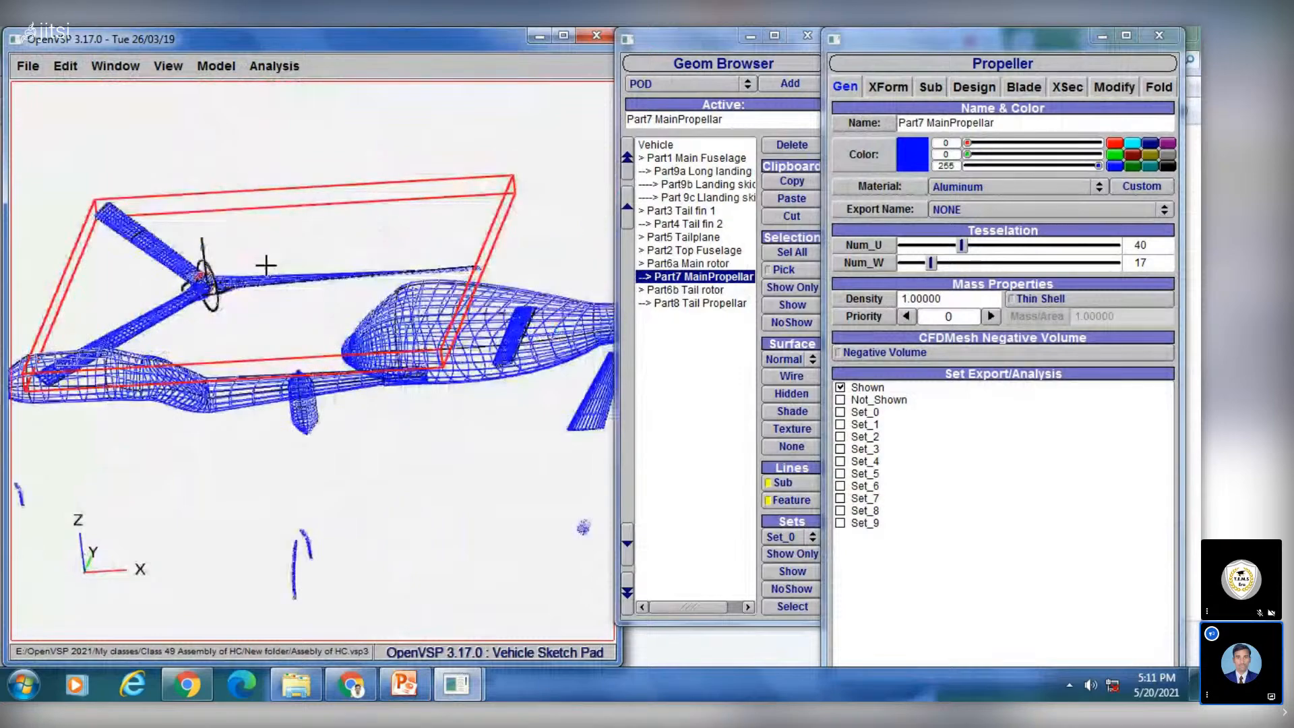
Step: Select Part8 Tail Propellar and examine it from several angles, together with the landing skid parts
click(686, 305)
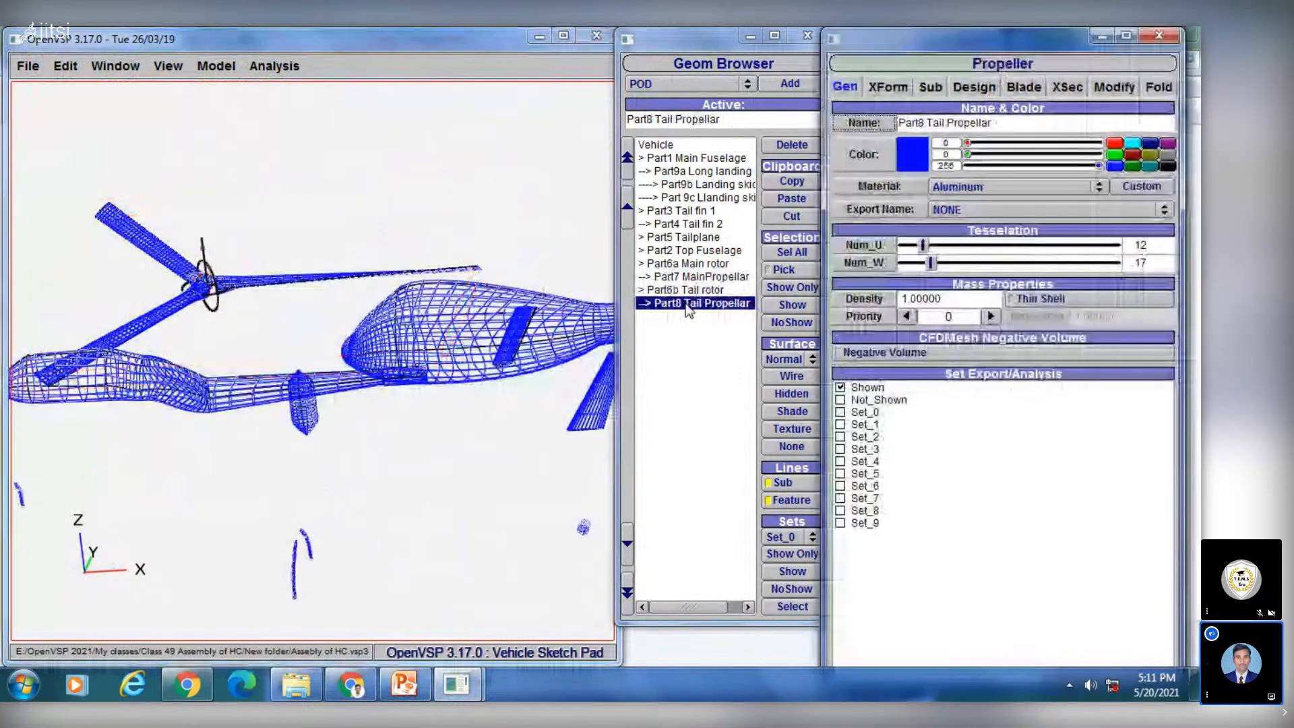
middle_drag(543, 324, 463, 310)
middle_drag(151, 351, 303, 315)
right_drag(303, 372, 425, 411)
drag(425, 411, 449, 382)
middle_drag(448, 382, 326, 355)
right_drag(326, 355, 323, 277)
drag(324, 277, 313, 163)
middle_drag(322, 217, 313, 416)
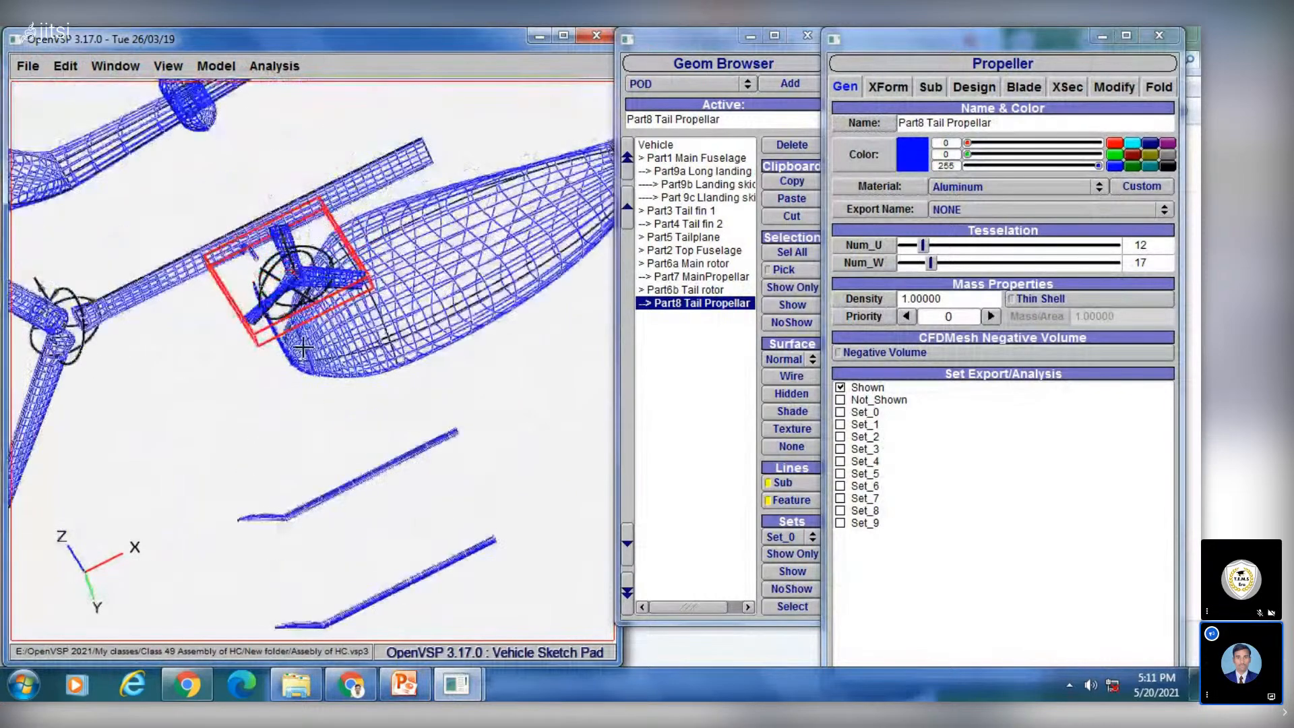
drag(314, 416, 288, 296)
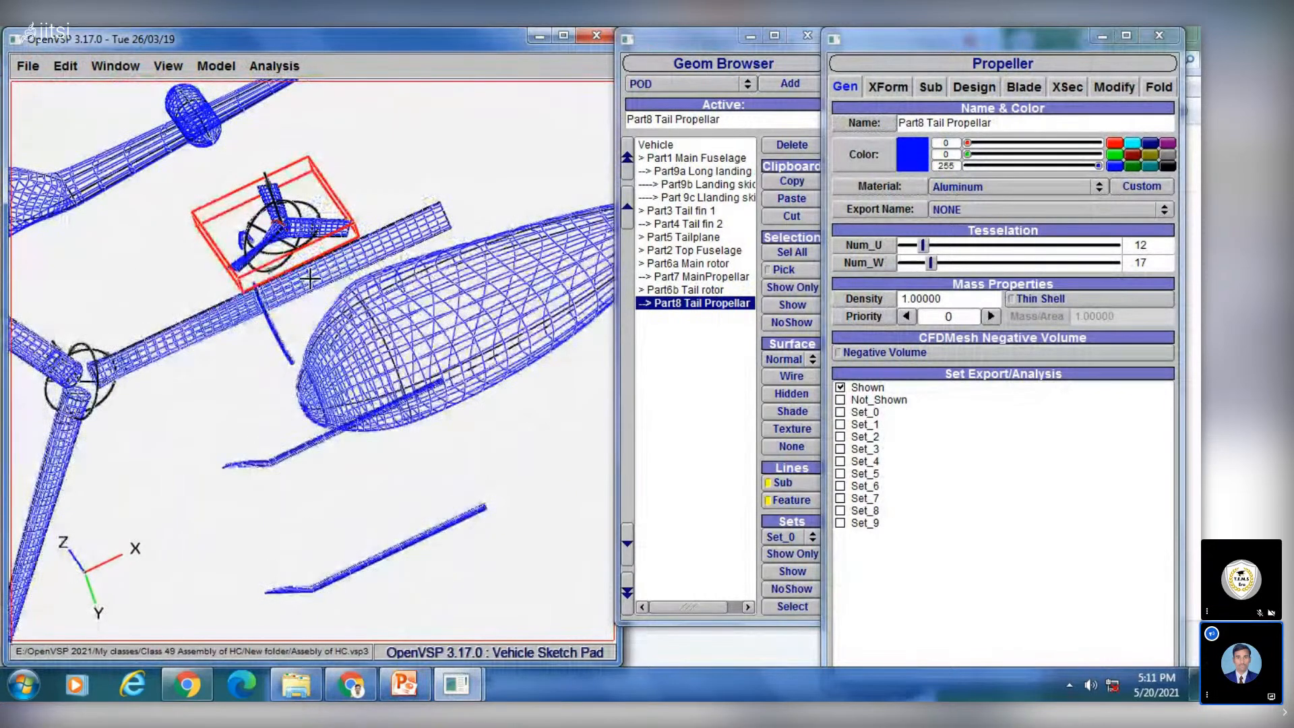
Step: Review the AS355 sketch, the nine-item parts list and the helicopter photo slide in PowerPoint, ending back in OpenVSP
click(400, 694)
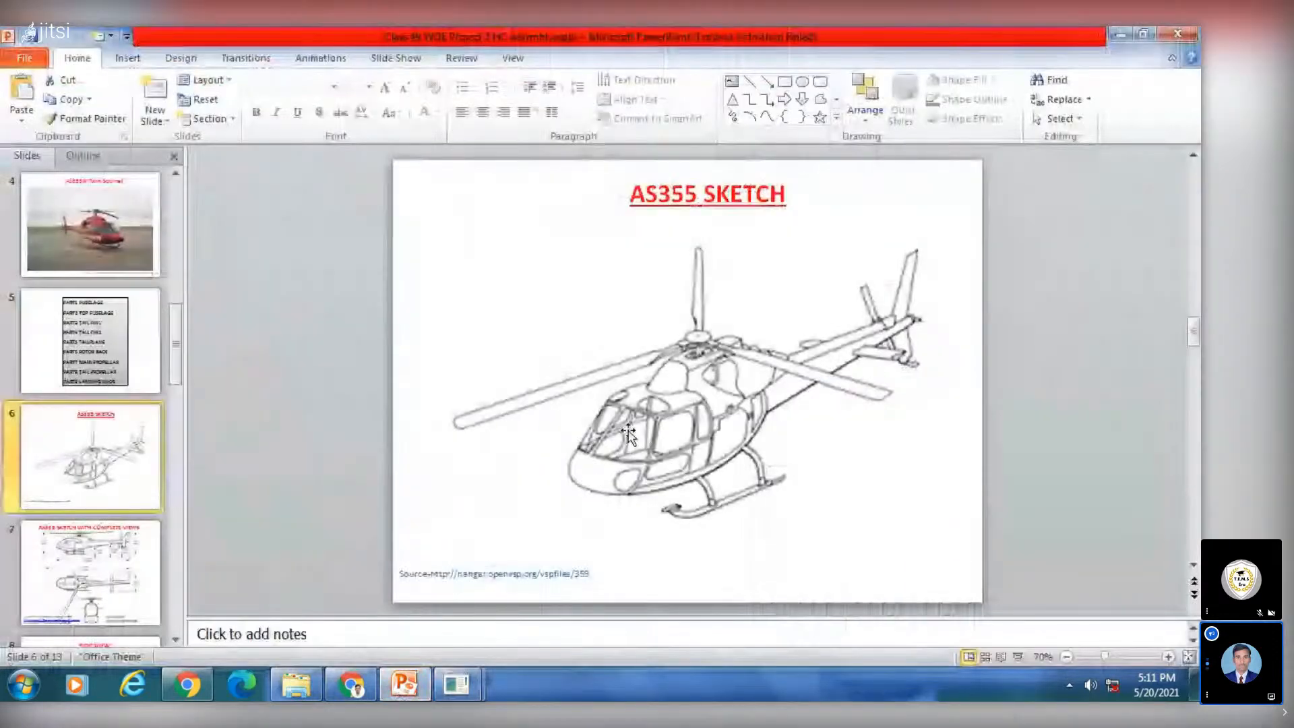
scroll(630, 472, up, 1)
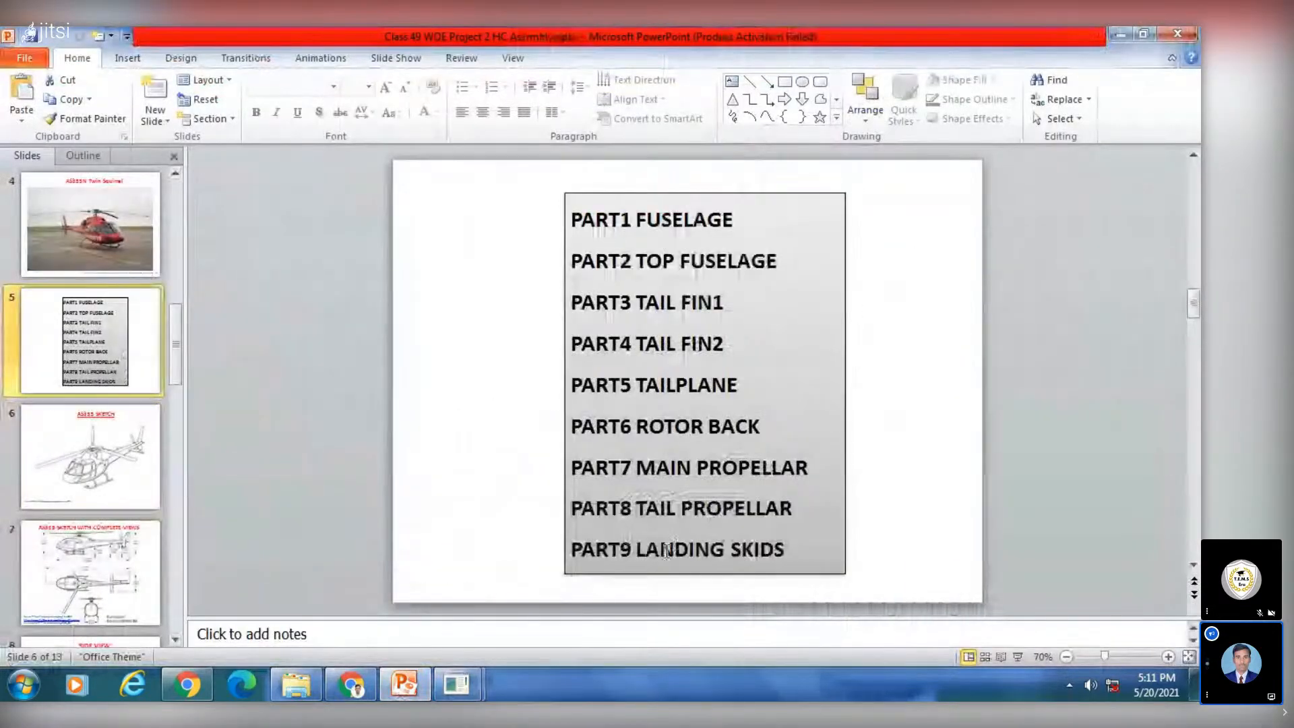
click(404, 694)
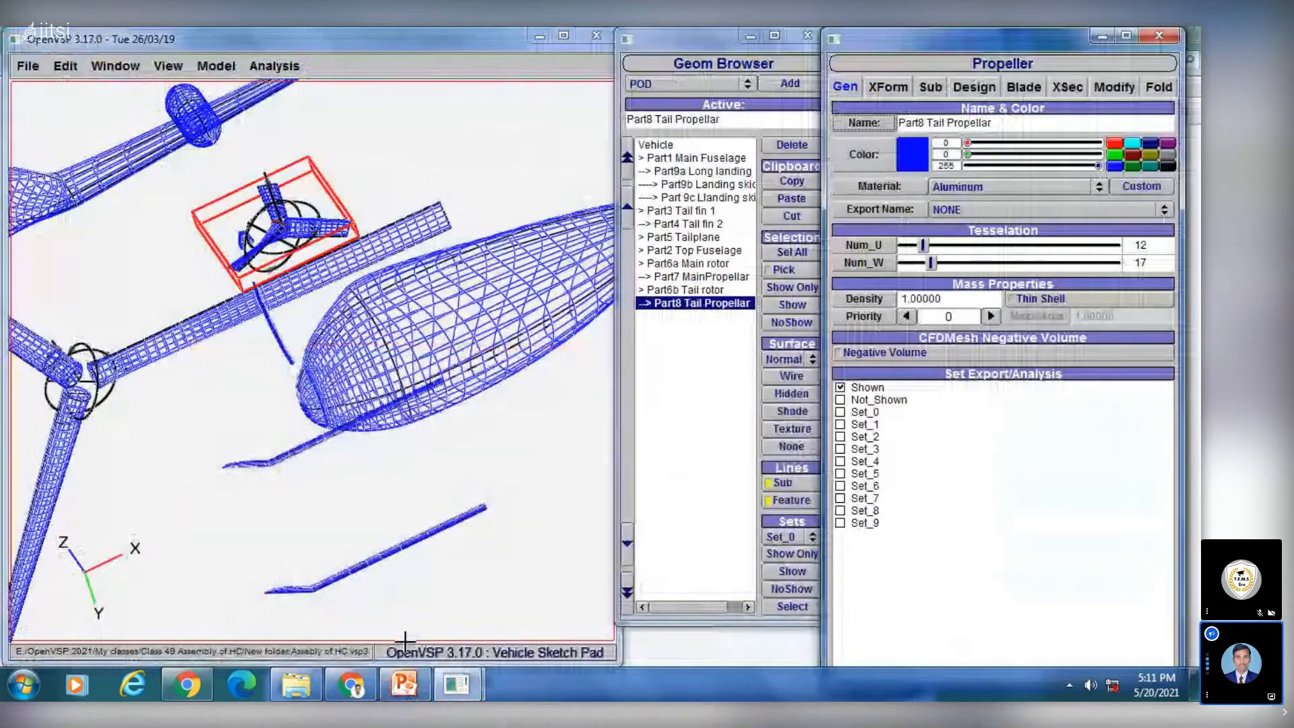
click(406, 686)
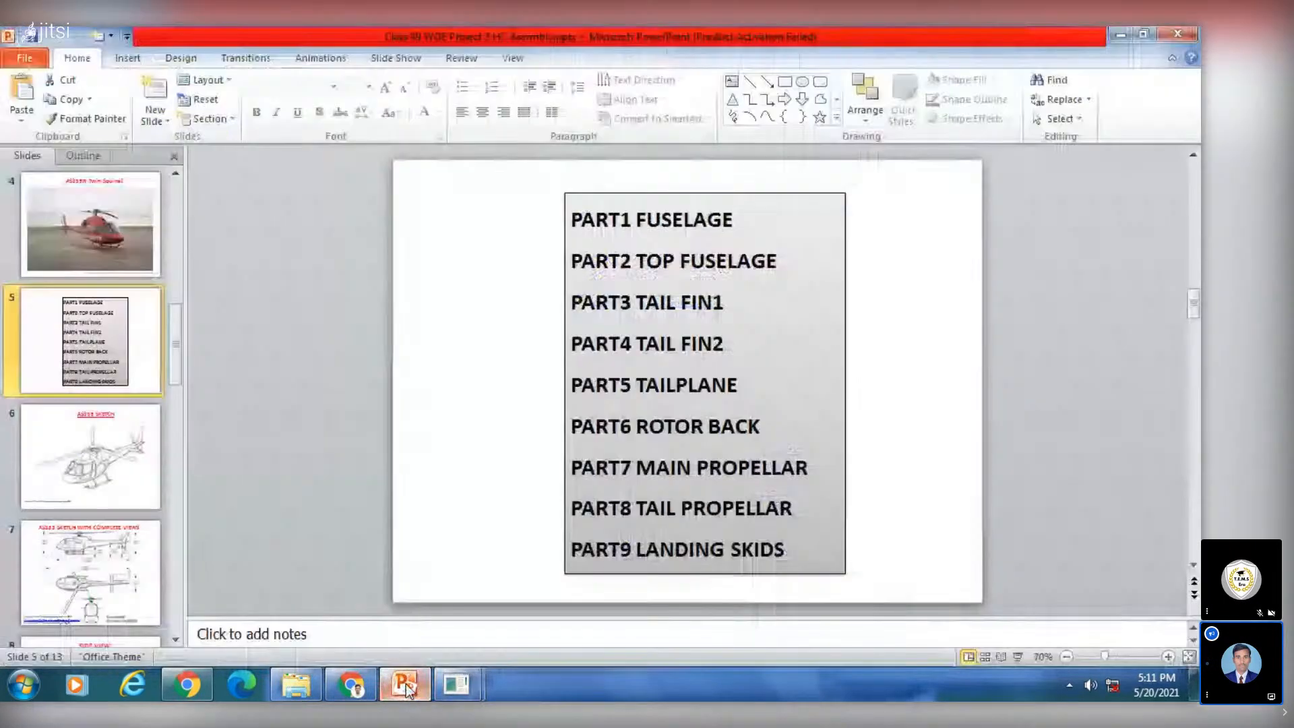
click(108, 251)
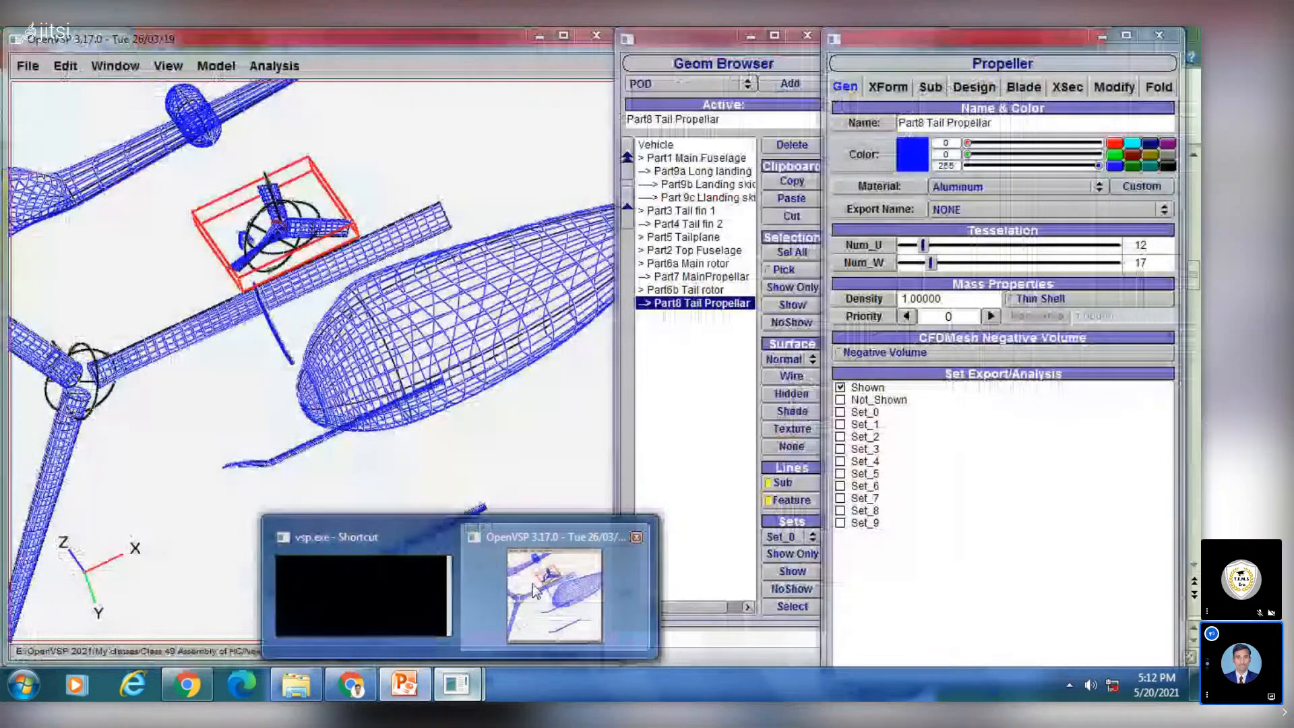
Step: Return to OpenVSP, select Part9a Long landing skid and Part9b Landing skid b, and examine them from several angles
click(532, 584)
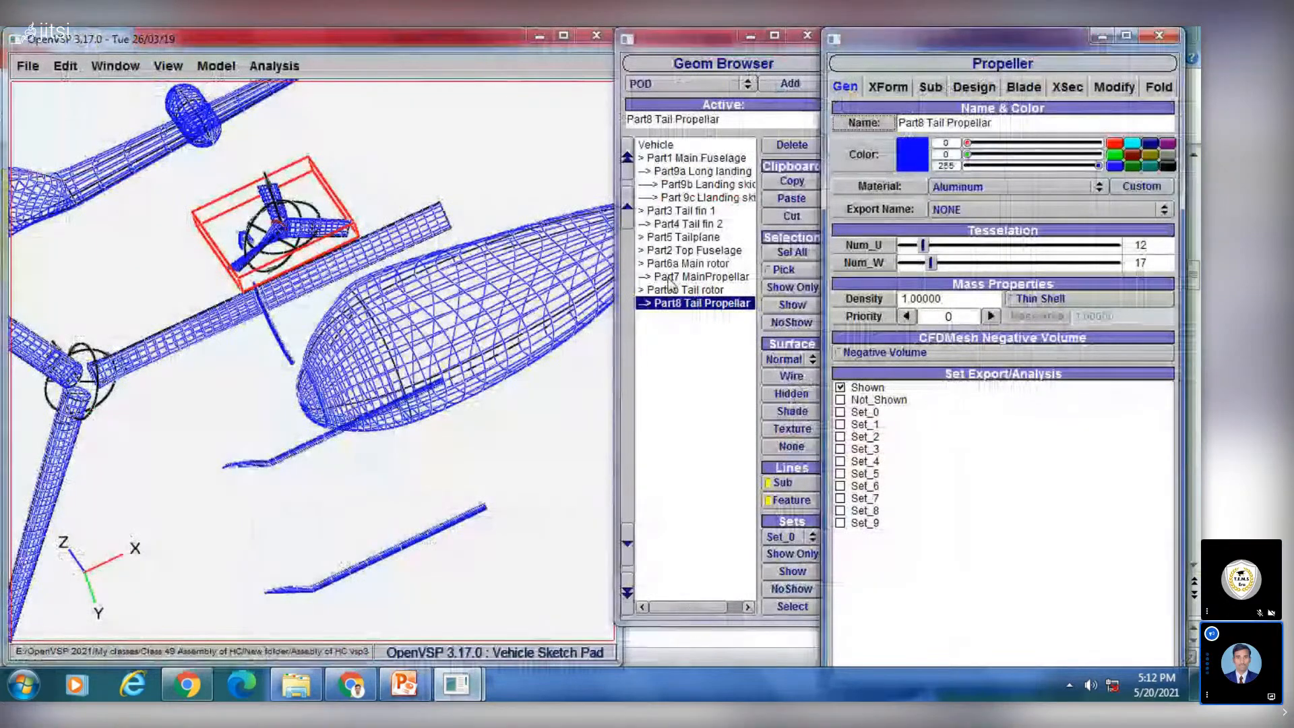
click(681, 171)
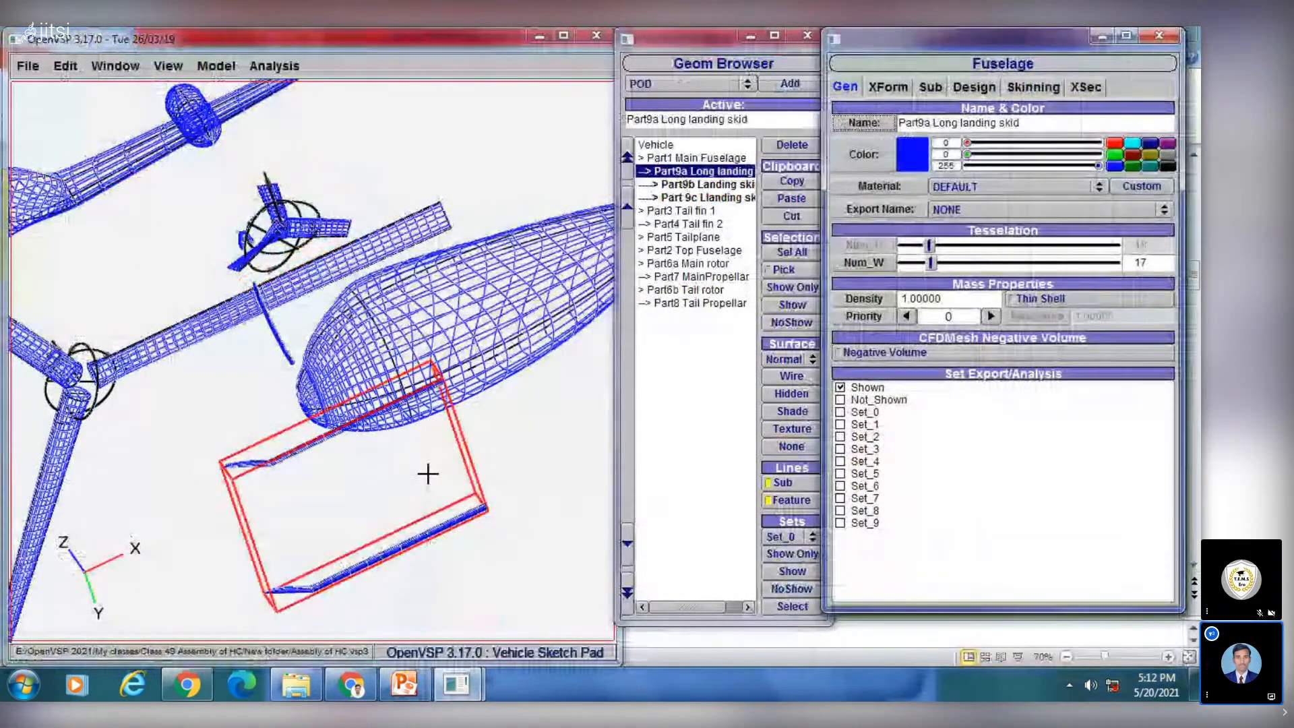
drag(366, 488, 357, 580)
click(682, 186)
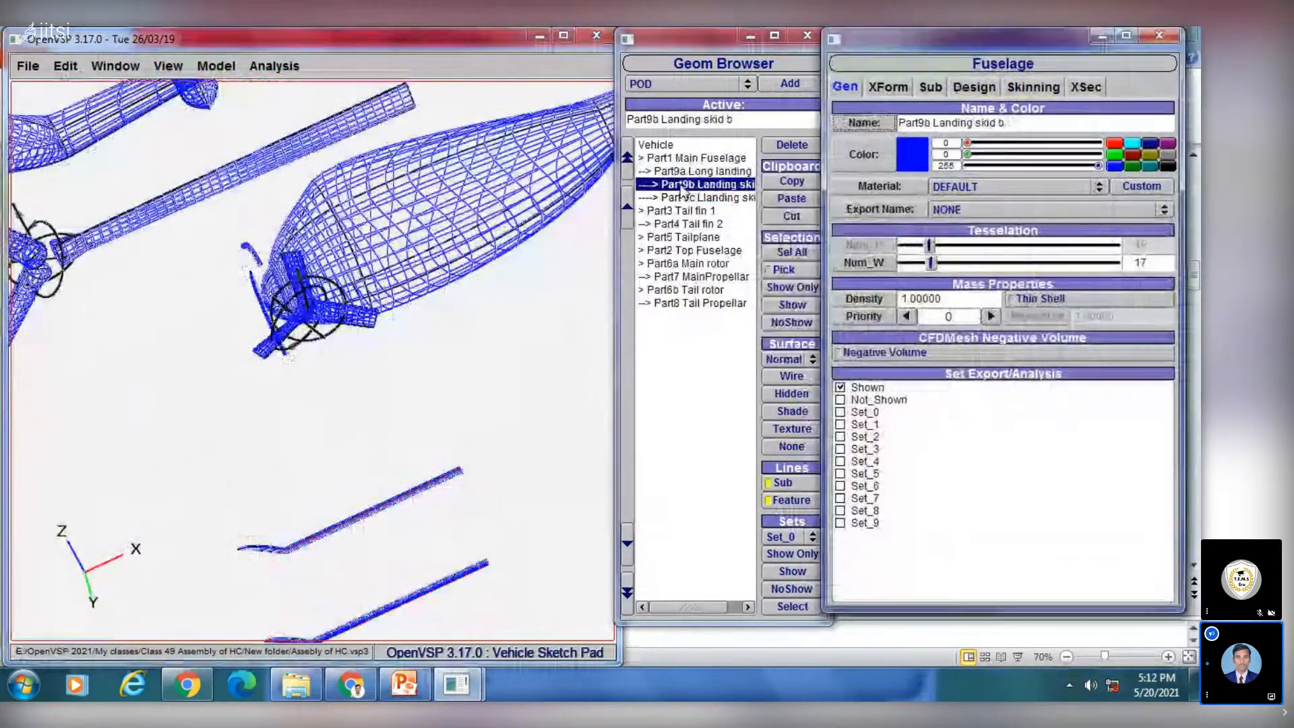
right_drag(268, 477, 293, 409)
middle_drag(128, 417, 189, 382)
drag(189, 382, 273, 304)
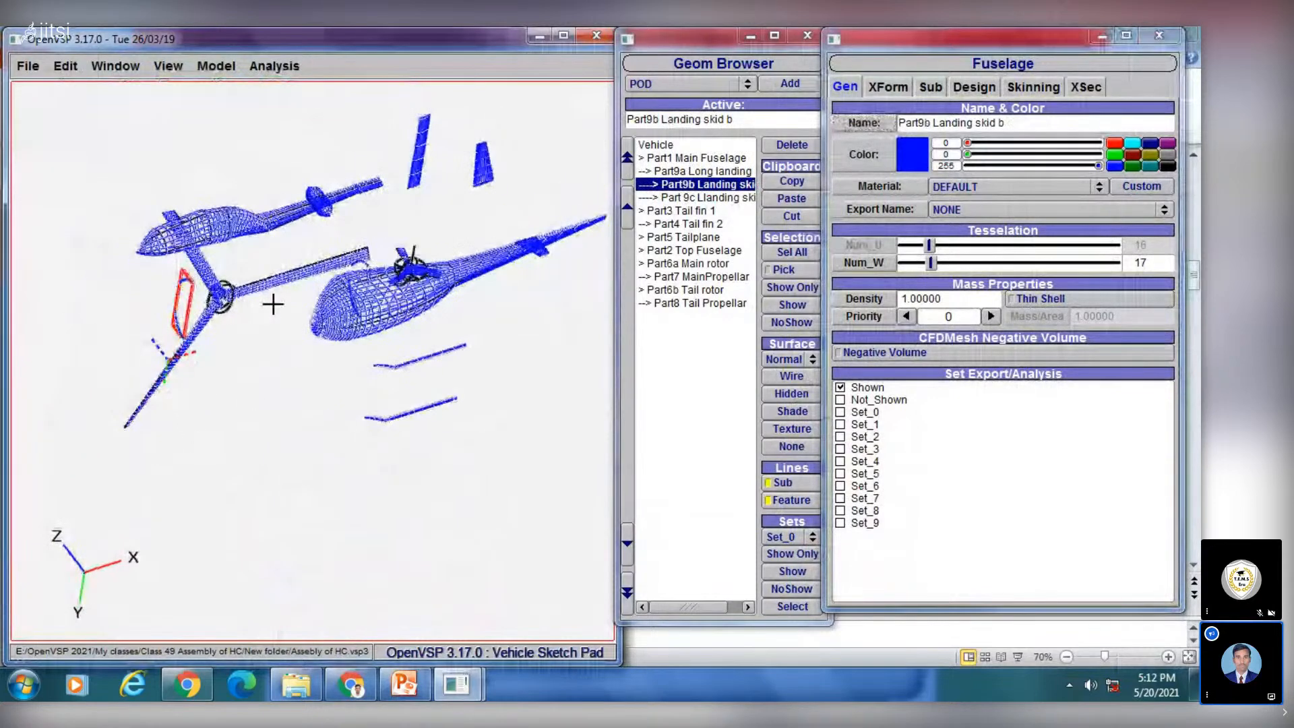
Step: Select the Part 9c landing skid and examine its arched cross piece in the model
click(690, 198)
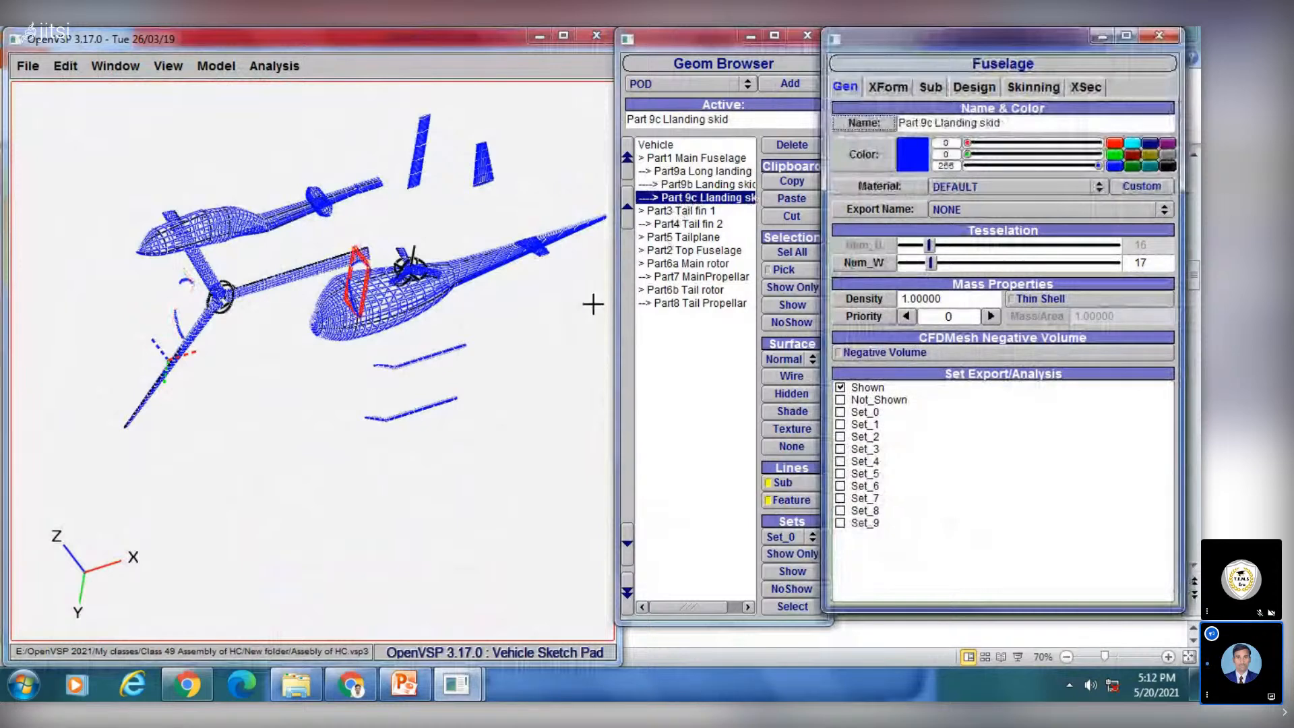
drag(229, 438, 485, 487)
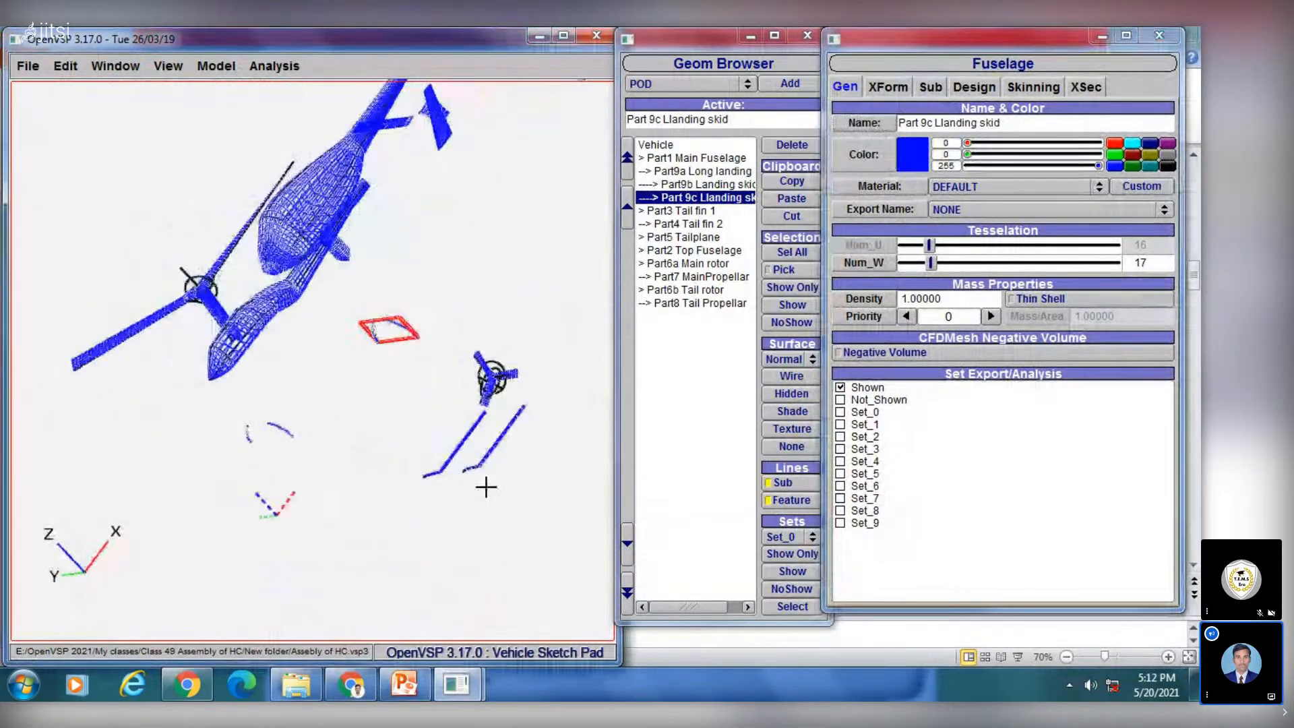
middle_drag(442, 320, 344, 319)
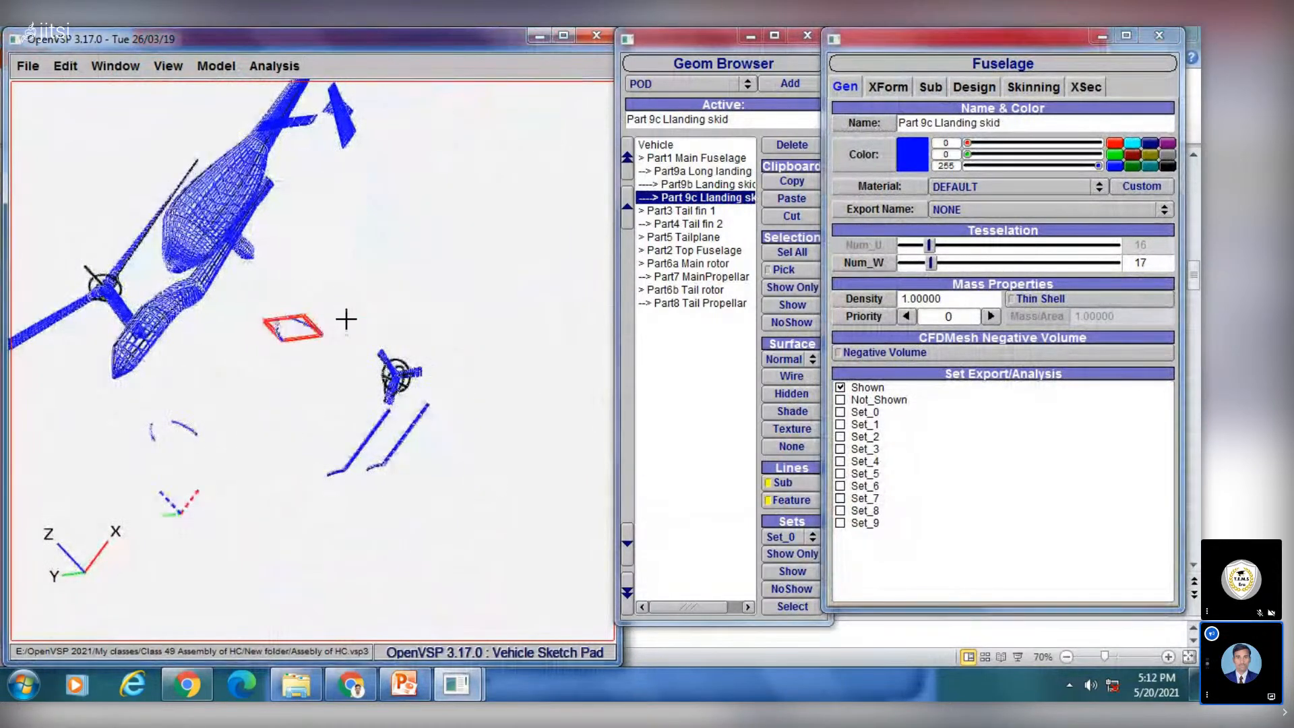
Step: Check the landing skids against the parts list and the AS355 sketch in PowerPoint, ending back in OpenVSP
click(404, 684)
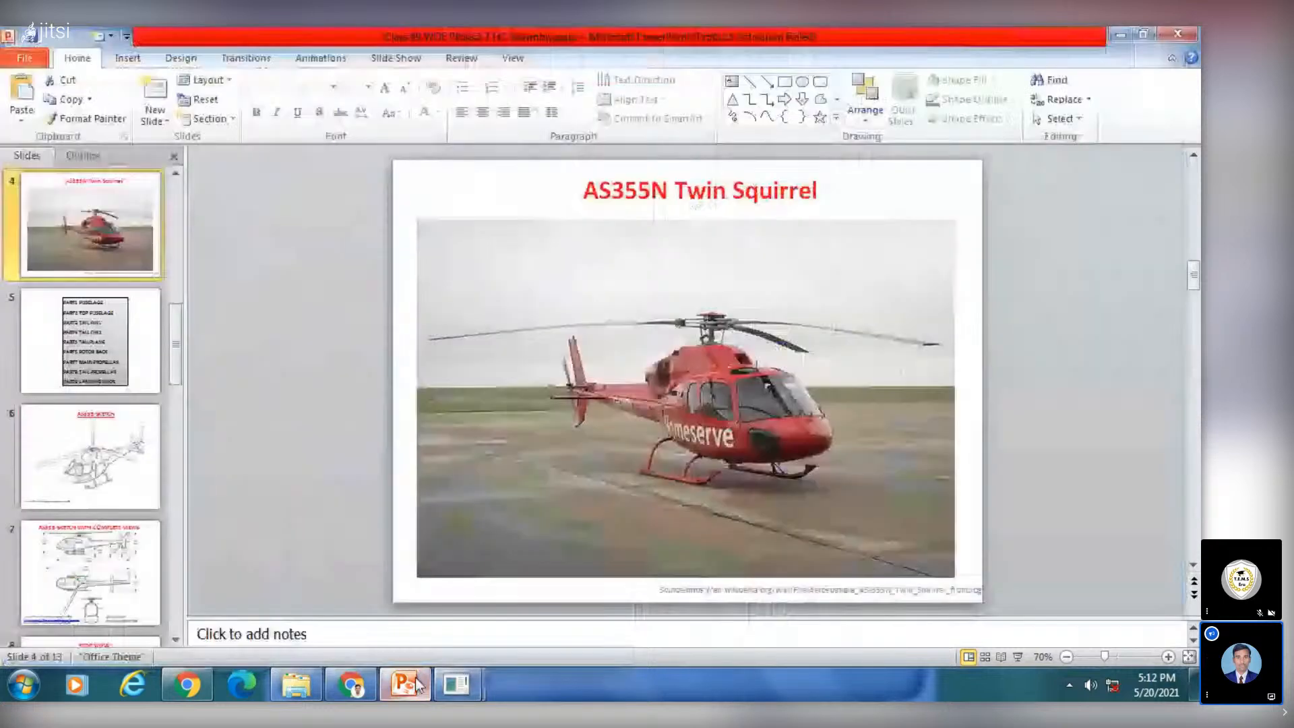
scroll(544, 292, down, 1)
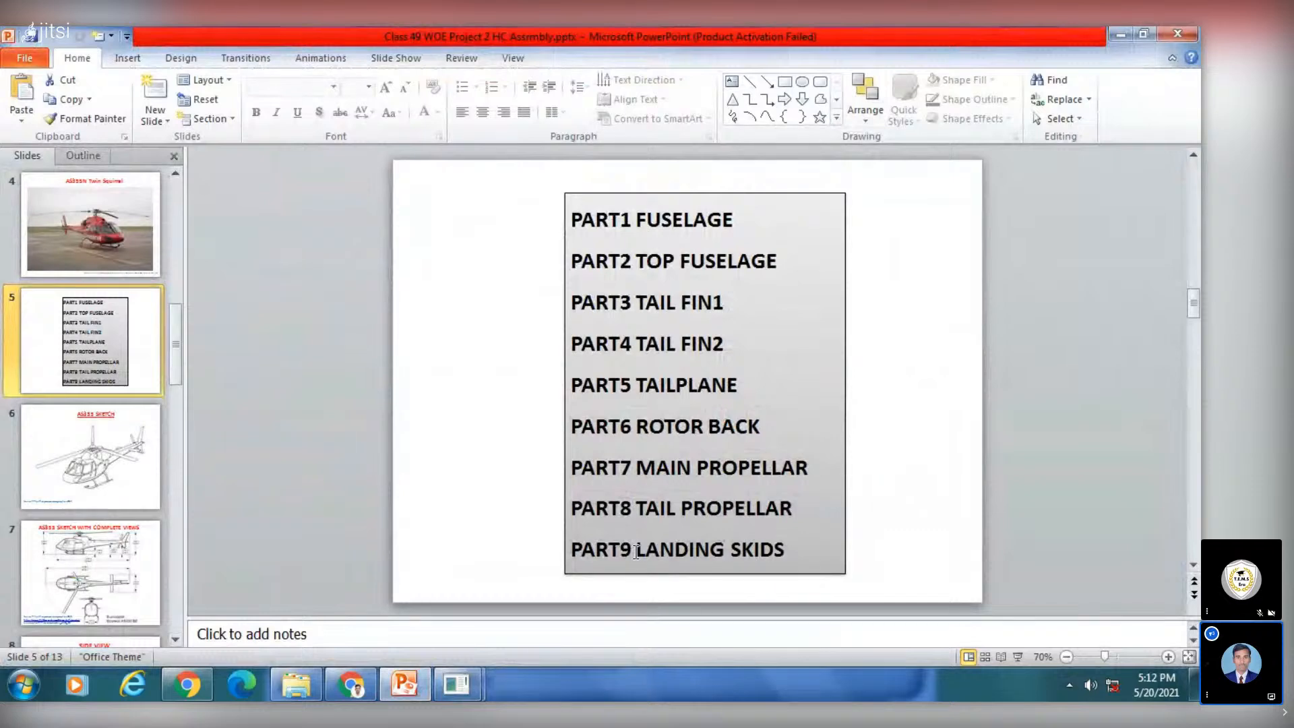
click(115, 476)
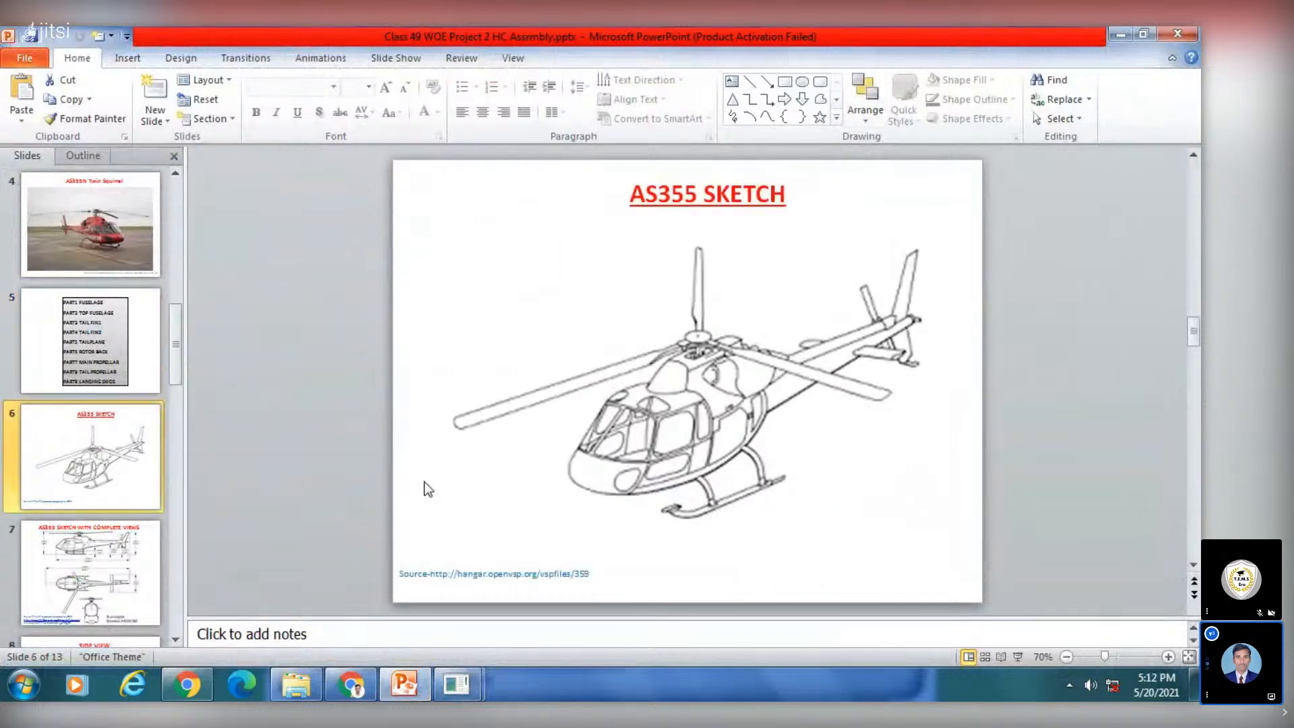
mouse_move(455, 690)
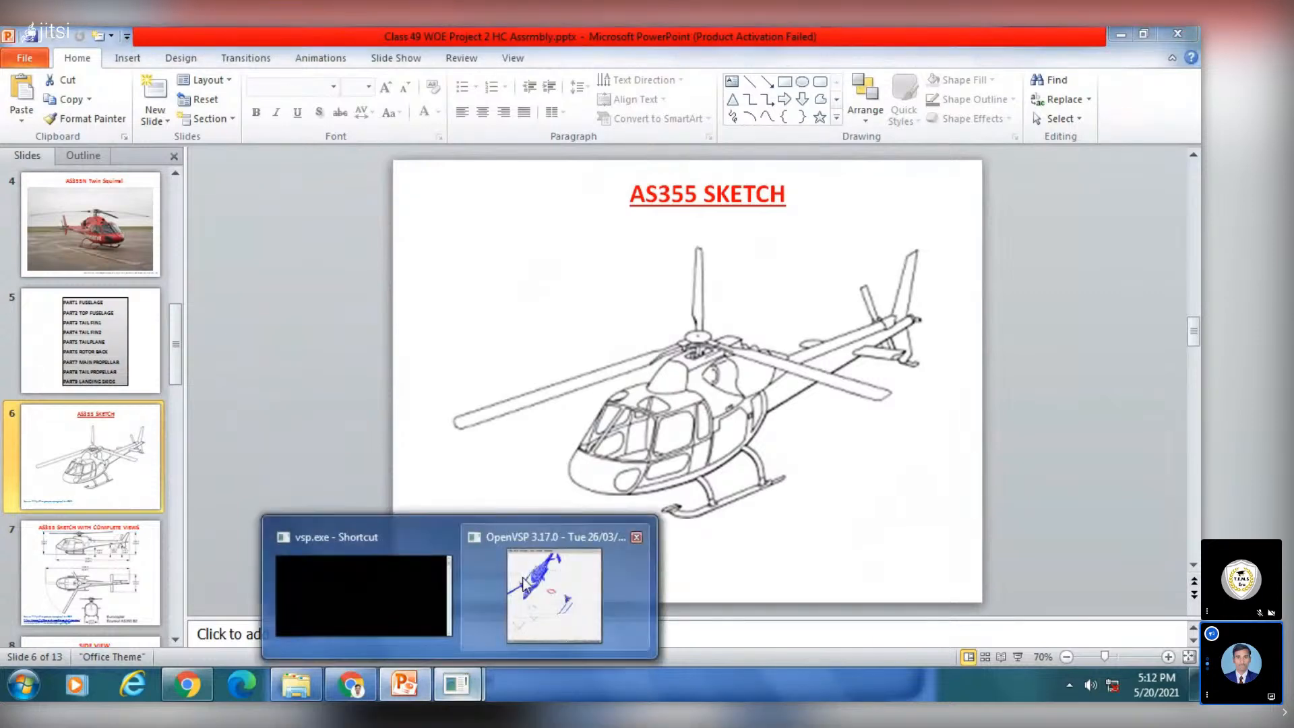
click(539, 586)
Step: Examine the separate parts from above and compare them with the AS355 sketch in PowerPoint before returning to OpenVSP
middle_drag(264, 333, 407, 406)
drag(244, 330, 193, 389)
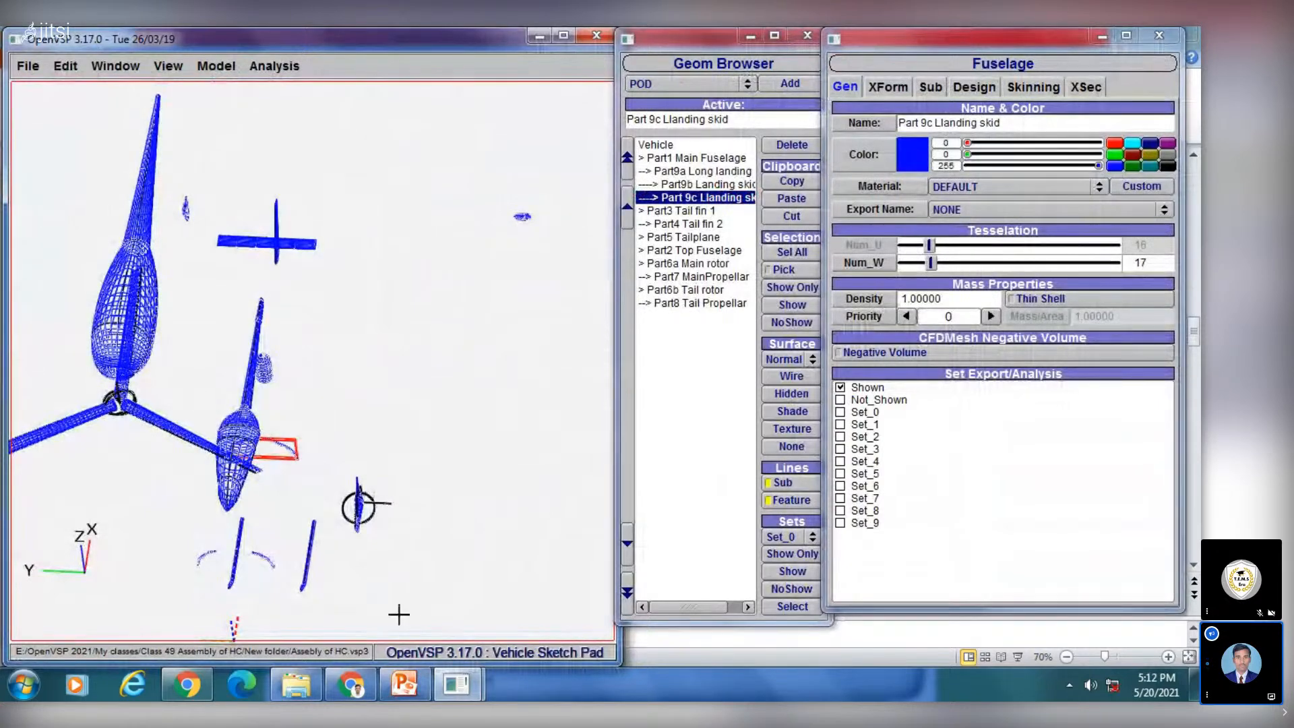
click(408, 685)
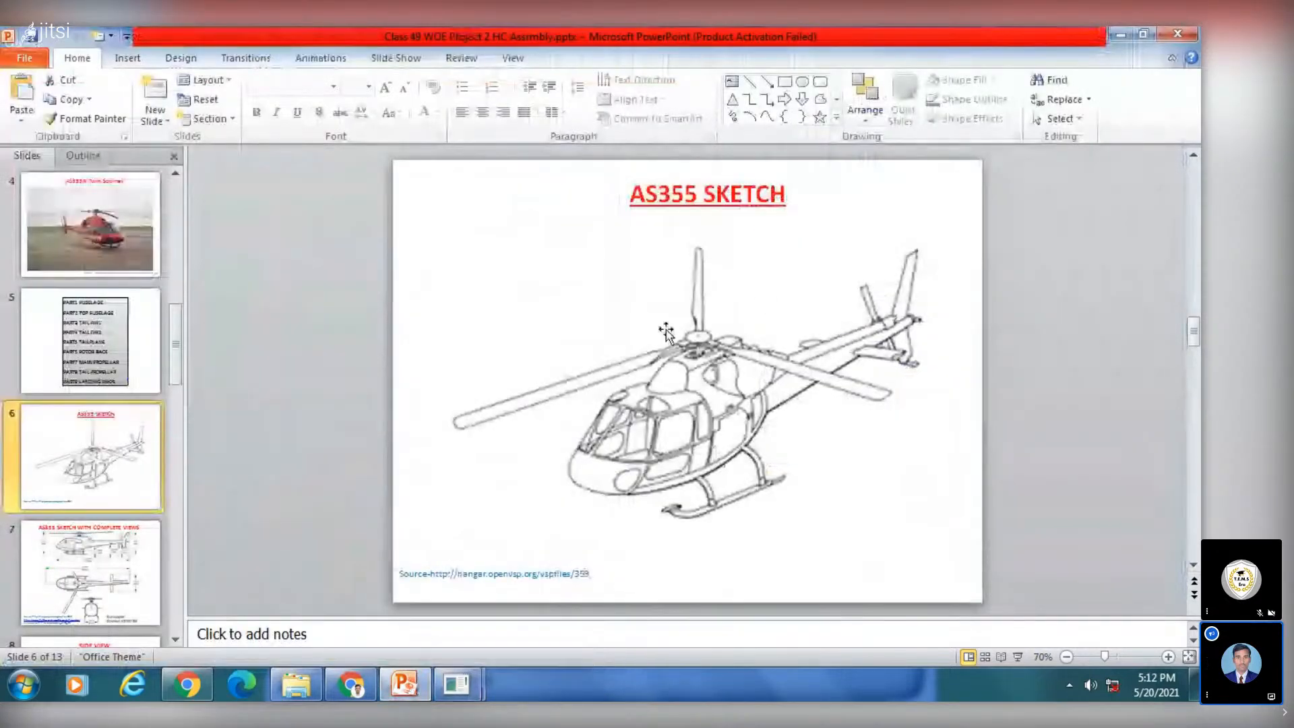
mouse_move(457, 685)
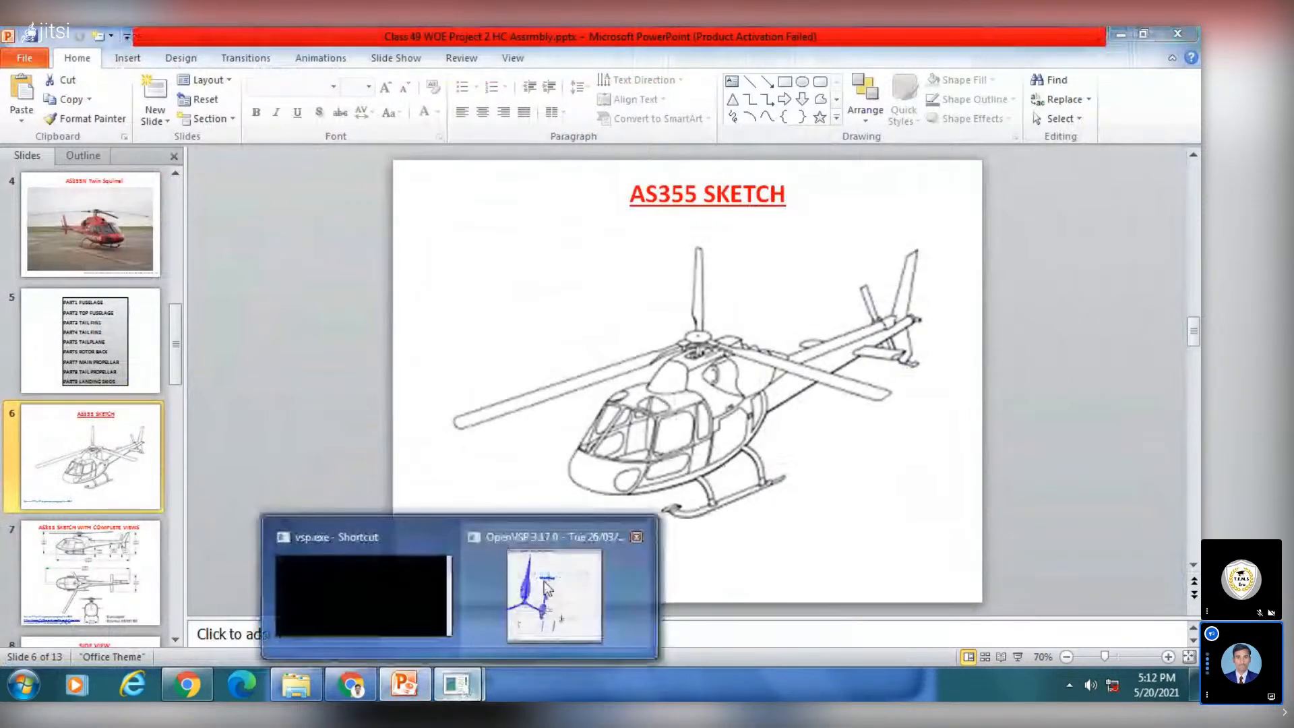
click(543, 581)
Step: Examine the layout of all the separate helicopter parts from several angles
drag(266, 362, 461, 505)
right_drag(337, 322, 351, 384)
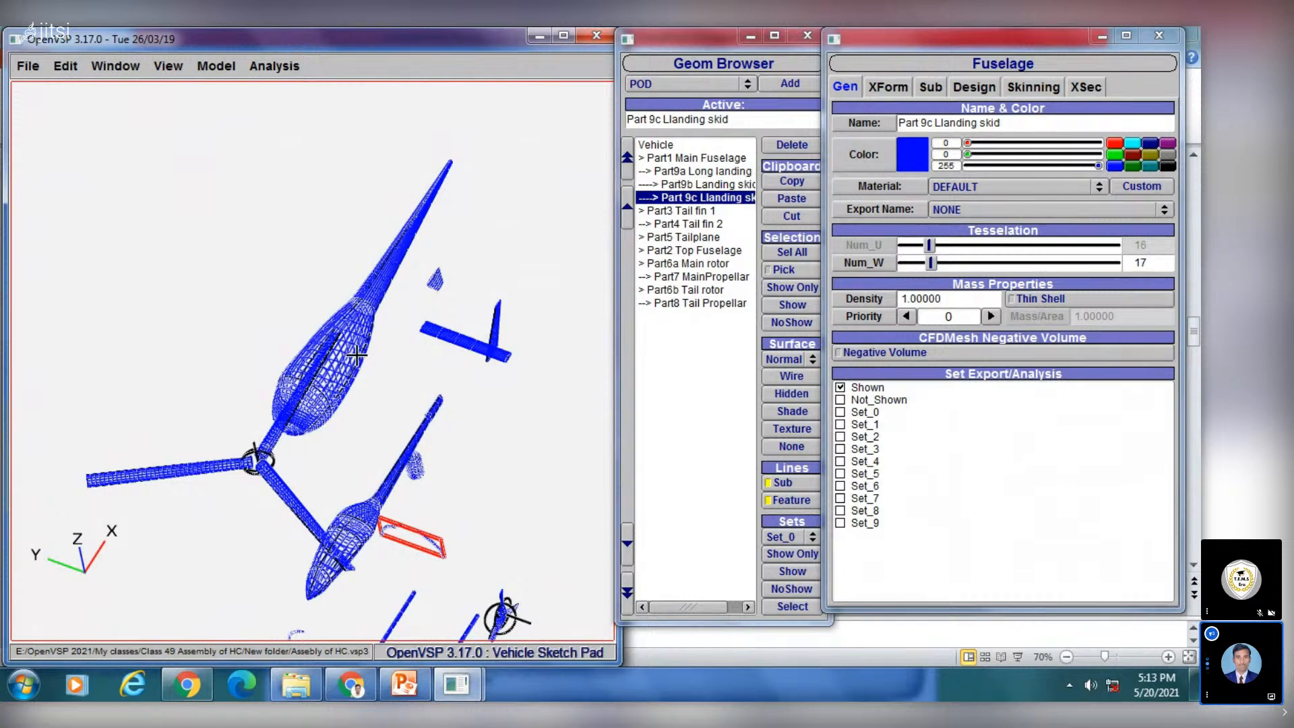
drag(357, 354, 362, 330)
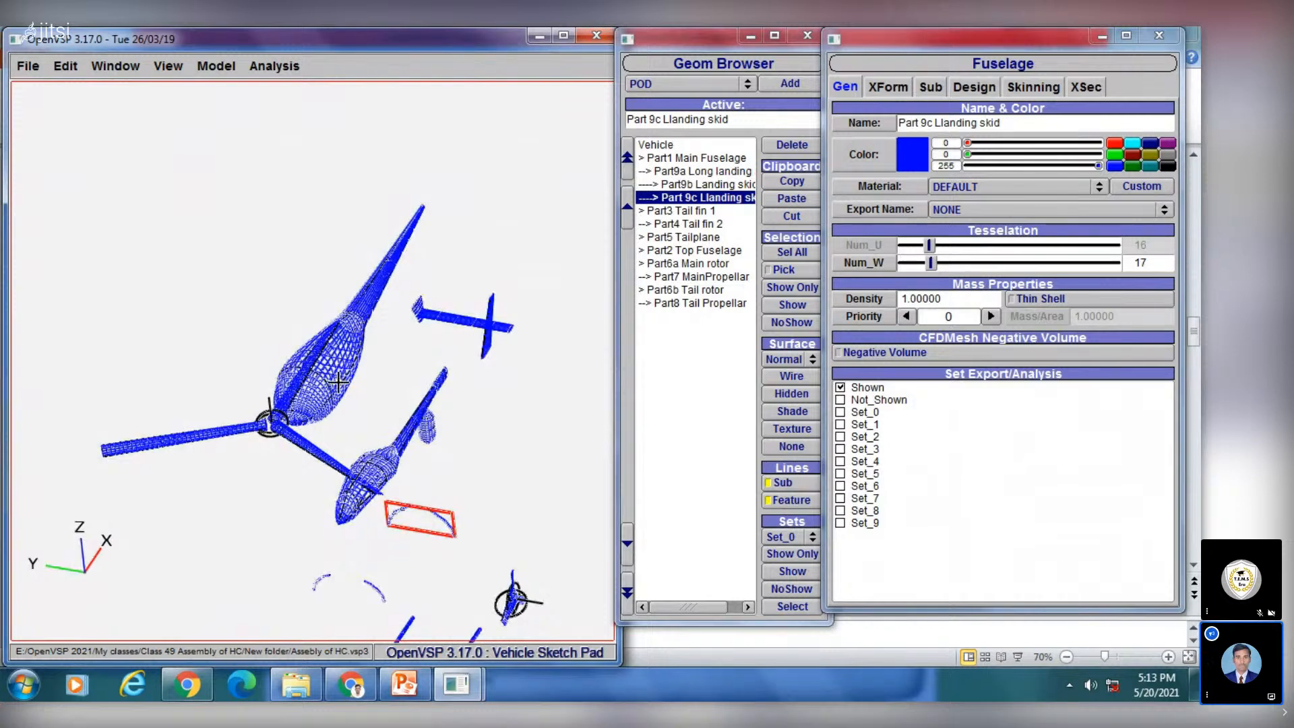
drag(326, 393, 334, 353)
drag(202, 439, 481, 423)
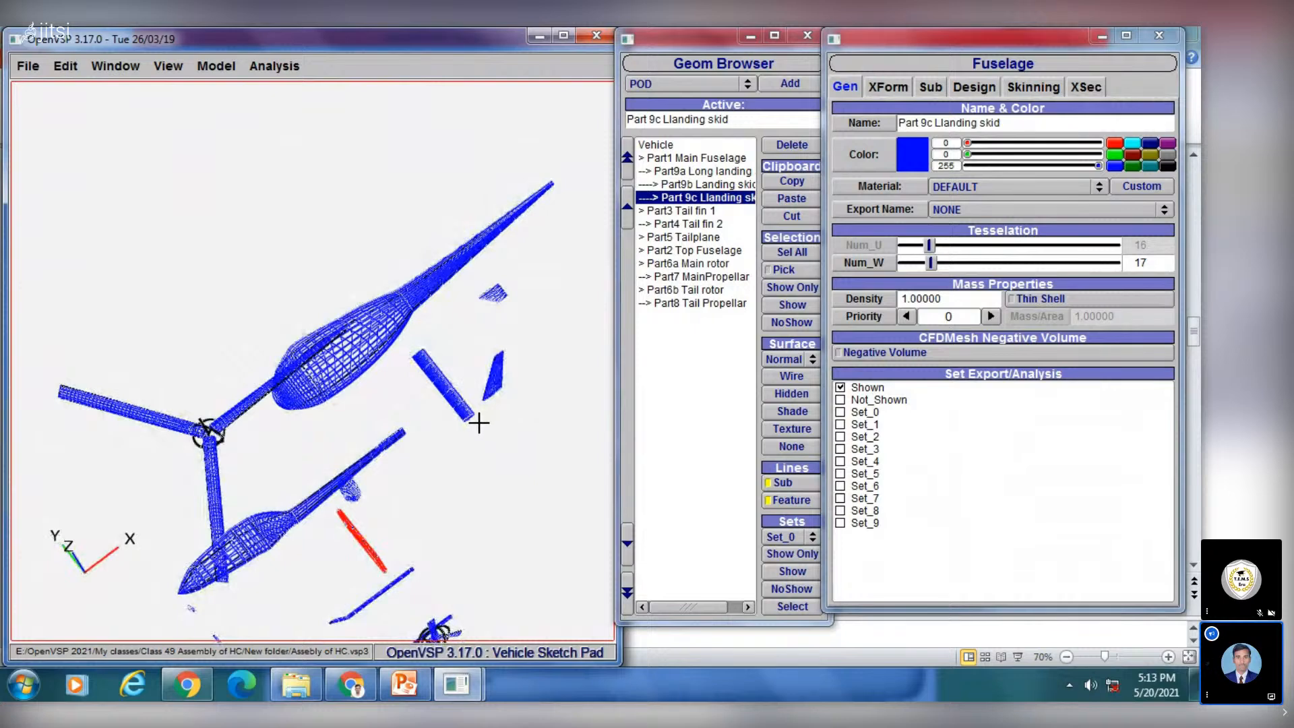
drag(374, 394, 475, 368)
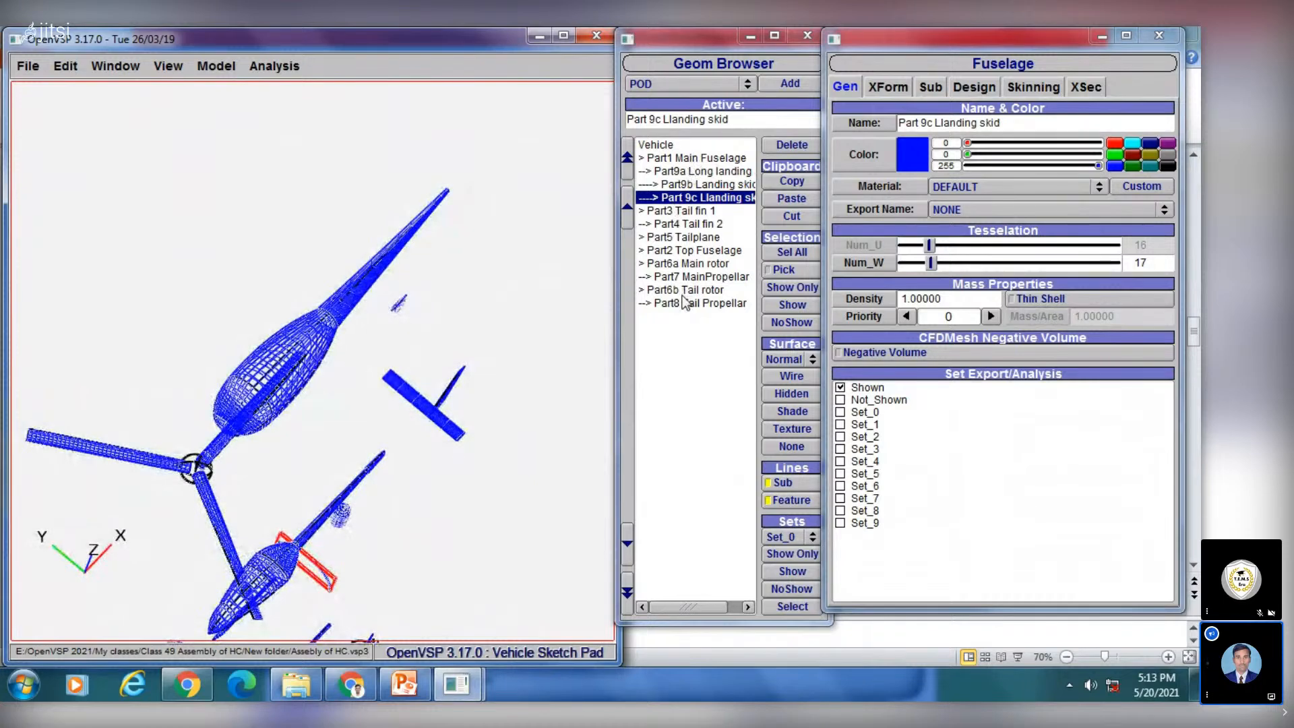
middle_drag(279, 555, 258, 477)
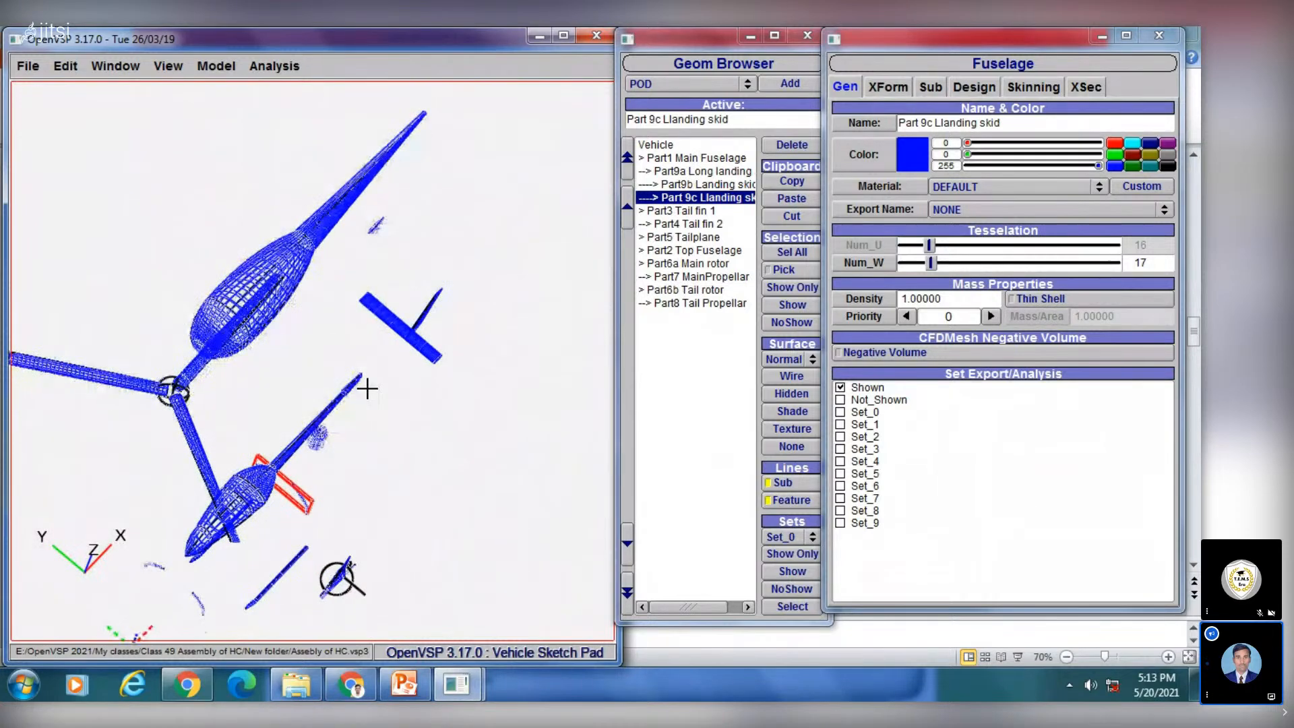
middle_drag(366, 384, 335, 300)
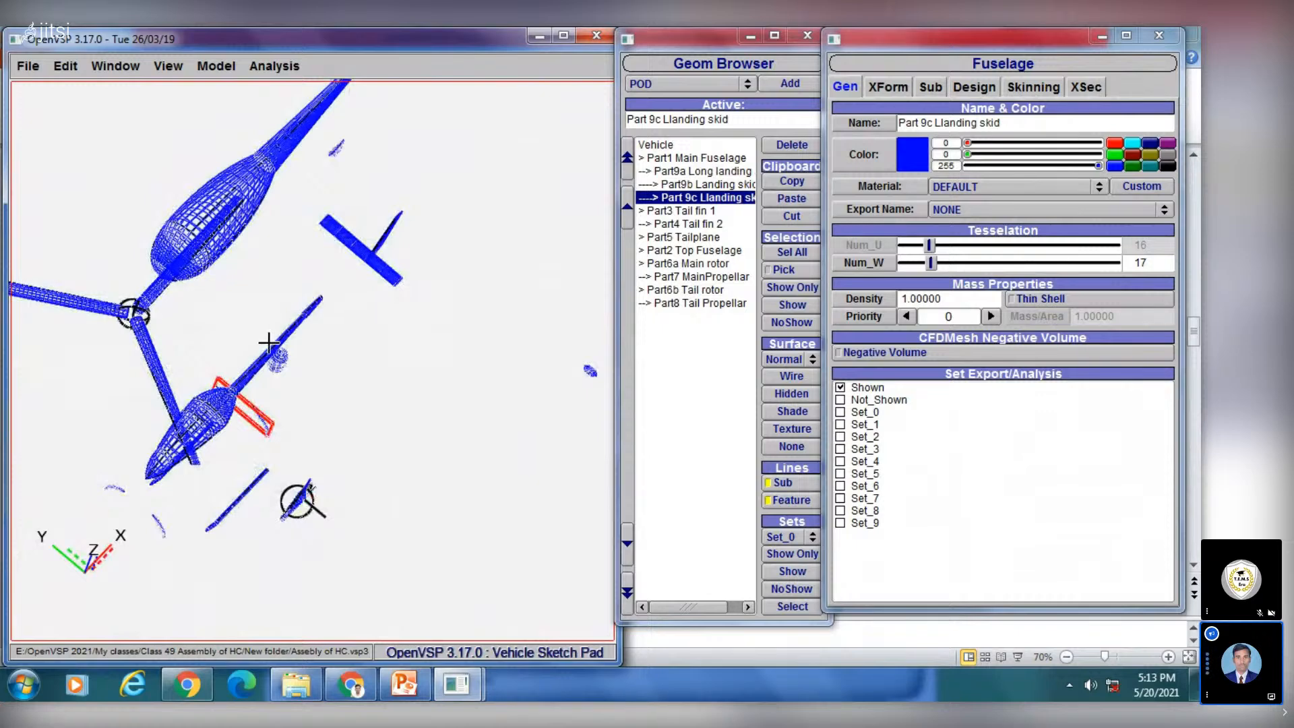
middle_drag(297, 289, 351, 434)
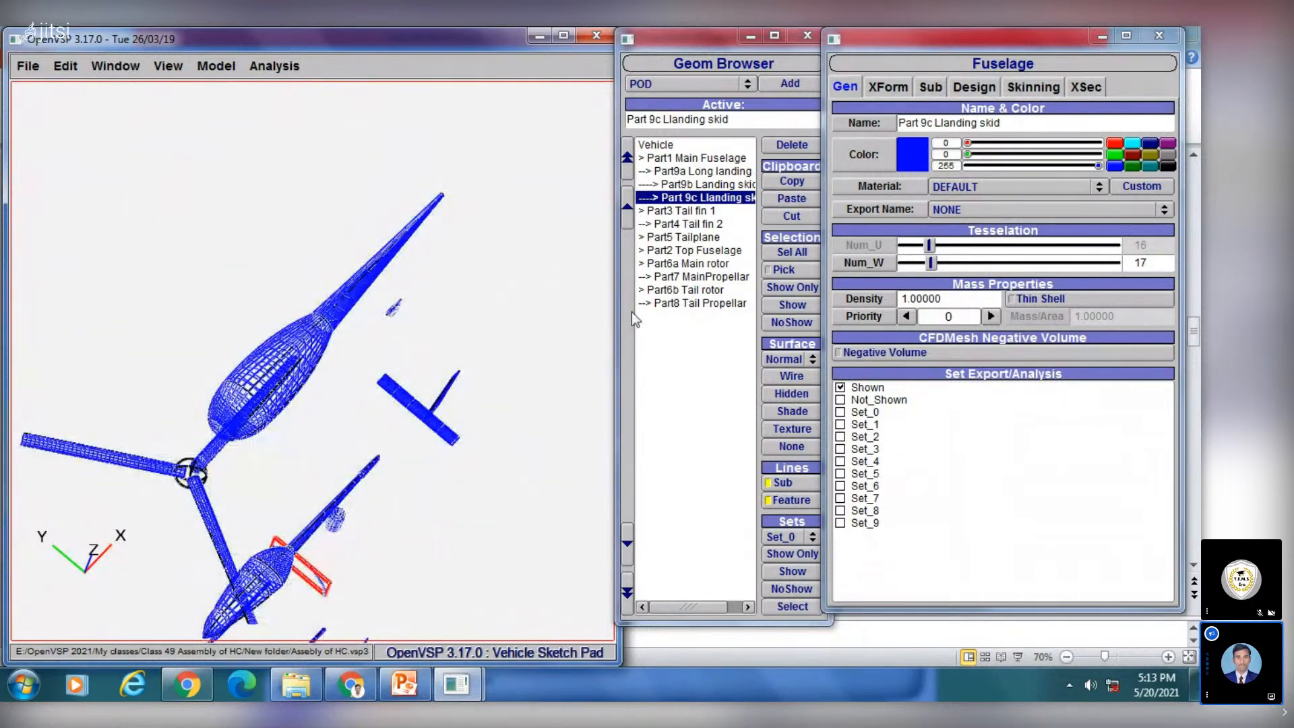
Step: Select Part1 Main Fuselage and open its transform settings, with the whole fuselage in sight
click(669, 158)
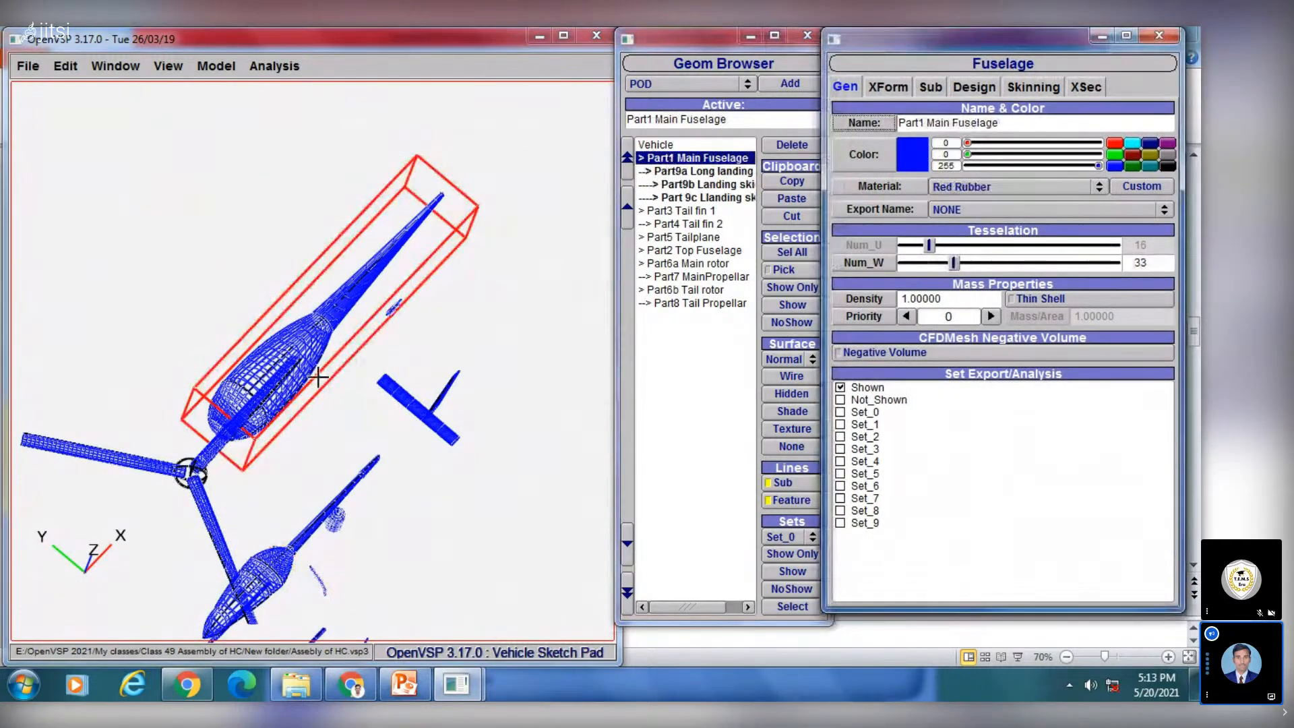
drag(320, 374, 292, 376)
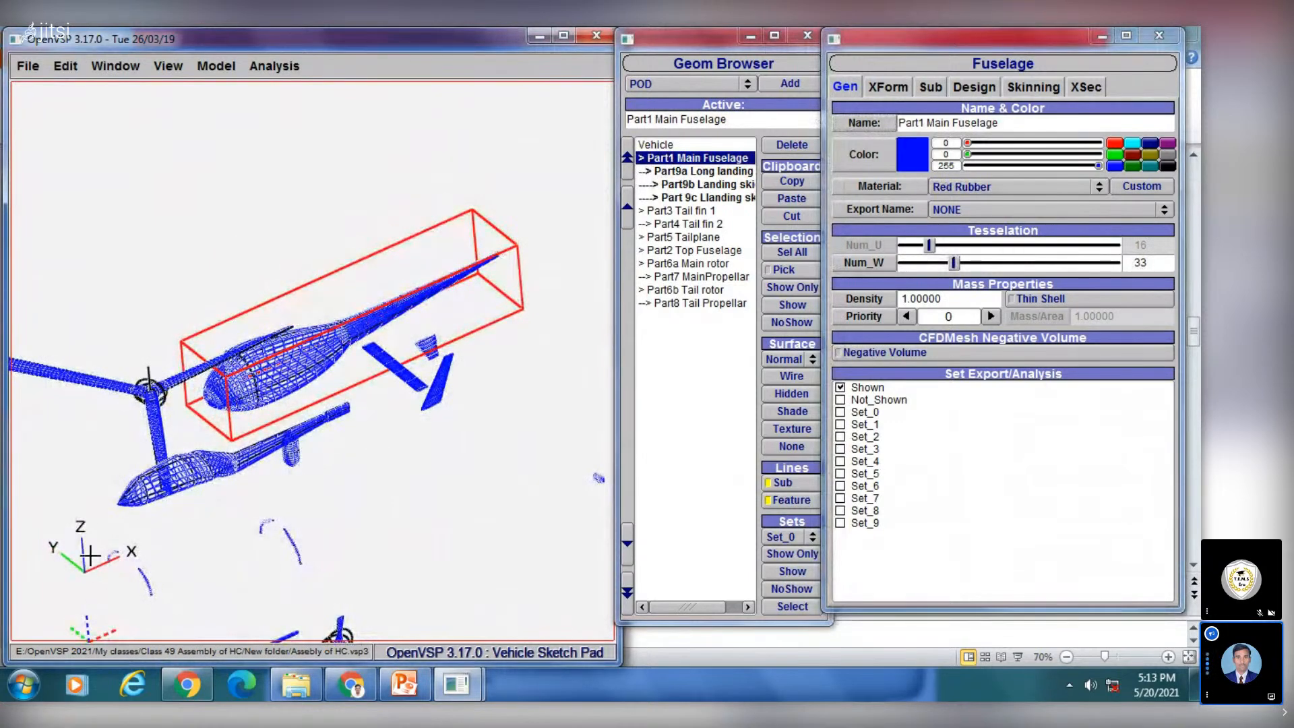
click(877, 90)
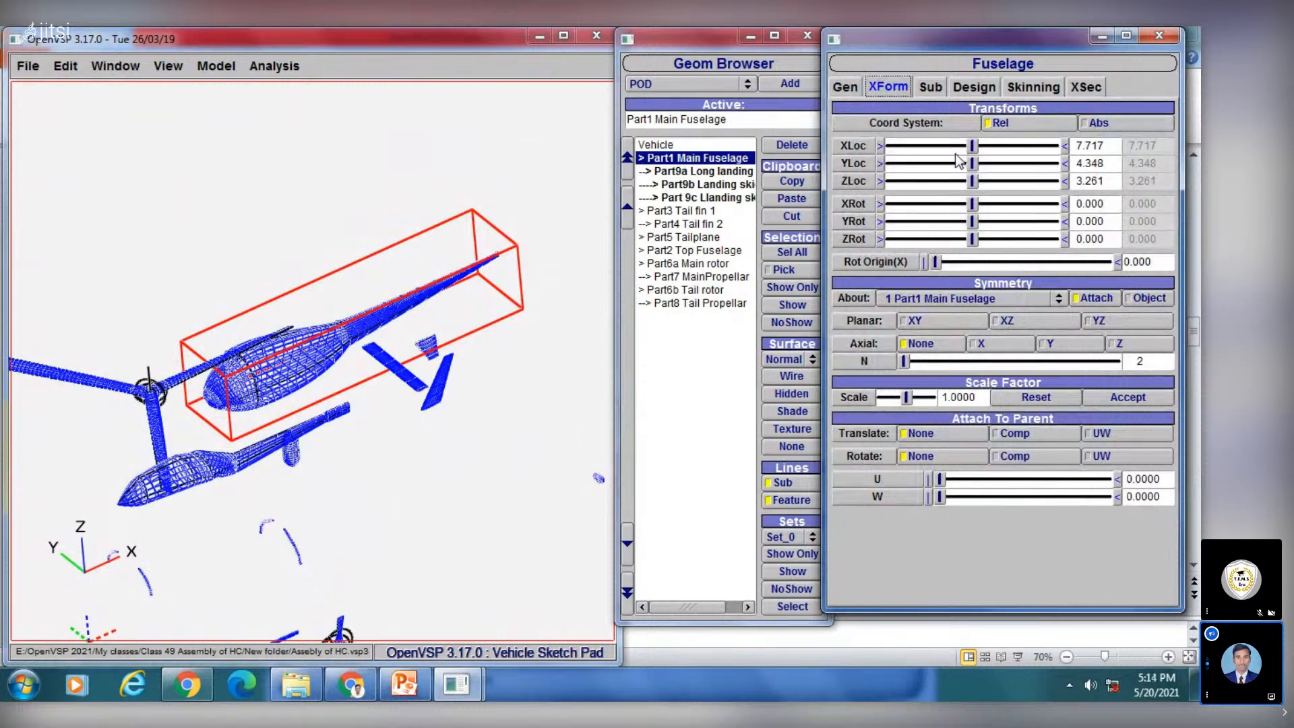
middle_drag(310, 415, 376, 383)
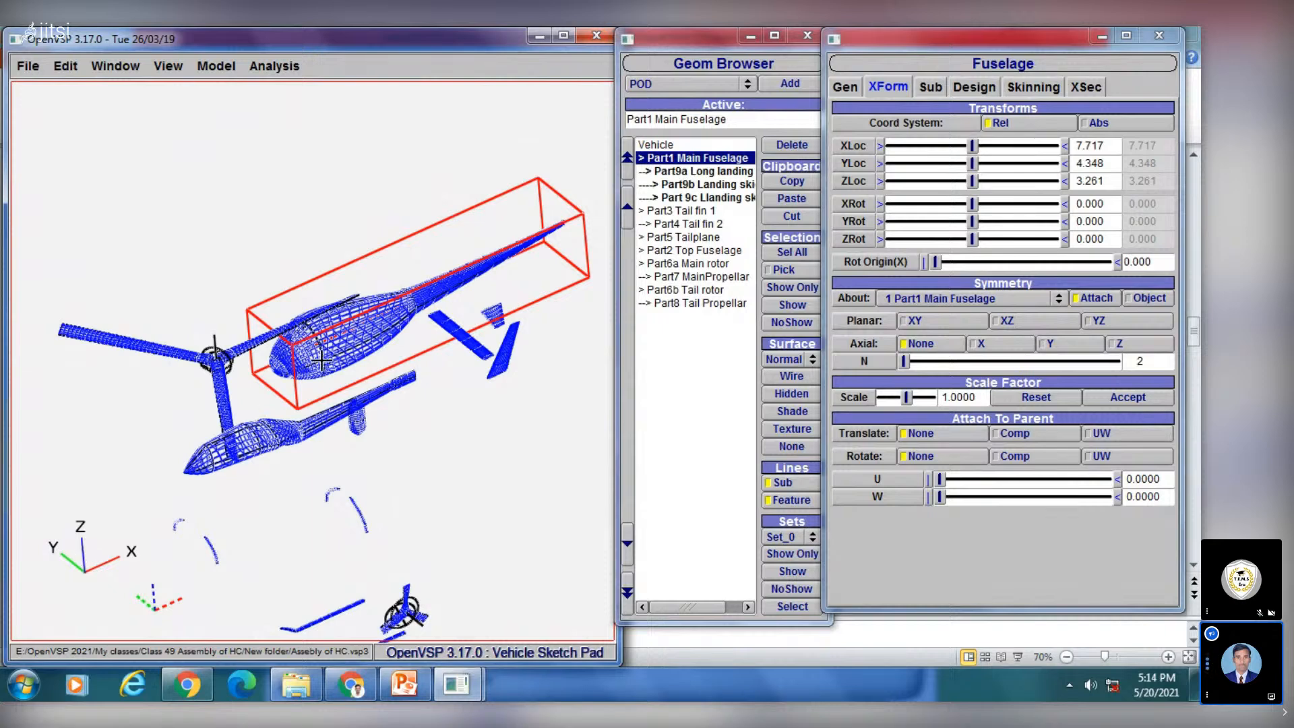
Step: In the front view, shift Part1 Main Fuselage along X to an XLoc of 10.652
click(172, 68)
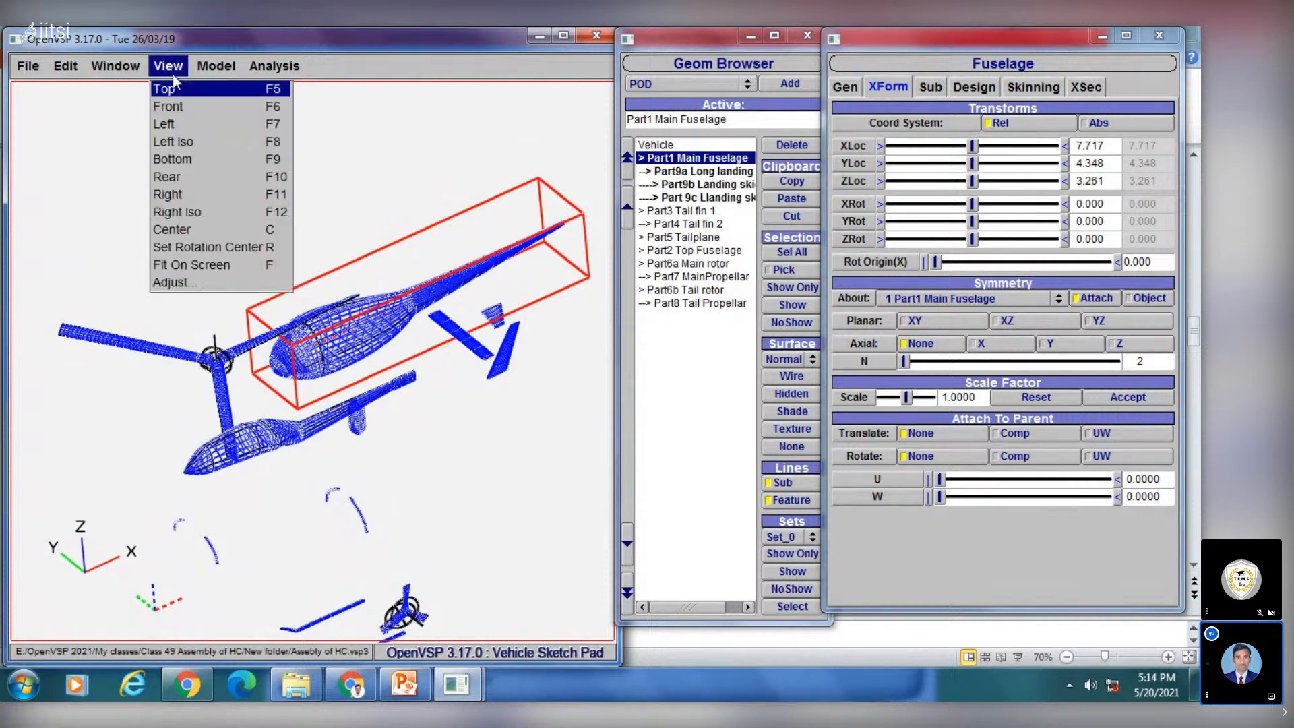
click(184, 107)
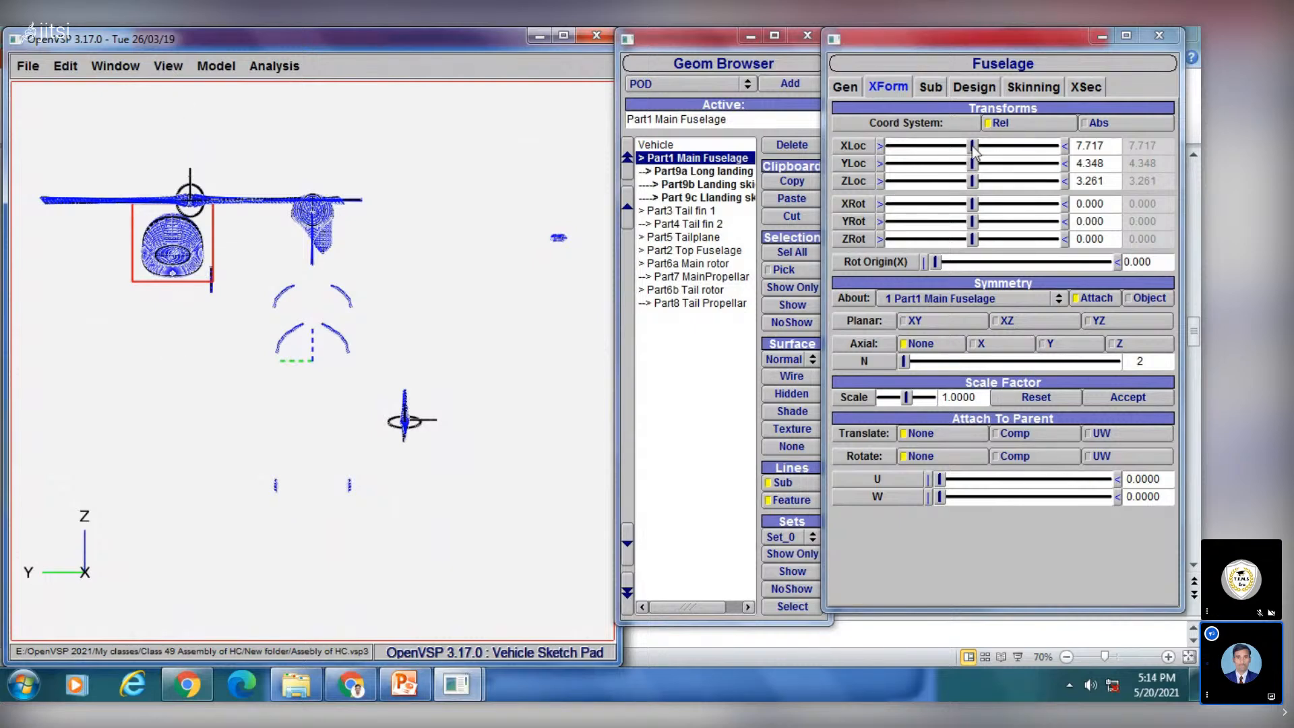
drag(972, 146, 985, 146)
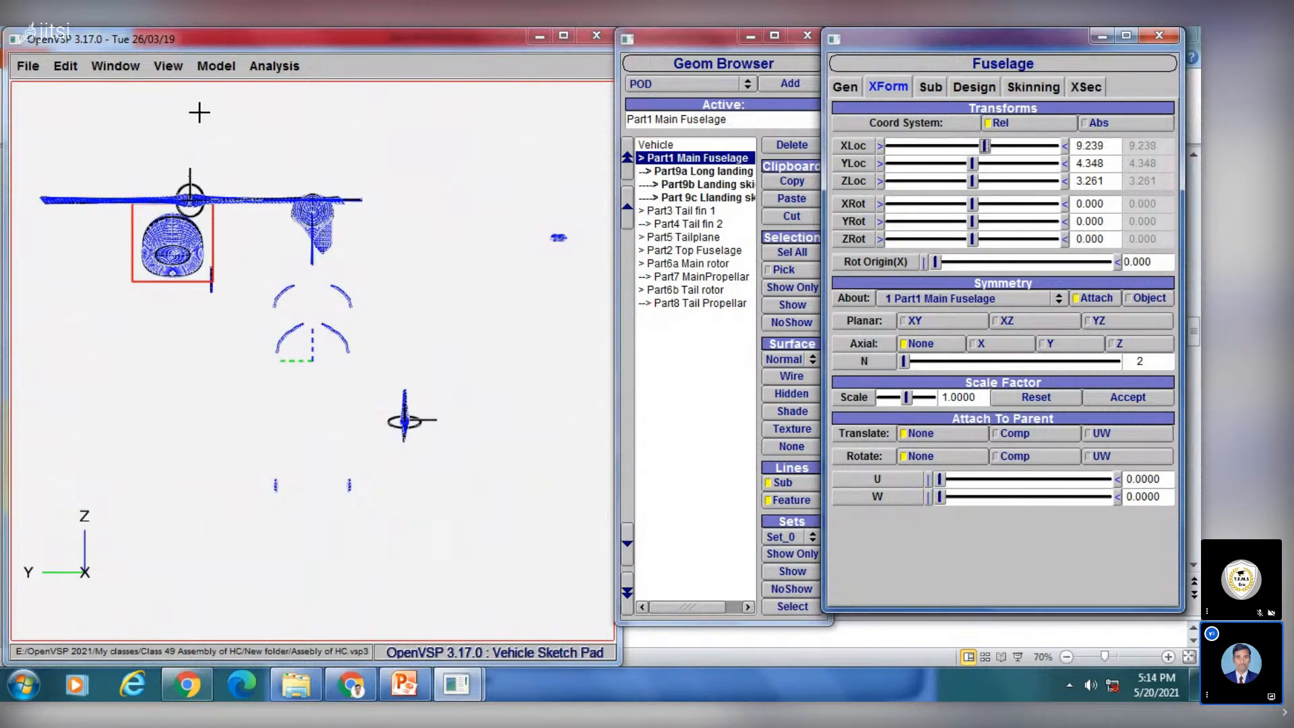
click(167, 67)
click(168, 106)
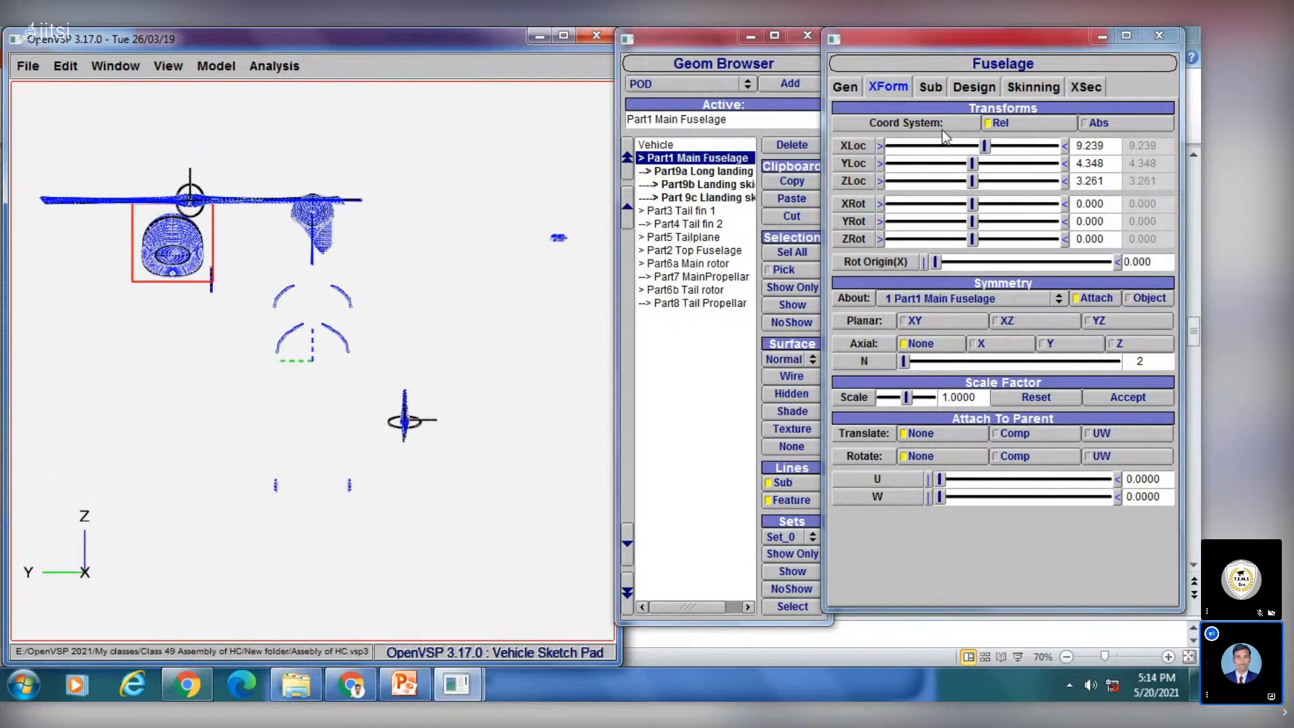
click(986, 145)
click(998, 145)
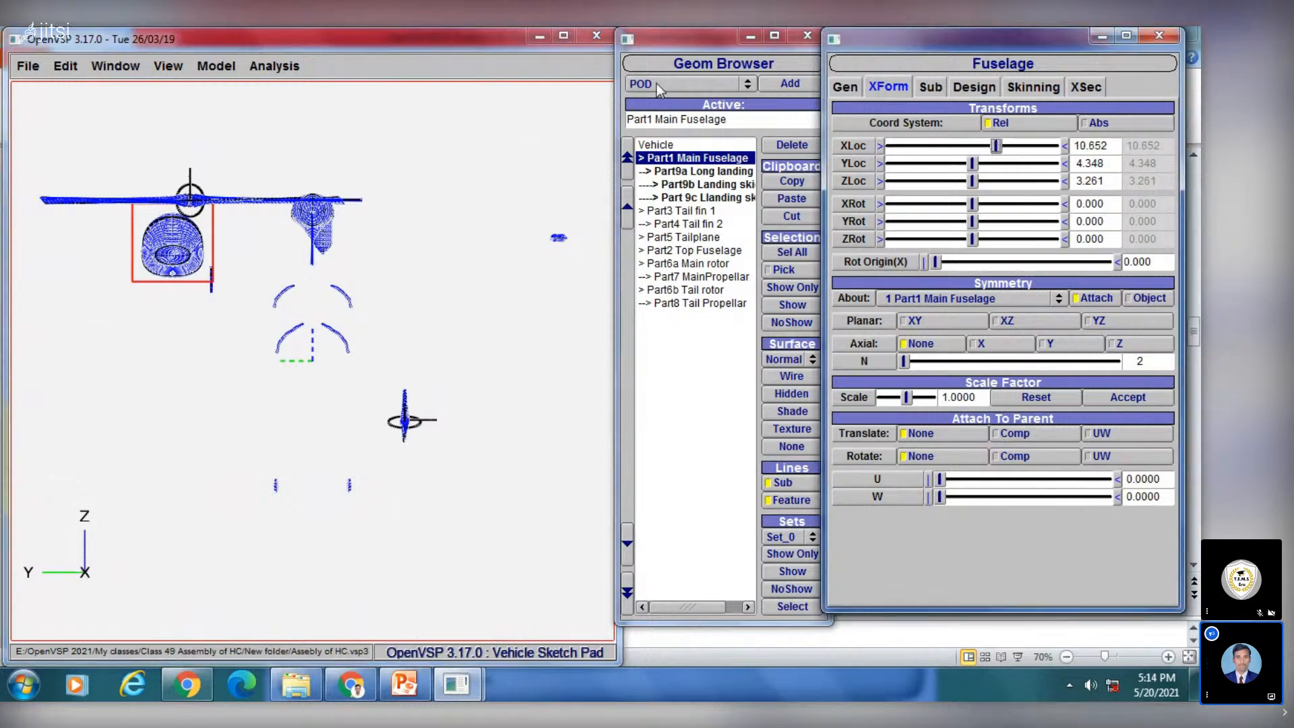
Step: Inspect the shifted main fuselage in the left view, then return to the front view
click(169, 66)
click(172, 123)
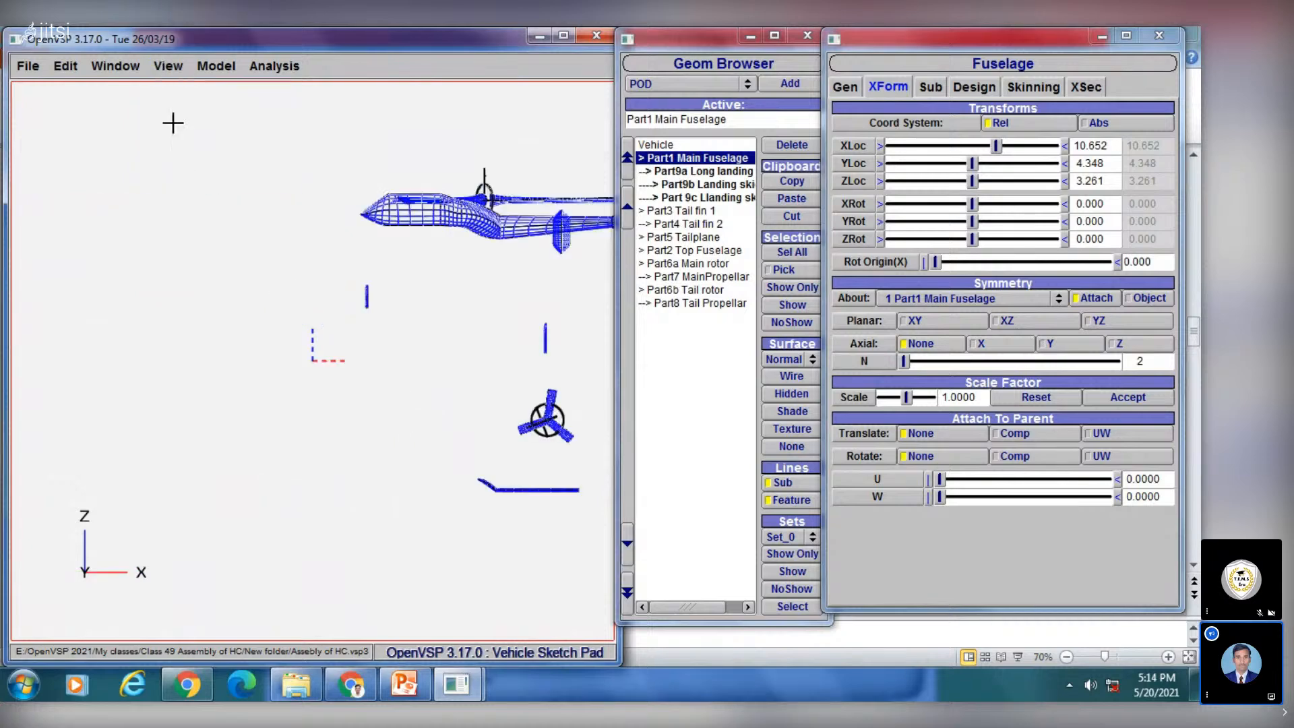
middle_drag(433, 277, 203, 267)
click(169, 66)
click(178, 104)
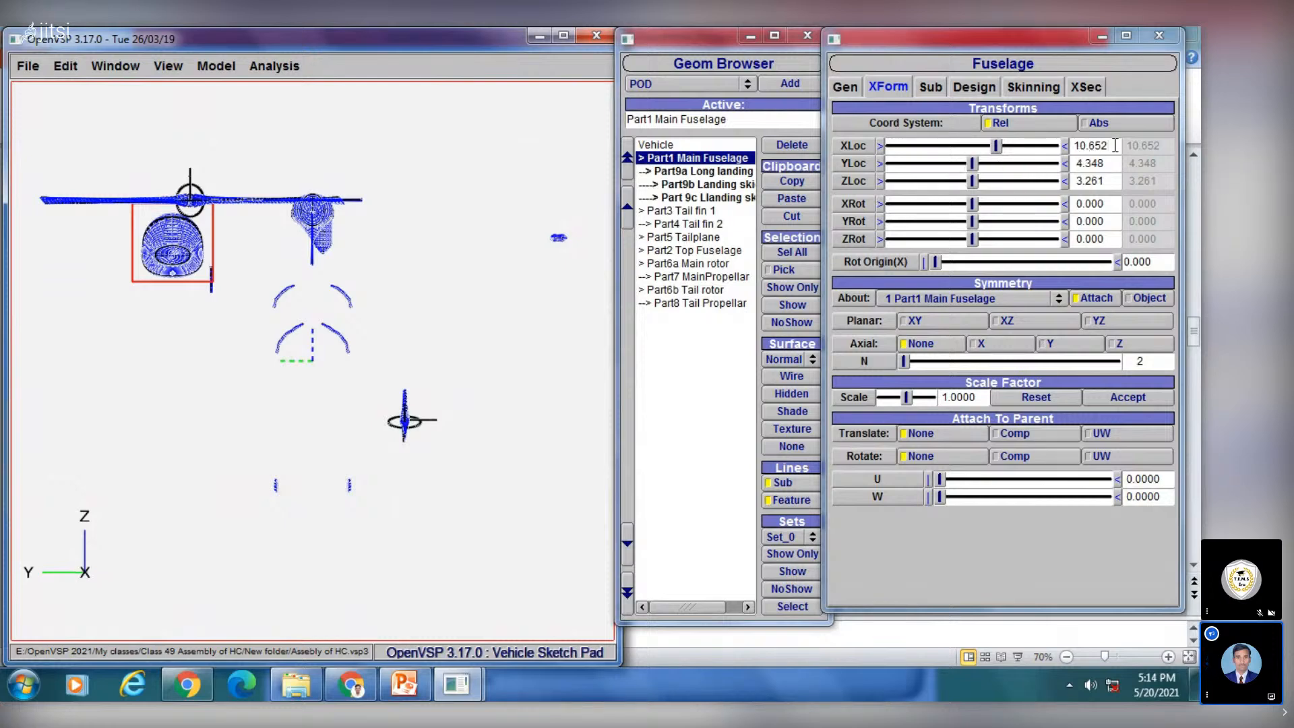
Step: Set the XLoc and YLoc of Part1 Main Fuselage to 0
drag(1115, 145, 1048, 154)
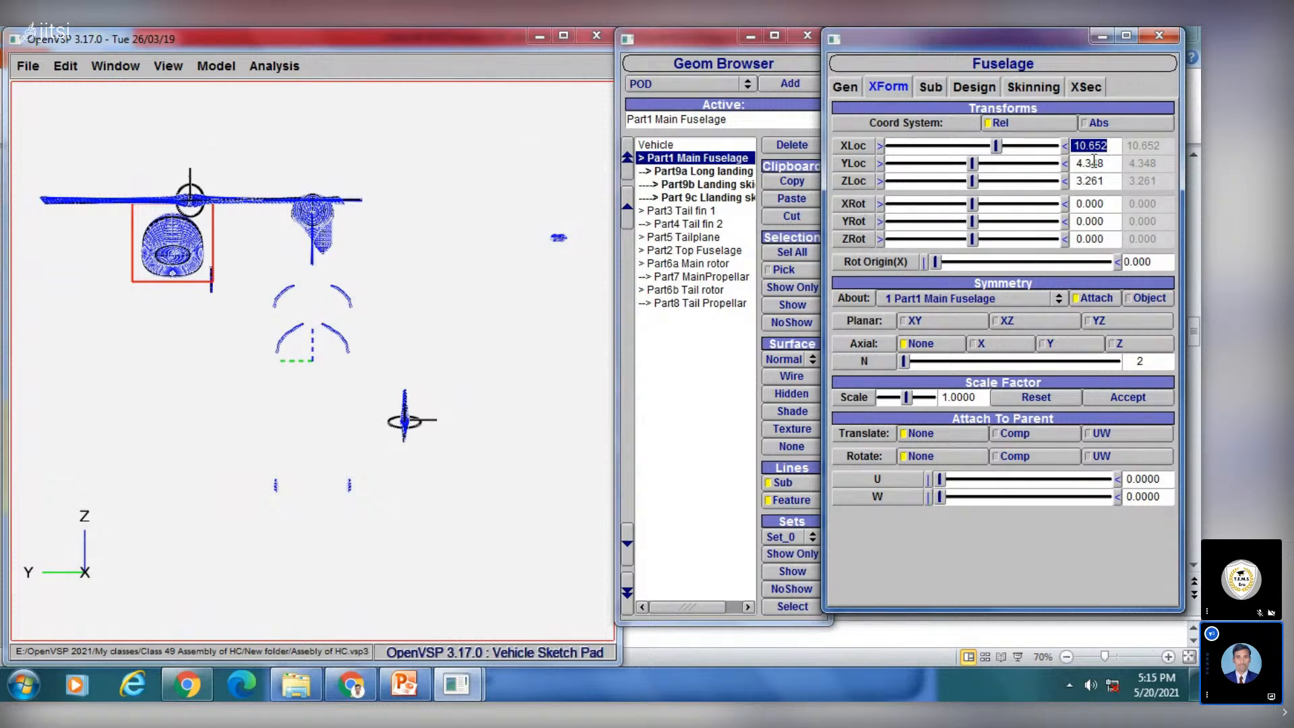
mouse_move(269, 264)
mouse_down()
mouse_move(165, 337)
mouse_move(244, 239)
mouse_up()
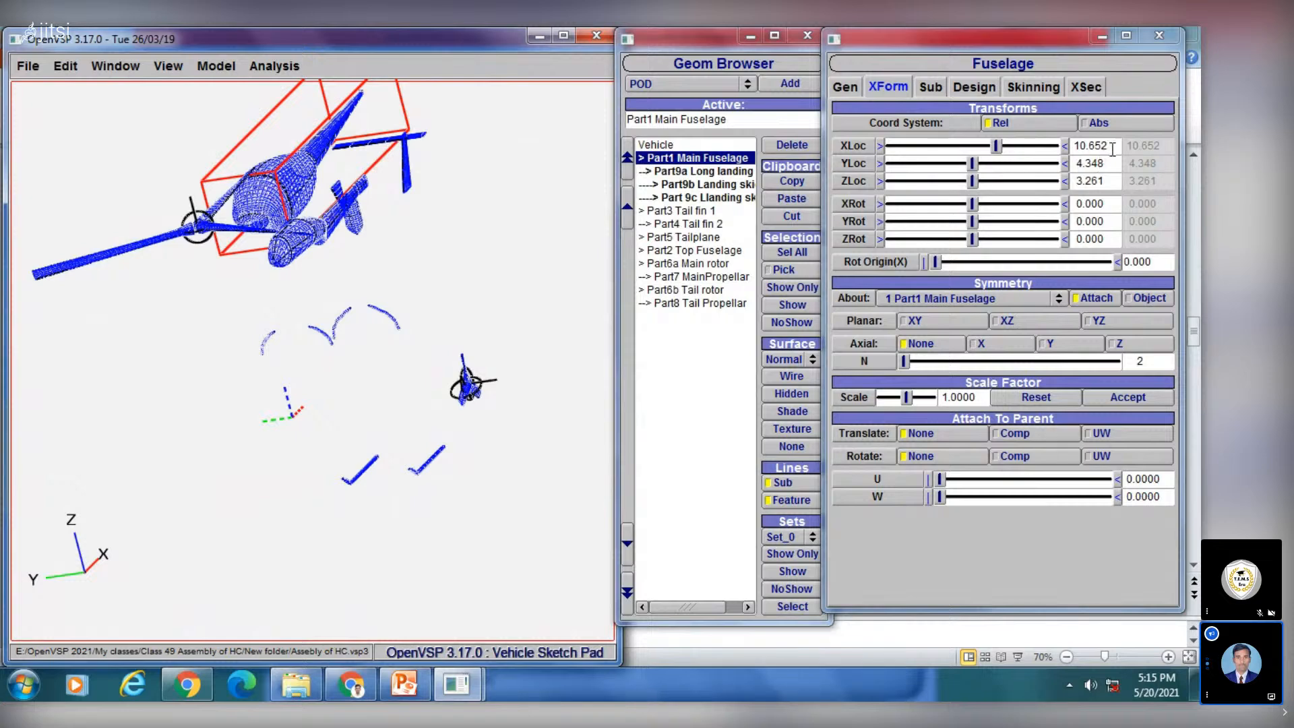
drag(1112, 149, 1063, 147)
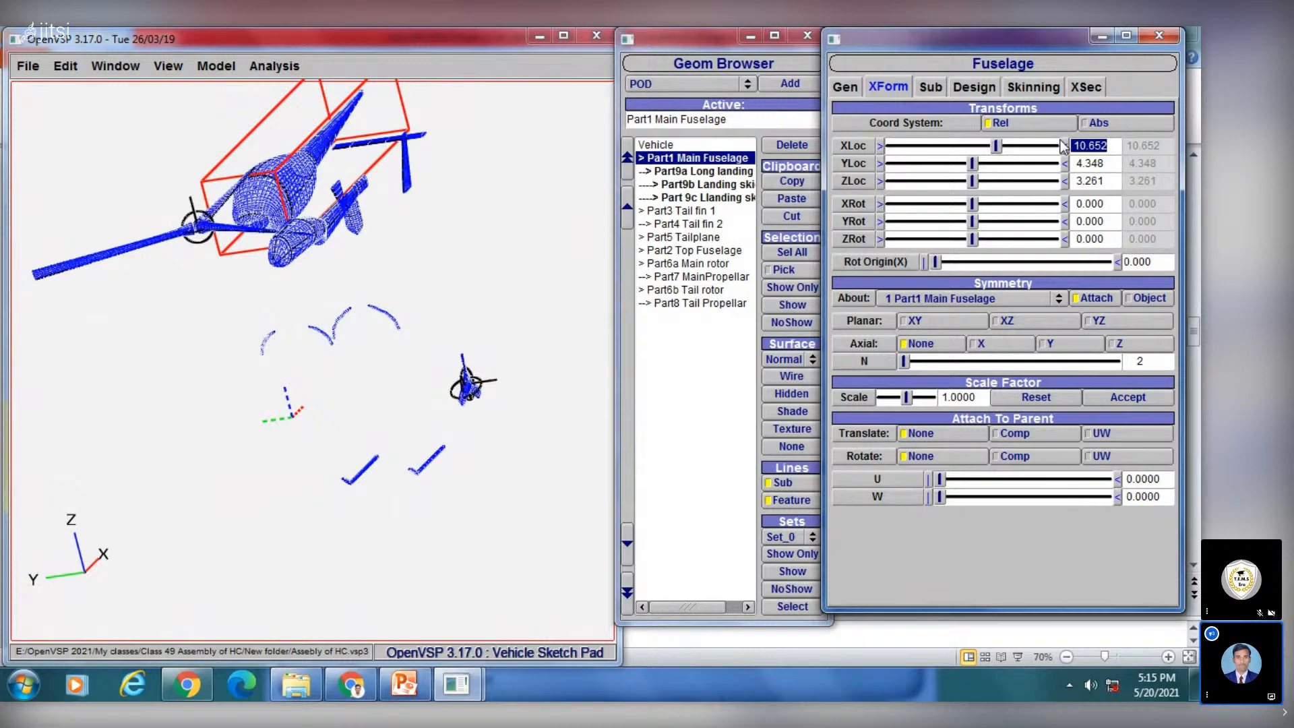
text(0)
key(Return)
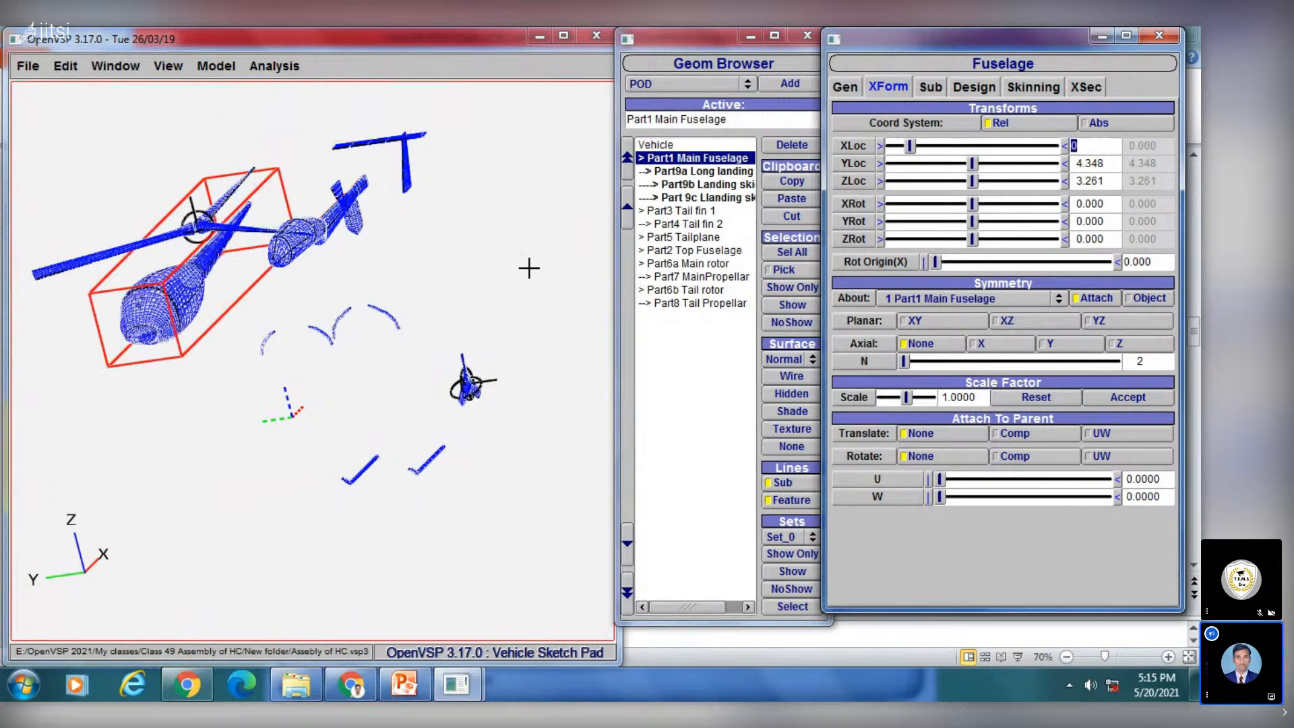
drag(228, 335, 344, 346)
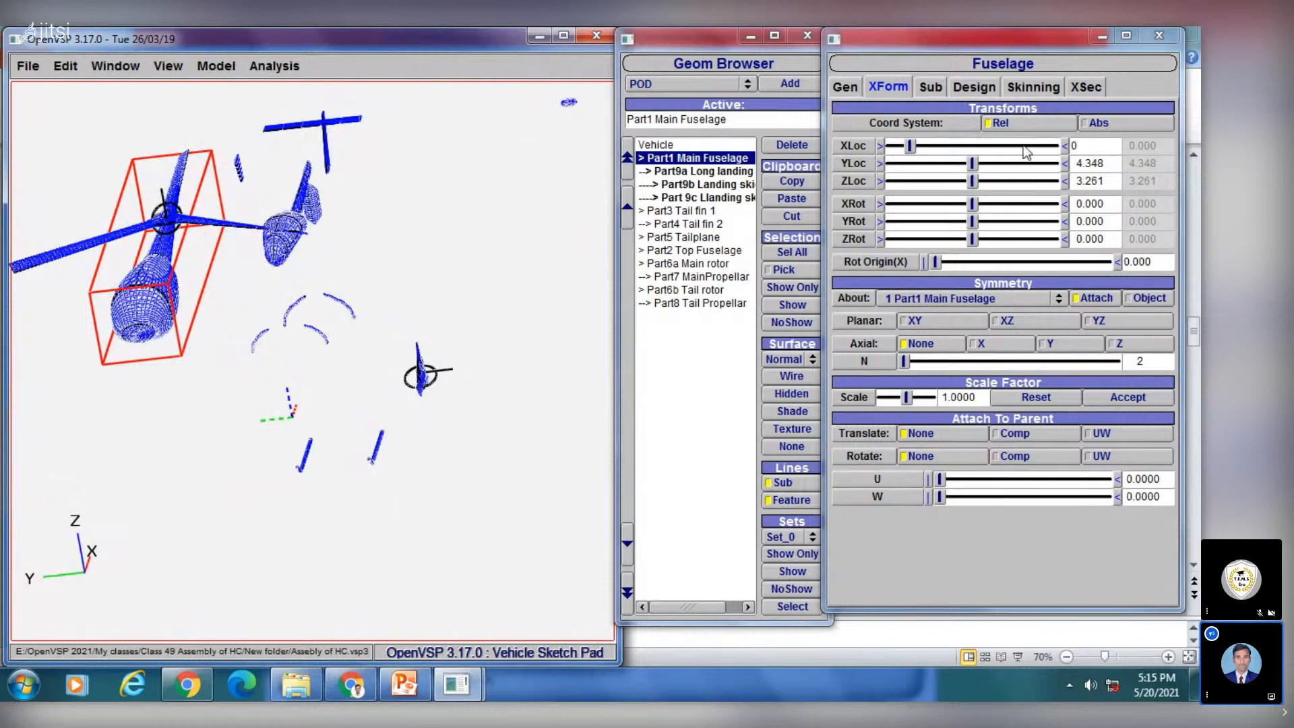
drag(1109, 162, 1063, 156)
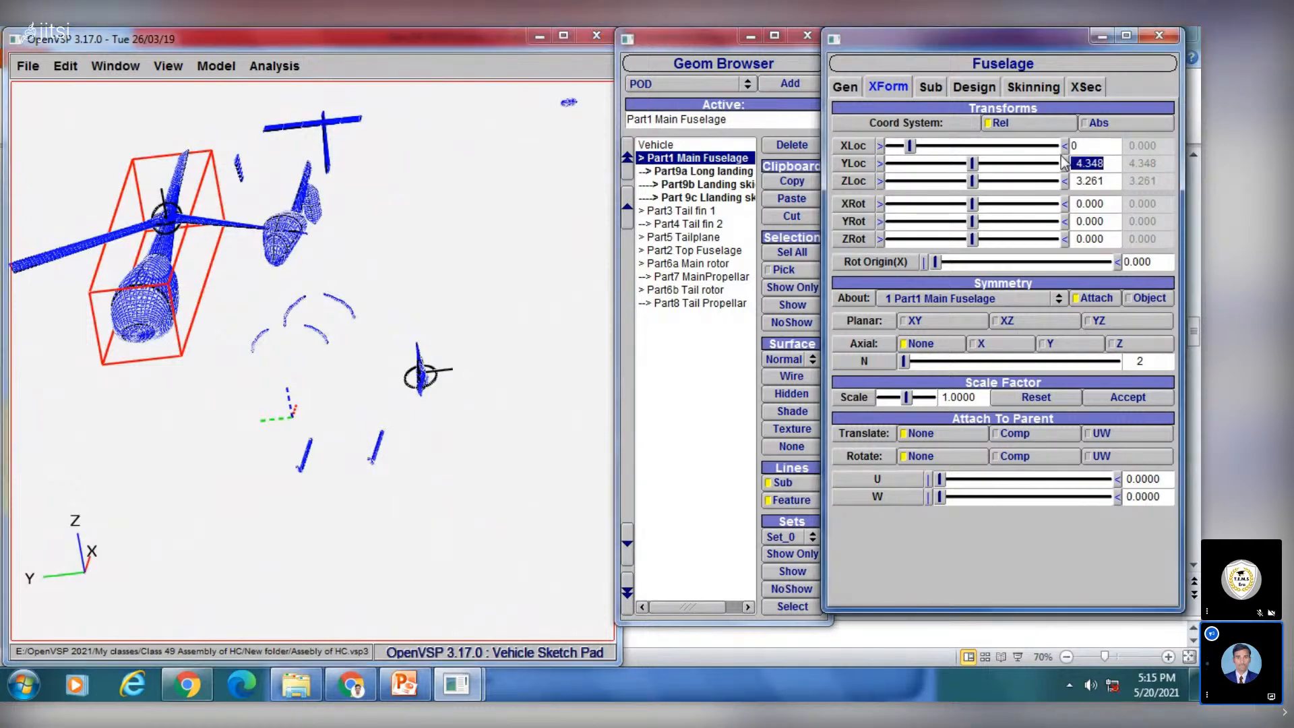
text(0)
key(Return)
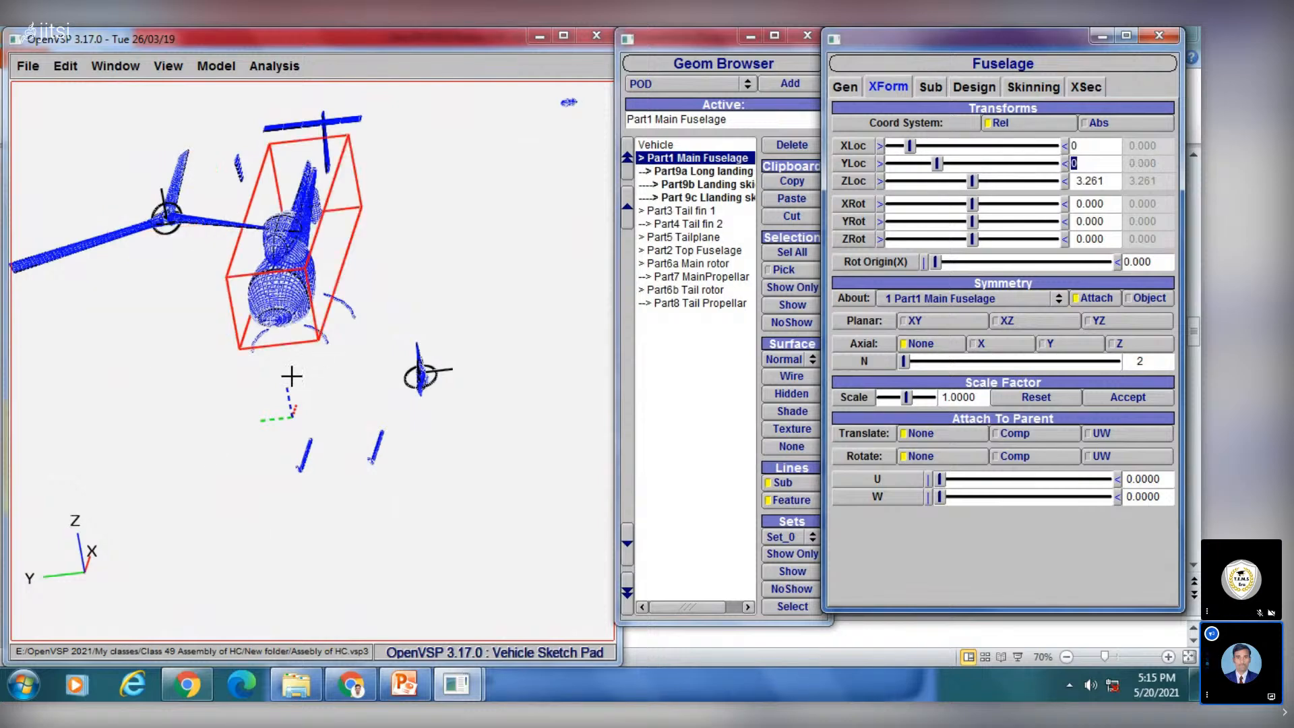
Step: Set the ZLoc of Part1 Main Fuselage to 0 and inspect its placement relative to the other parts
drag(326, 357, 155, 466)
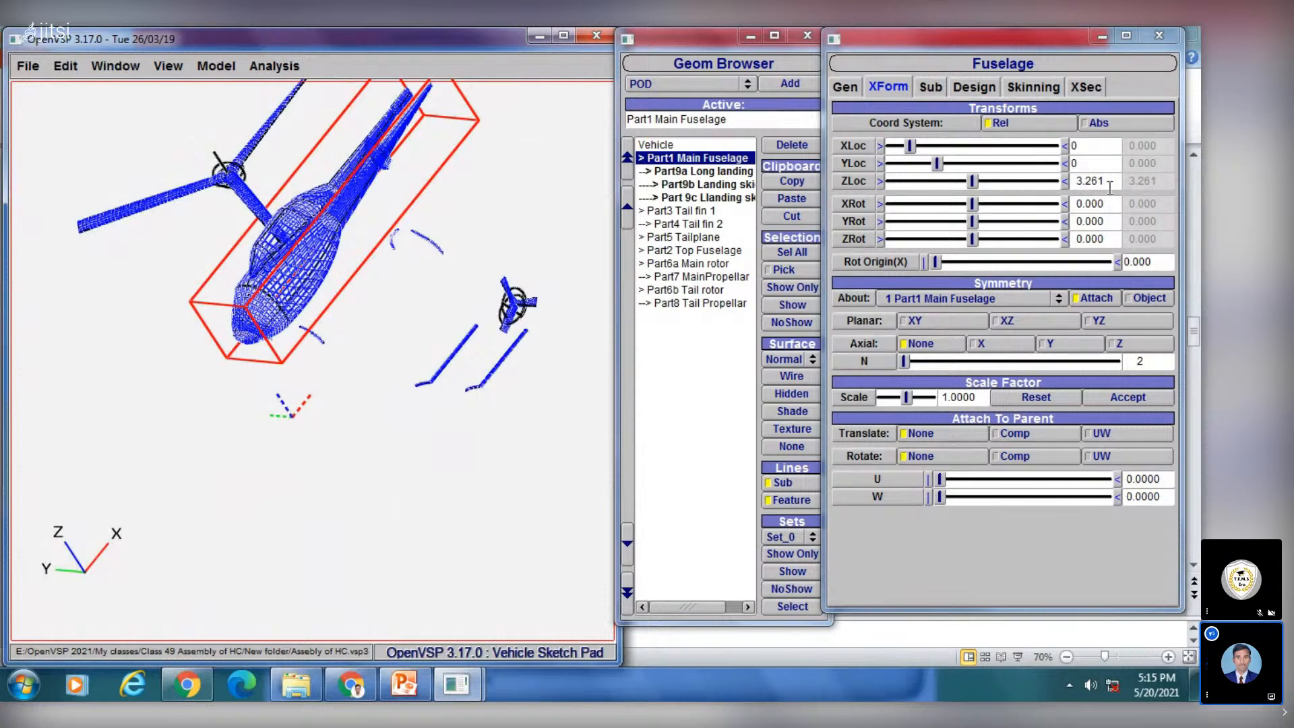
drag(1108, 182, 1063, 182)
text(0)
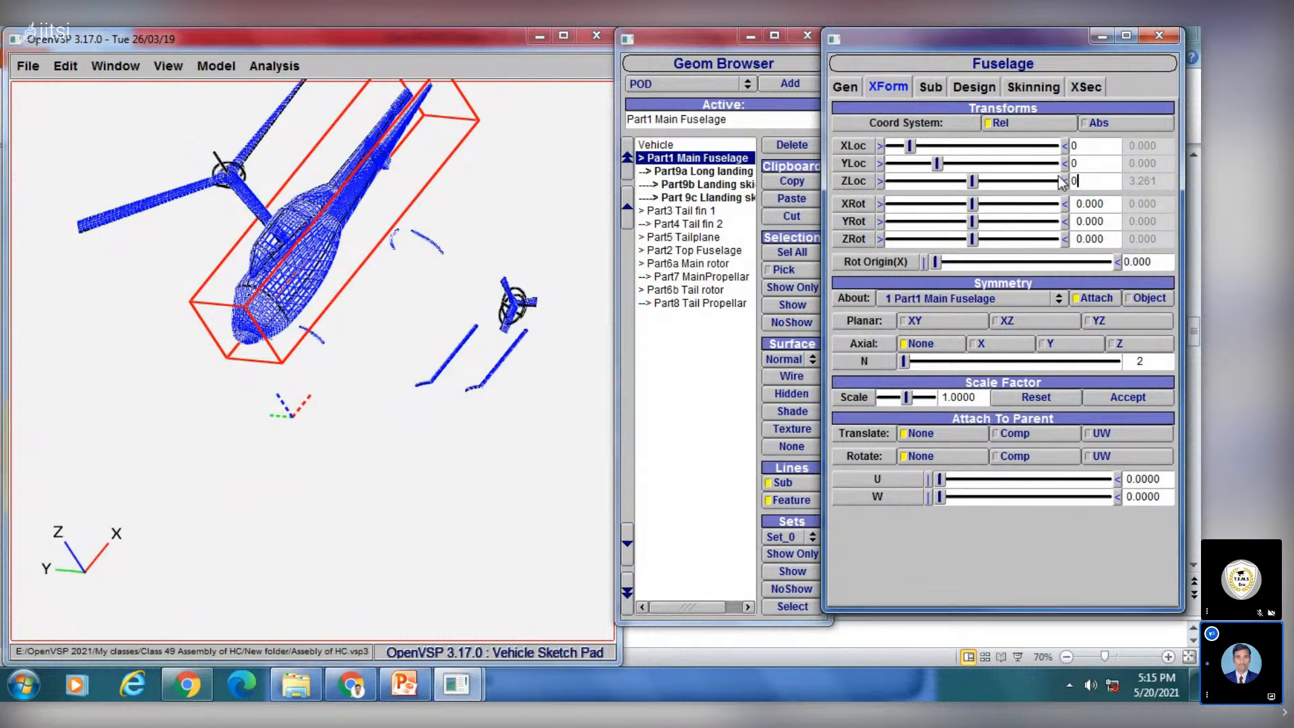
key(Return)
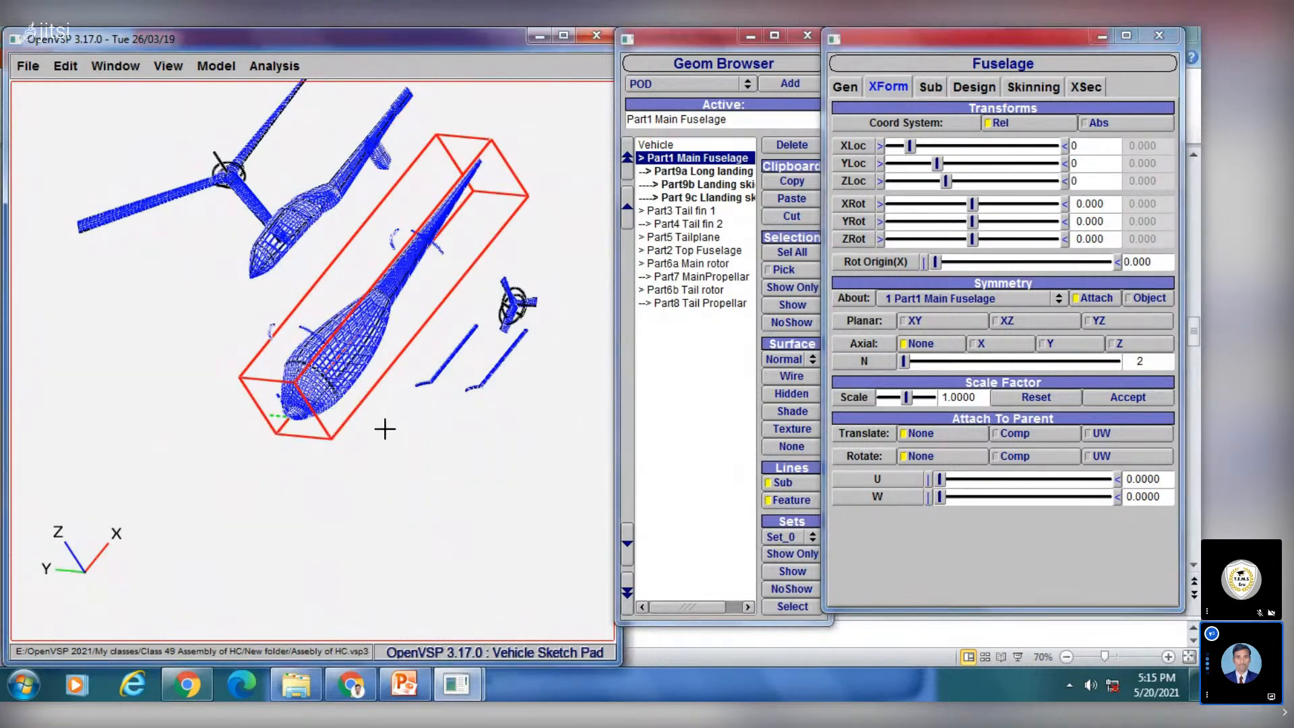
drag(384, 429, 519, 413)
drag(308, 458, 223, 519)
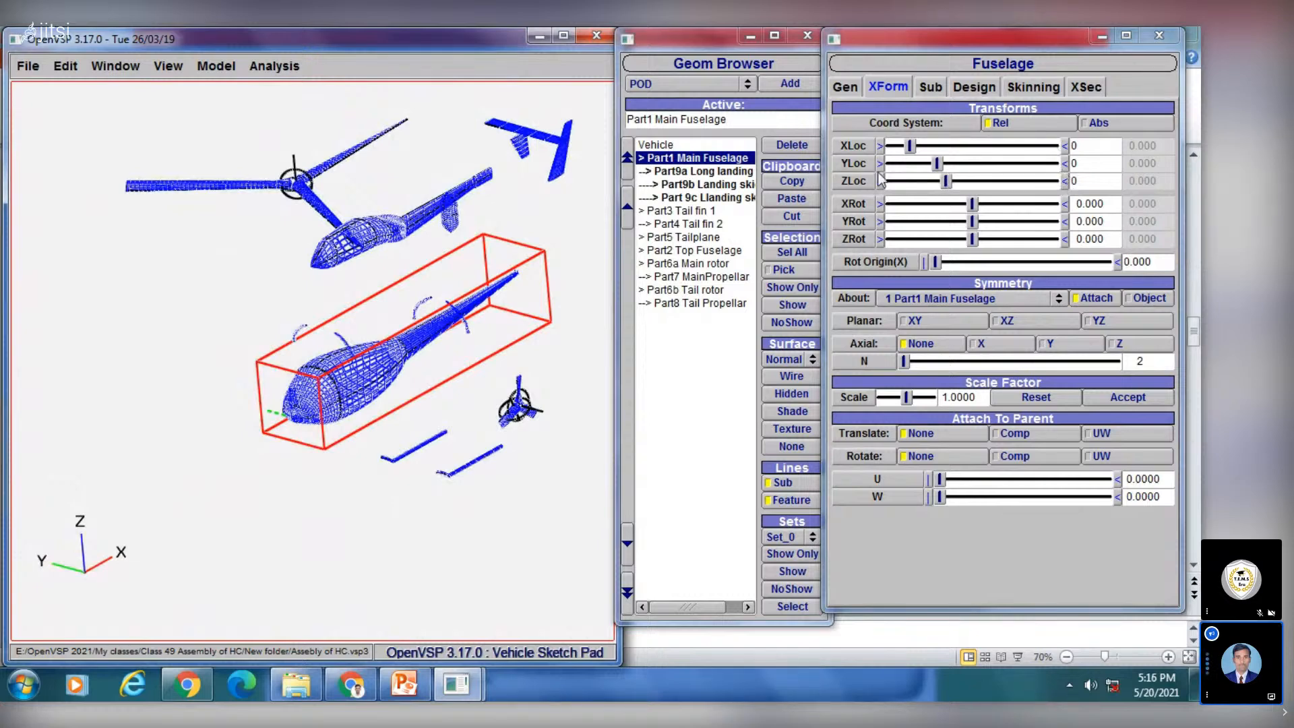
middle_drag(367, 368, 314, 393)
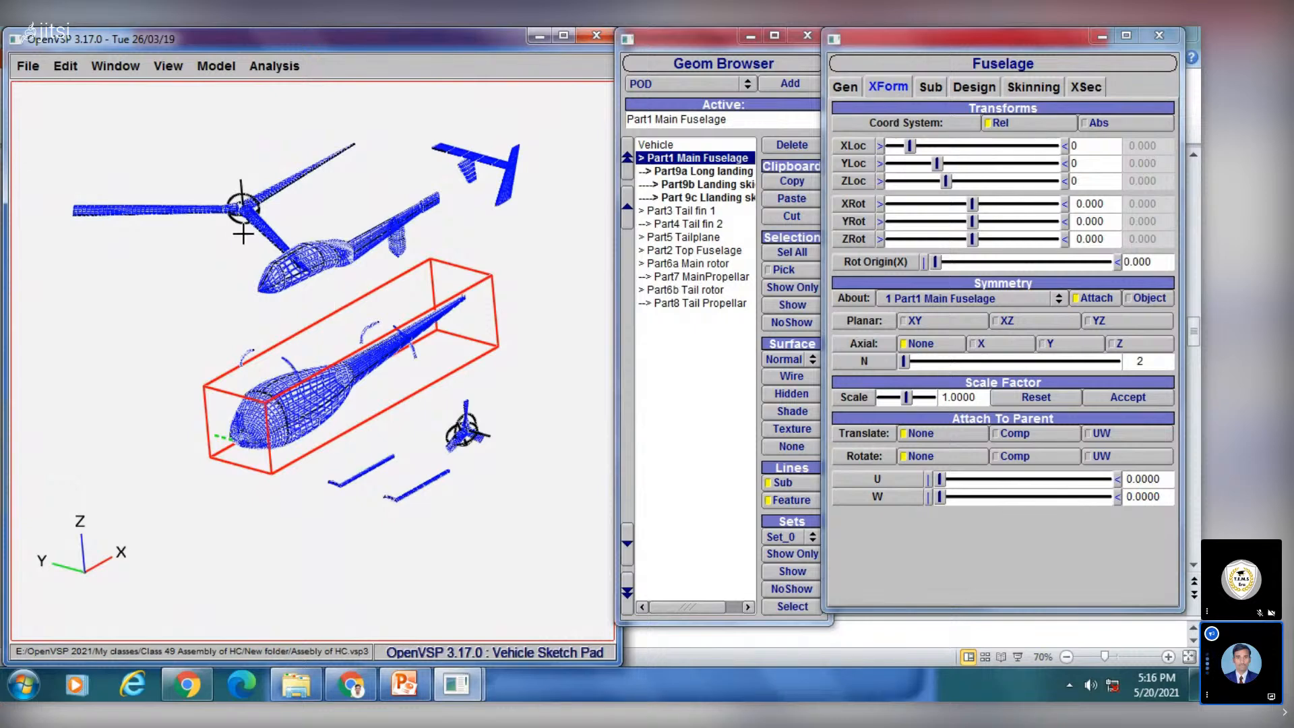
middle_drag(318, 404, 254, 381)
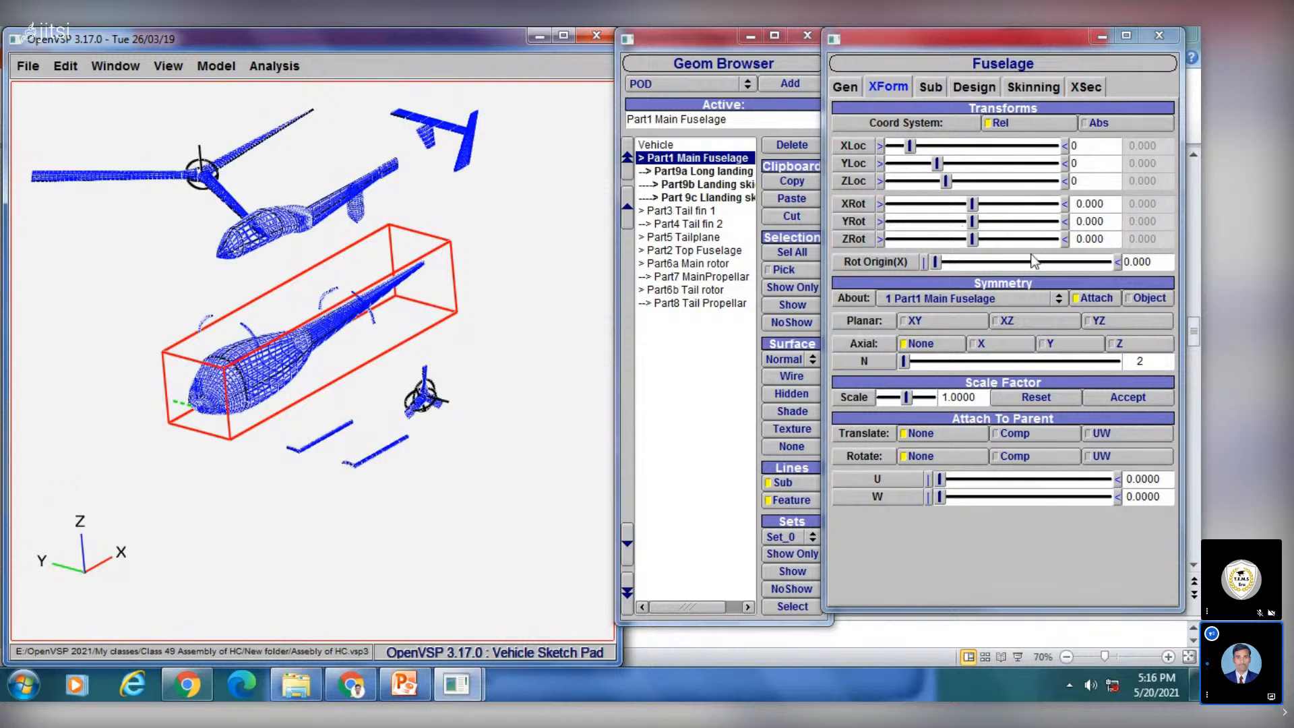
drag(282, 390, 259, 398)
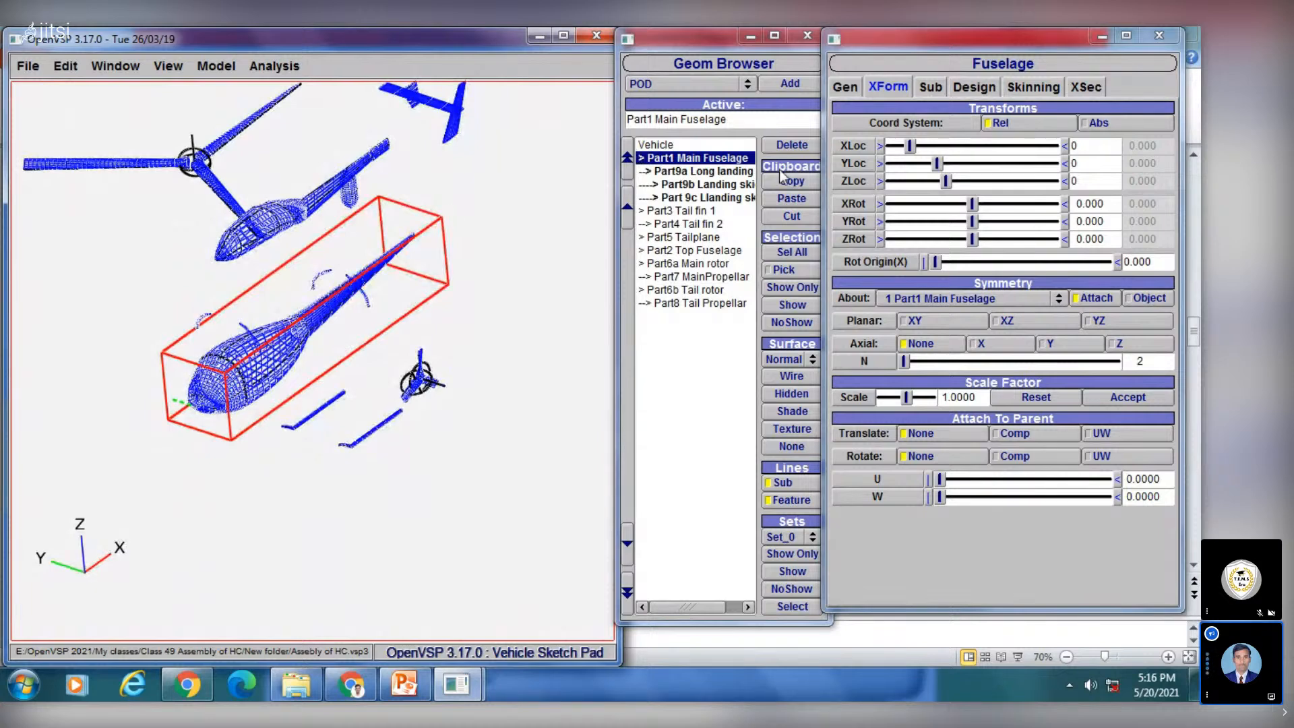
Step: Select Part2 Top Fuselage and set its XLoc to 1.35
click(709, 172)
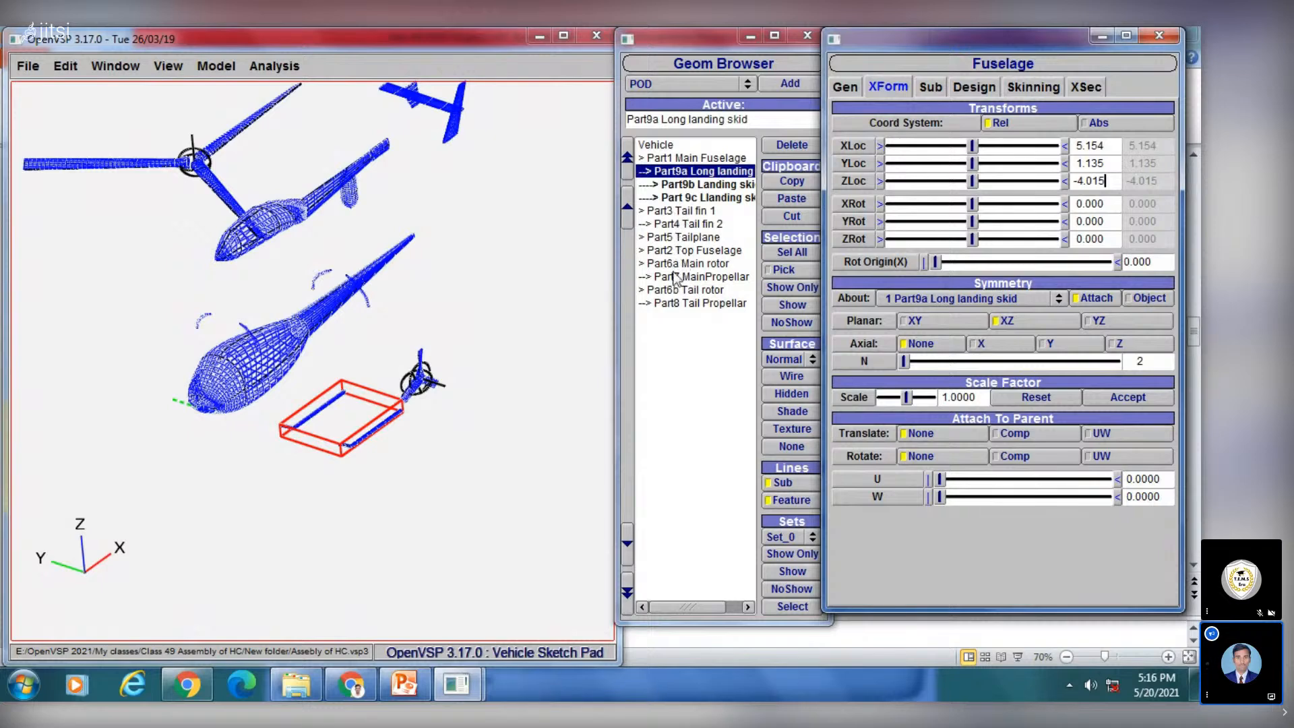
click(676, 250)
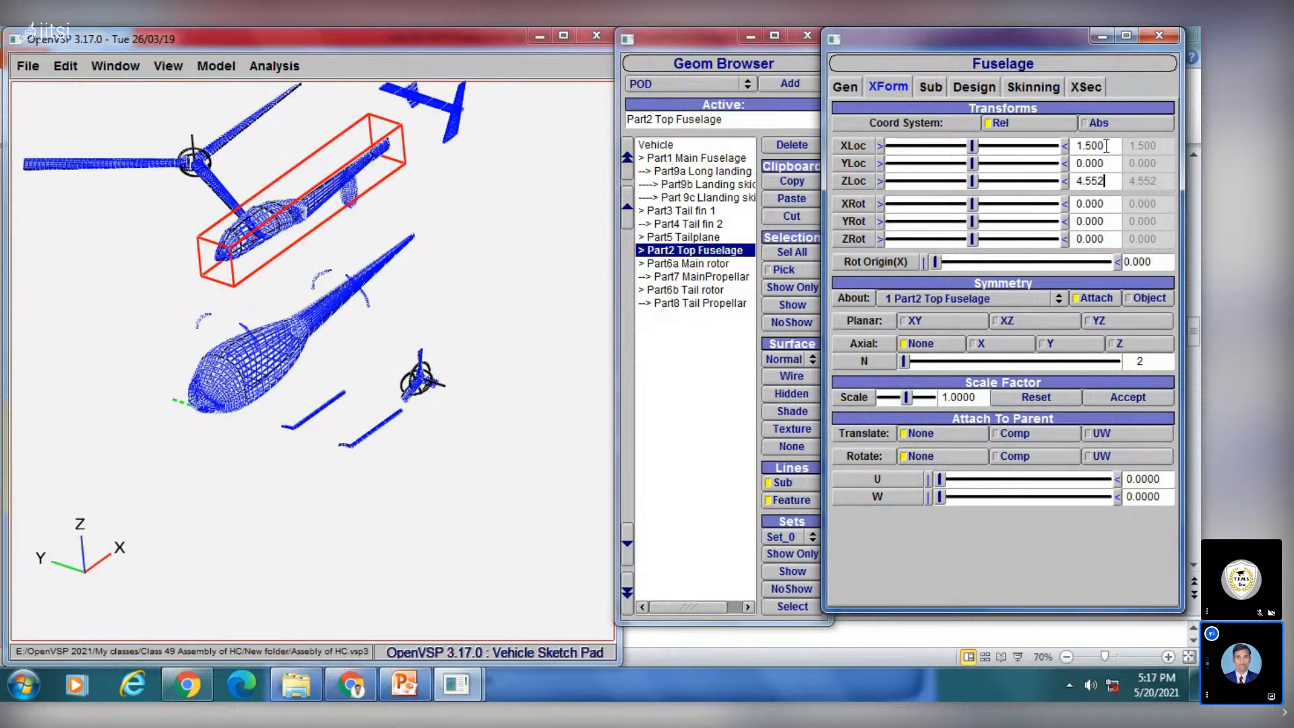
drag(1106, 146, 1071, 144)
key(BackSpace)
text(1.35)
key(Return)
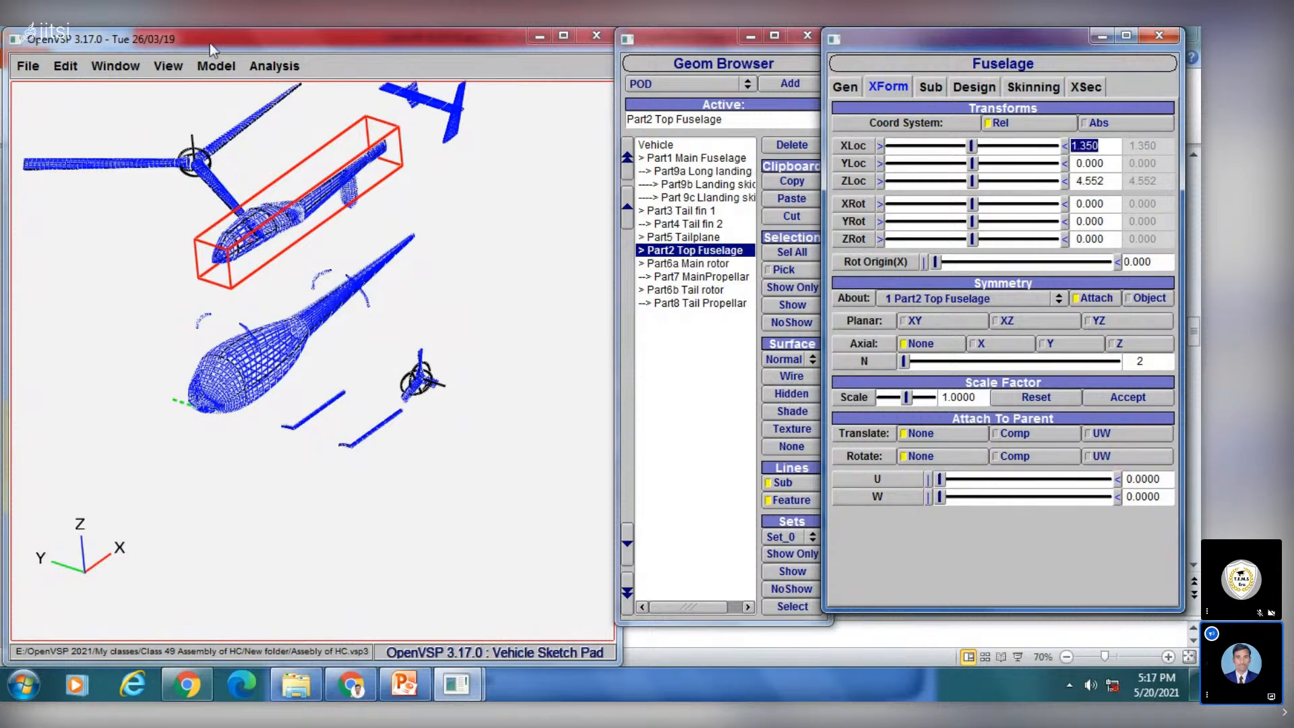
Step: Compare the position of Part2 Top Fuselage with the main fuselage in the front, top and left views
click(170, 66)
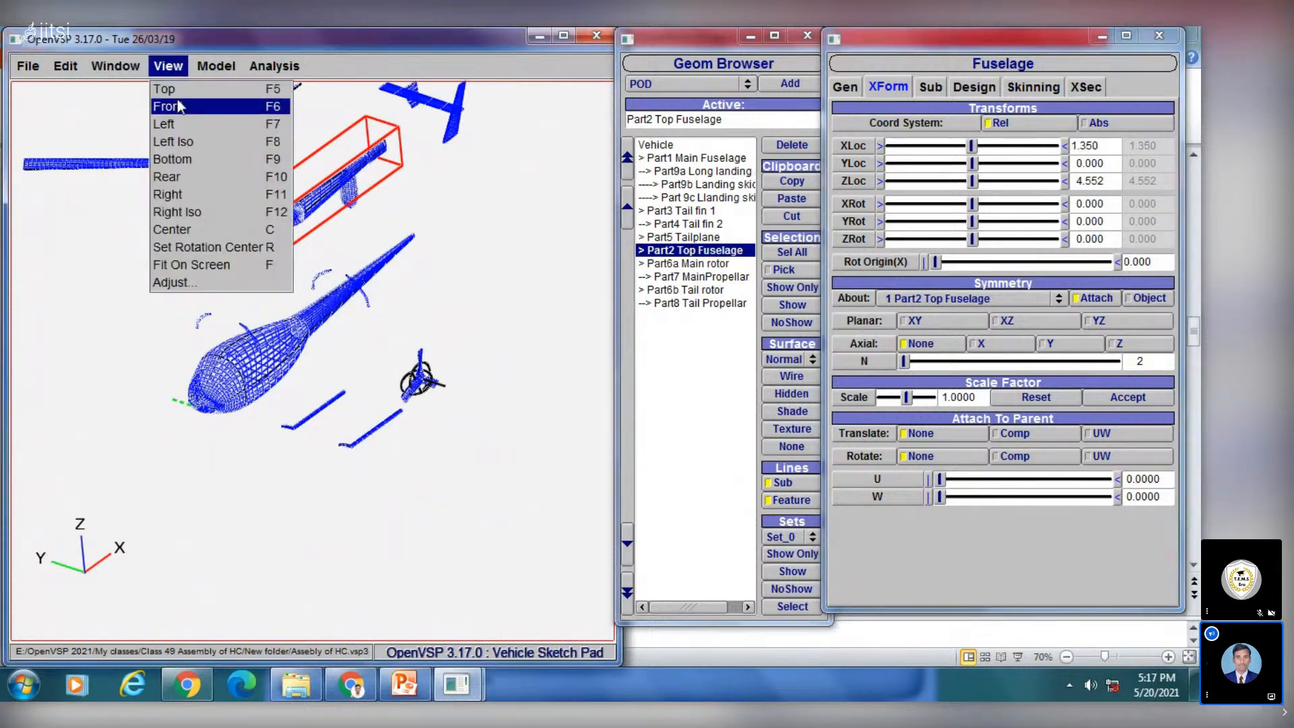
click(178, 103)
click(169, 66)
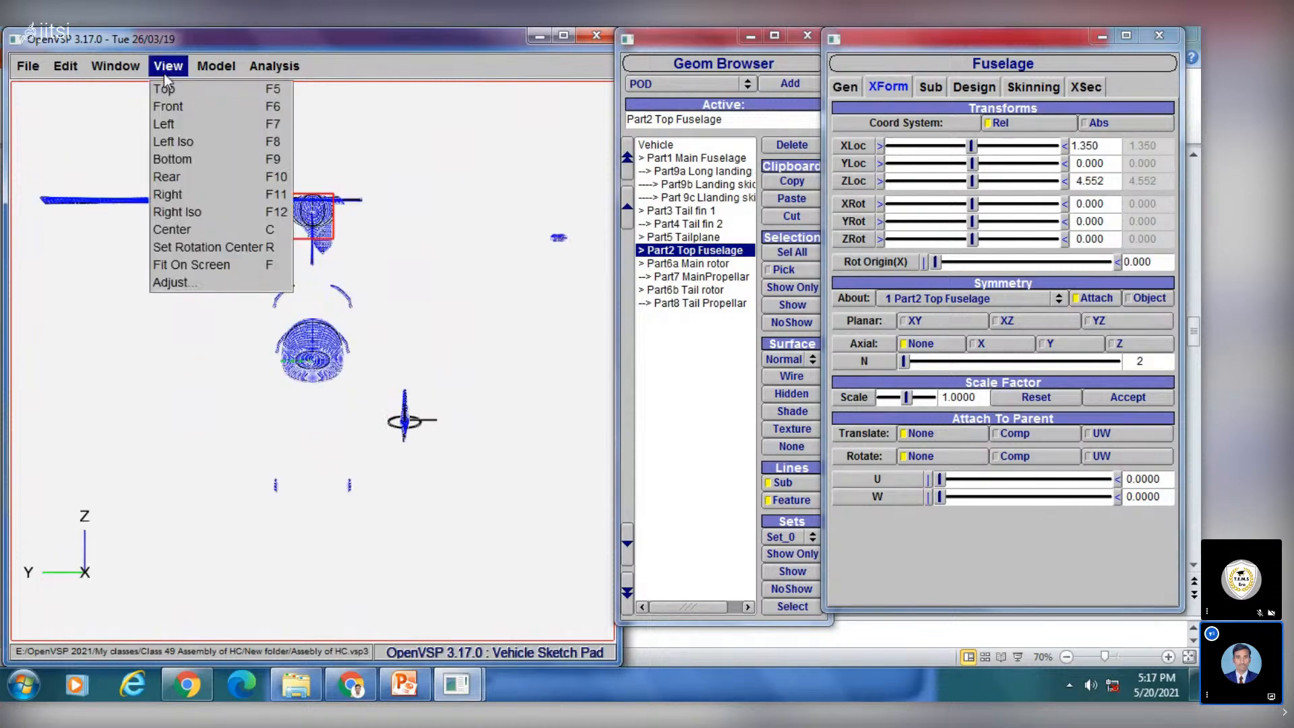
click(177, 103)
click(170, 69)
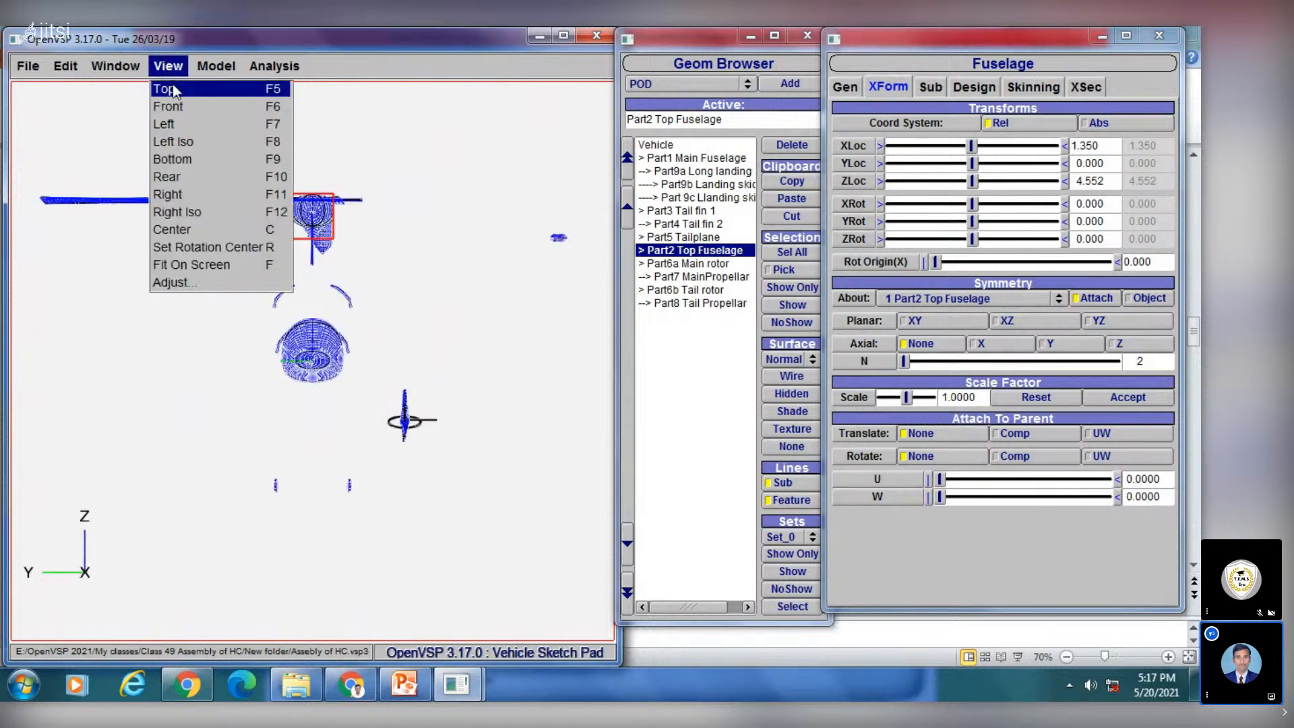
click(174, 89)
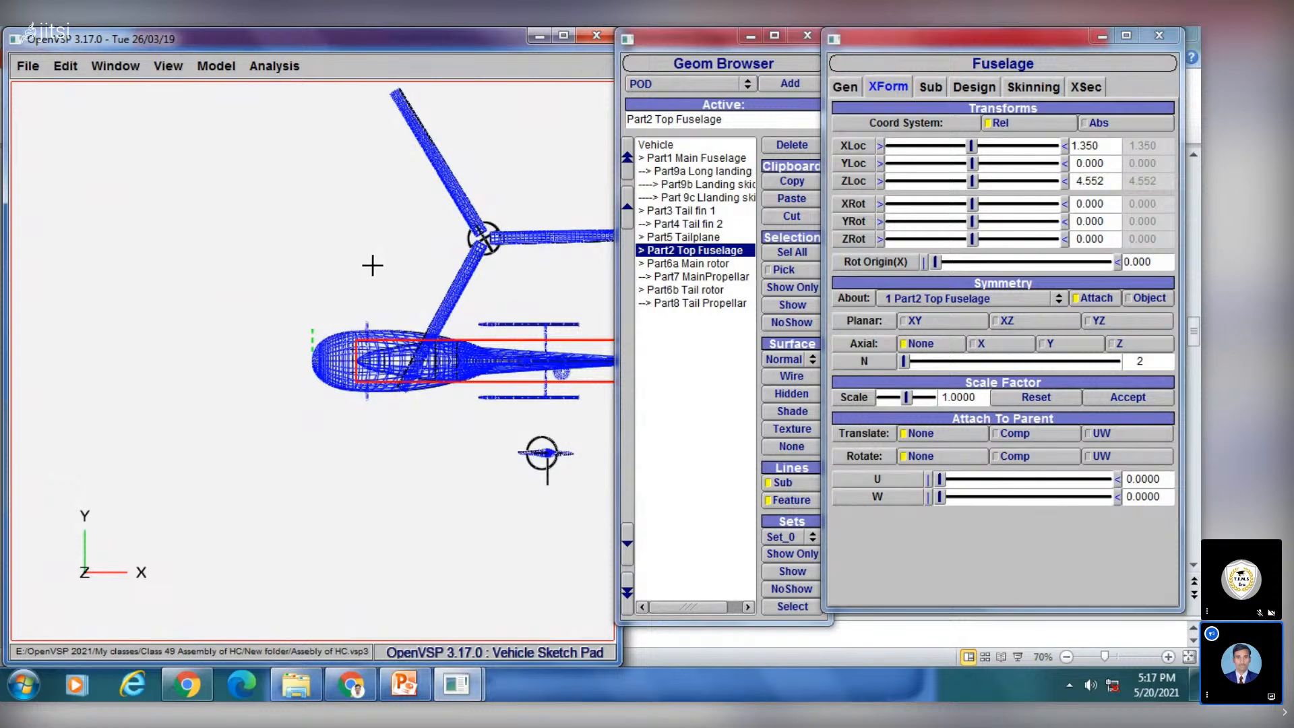
right_drag(383, 273, 246, 261)
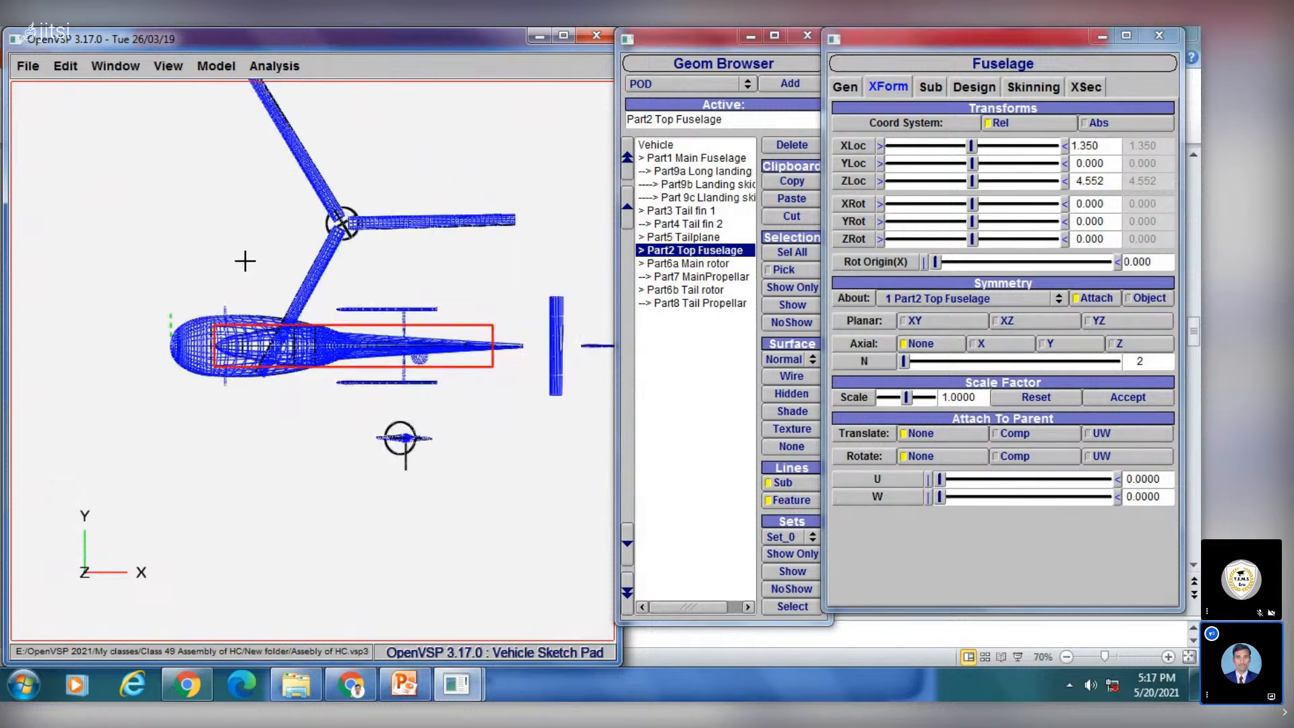
click(170, 69)
click(169, 107)
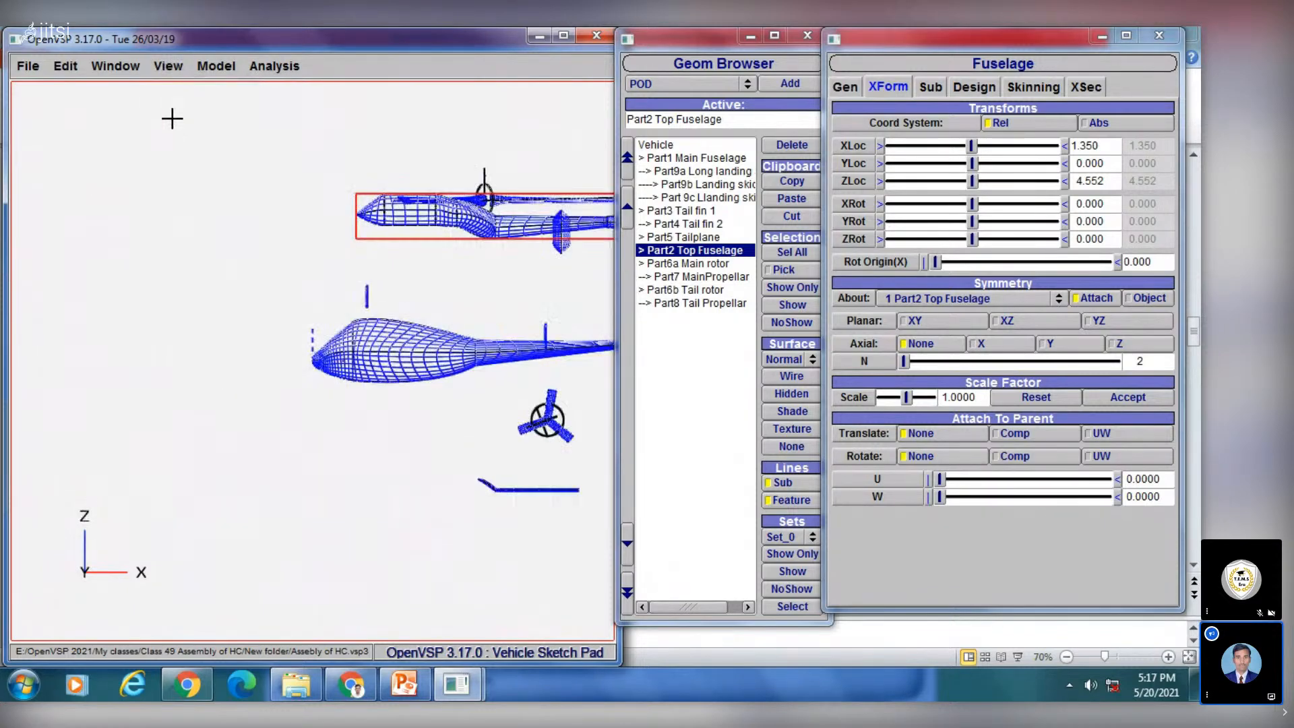
right_drag(409, 269, 238, 267)
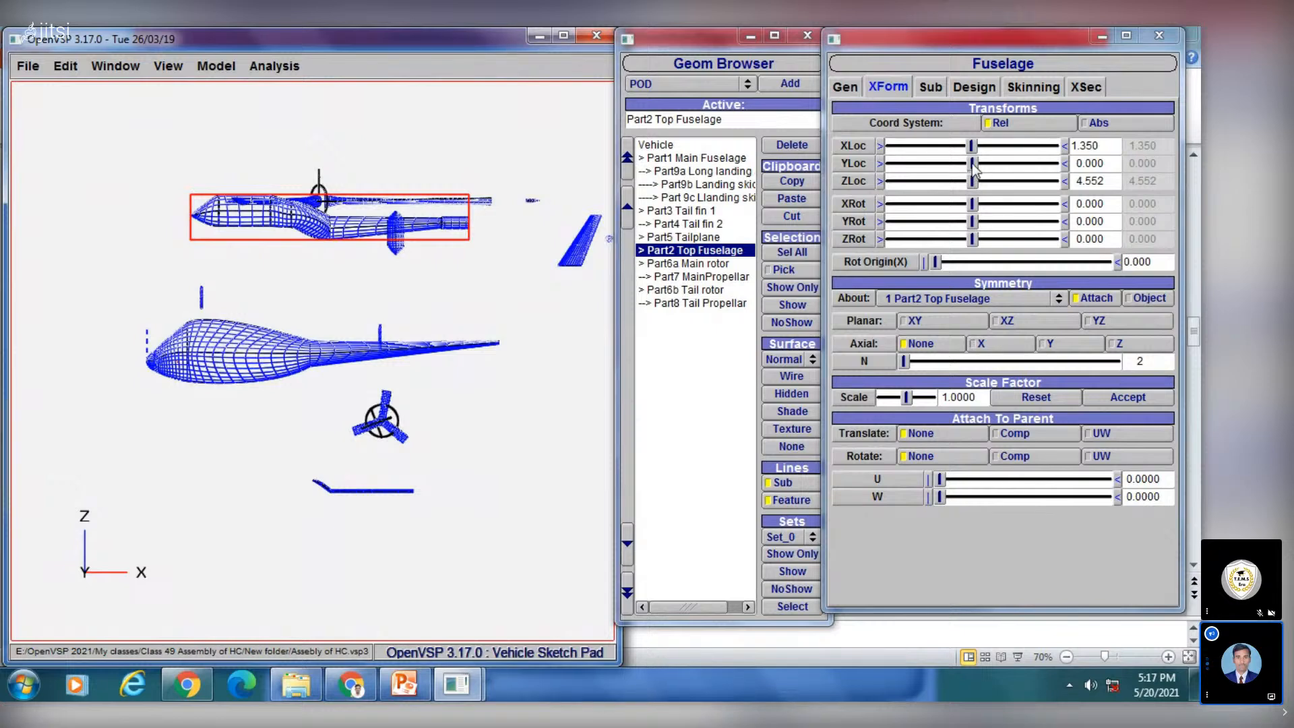
Step: Lower Part2 Top Fuselage towards the main fuselage, trying ZLoc values of 1.617, 2.052 and 2.595
mouse_move(972, 181)
mouse_down()
mouse_move(985, 183)
mouse_move(949, 181)
mouse_up()
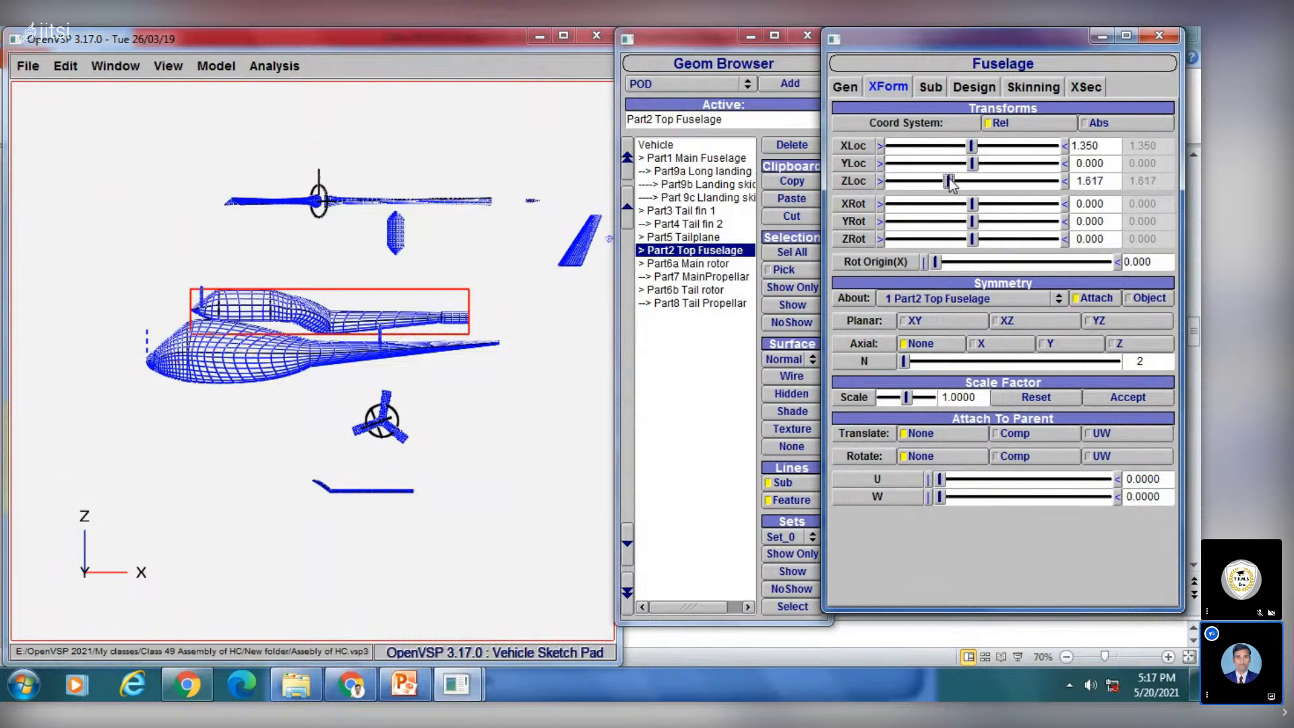
drag(949, 178, 952, 179)
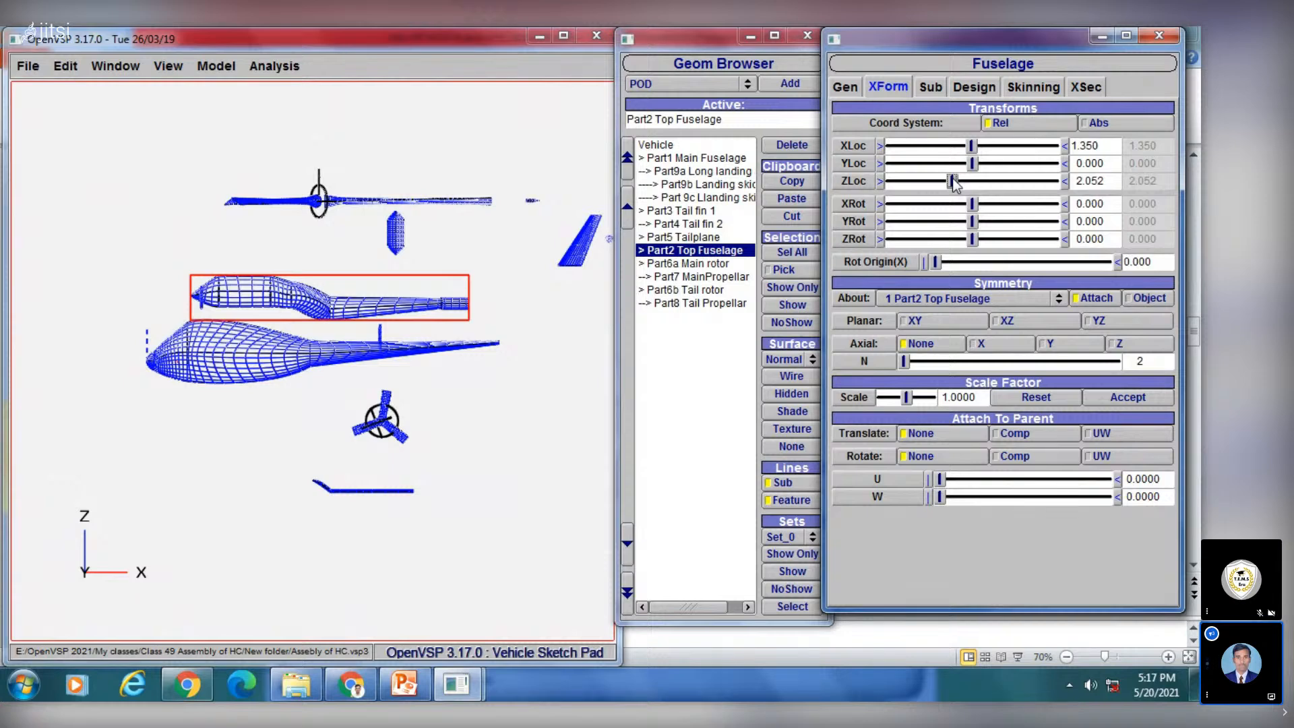
drag(295, 297, 271, 343)
click(956, 184)
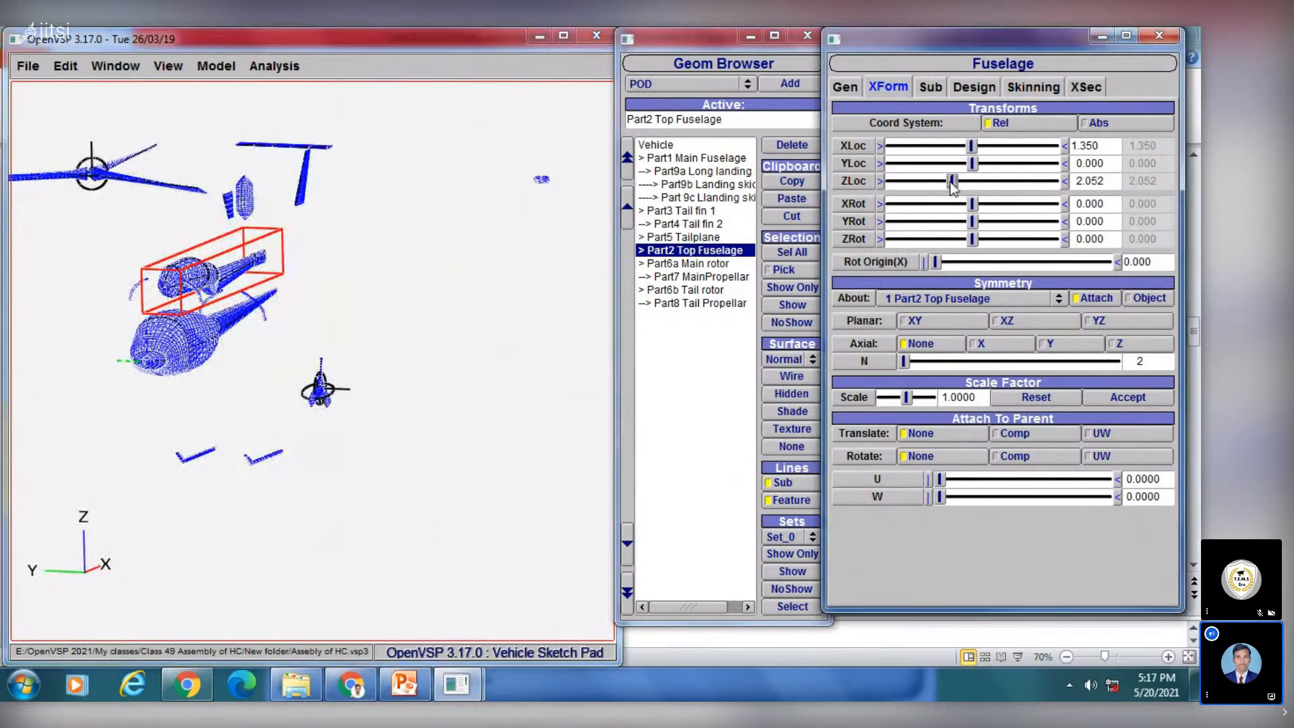
drag(957, 183, 954, 182)
Step: Set the ZLoc of Part2 Top Fuselage to -1.080 and check its fit against the main fuselage
click(1109, 182)
drag(1109, 182, 1043, 183)
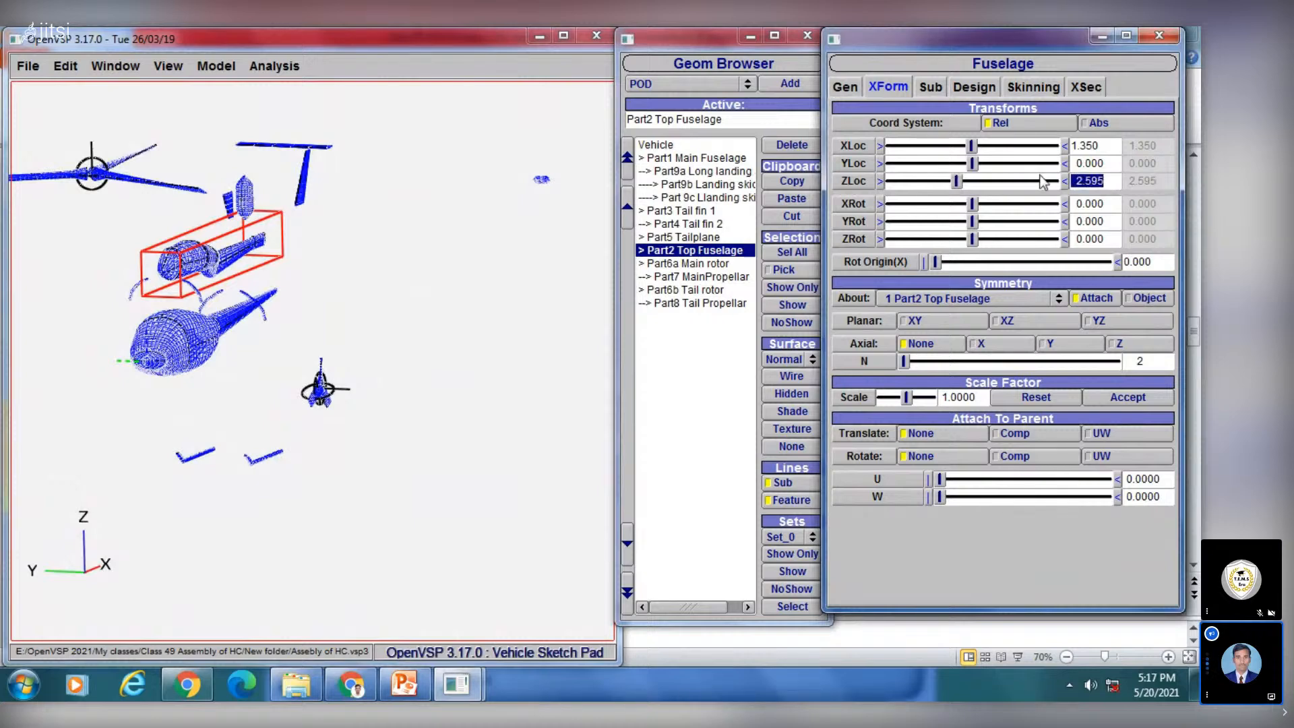
text(-1.080)
key(Return)
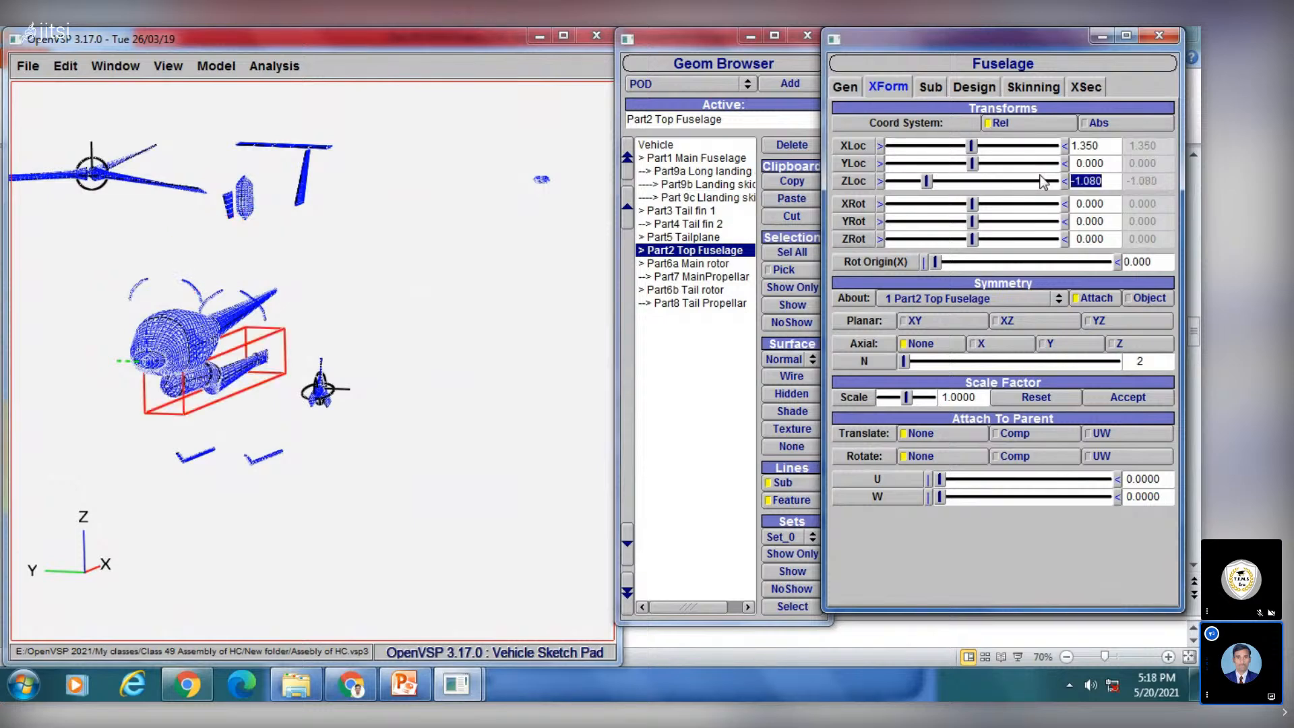
mouse_move(258, 419)
mouse_down()
mouse_move(211, 442)
mouse_move(128, 436)
mouse_up()
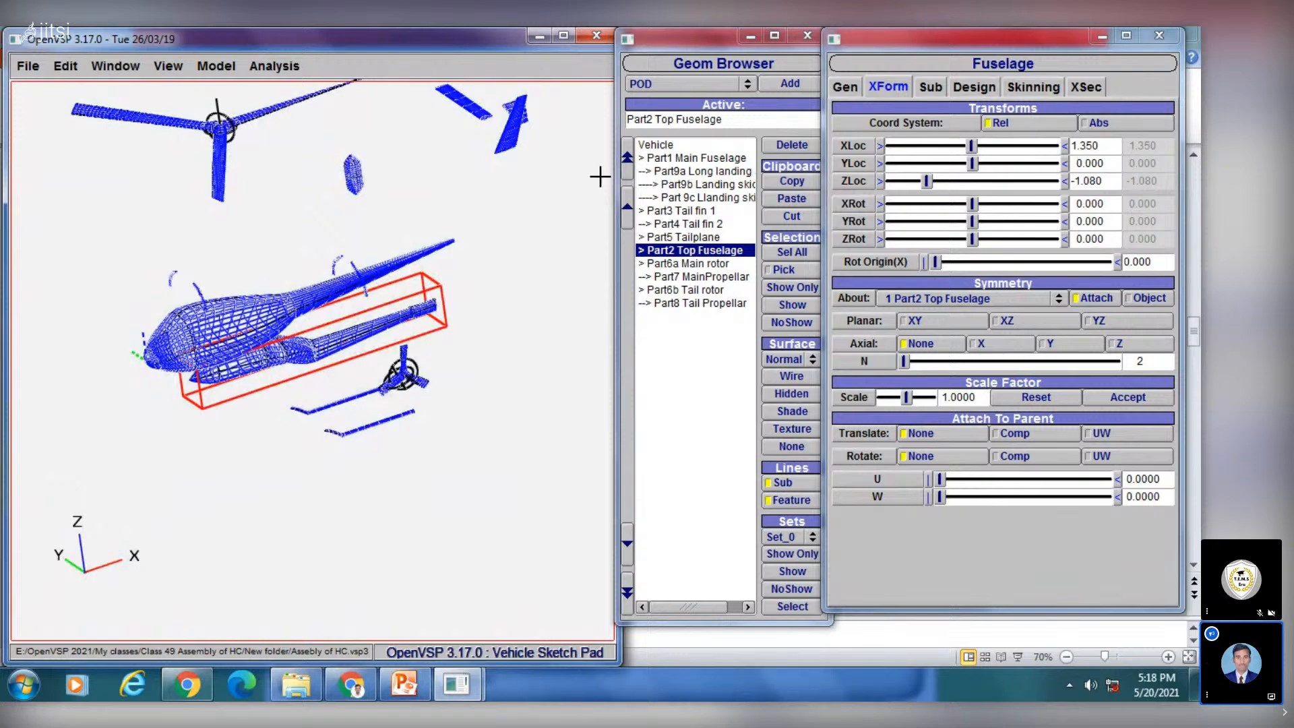
Step: Raise Part2 Top Fuselage above the main fuselage to a ZLoc of 1.726 and shift it sideways to a YLoc of 1.304
drag(927, 181, 952, 176)
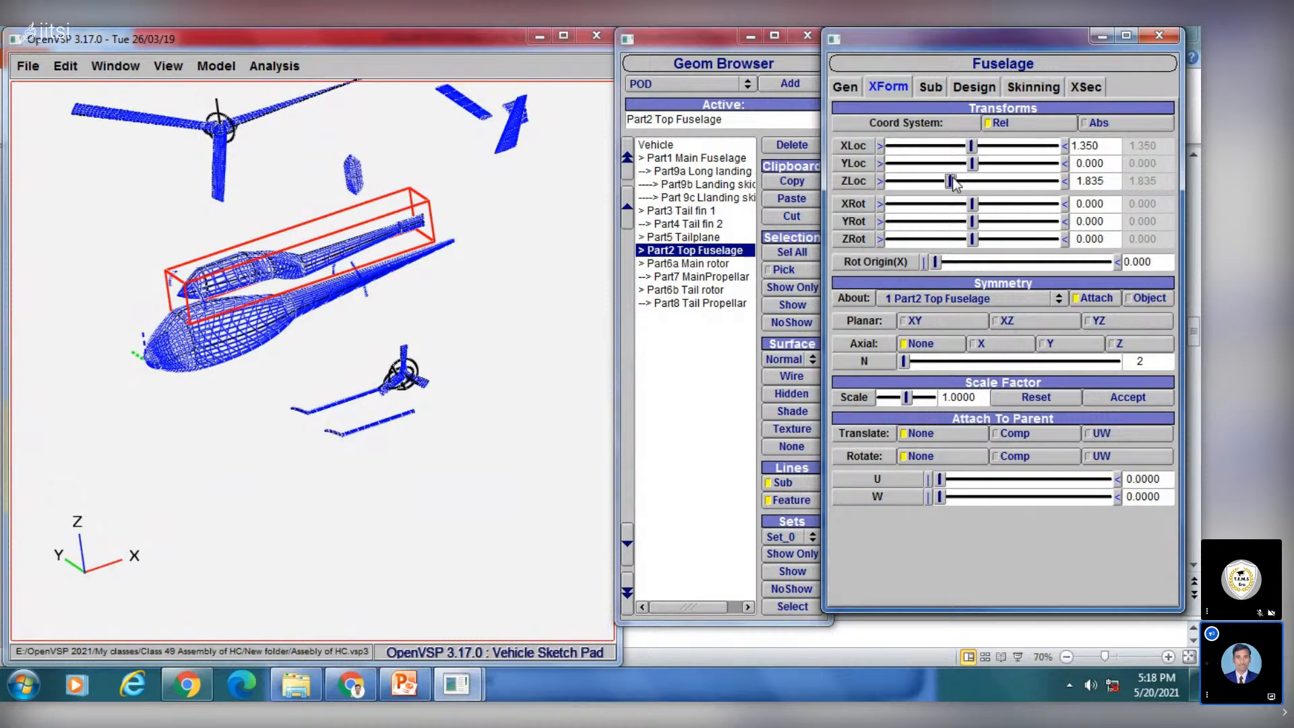
drag(961, 178, 948, 177)
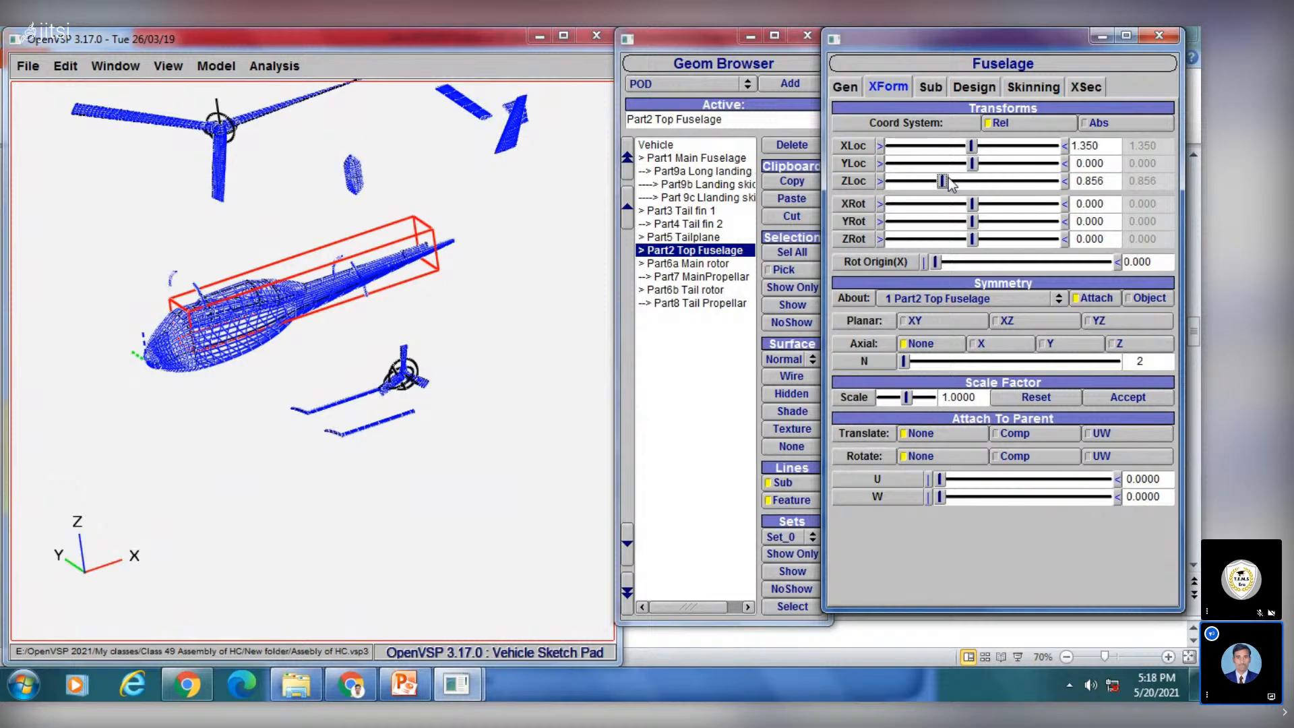
drag(948, 176, 983, 163)
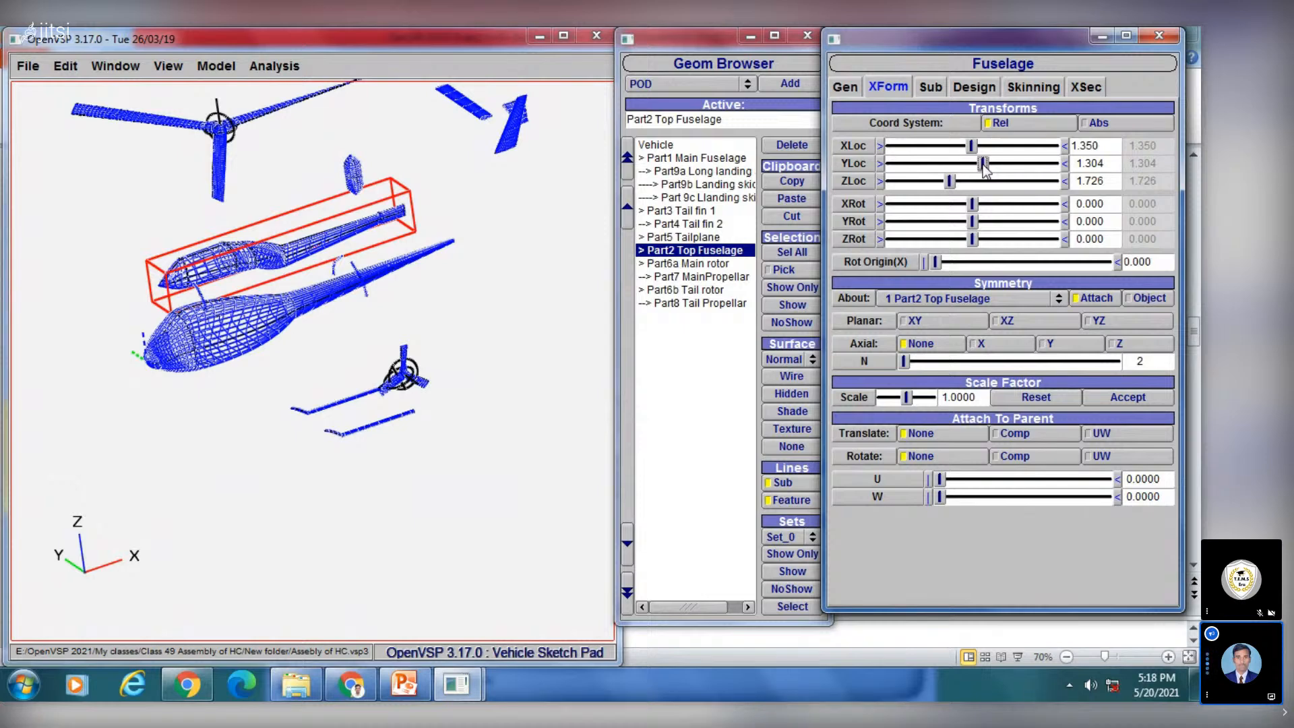
Step: Set the YLoc of Part2 Top Fuselage to 0 and inspect its alignment over the main fuselage
drag(1104, 162, 1073, 163)
text(0)
key(Return)
drag(197, 314, 323, 279)
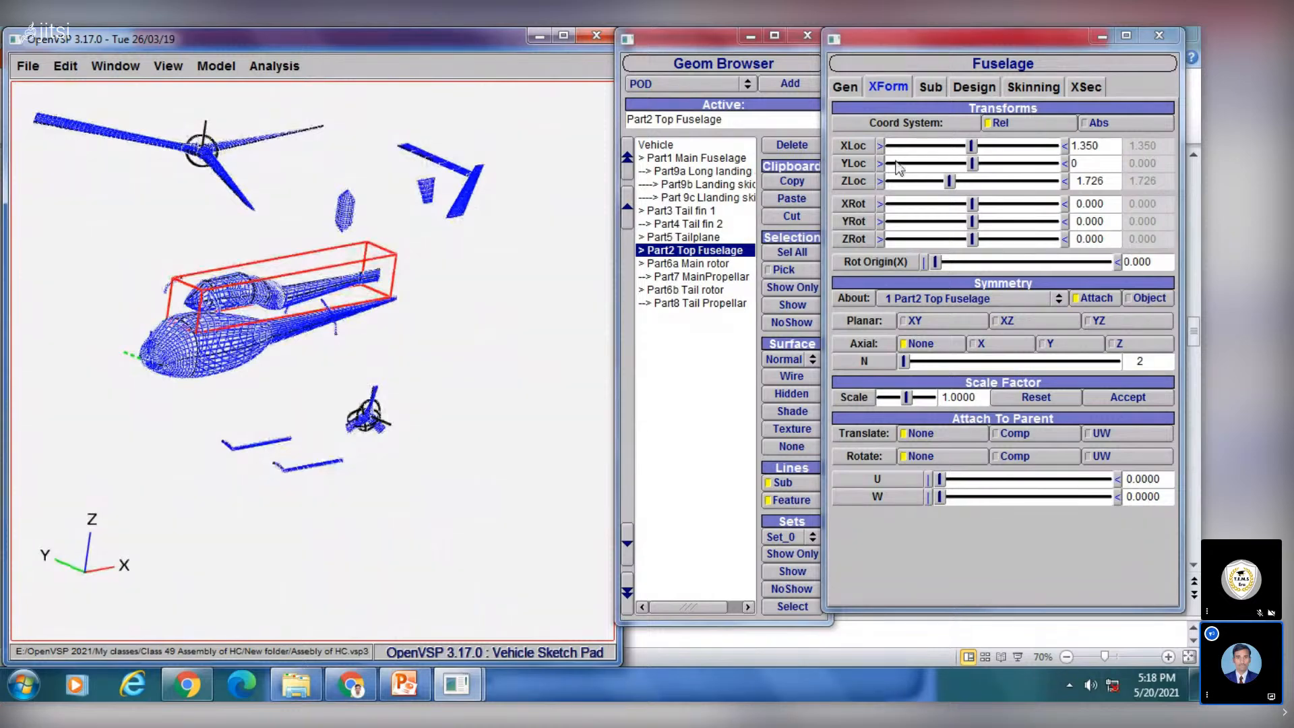
Step: Set the ZLoc of Part2 Top Fuselage to 0.965 using the front view, and inspect how it sits on the main fuselage
click(168, 65)
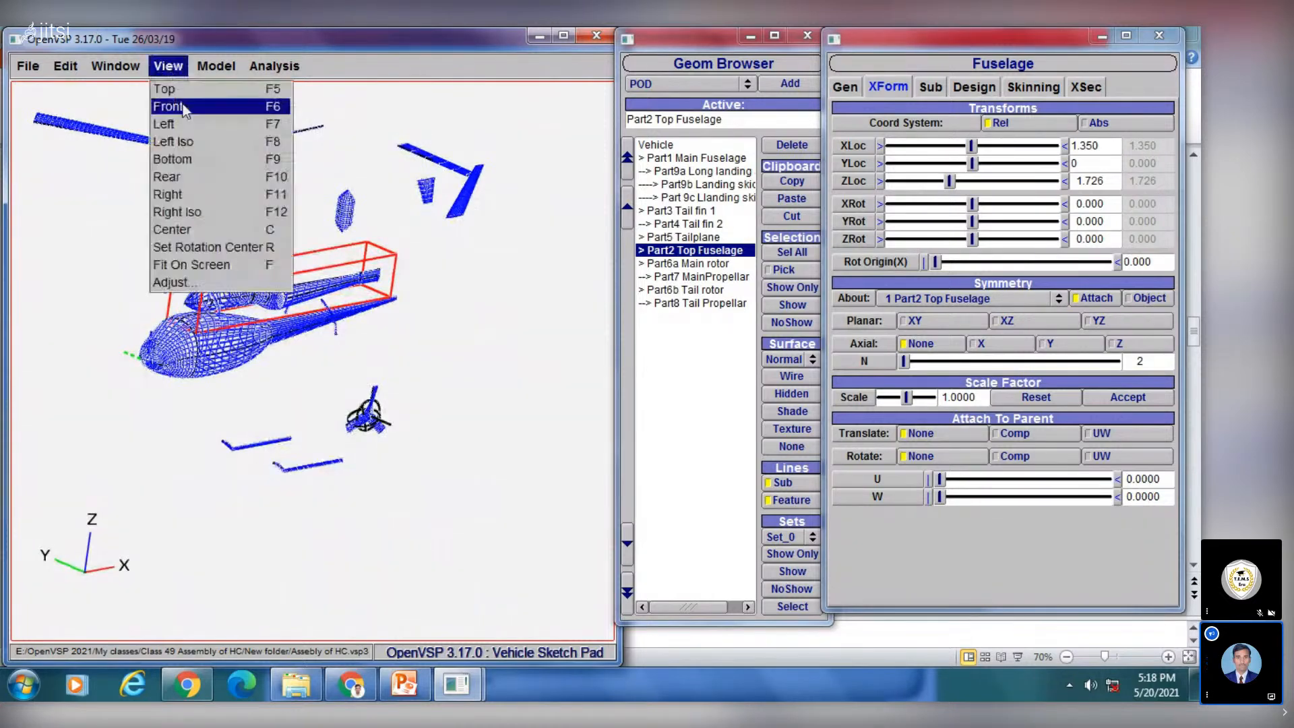
click(182, 103)
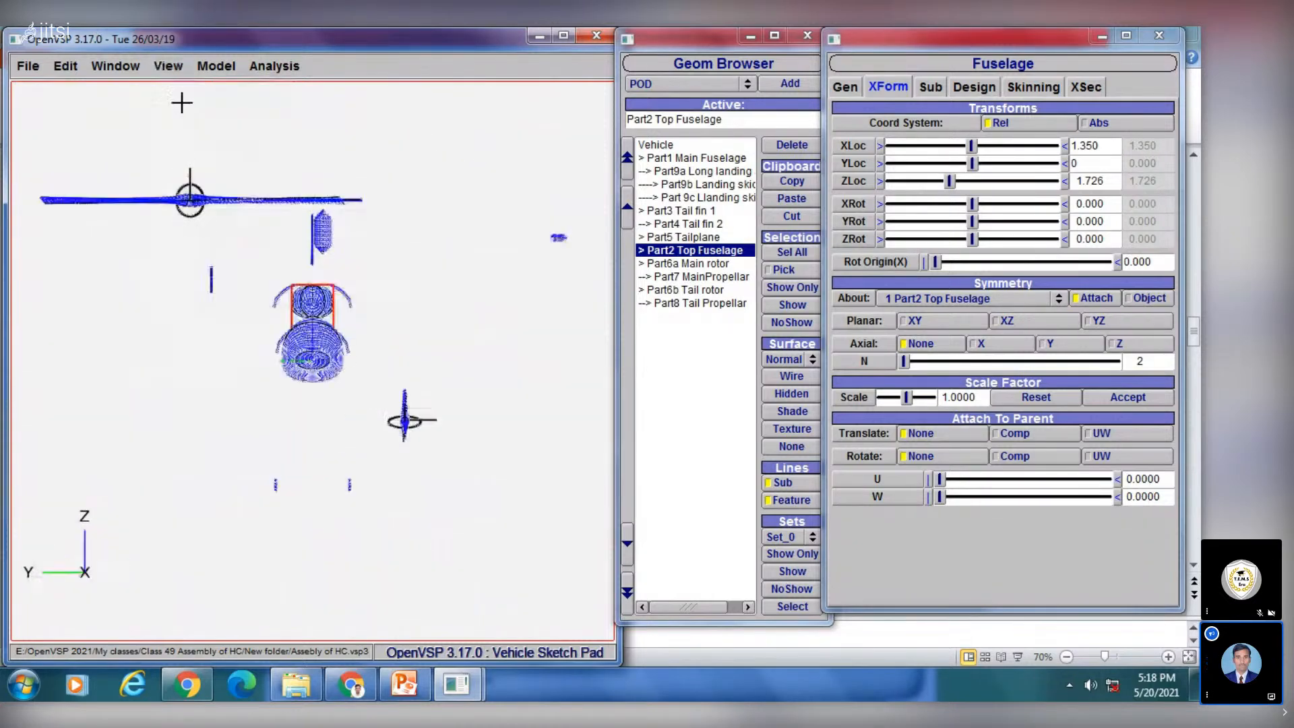
double_click(1107, 182)
text(0.9)
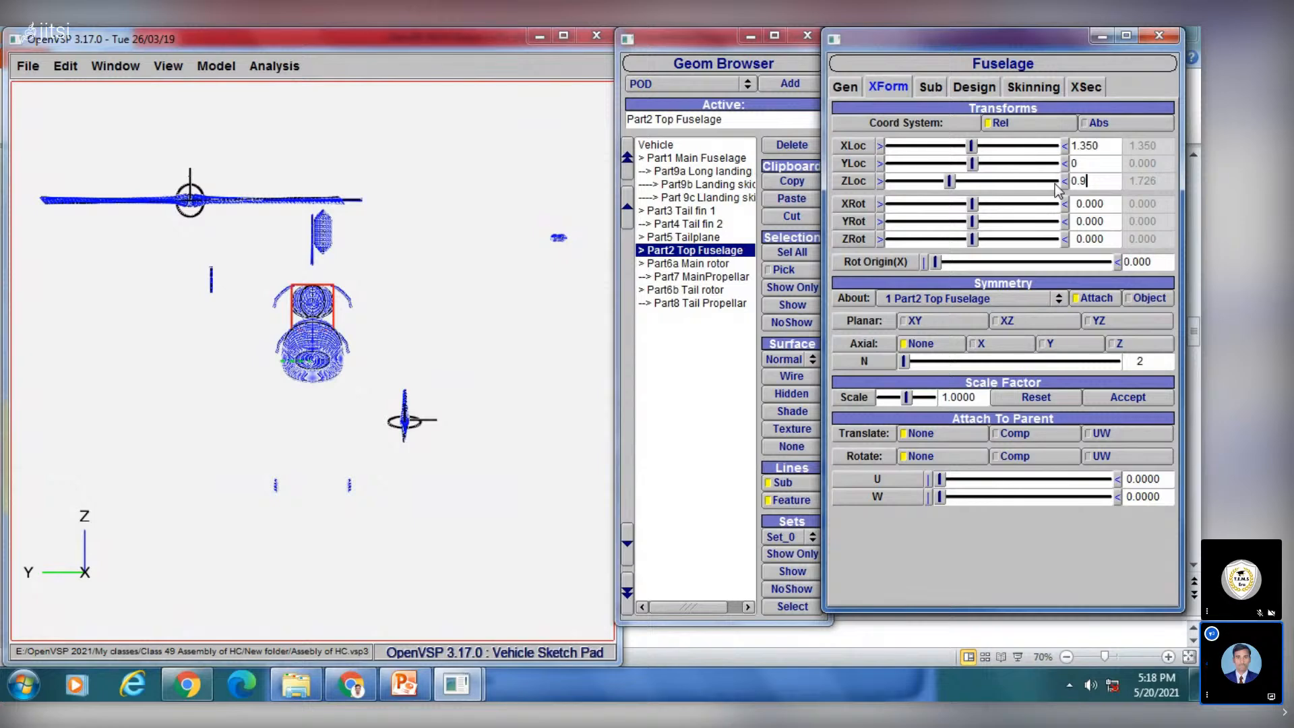
text(65)
key(Return)
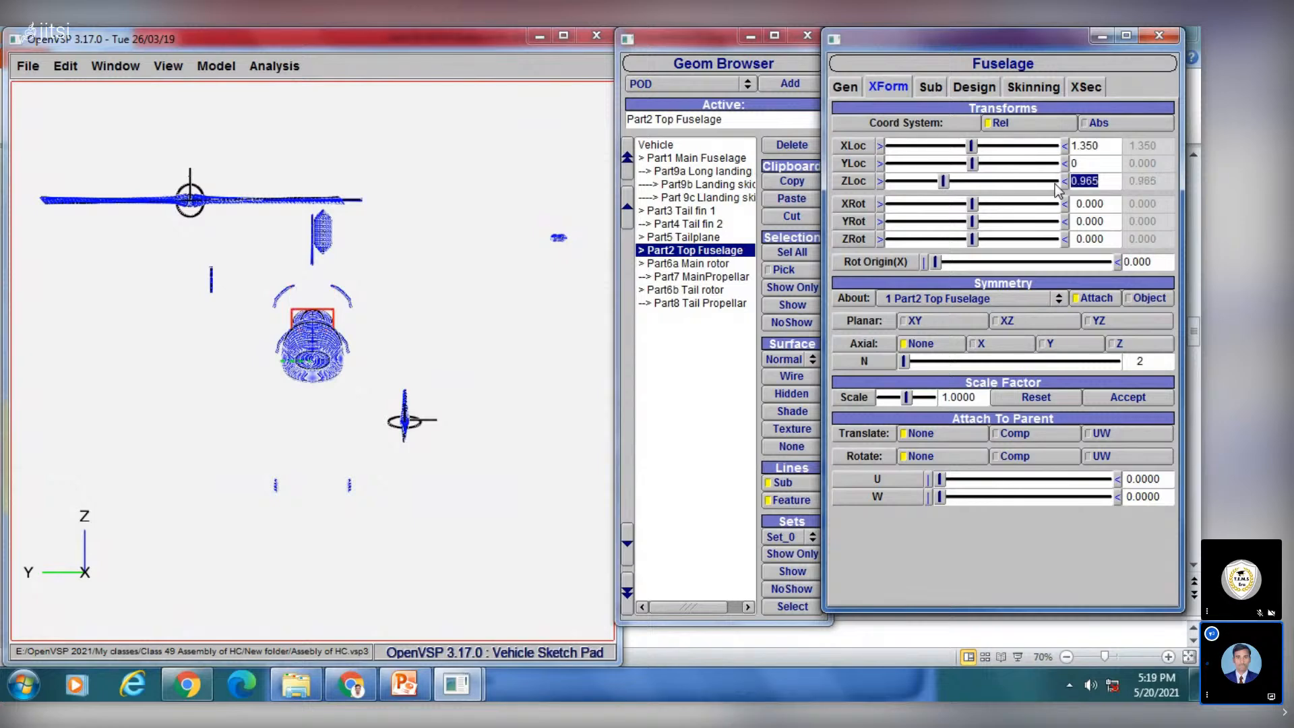
drag(439, 341, 217, 311)
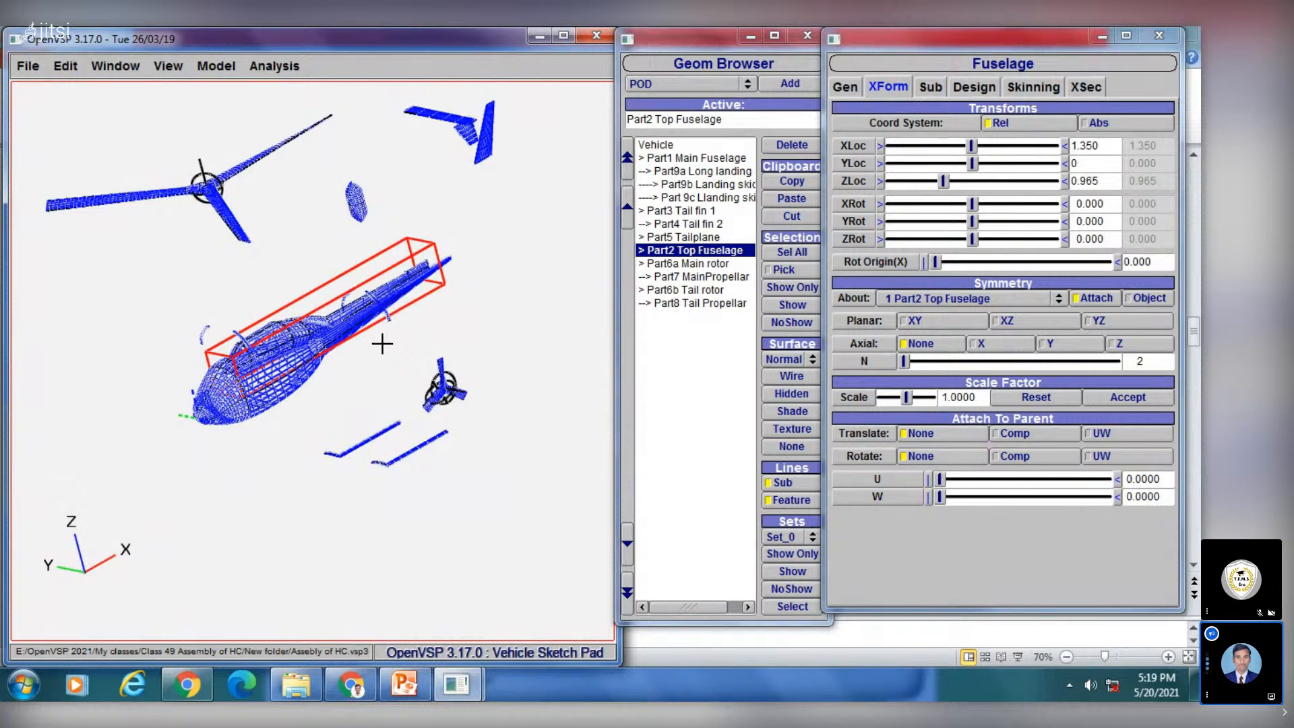
Step: Move Part9a Long landing skid forward to an XLoc of 4.285 and raise it to a ZLoc of -1.080
click(701, 173)
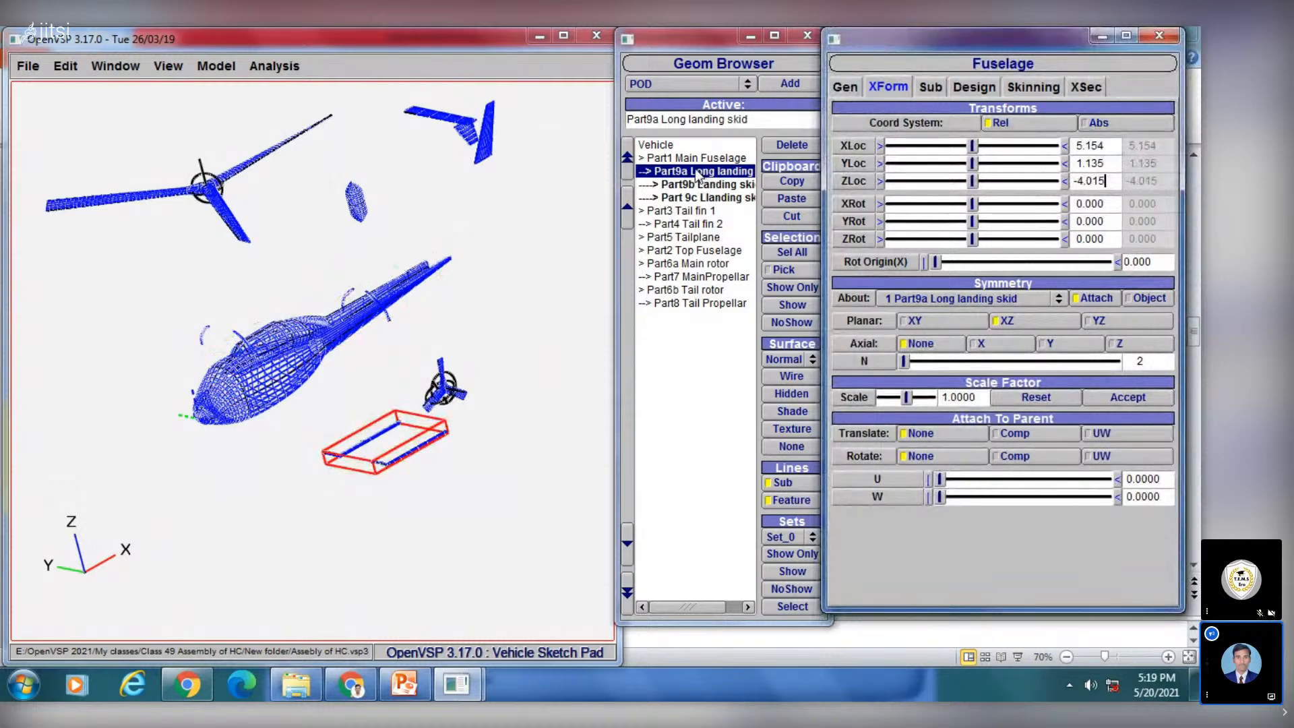
drag(397, 449, 350, 424)
mouse_move(972, 146)
mouse_down()
mouse_move(995, 151)
mouse_move(966, 150)
mouse_up()
drag(188, 376, 364, 325)
drag(973, 181, 996, 181)
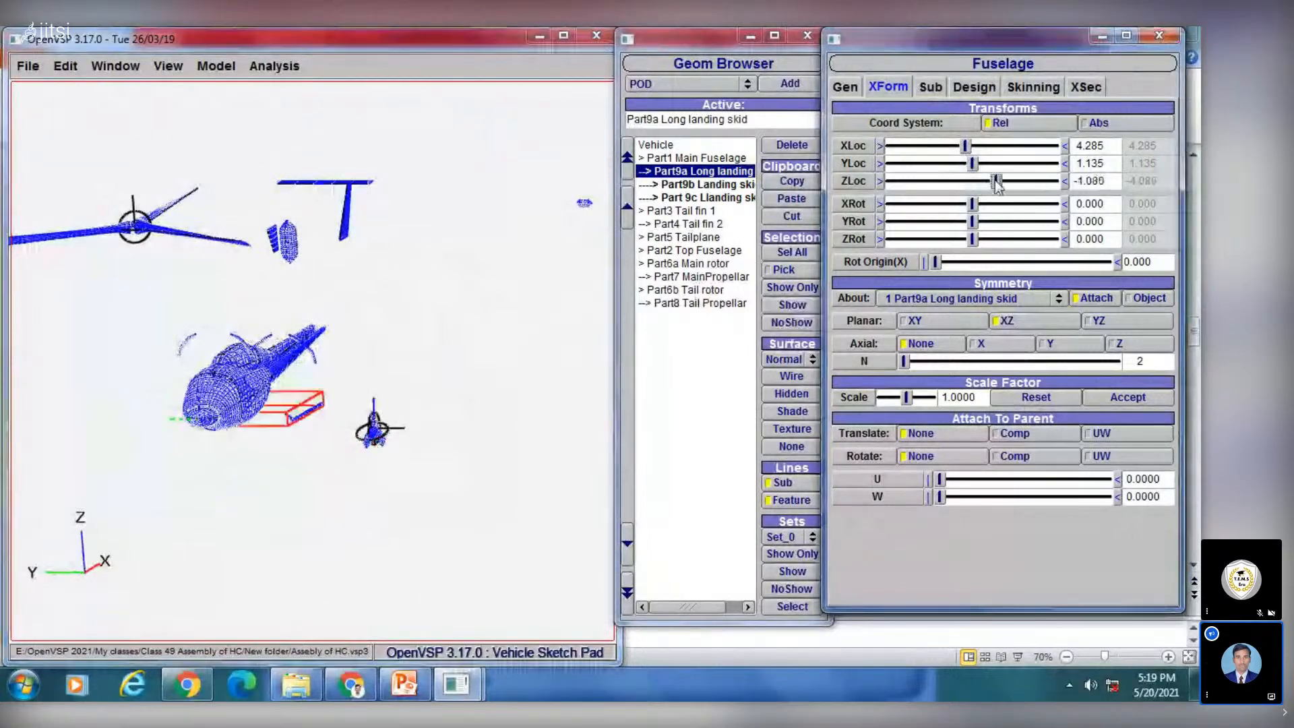
Step: Try a YLoc of 1.787 for Part9a Long landing skid and return it to 1.135
drag(353, 382, 276, 391)
drag(973, 167, 978, 168)
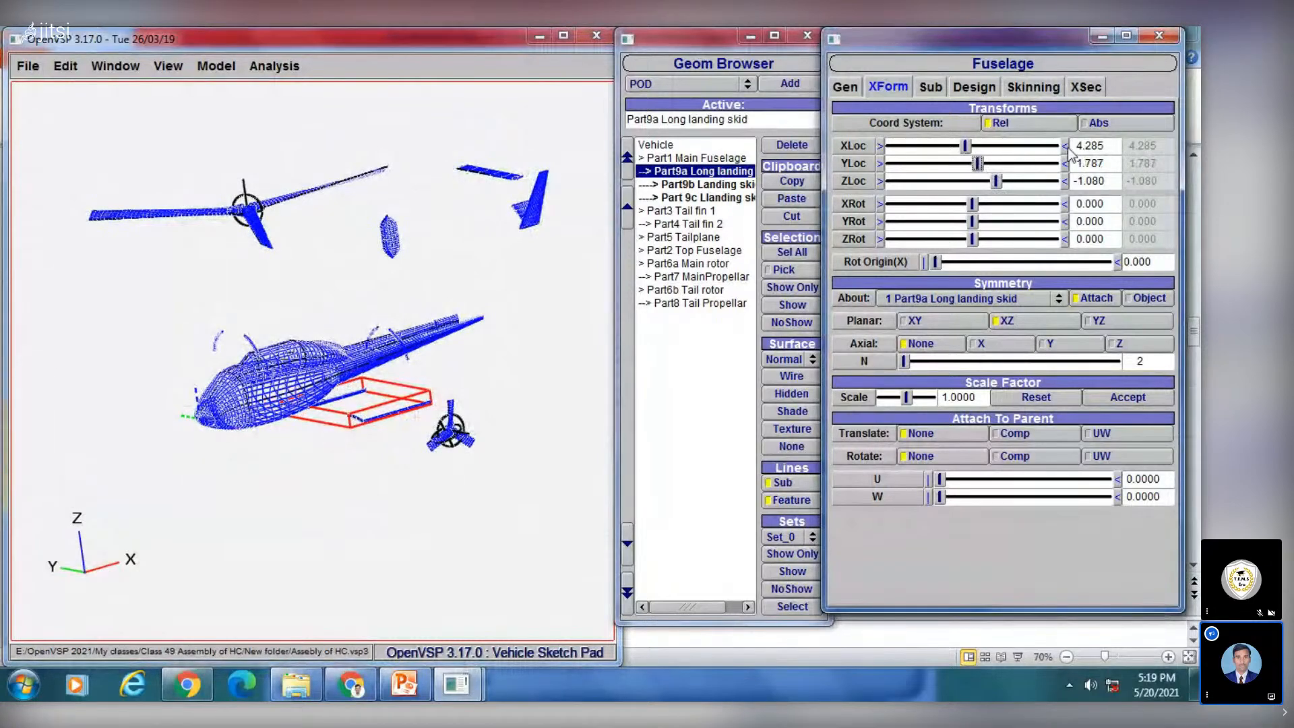
double_click(1102, 163)
text(1.135)
key(Return)
Step: Switch to the PowerPoint presentation and examine the landing skid position in the AS355 complete views and side view drawings
click(405, 685)
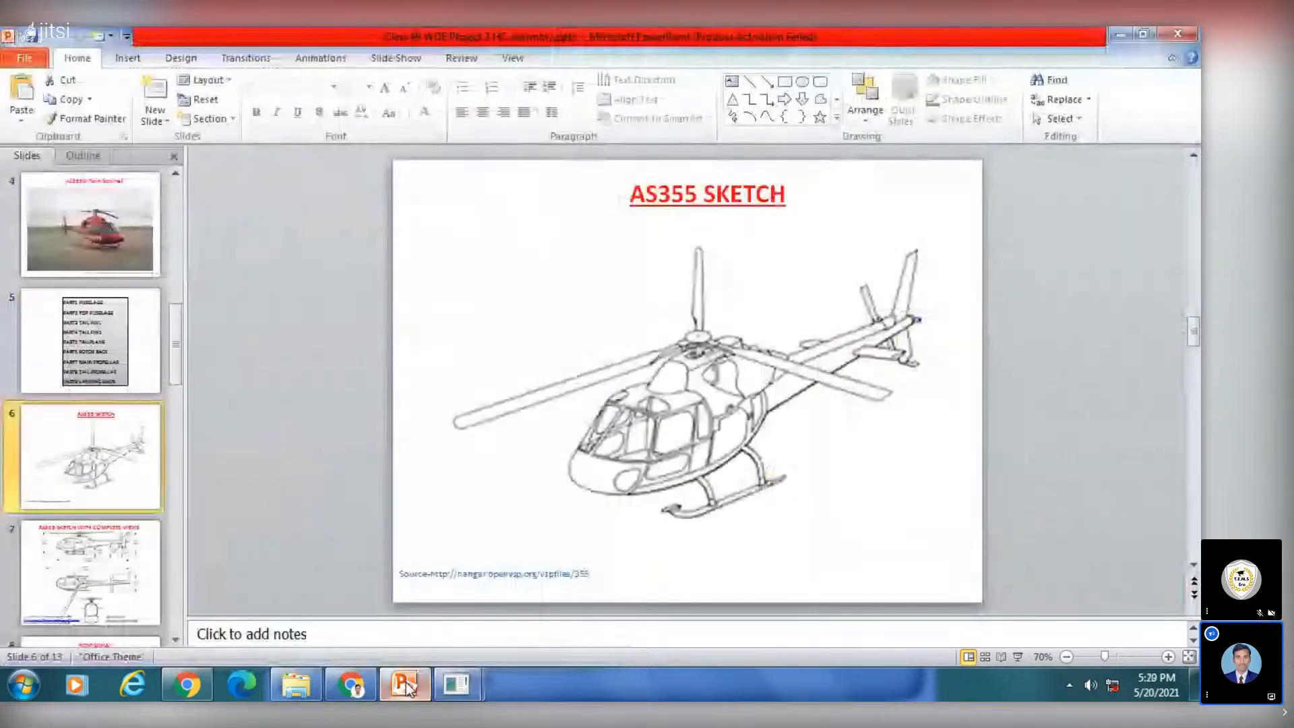
scroll(87, 451, down, 2)
click(96, 462)
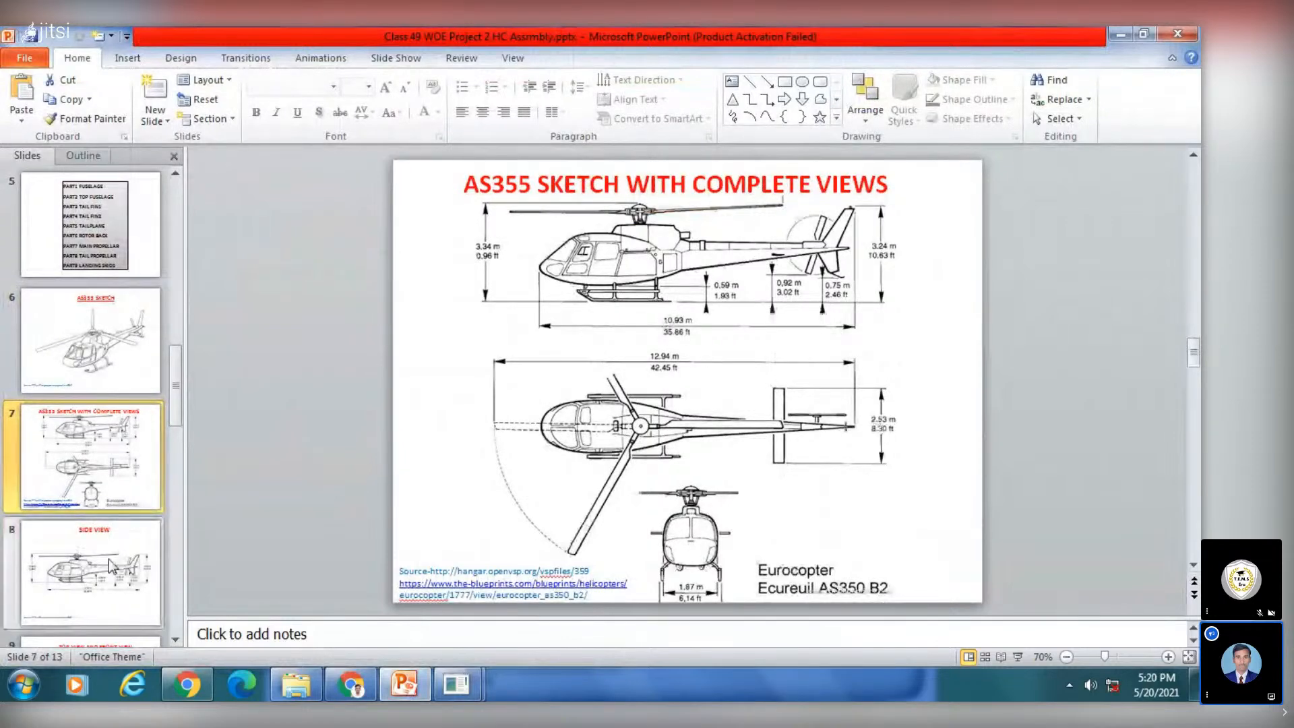
click(132, 586)
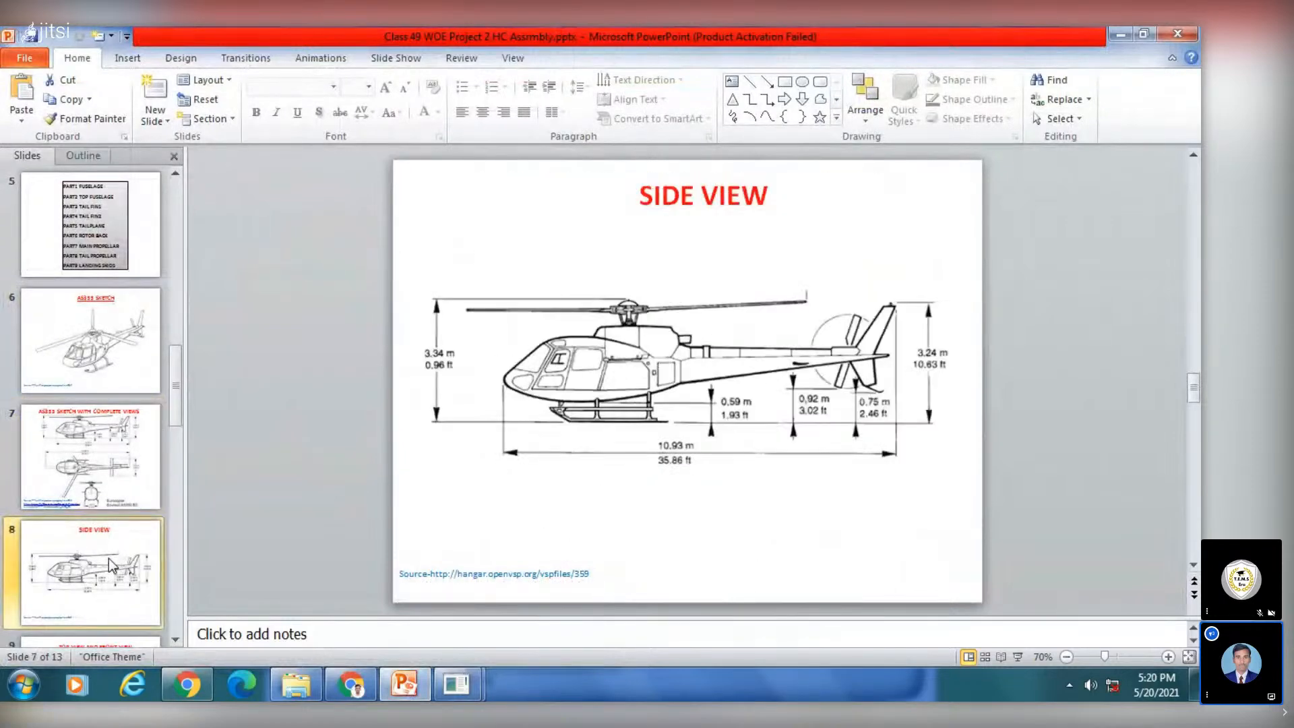
click(104, 464)
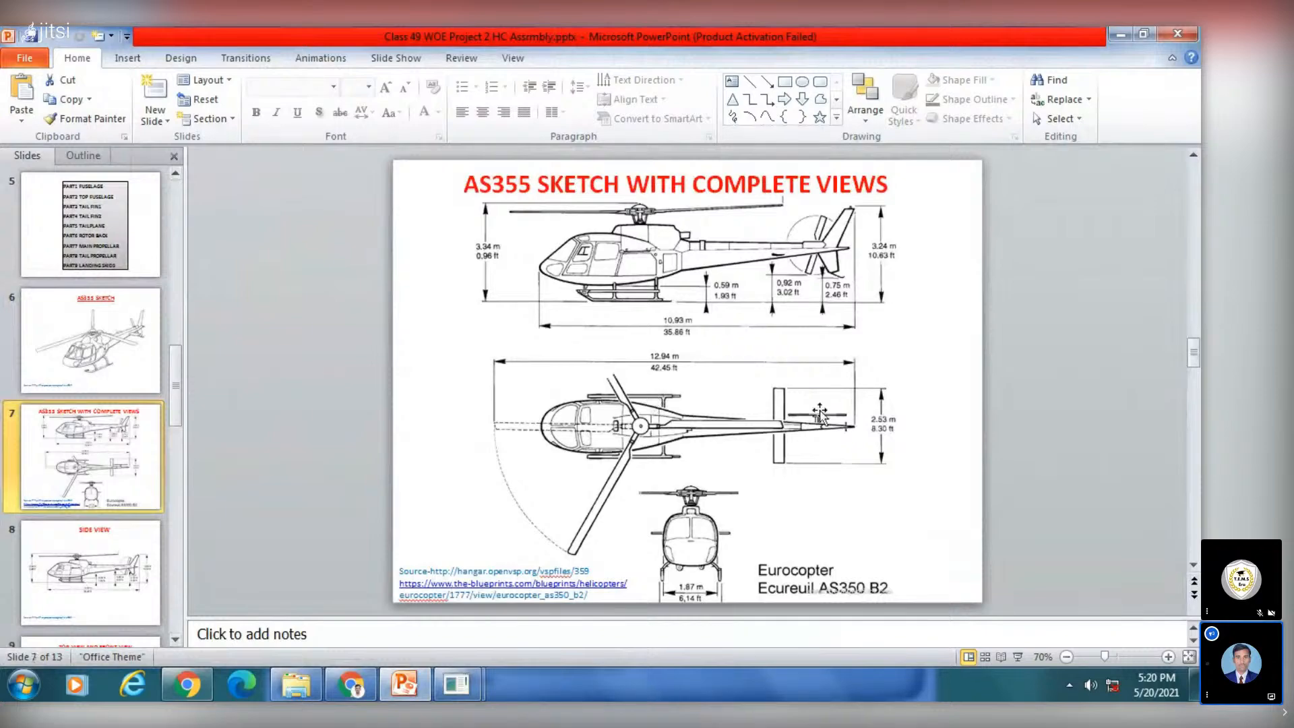
click(405, 687)
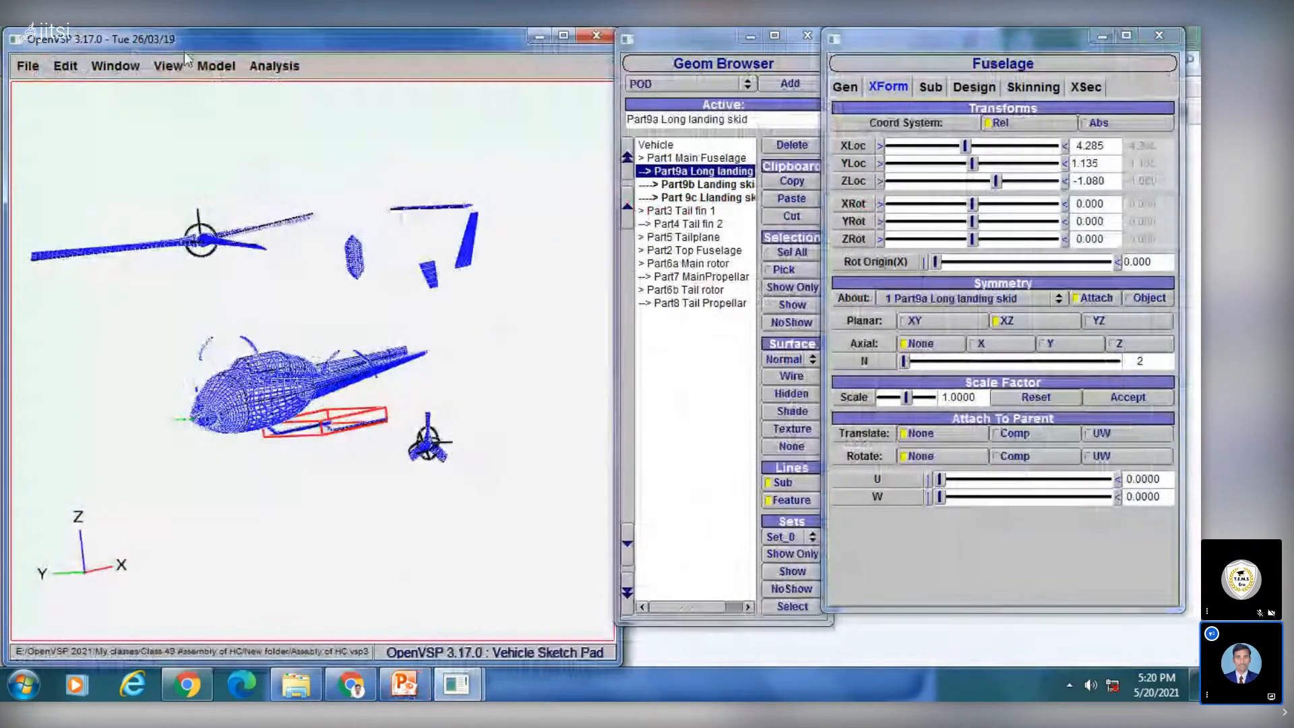
Step: Switch to OpenVSP and examine the long landing skids' spacing and height below the fuselage in the front view
click(167, 66)
click(169, 103)
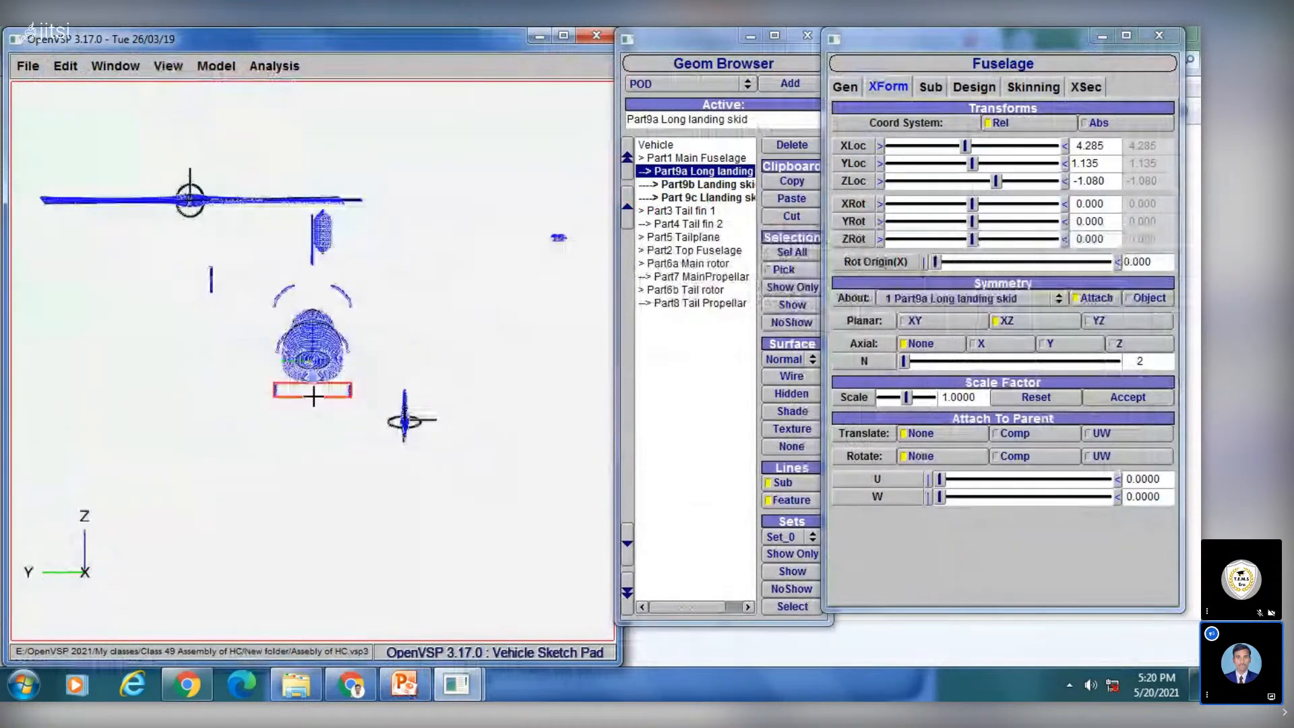
scroll(363, 389, up, 2)
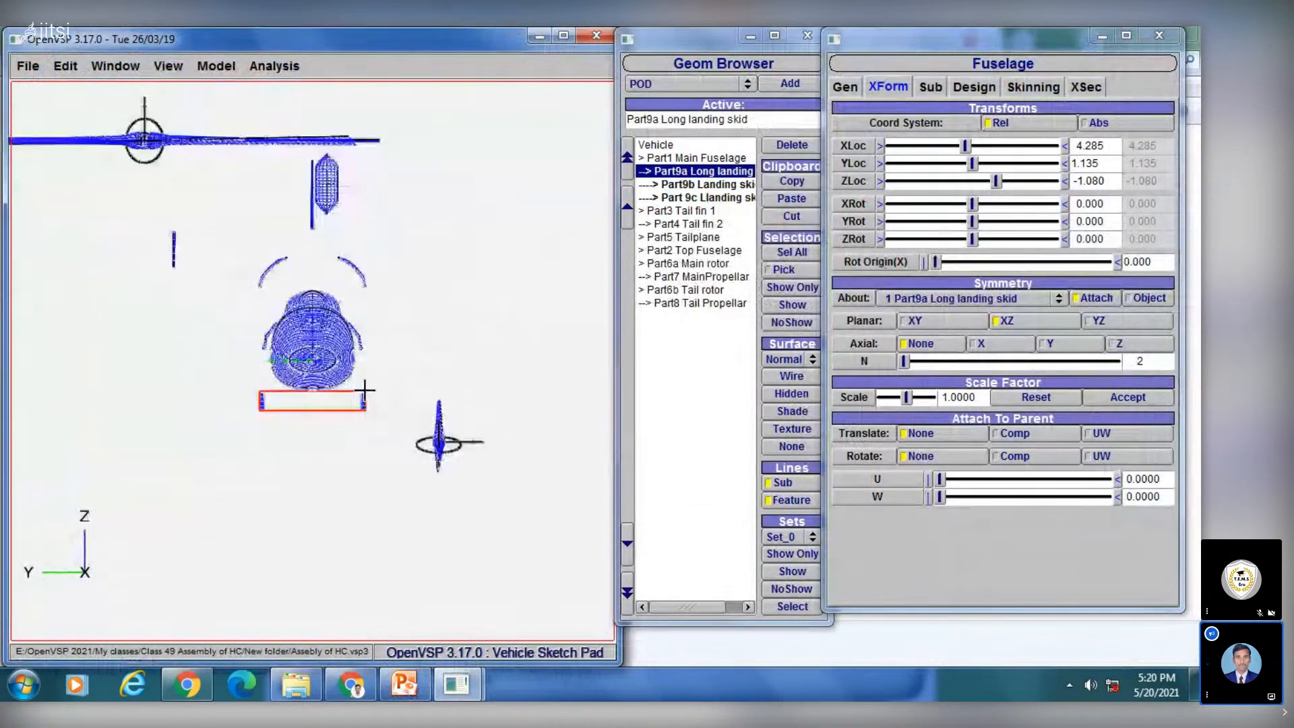
scroll(364, 389, up, 2)
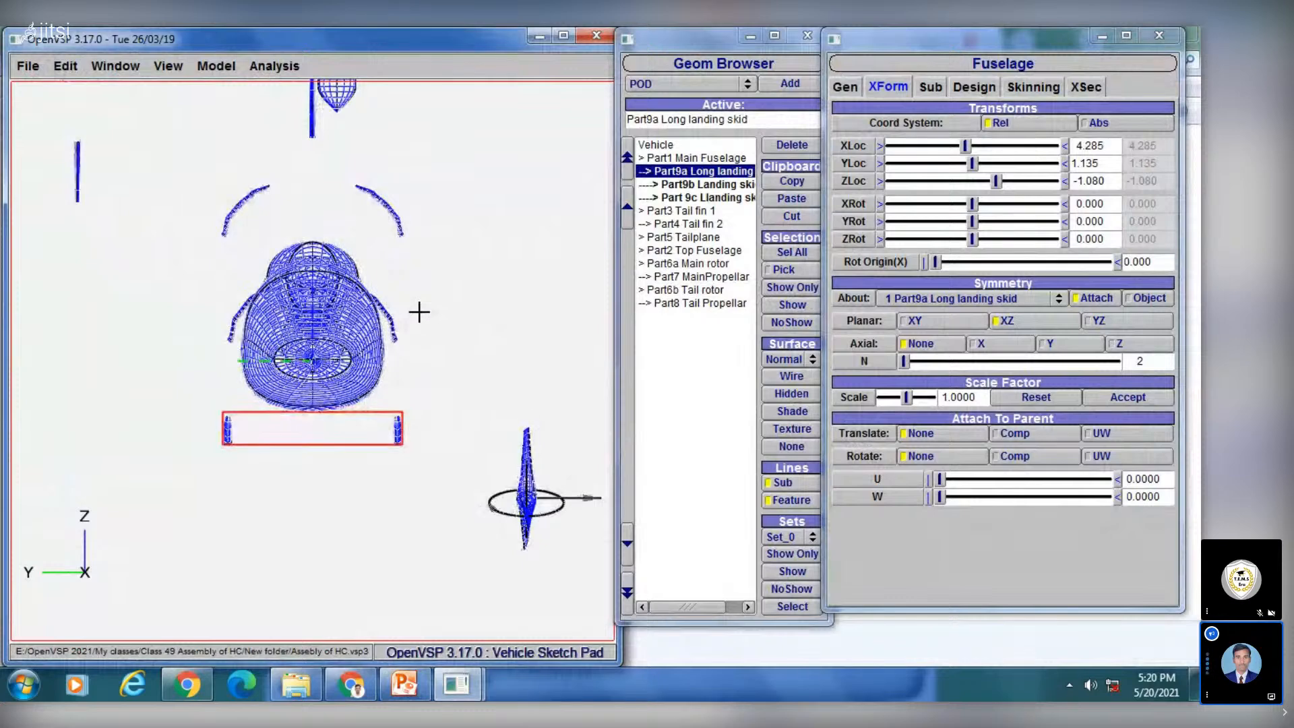
click(168, 65)
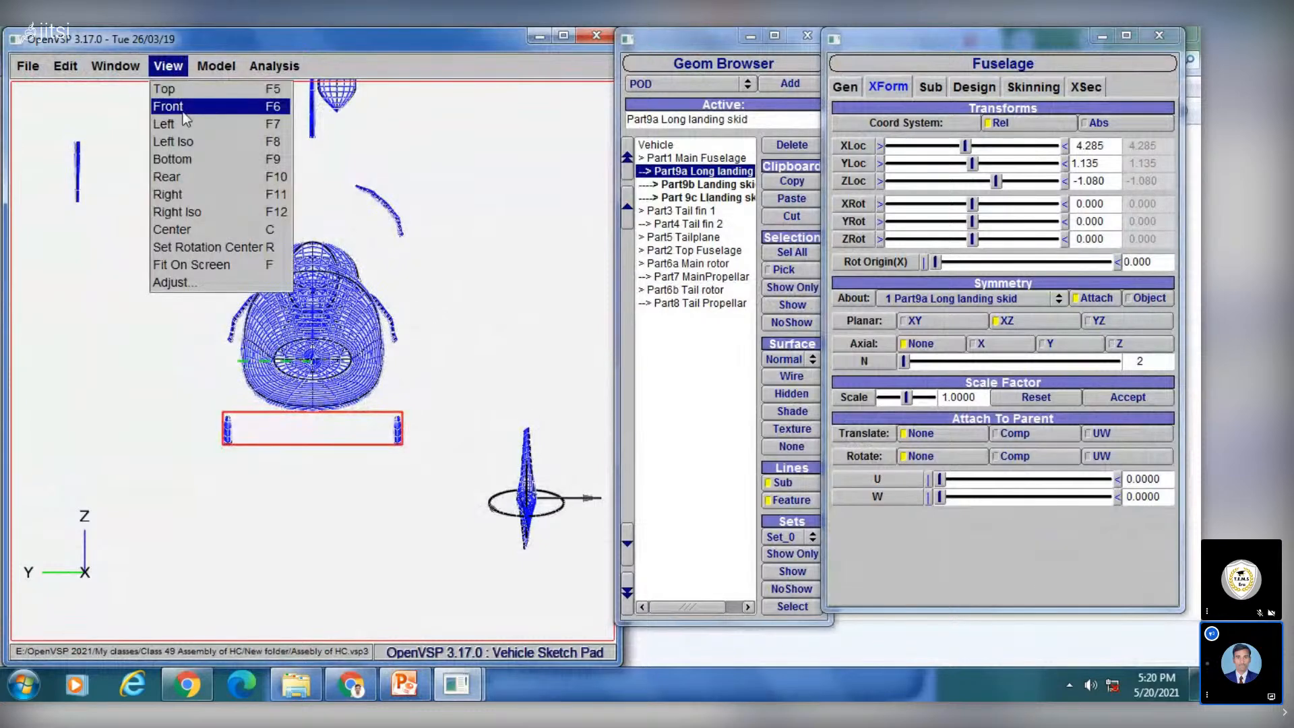
click(184, 111)
Step: Set the XLoc of Part9a Long landing skid to 1.350 using the left side view, and check its placement beneath the main fuselage
click(170, 68)
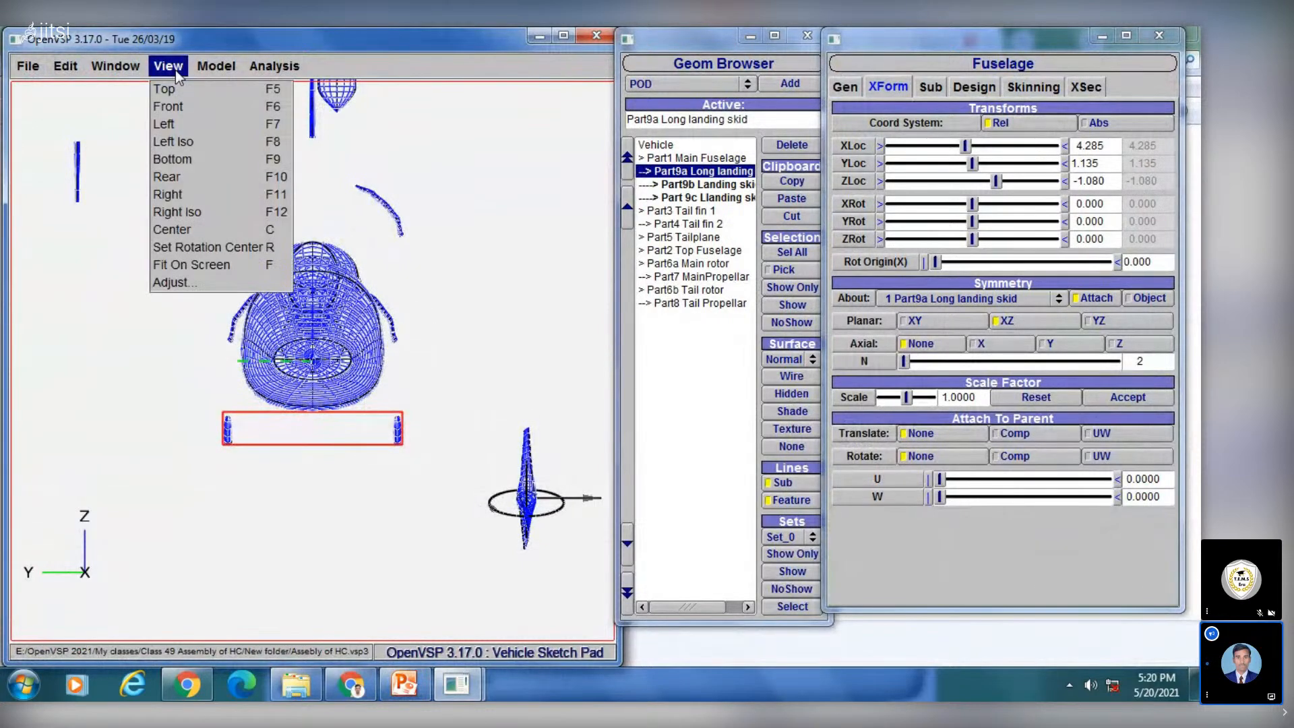
click(186, 123)
middle_drag(393, 324, 375, 282)
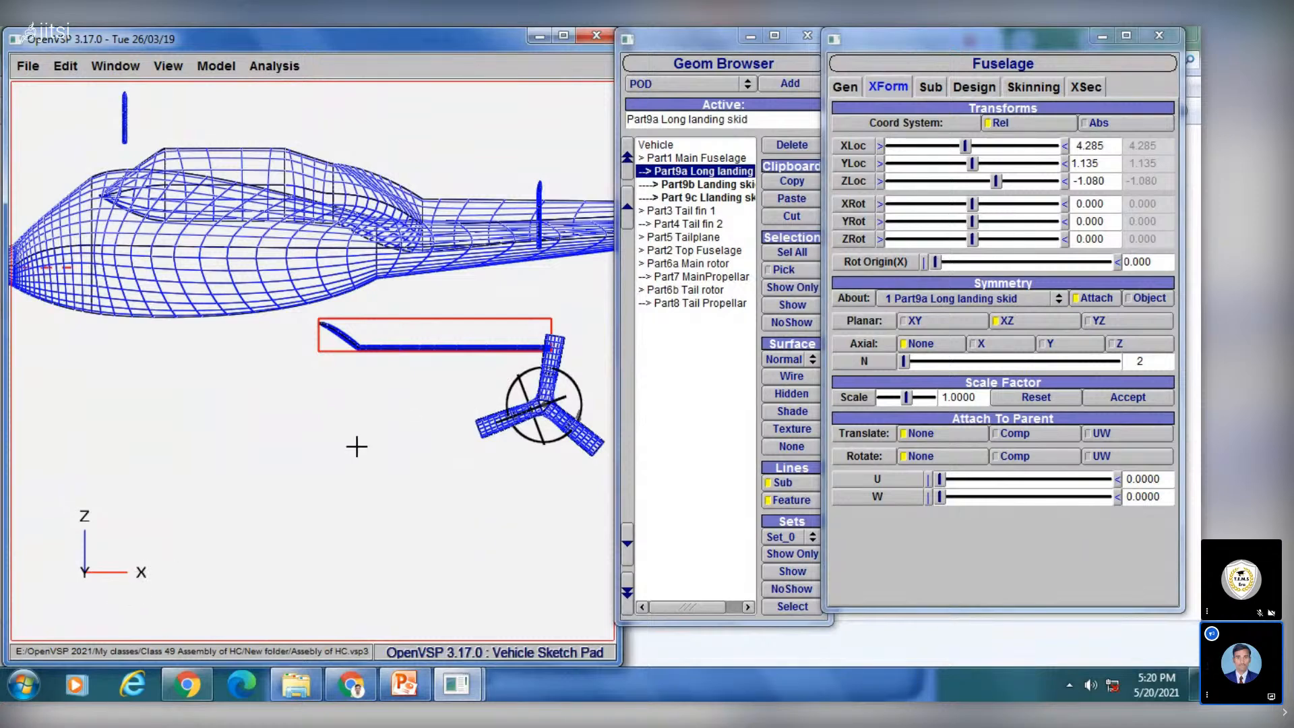
click(964, 146)
drag(953, 149, 935, 146)
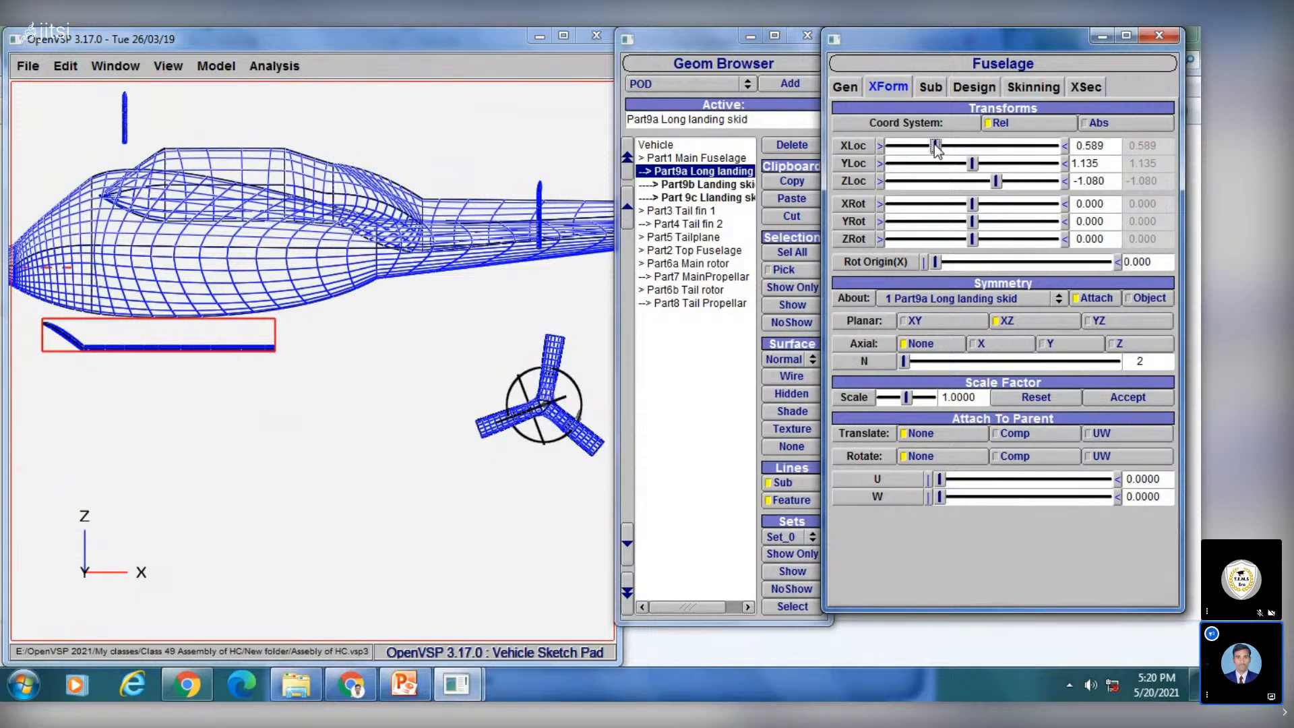
drag(1105, 145, 1079, 146)
text(1.350)
key(Return)
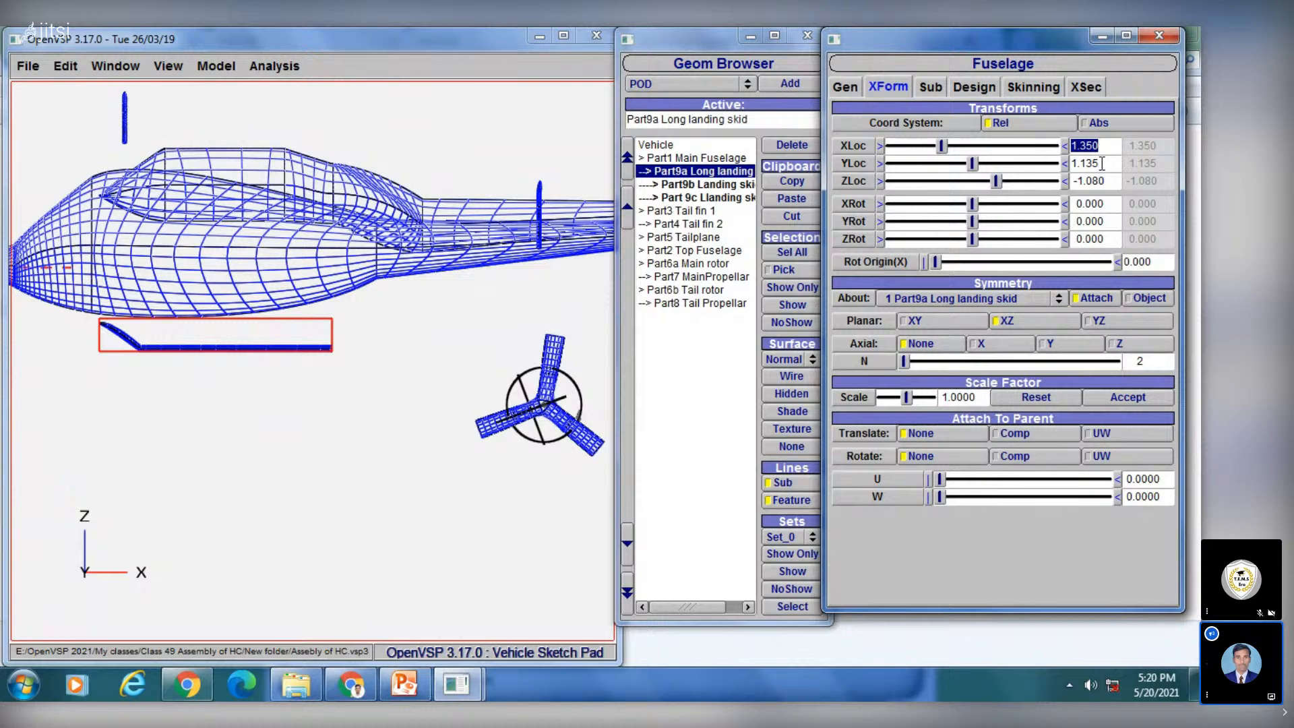
drag(1106, 181, 1049, 182)
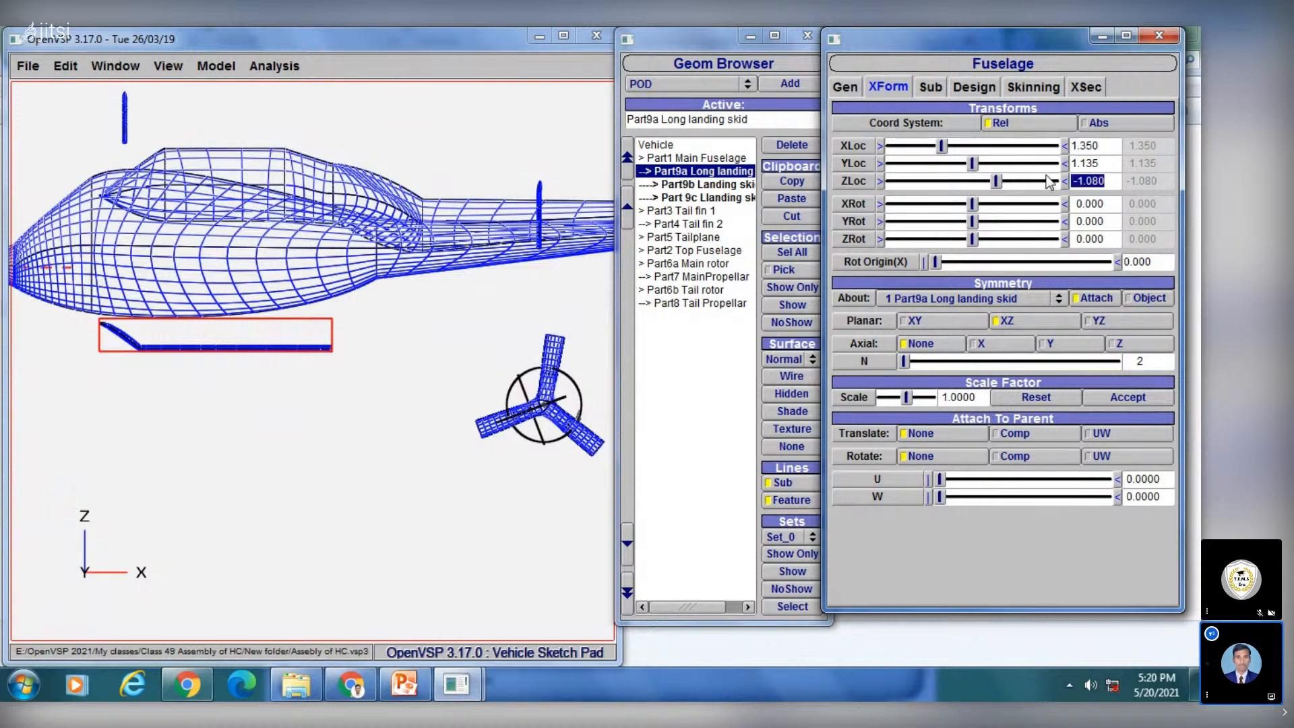
click(192, 356)
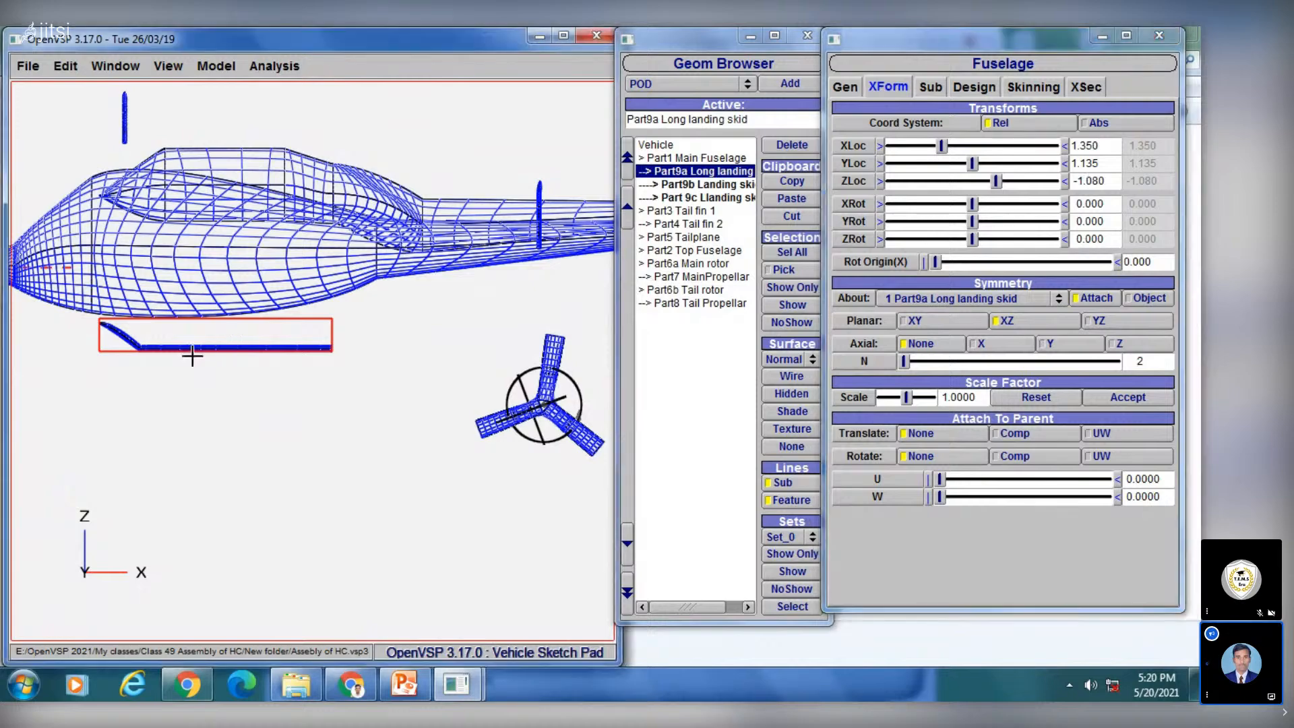
drag(192, 355, 266, 407)
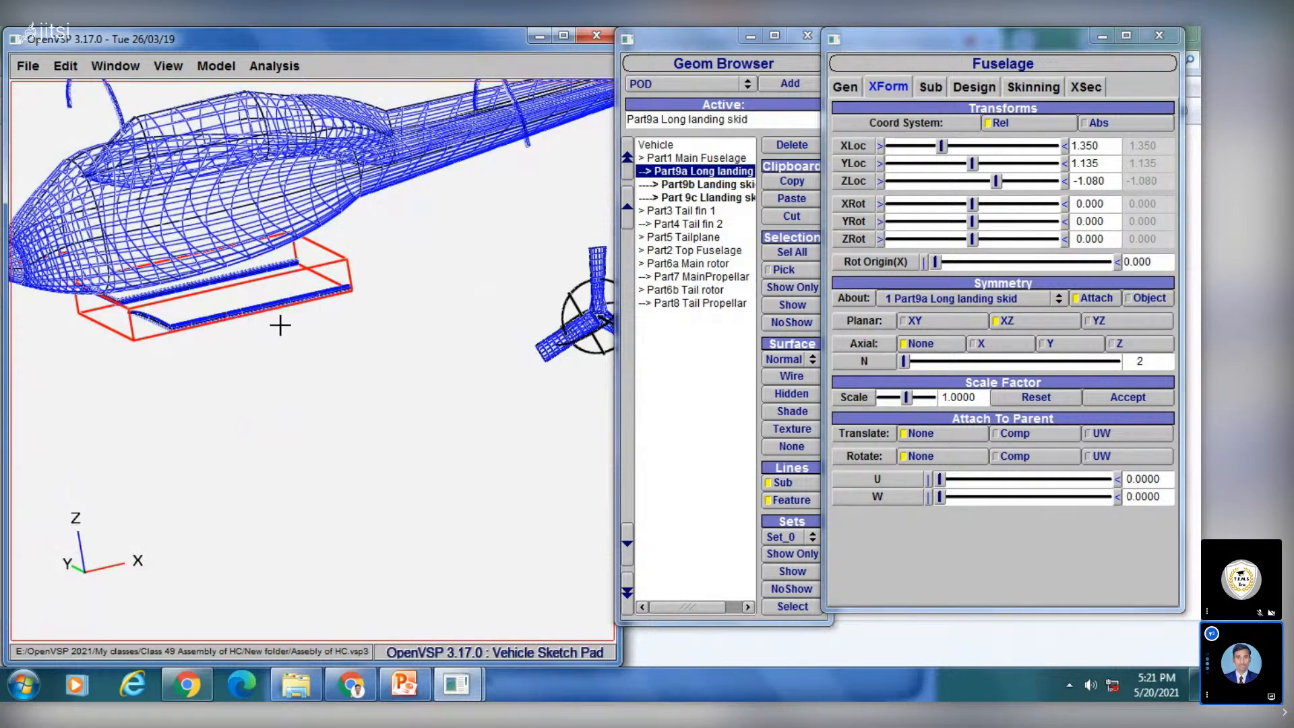
drag(337, 314, 364, 358)
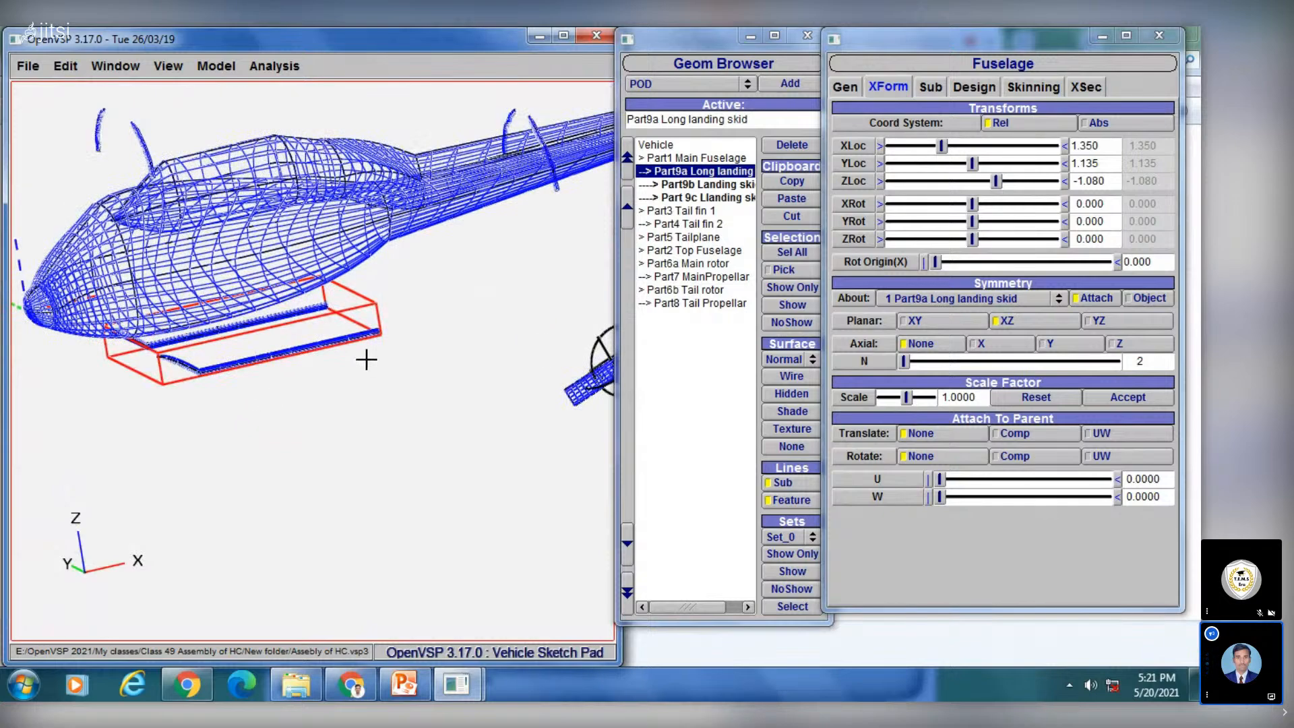
Step: Move Part9b Landing skid b forward to an XLoc of 0.494
click(696, 186)
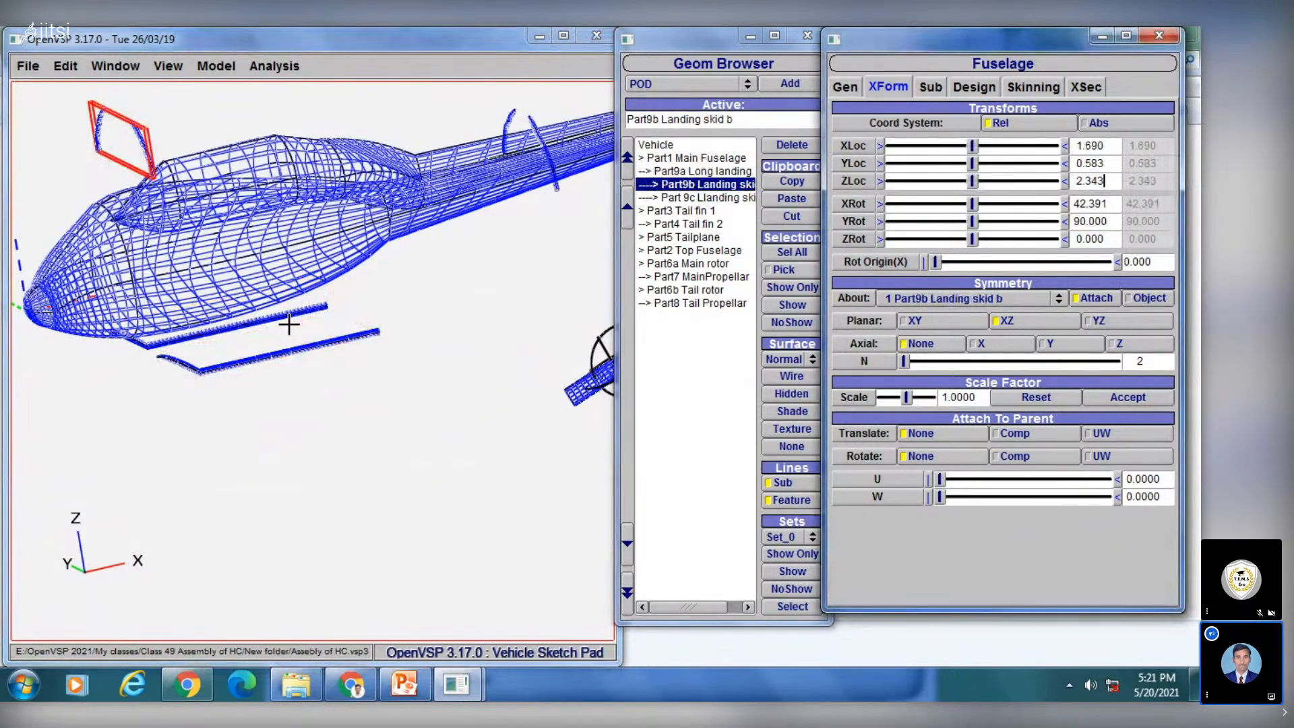
drag(170, 307, 297, 374)
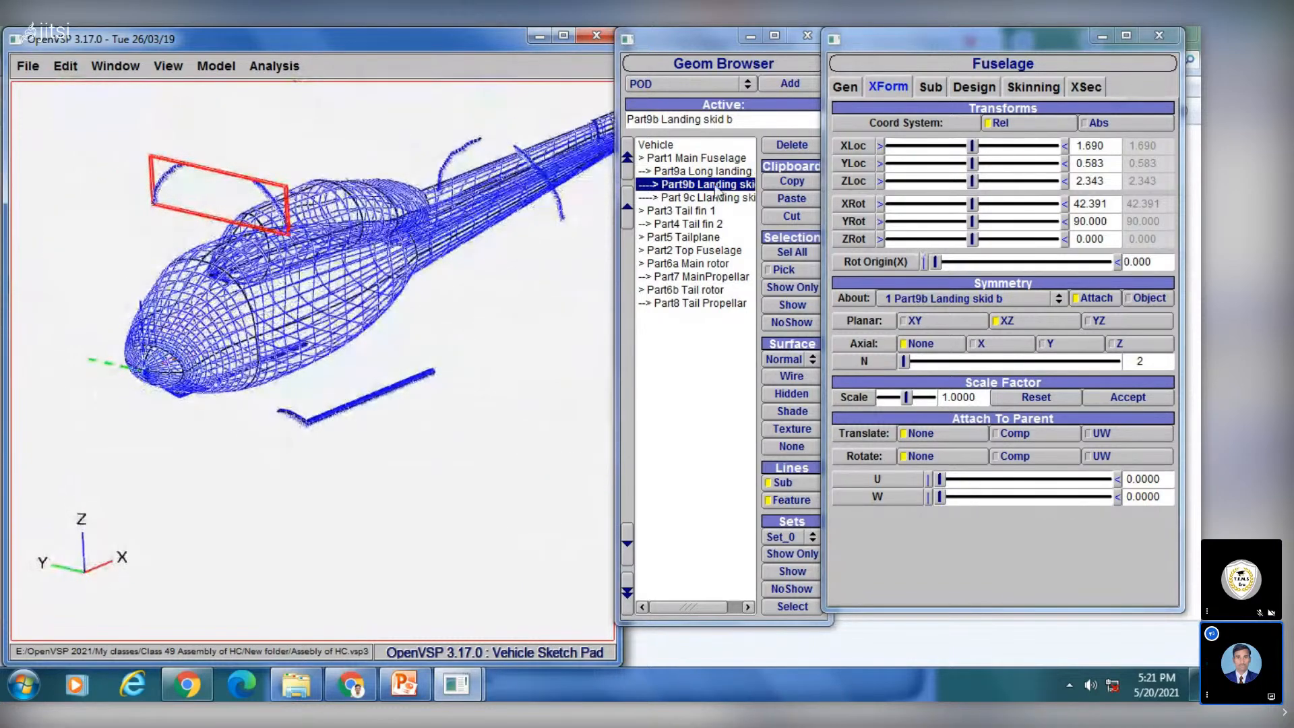
drag(972, 146, 964, 150)
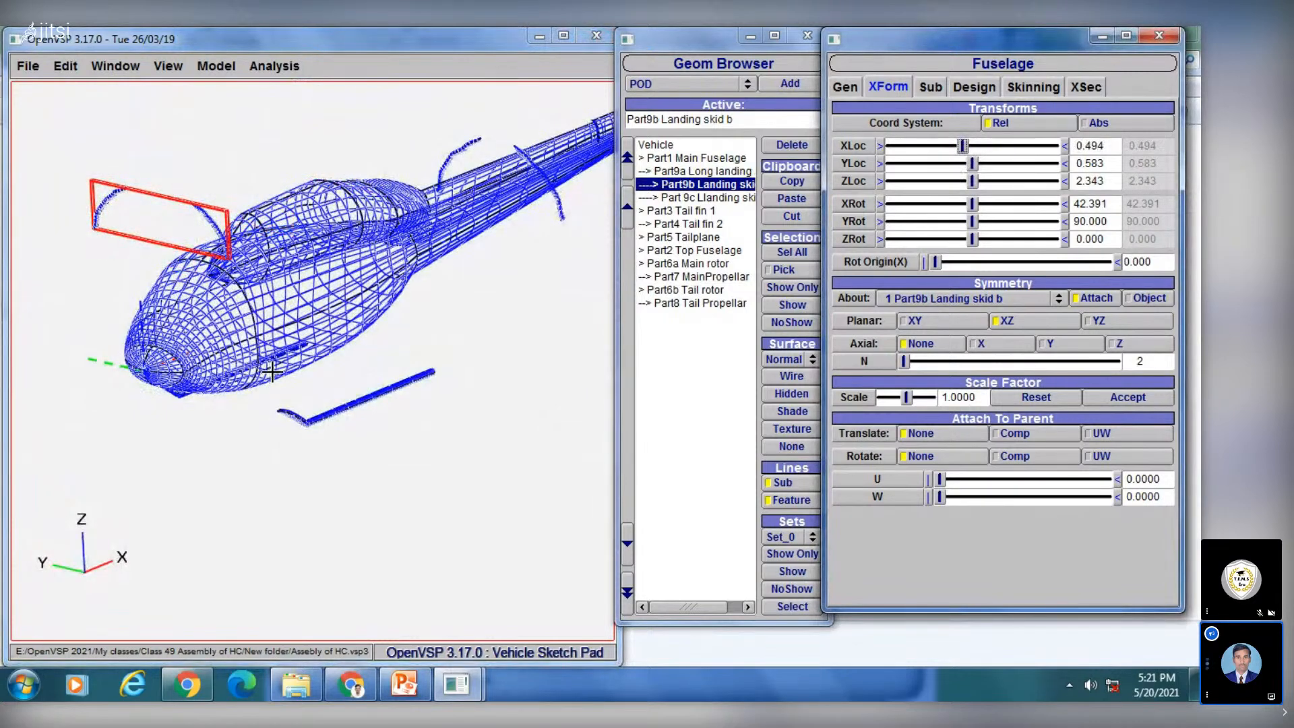
Step: Try shifting Part9b Landing skid b sideways and return its YLoc to 0.583
drag(973, 163, 990, 163)
drag(1108, 163, 1040, 162)
text(0.583)
key(Return)
Step: Lower Part9b Landing skid b below the fuselage nose and set its ZLoc to -0.374, checking it from the top and left side
mouse_move(977, 181)
mouse_down()
mouse_move(992, 180)
mouse_move(957, 180)
mouse_up()
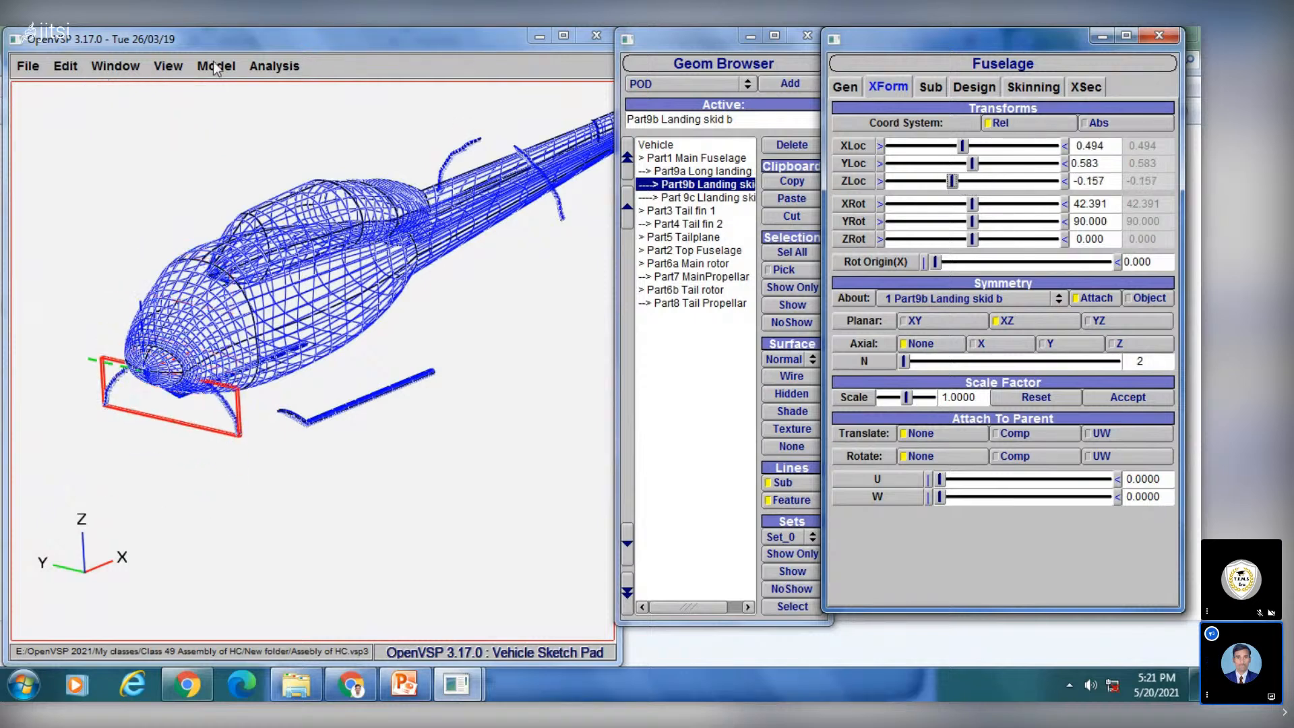
click(168, 66)
click(167, 91)
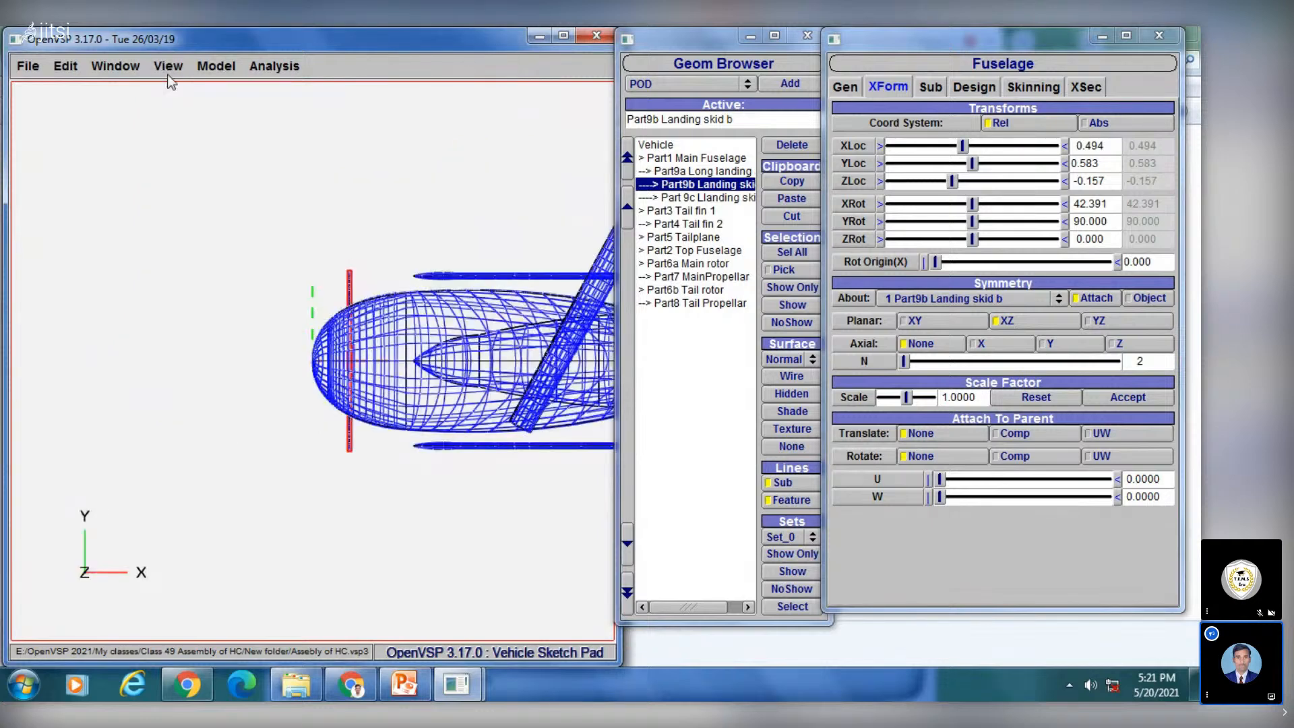
click(168, 65)
click(174, 125)
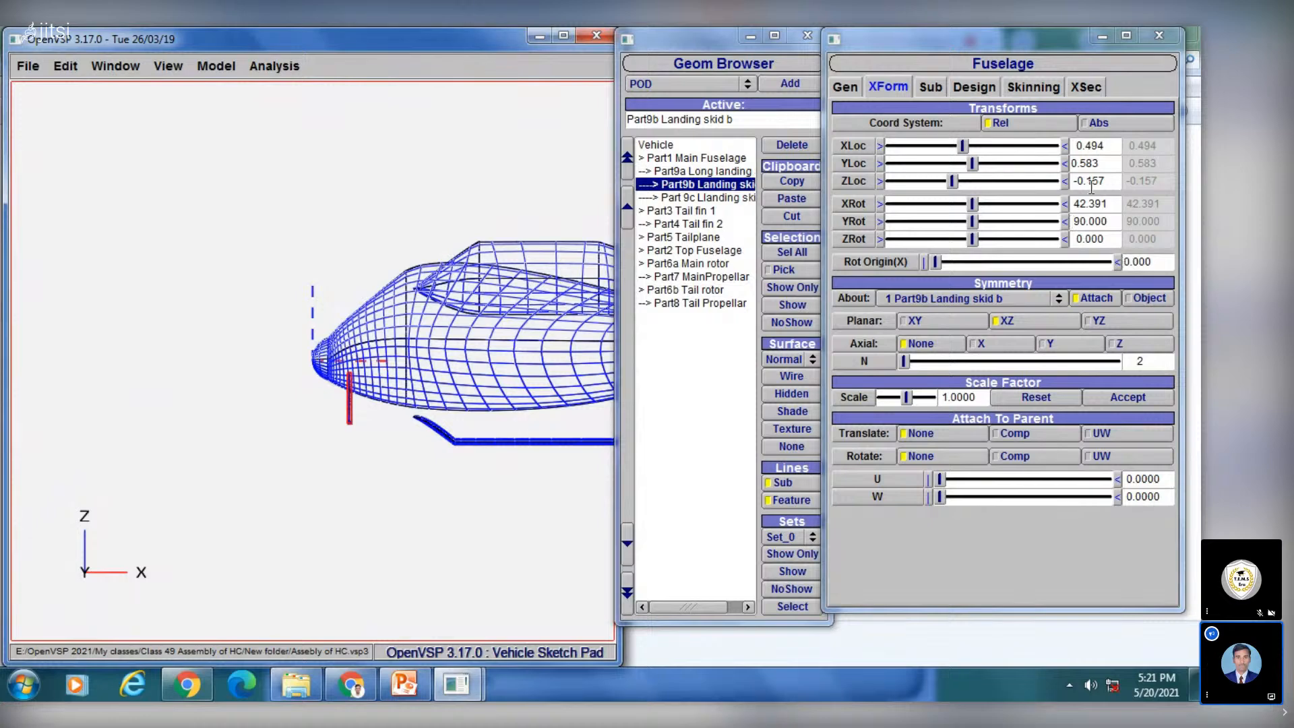
drag(1108, 180, 1088, 180)
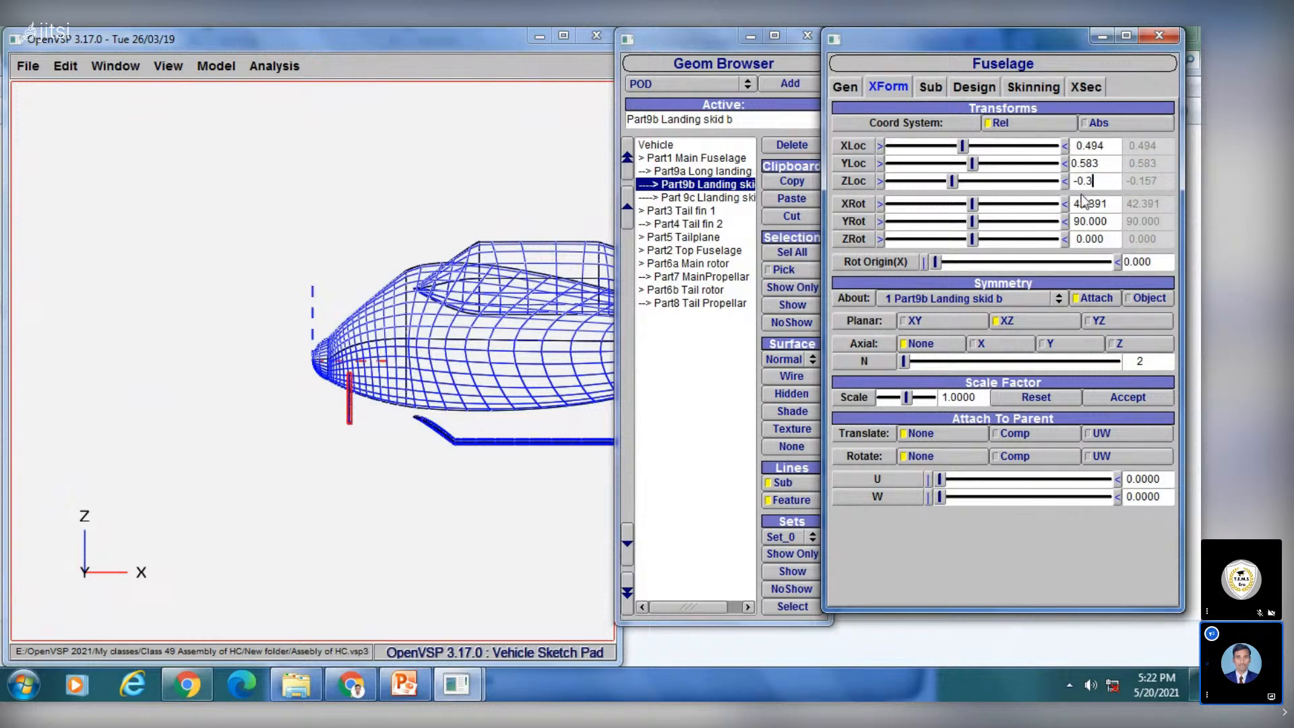
text(374)
key(Return)
drag(293, 367, 273, 448)
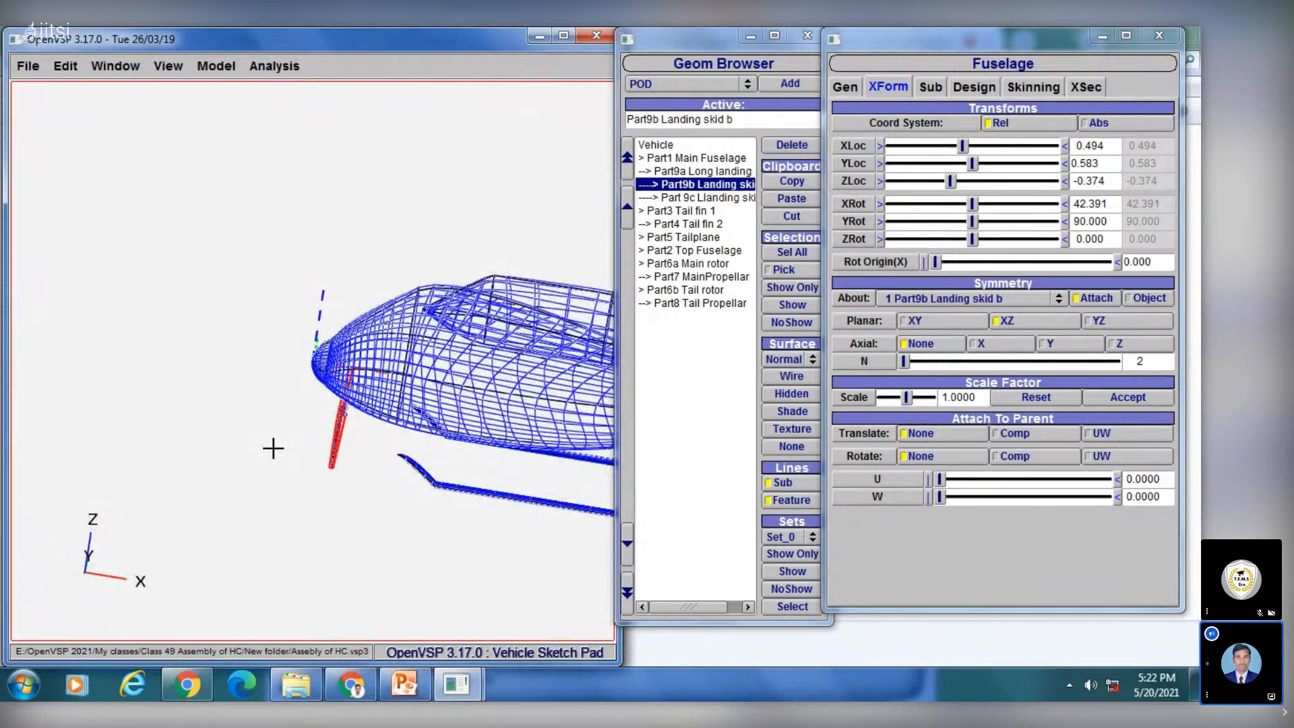
Step: Move Part 9c Llanding skid forward to an XLoc of 4.190 and lower it to a ZLoc of -0.041
click(695, 200)
middle_drag(579, 404, 382, 357)
drag(453, 404, 361, 289)
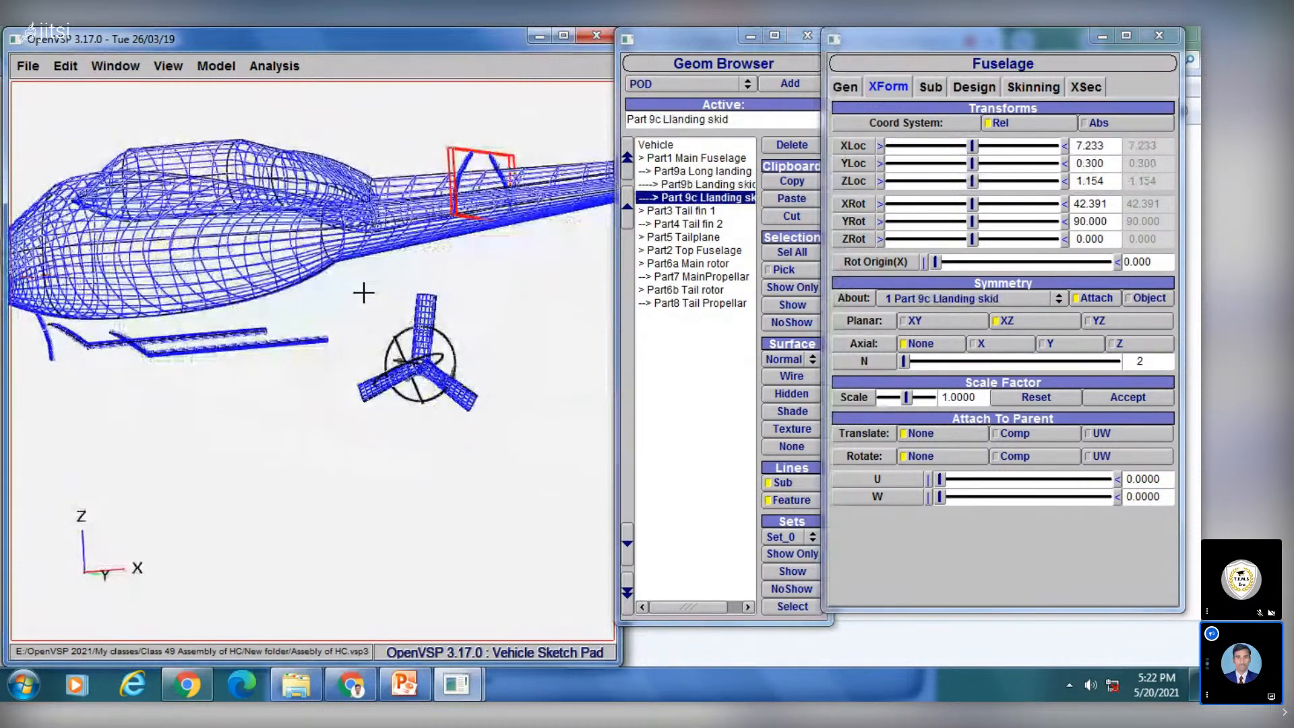
mouse_move(971, 146)
mouse_down()
mouse_move(984, 147)
mouse_move(981, 181)
mouse_move(962, 180)
mouse_move(968, 148)
mouse_move(948, 148)
mouse_up()
drag(398, 252, 318, 376)
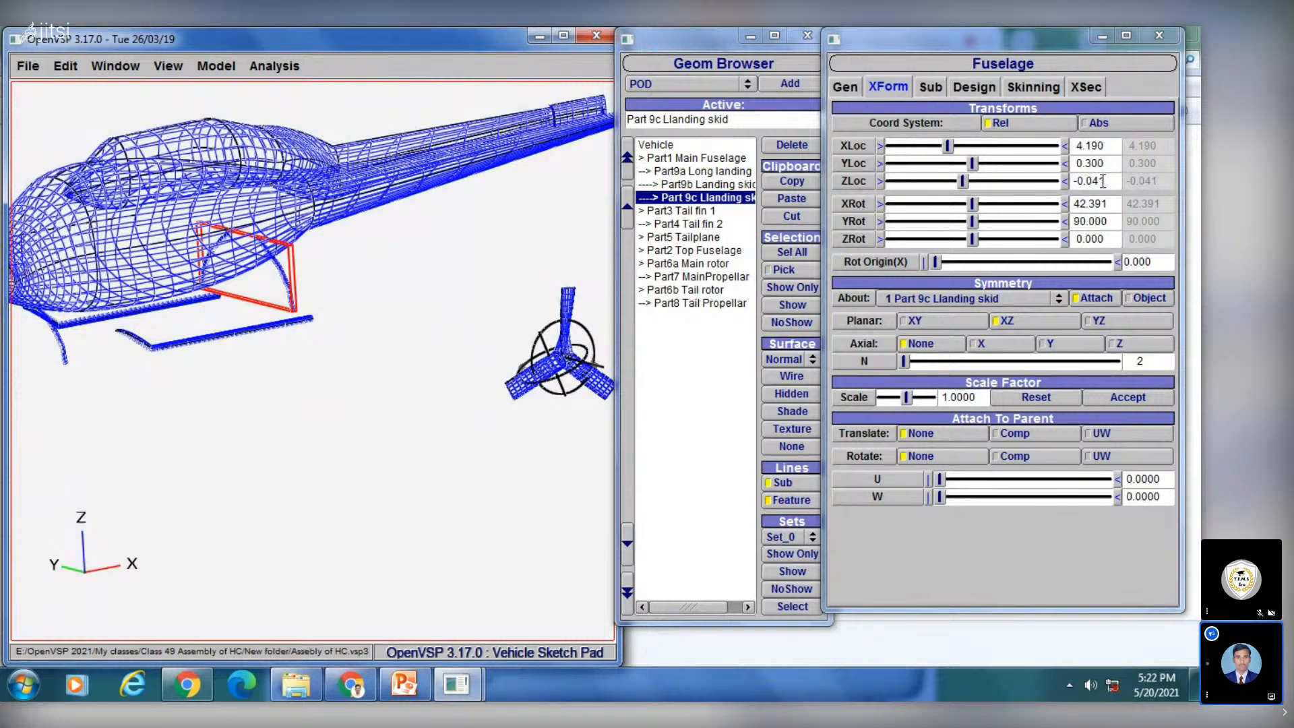
Step: Set the ZLoc of Part 9c Llanding skid to -0.015 and check the skid parts beneath the fuselage
drag(1104, 182, 1096, 180)
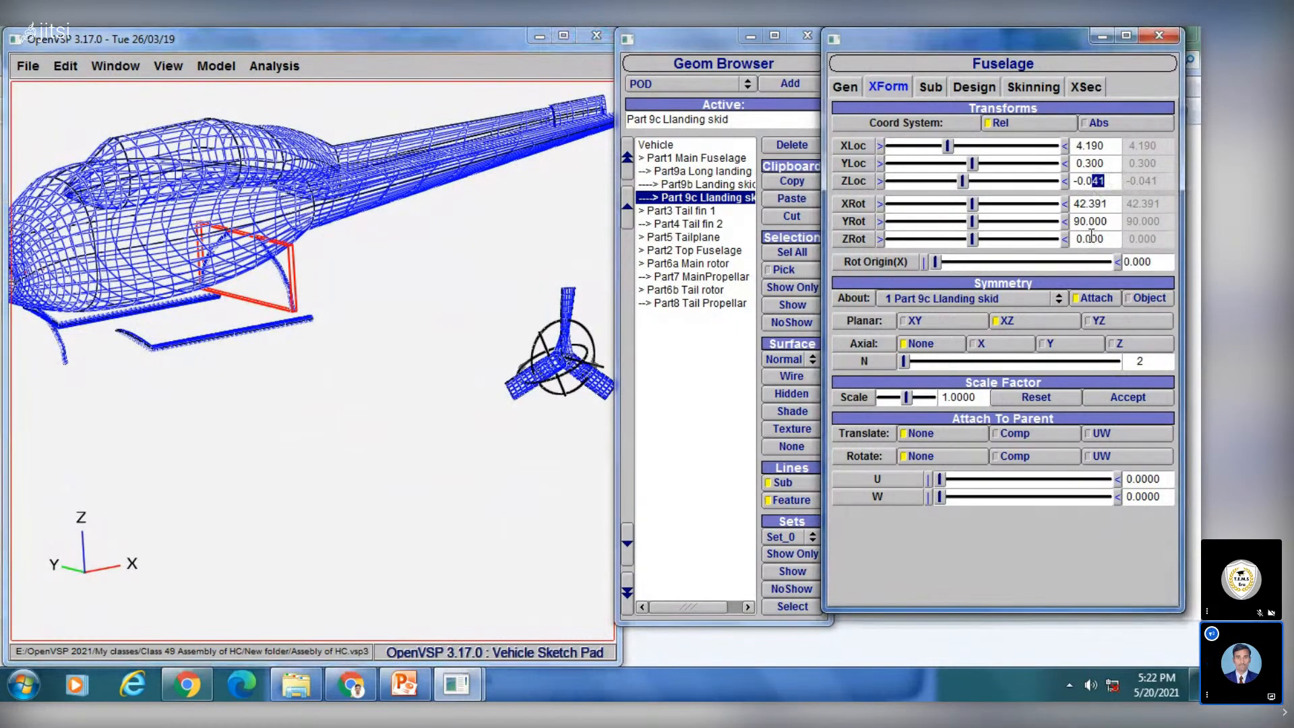
text(2)
key(BackSpace)
text(150)
key(Return)
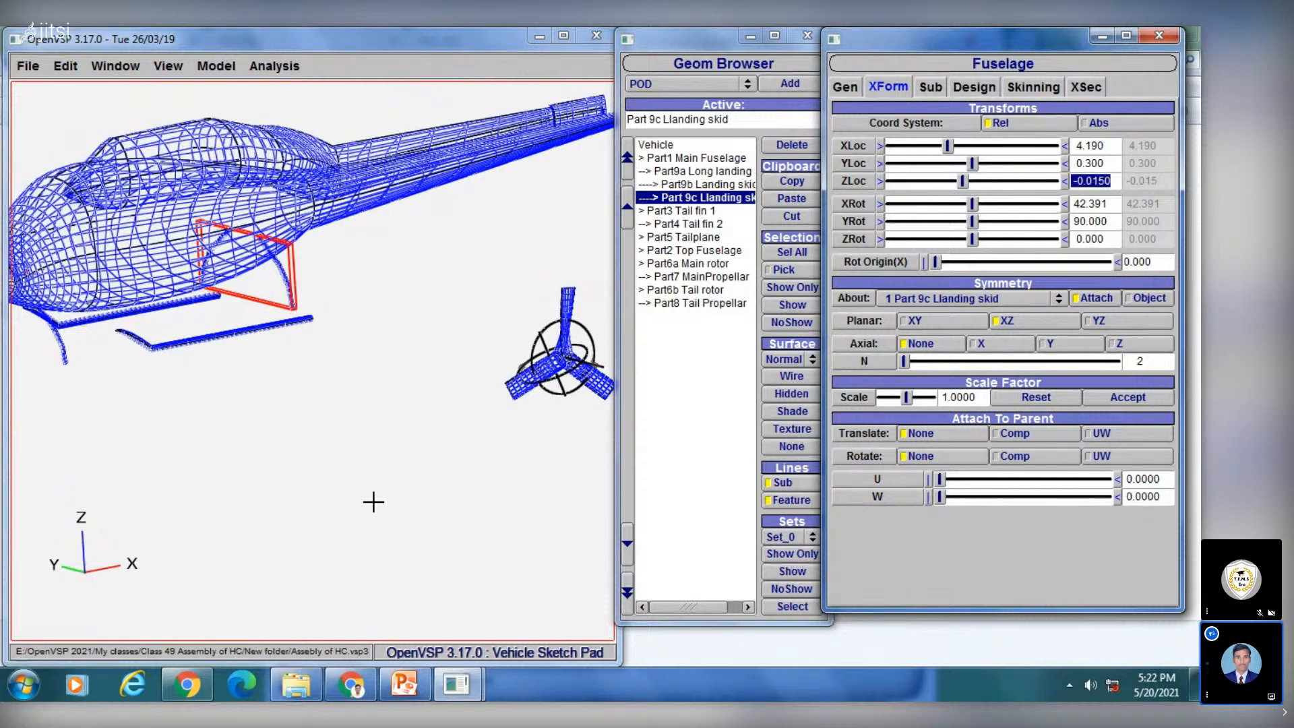
drag(373, 501, 326, 457)
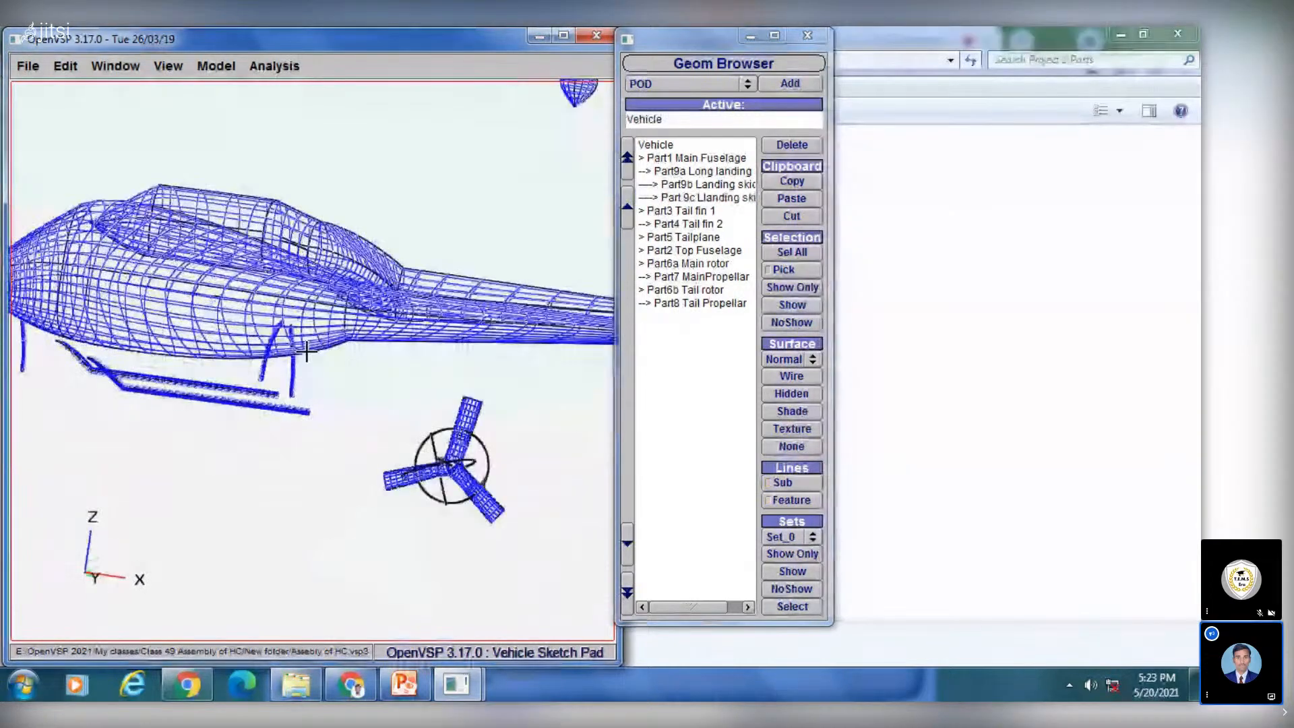
drag(304, 384, 236, 367)
drag(235, 376, 235, 349)
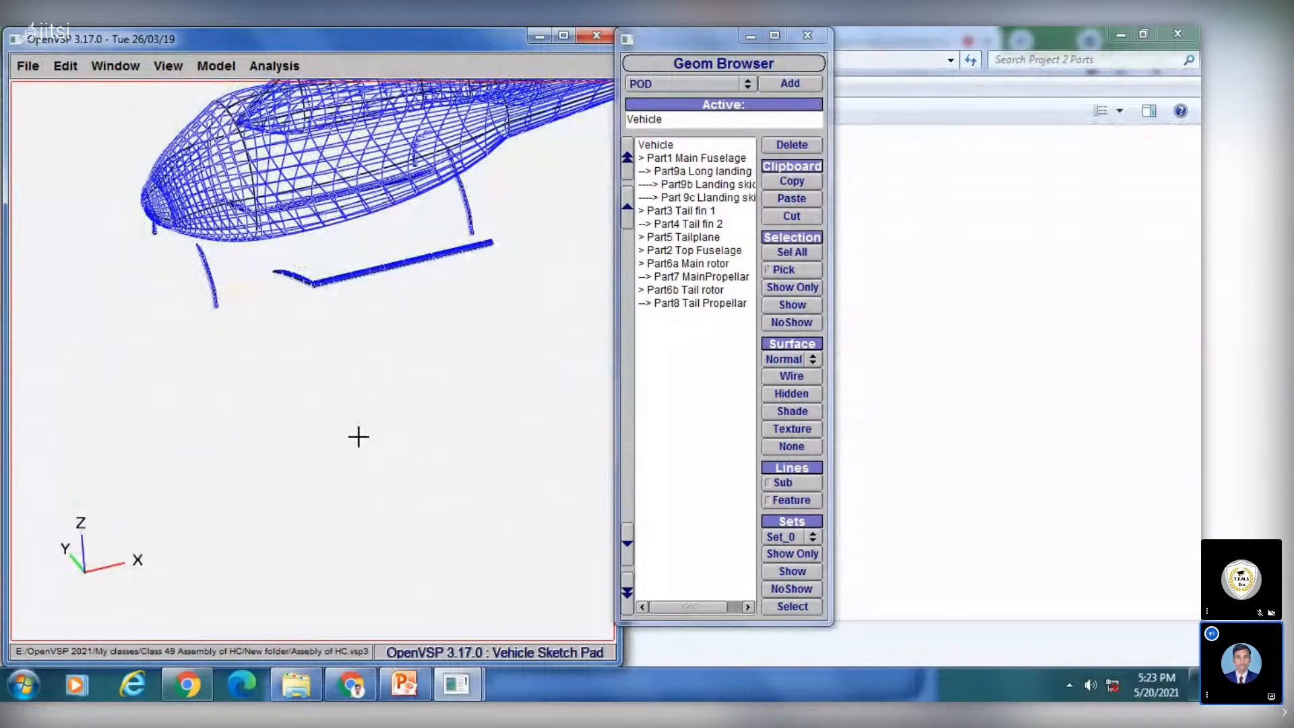
drag(361, 340, 519, 283)
drag(364, 343, 298, 405)
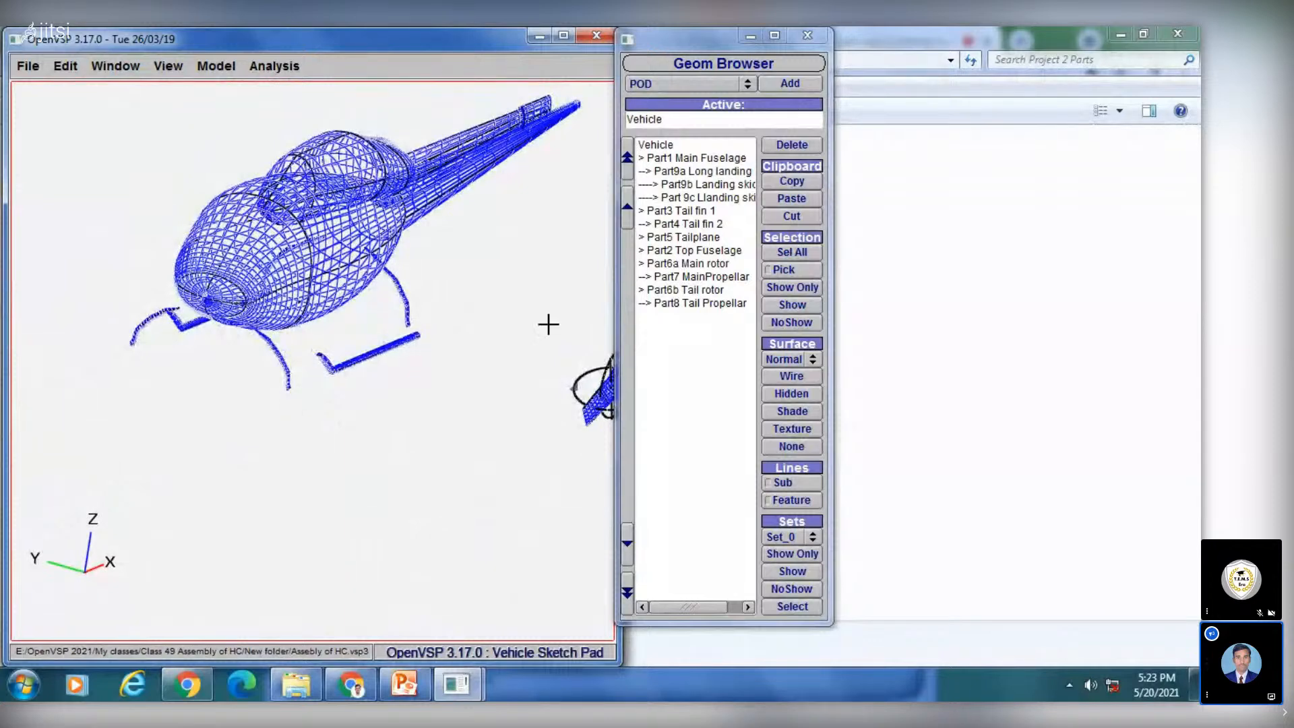
Step: Lower Part3 Tail fin 1 toward the tail boom to a ZLoc of 0.926
click(688, 211)
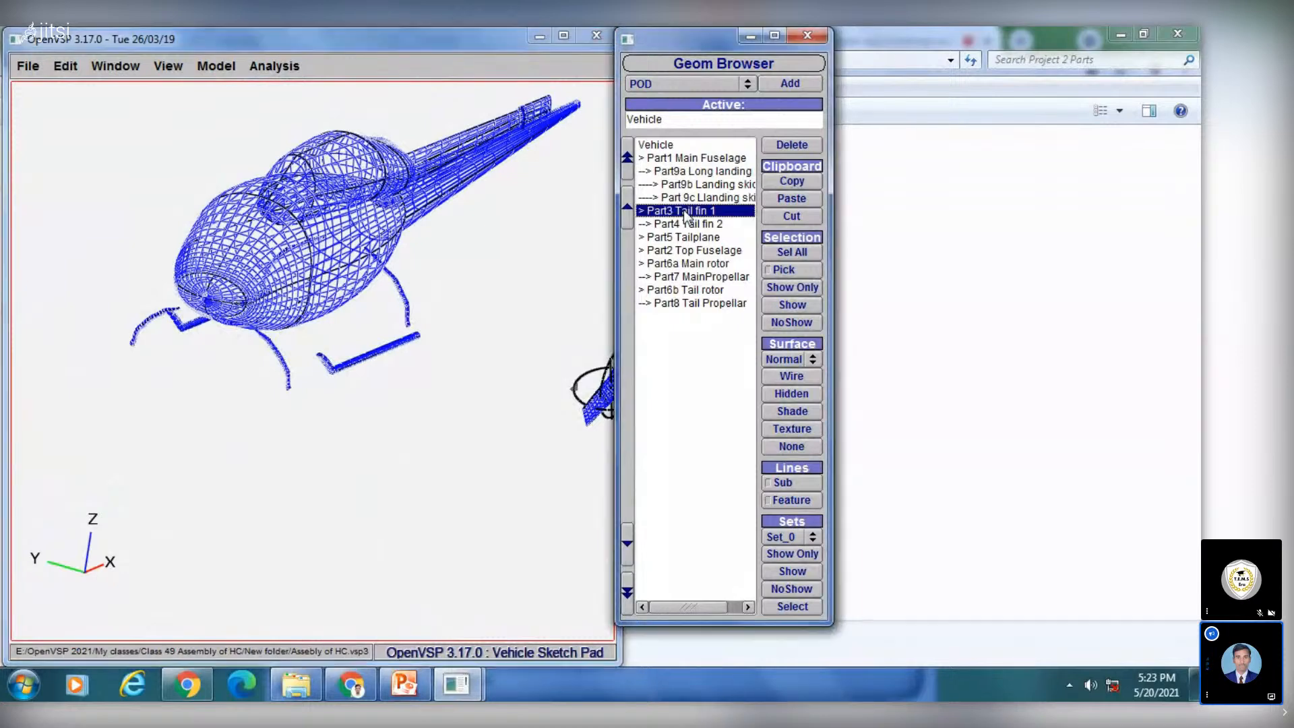
right_drag(479, 361, 256, 442)
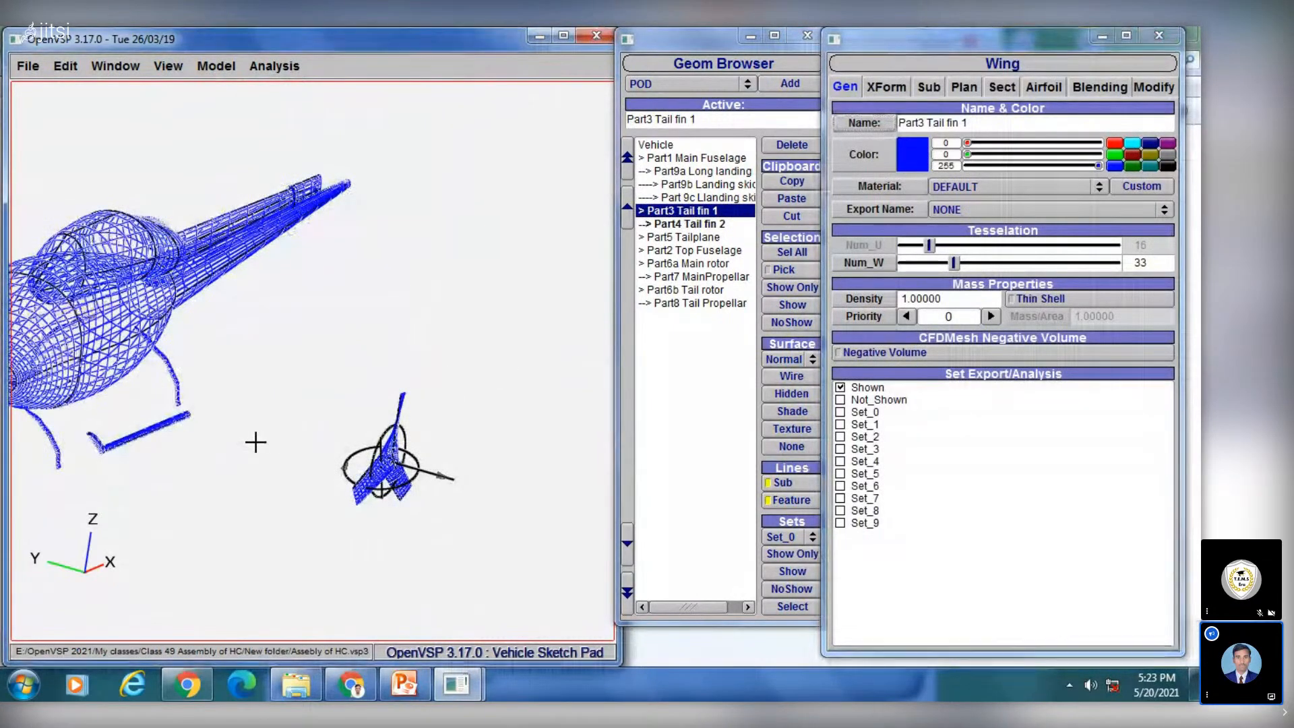
drag(301, 390, 440, 307)
scroll(350, 404, down, 2)
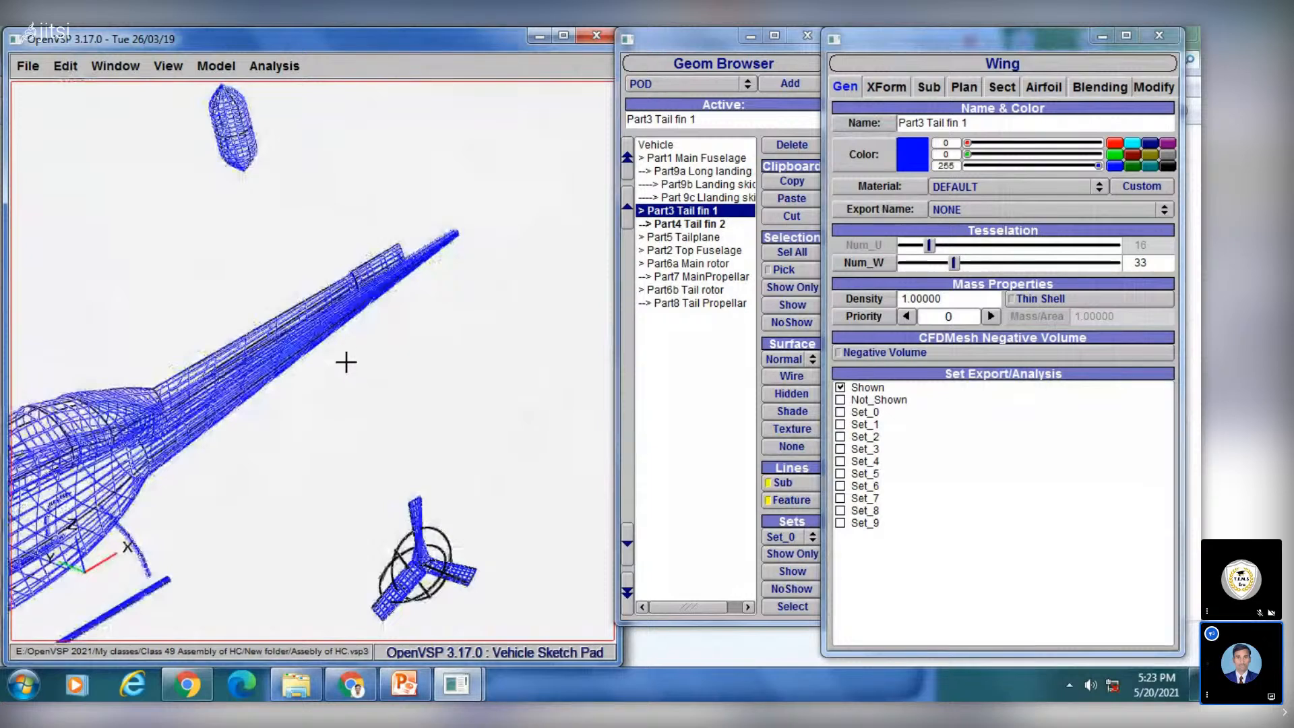
scroll(350, 350, down, 1)
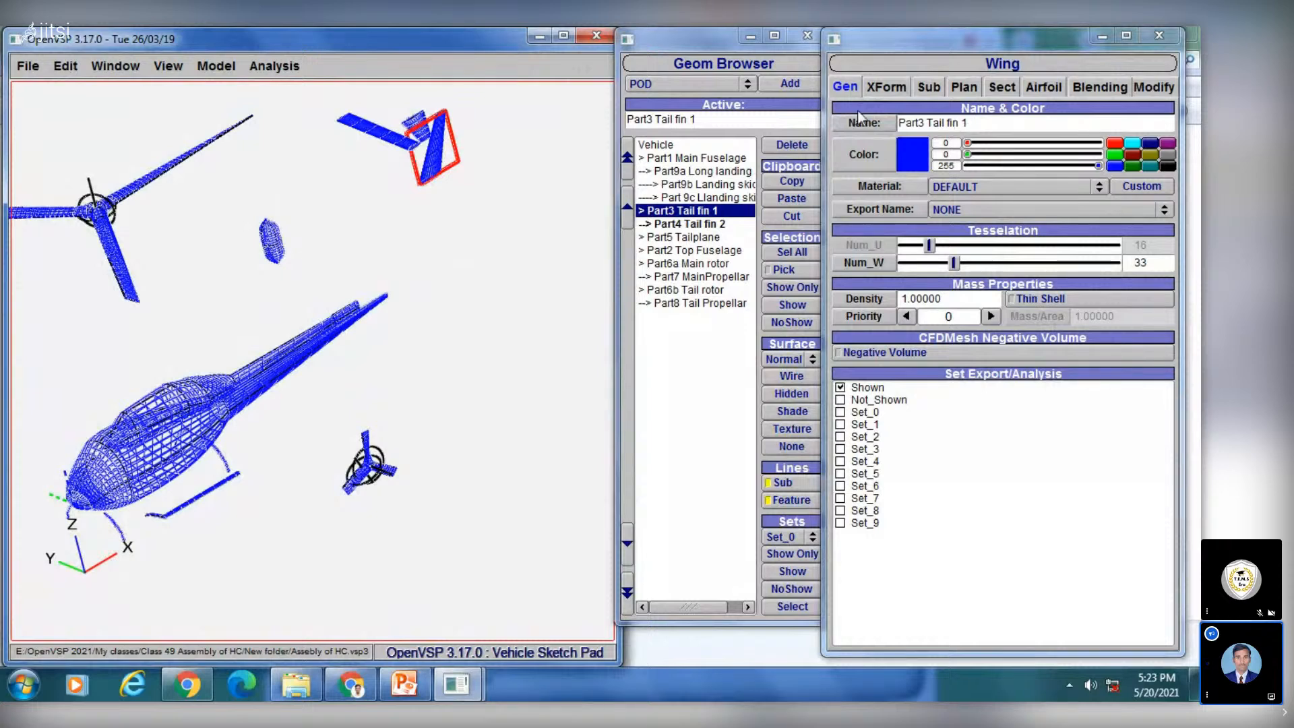
click(895, 90)
drag(980, 143, 957, 180)
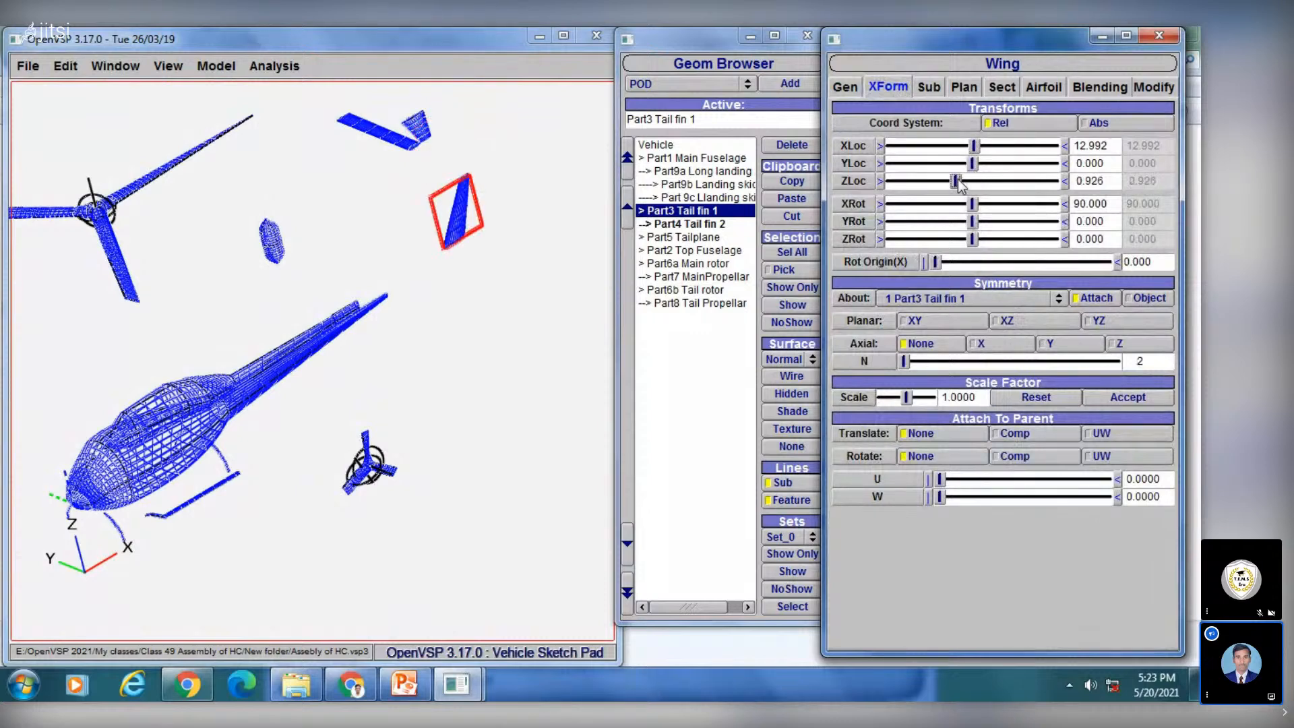
Step: Move Part3 Tail fin 1 forward onto the tail boom with an XLoc of 9.840 and a ZLoc of 0.6
click(975, 147)
click(940, 148)
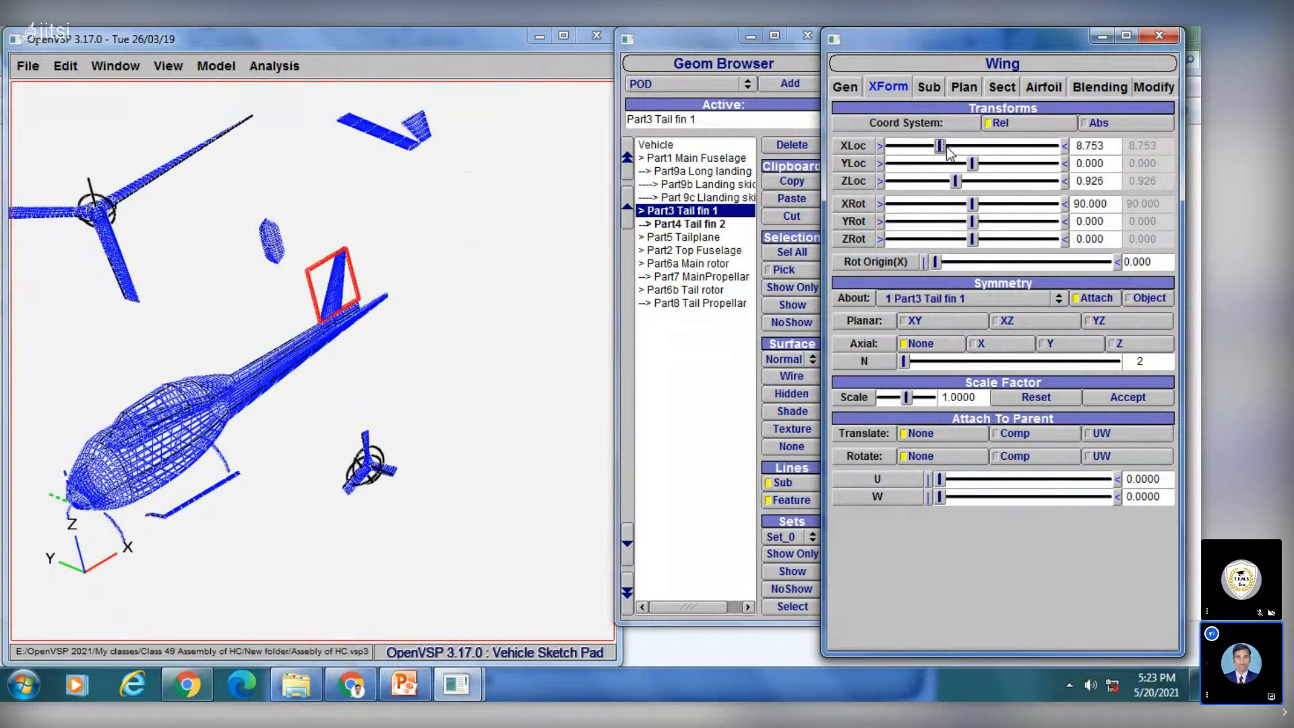
drag(946, 149, 949, 148)
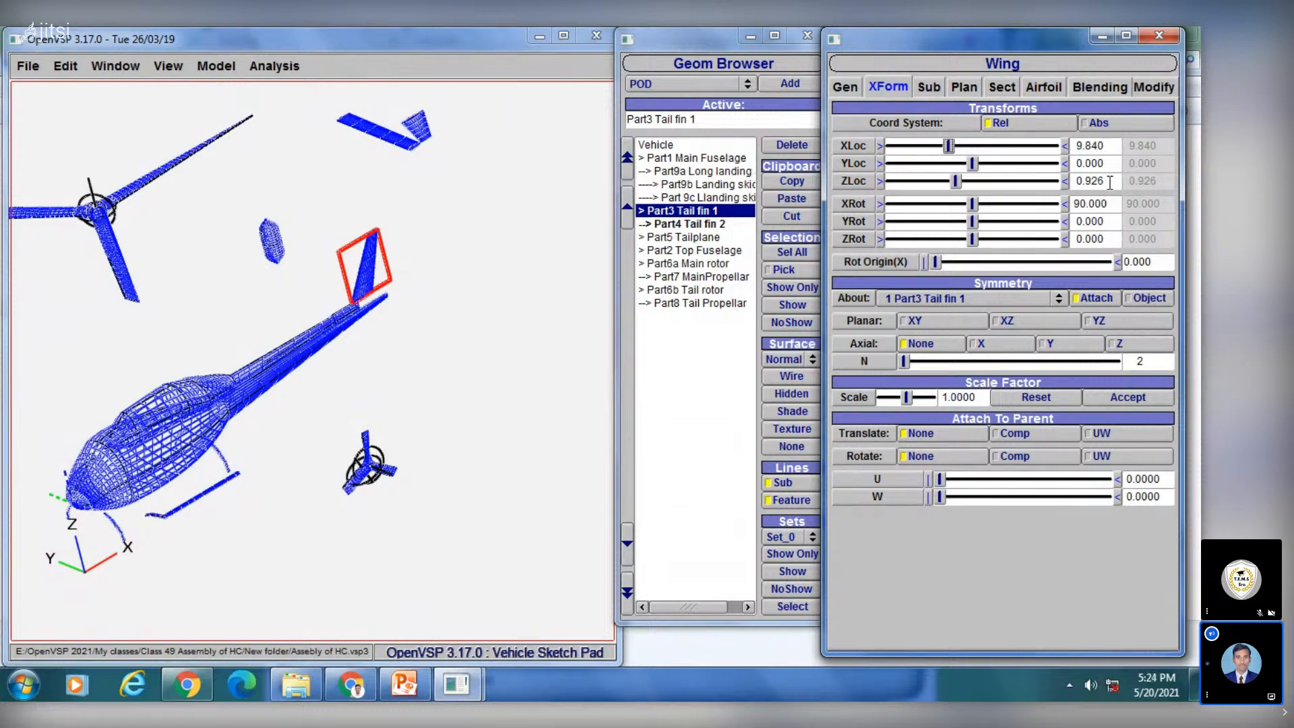
drag(1109, 182, 1090, 181)
text(6)
key(Return)
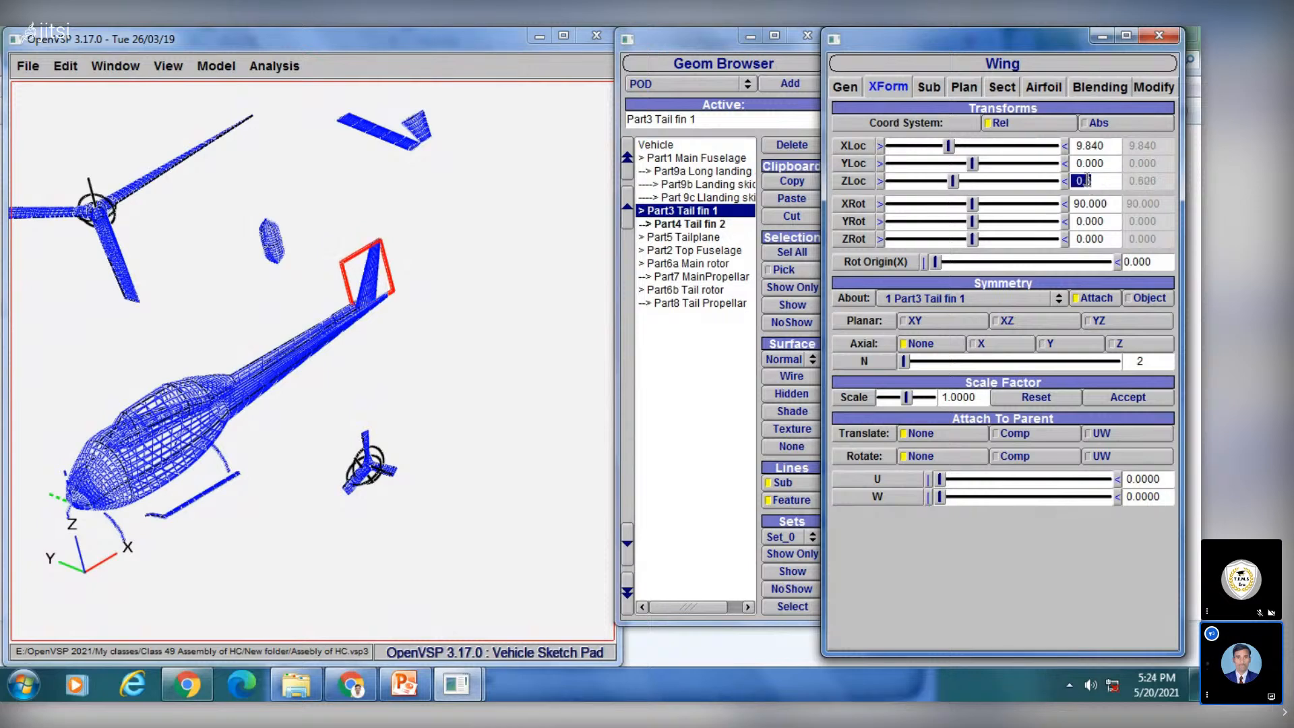
click(662, 347)
drag(404, 343, 454, 341)
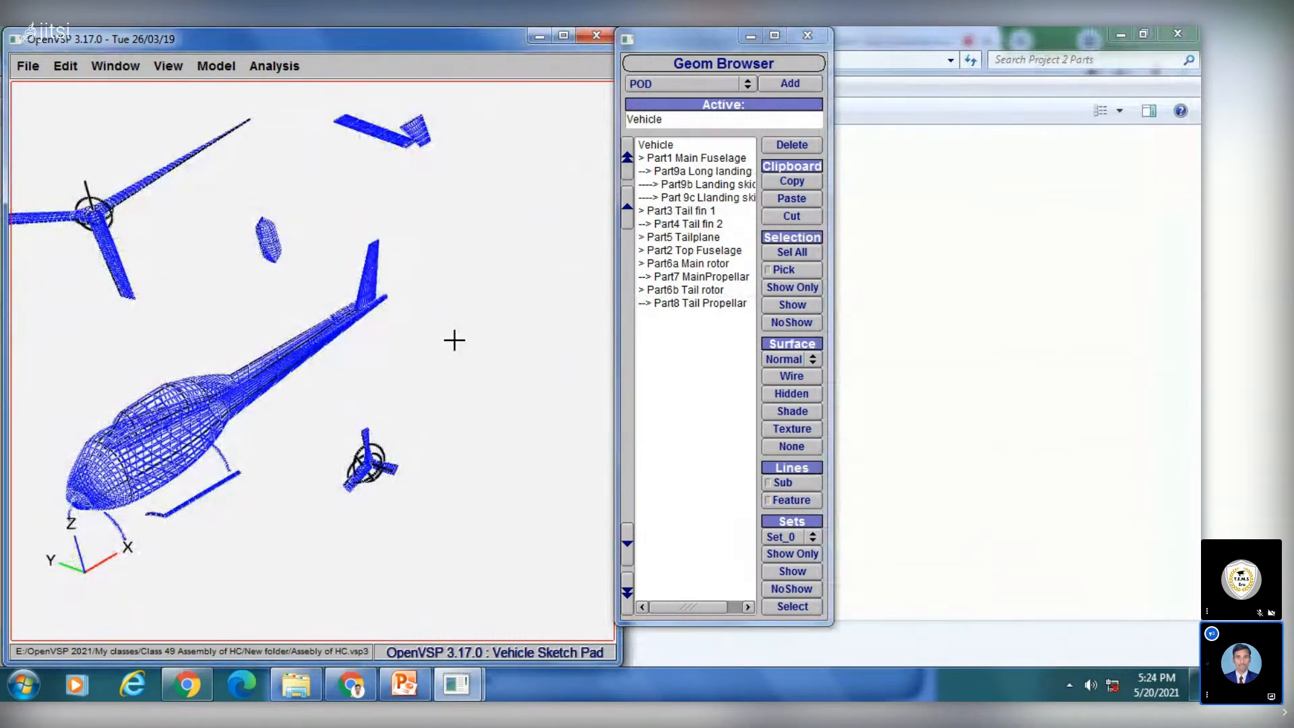
Step: Try raising Part4 Tail fin 2 to a ZLoc of 3.573
click(694, 225)
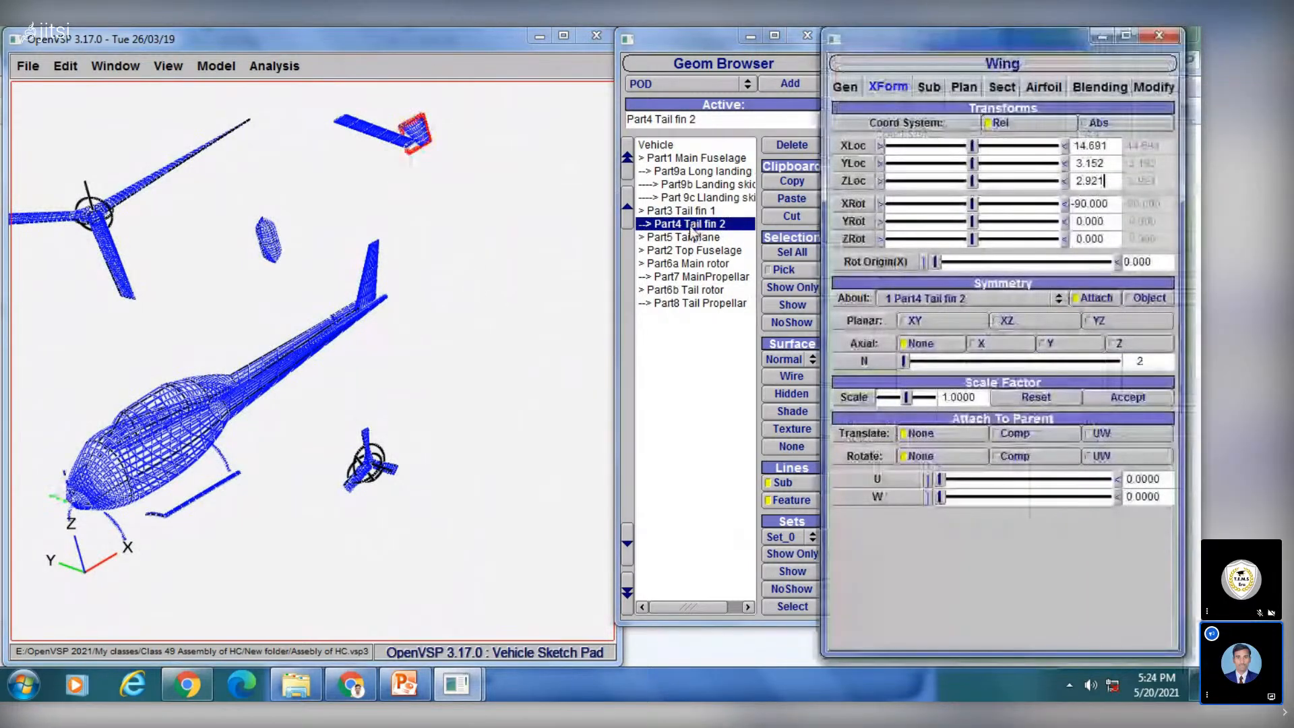
middle_drag(471, 300, 438, 309)
drag(368, 357, 289, 374)
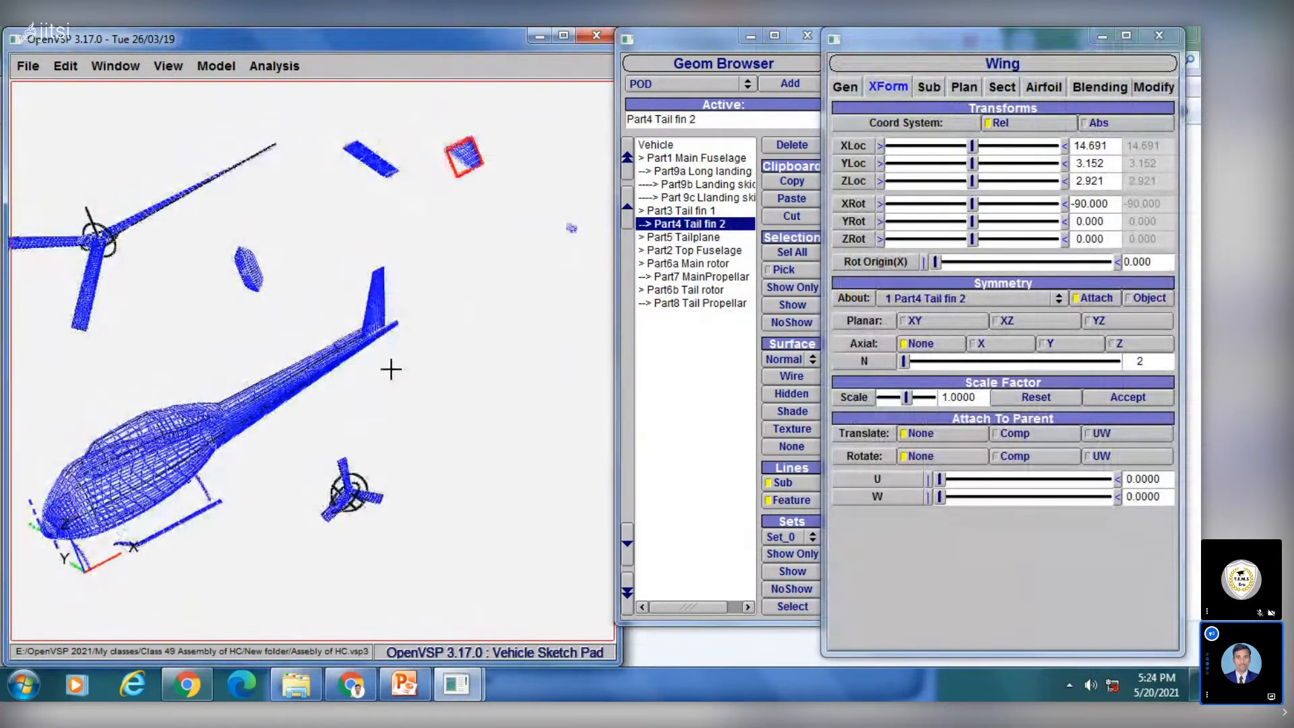
scroll(391, 361, up, 3)
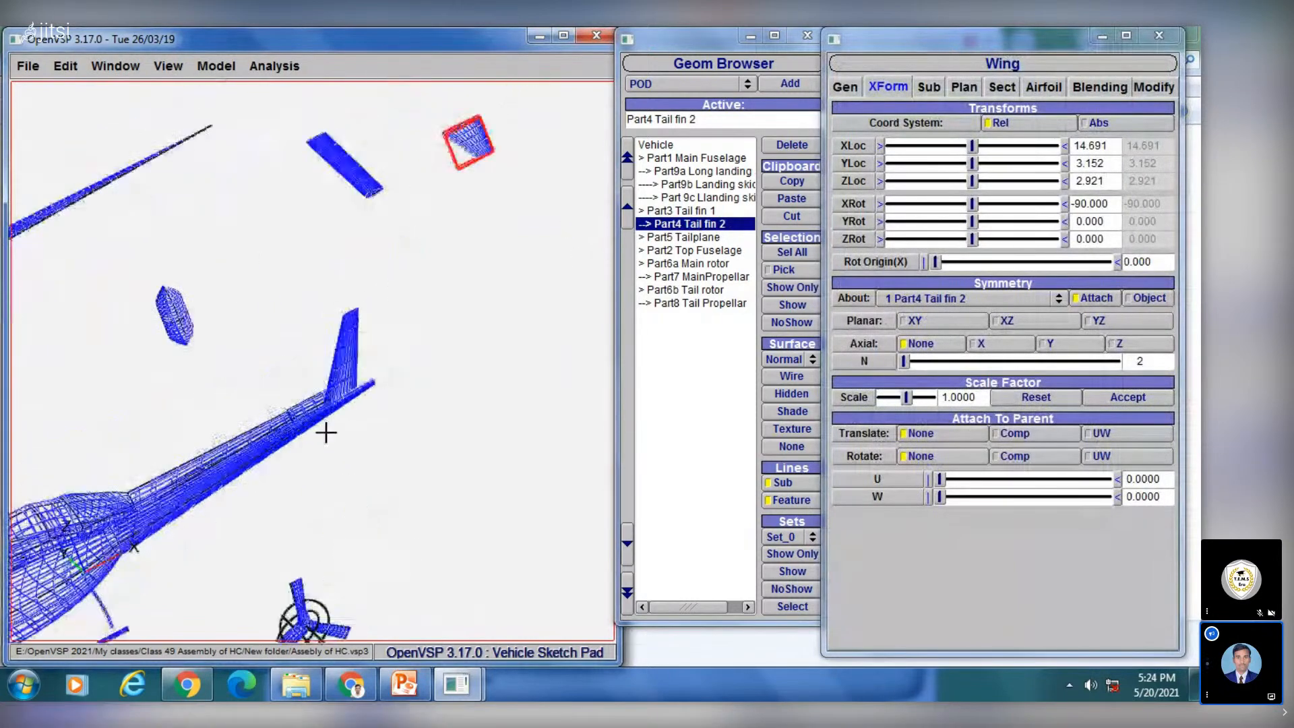
middle_drag(325, 432, 299, 422)
click(974, 146)
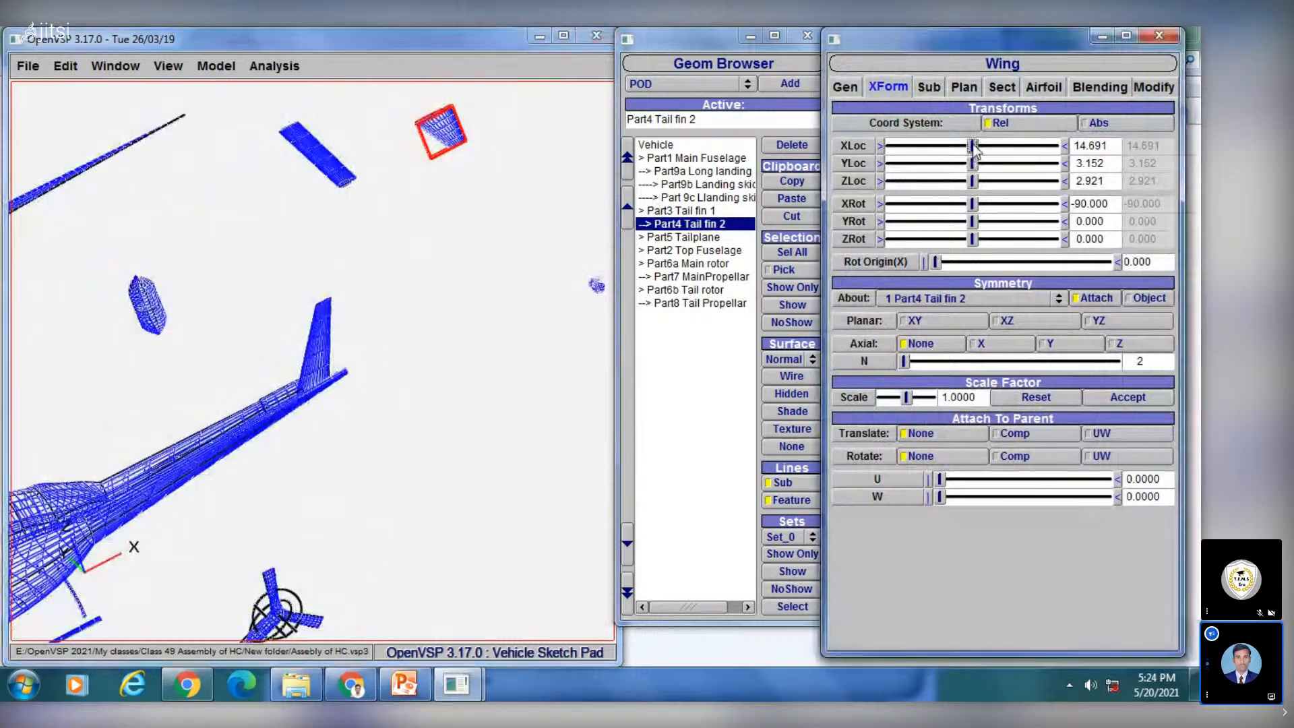
drag(972, 180, 977, 180)
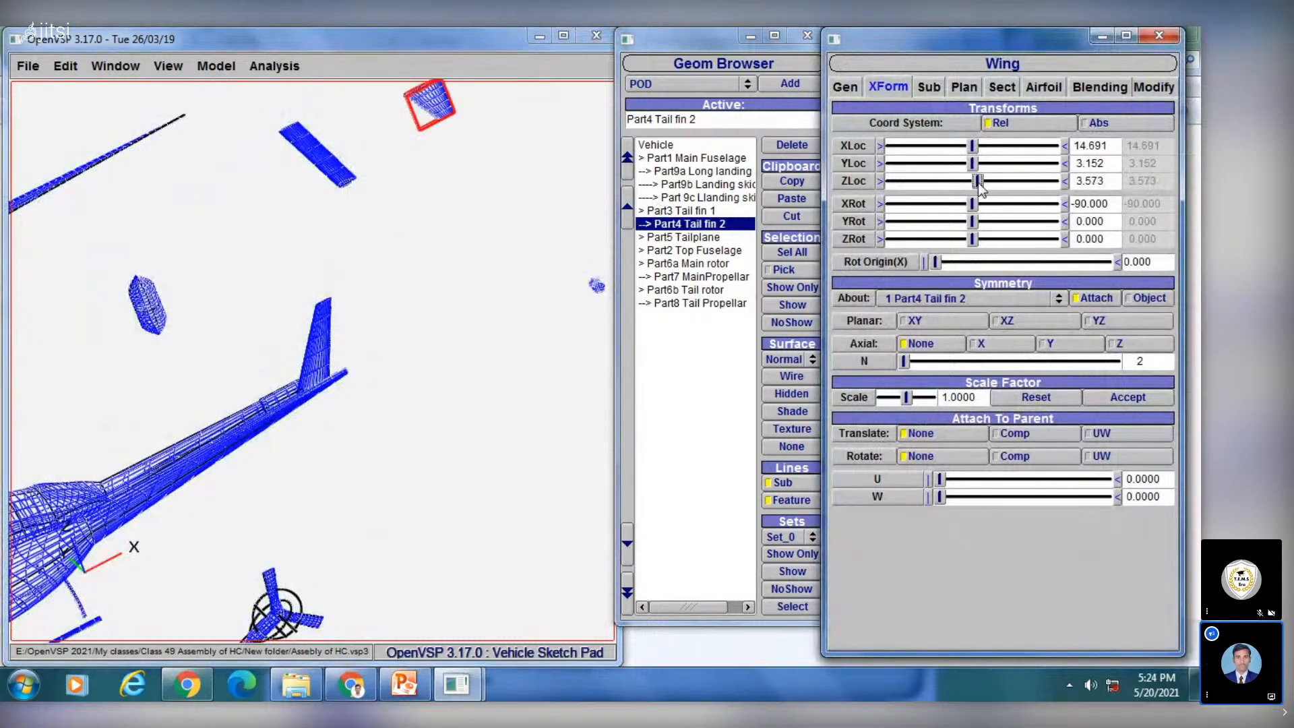
click(375, 292)
Step: Using the left side view, move Part4 Tail fin 2 beneath the tail boom at XLoc 9.691 and ZLoc 0.530
click(168, 66)
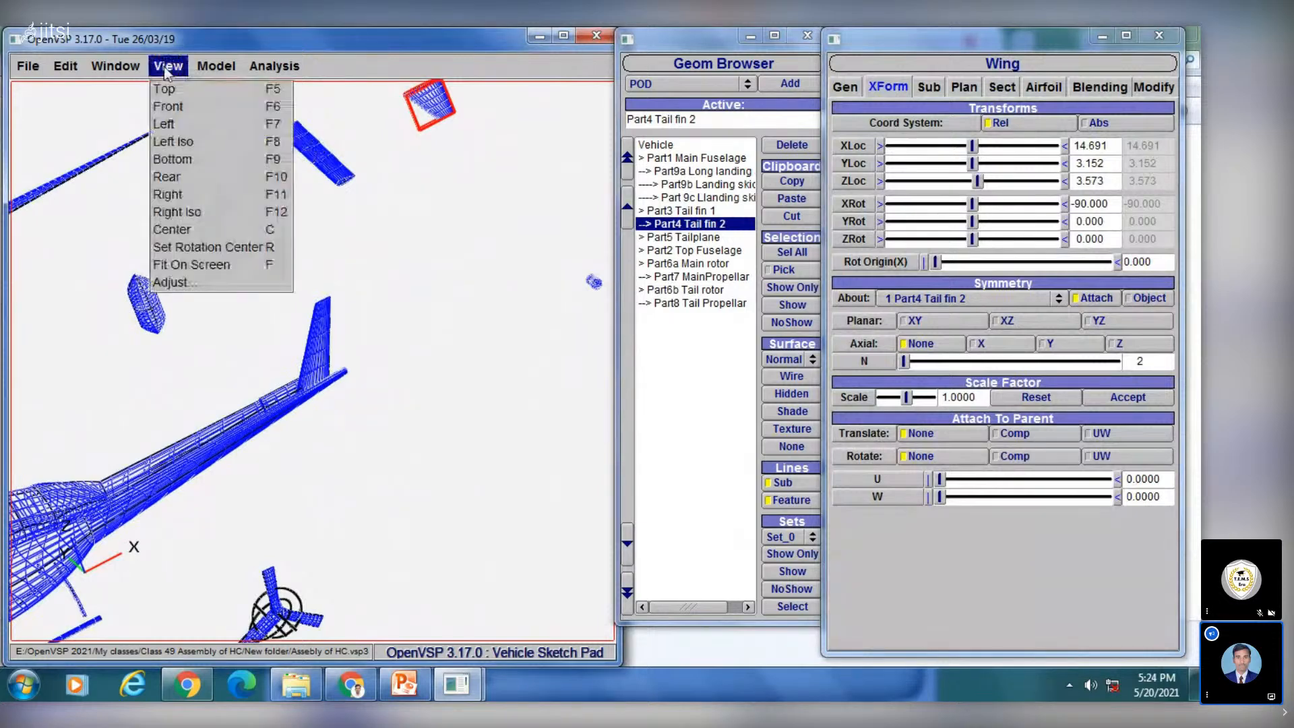
click(182, 107)
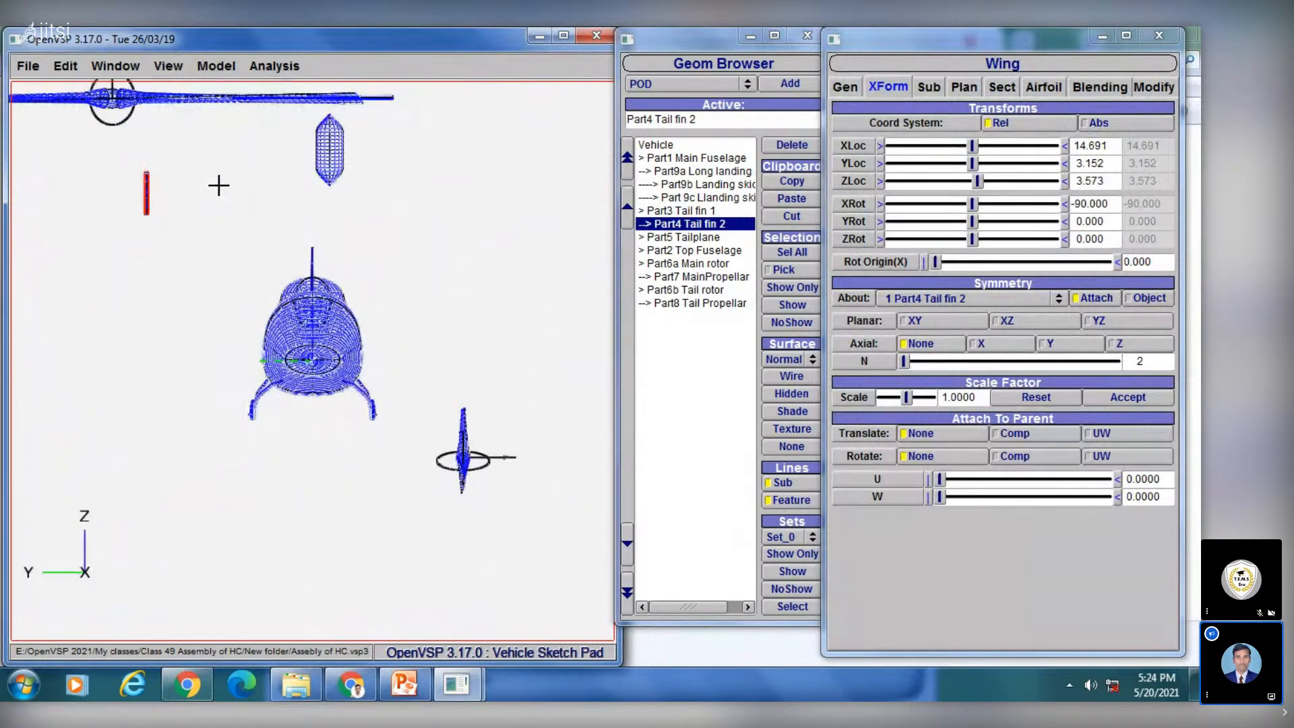
click(185, 67)
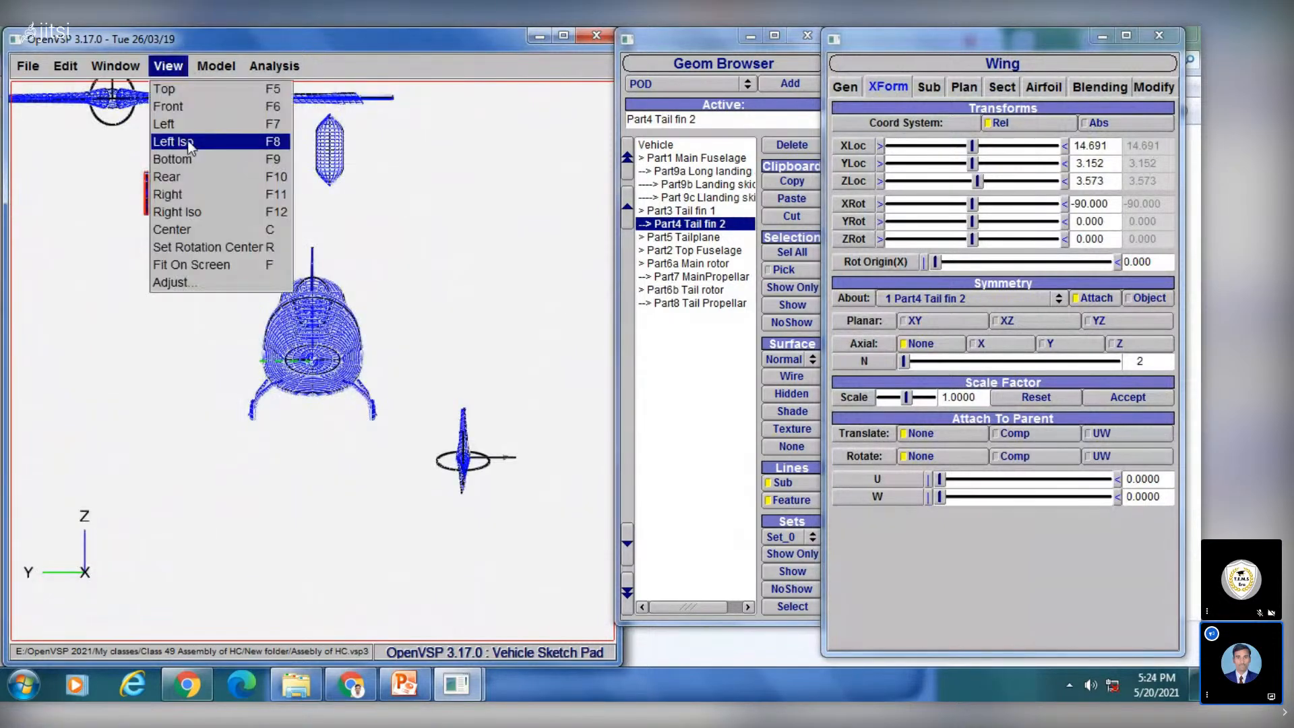
click(192, 124)
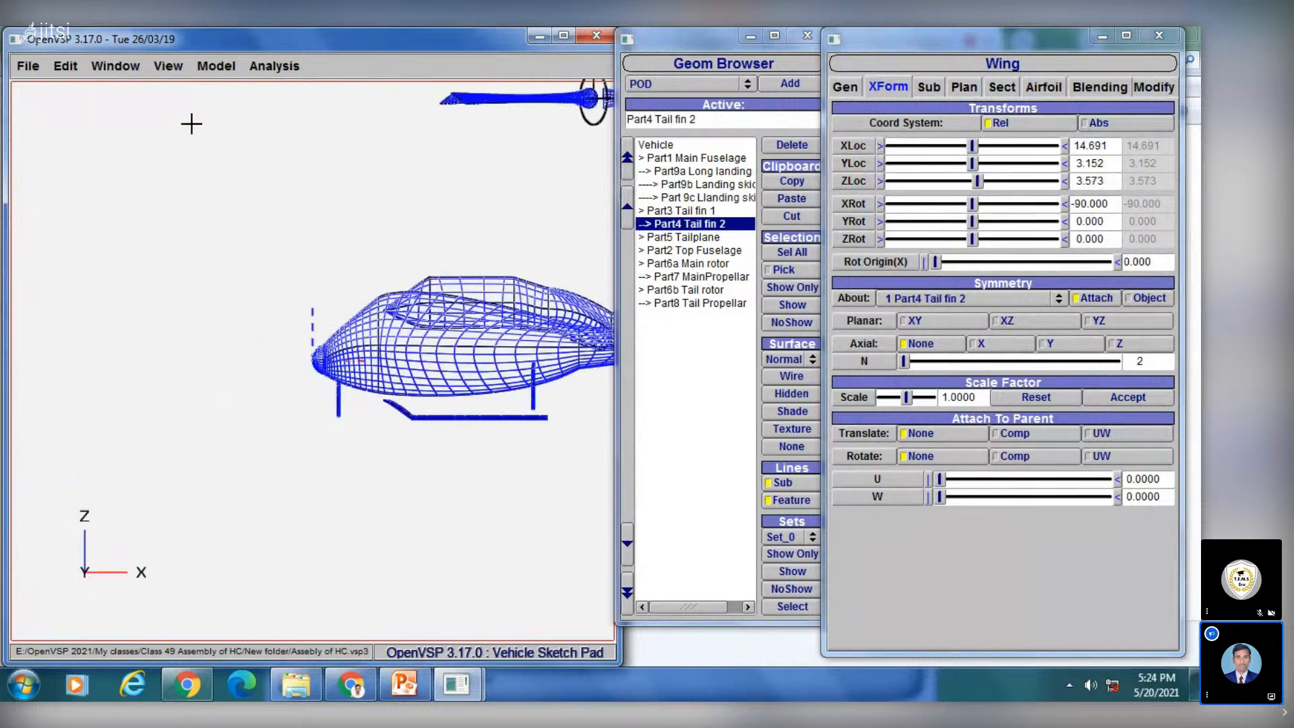
scroll(244, 329, down, 3)
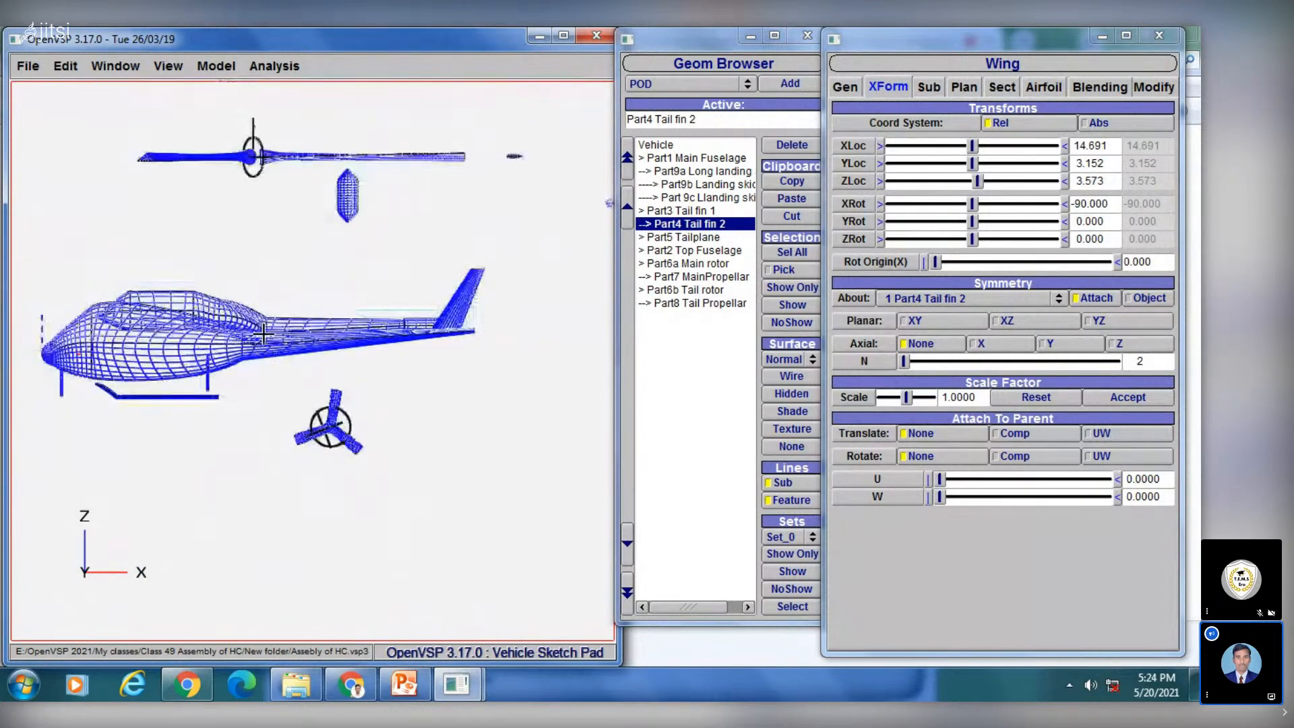
drag(977, 181, 931, 148)
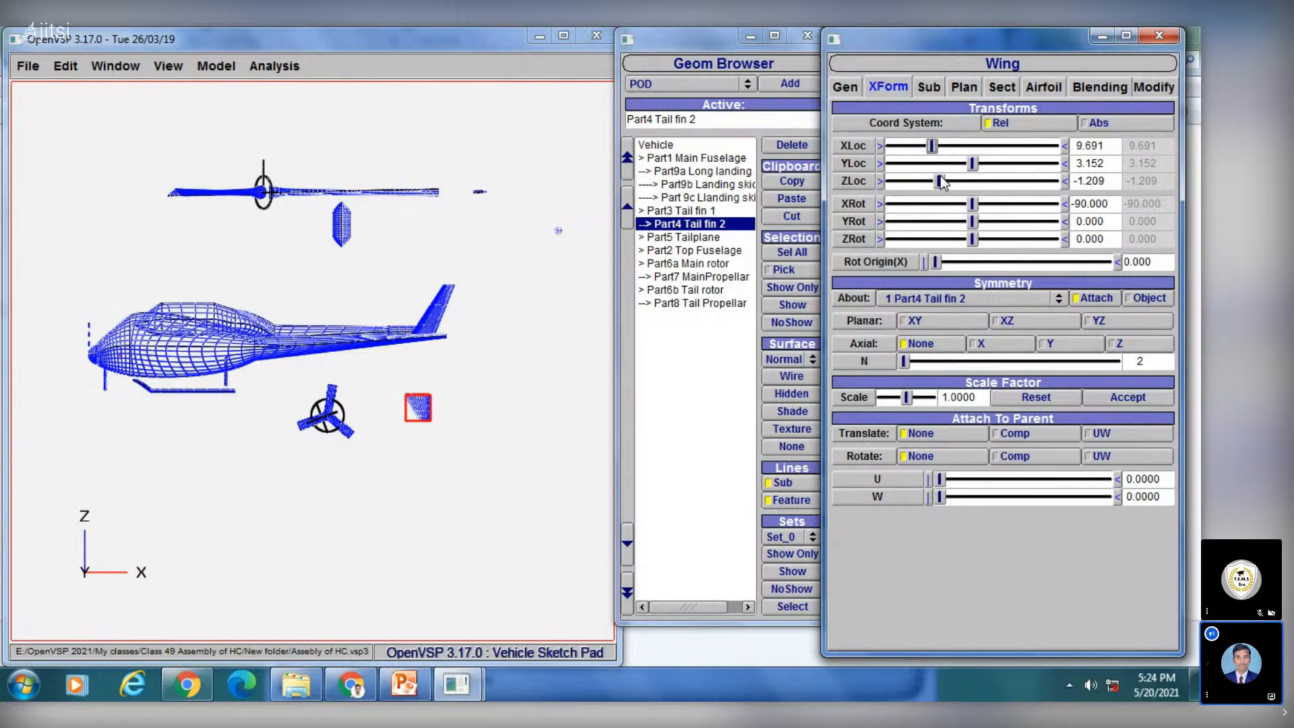
drag(941, 183, 952, 182)
click(461, 267)
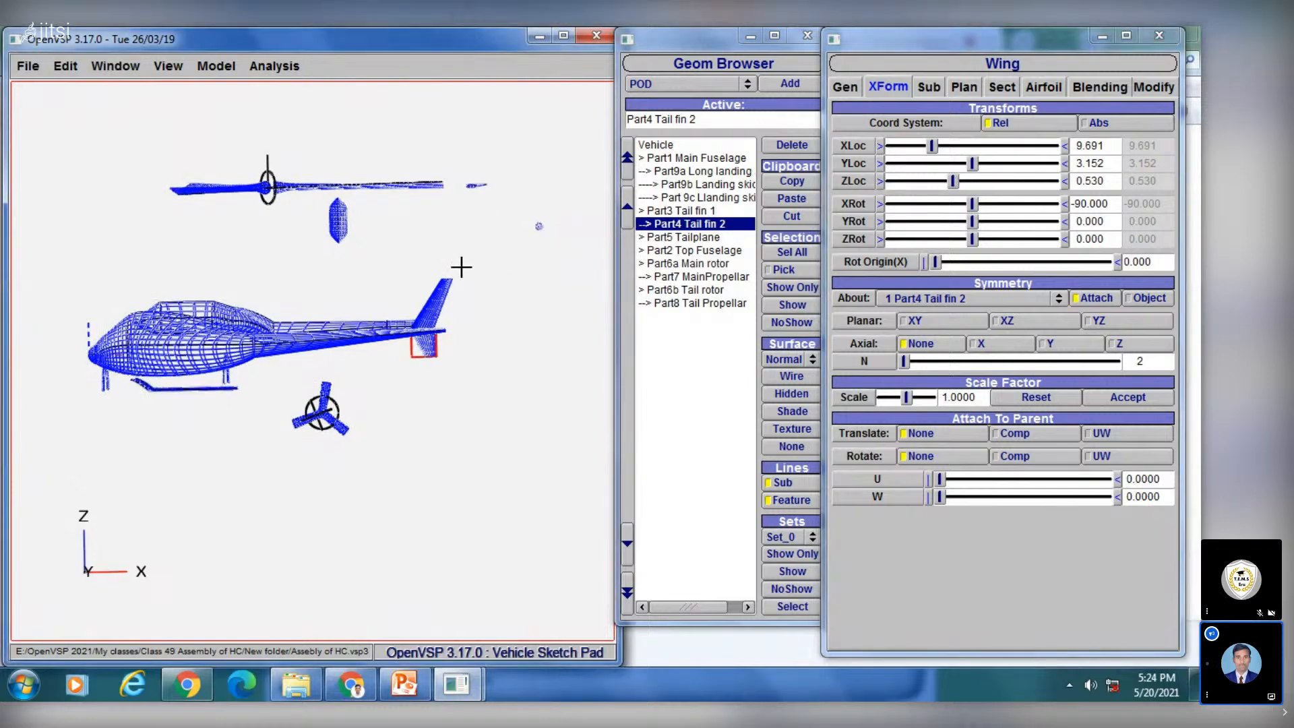
Step: Set the XLoc of Part4 Tail fin 2 to 9.8
drag(461, 267, 156, 329)
drag(303, 326, 255, 340)
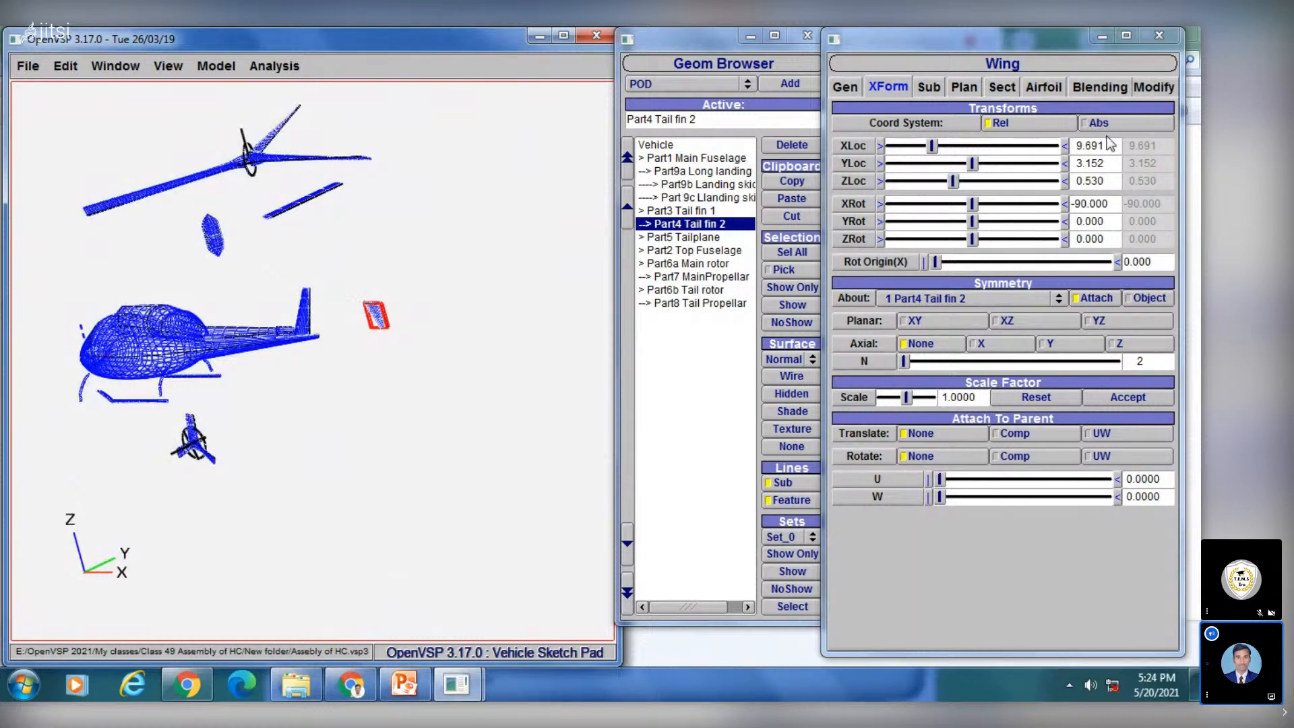
drag(1105, 144, 1086, 145)
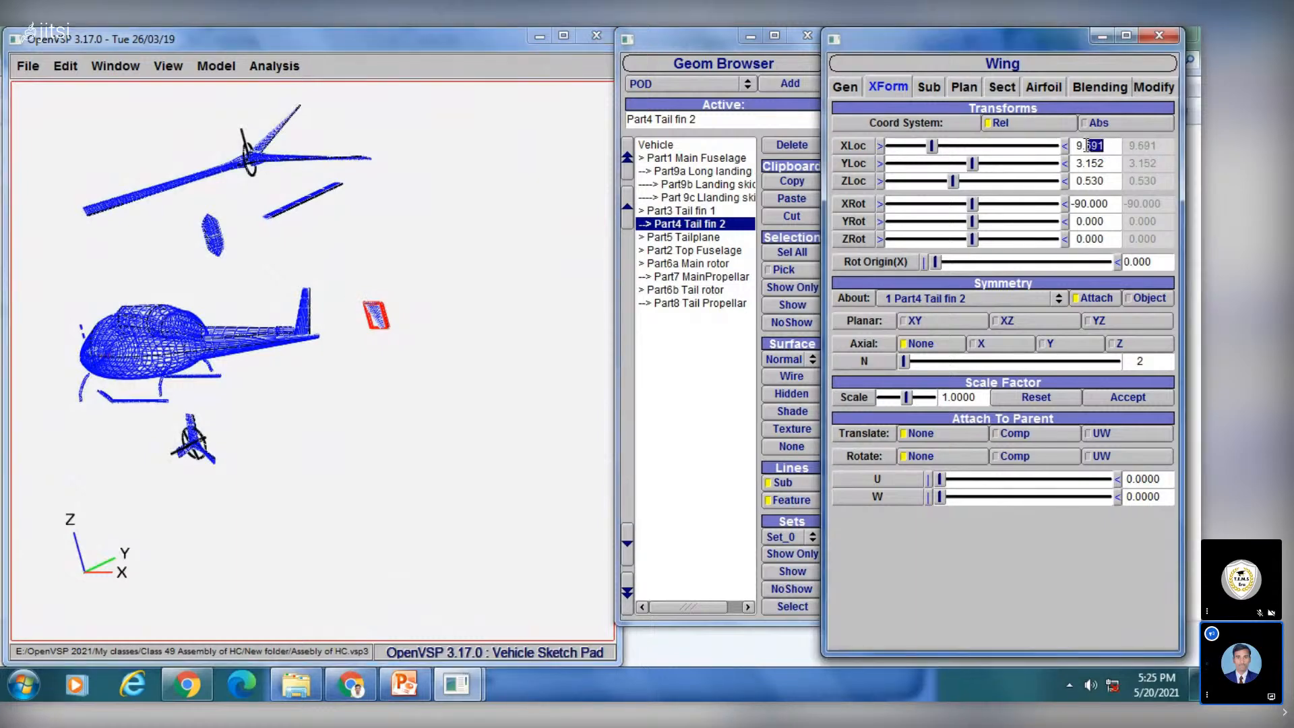
text(8)
key(Return)
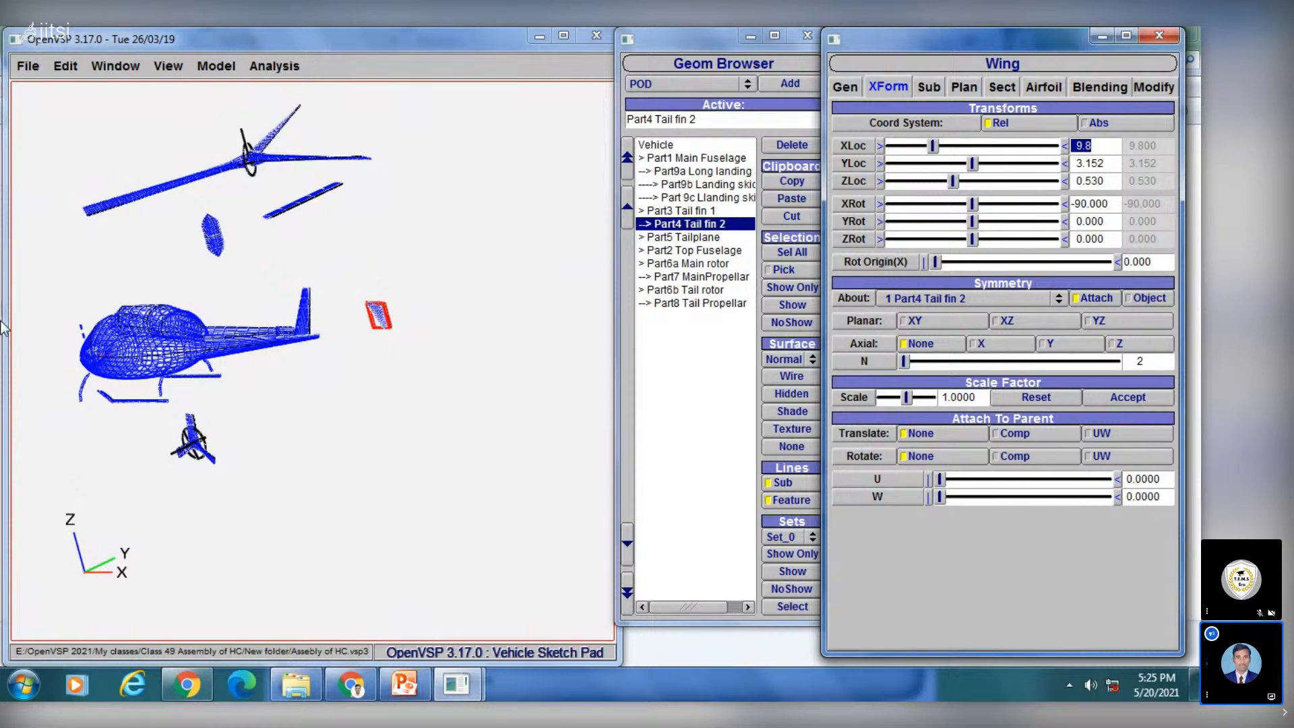
Step: Center Part4 Tail fin 2 on the tail boom with a YLoc of 0 and check it from several angles
drag(185, 384, 259, 350)
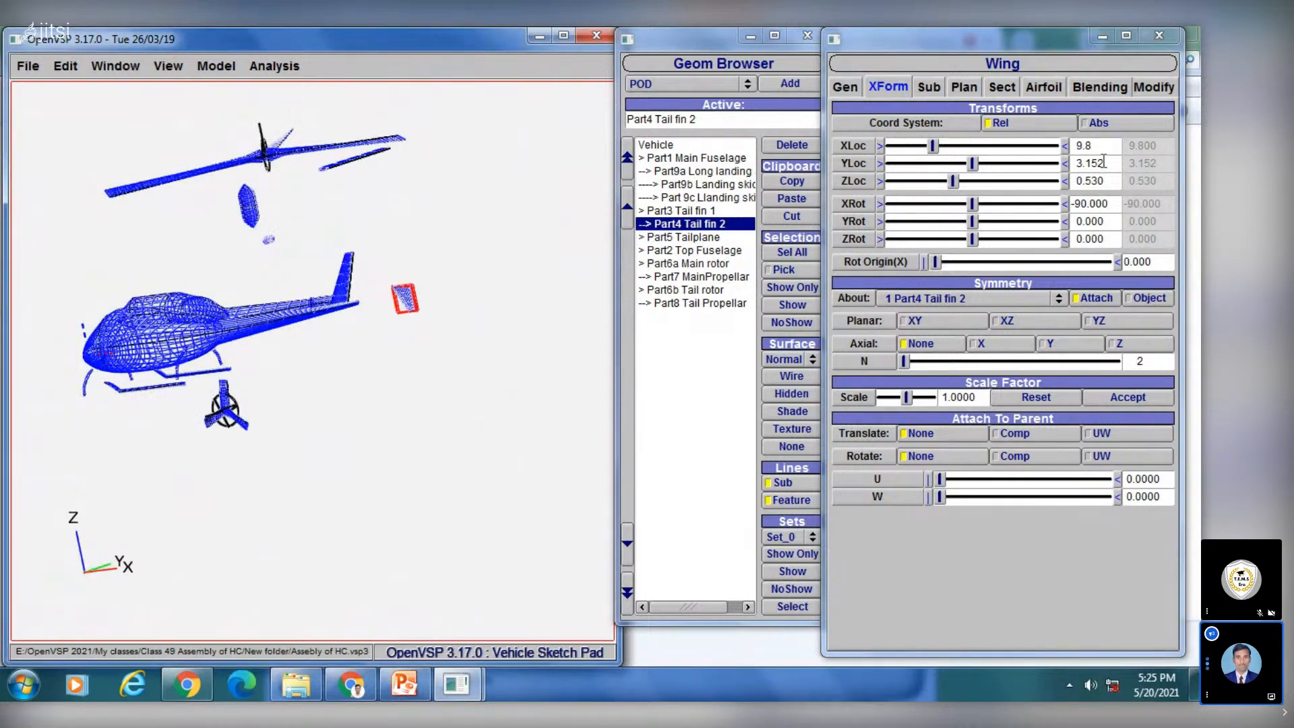
drag(1103, 164, 1060, 169)
text(0)
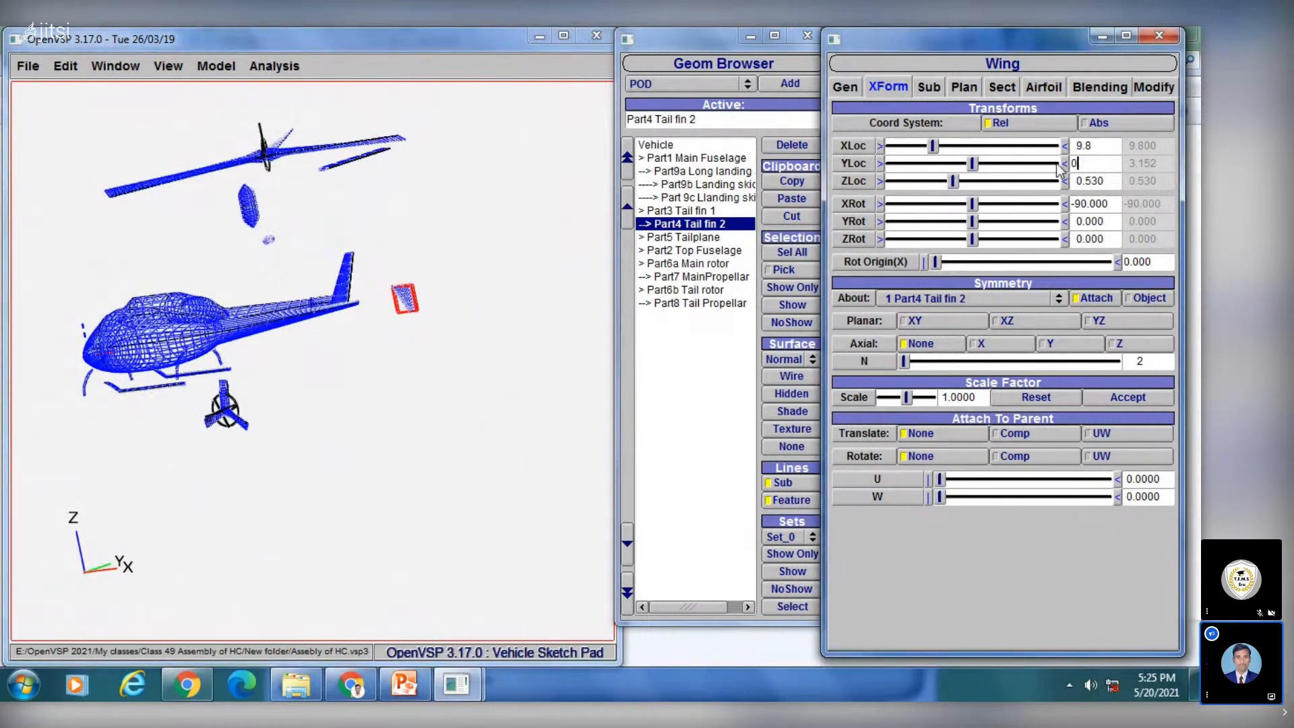
key(Return)
mouse_move(404, 352)
mouse_down()
mouse_move(243, 393)
mouse_move(362, 287)
mouse_move(259, 356)
mouse_up()
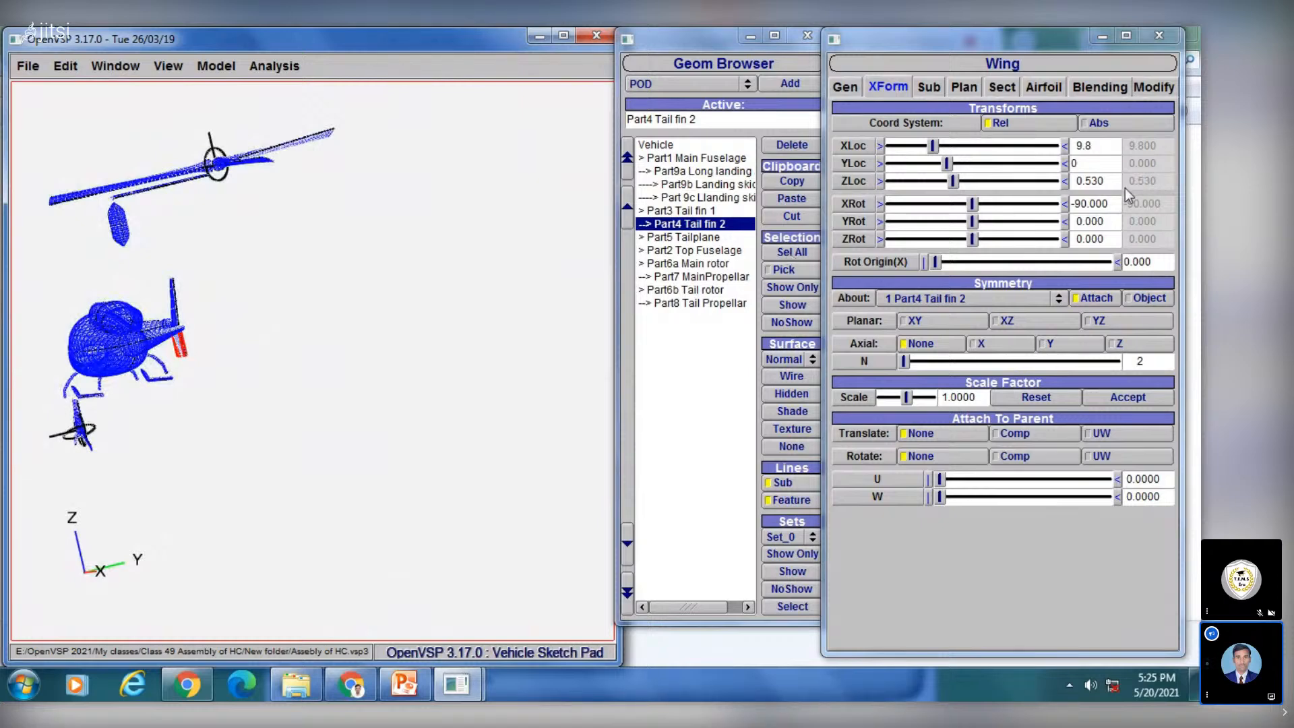
drag(200, 372, 418, 278)
click(657, 351)
drag(283, 239, 434, 369)
drag(75, 364, 113, 422)
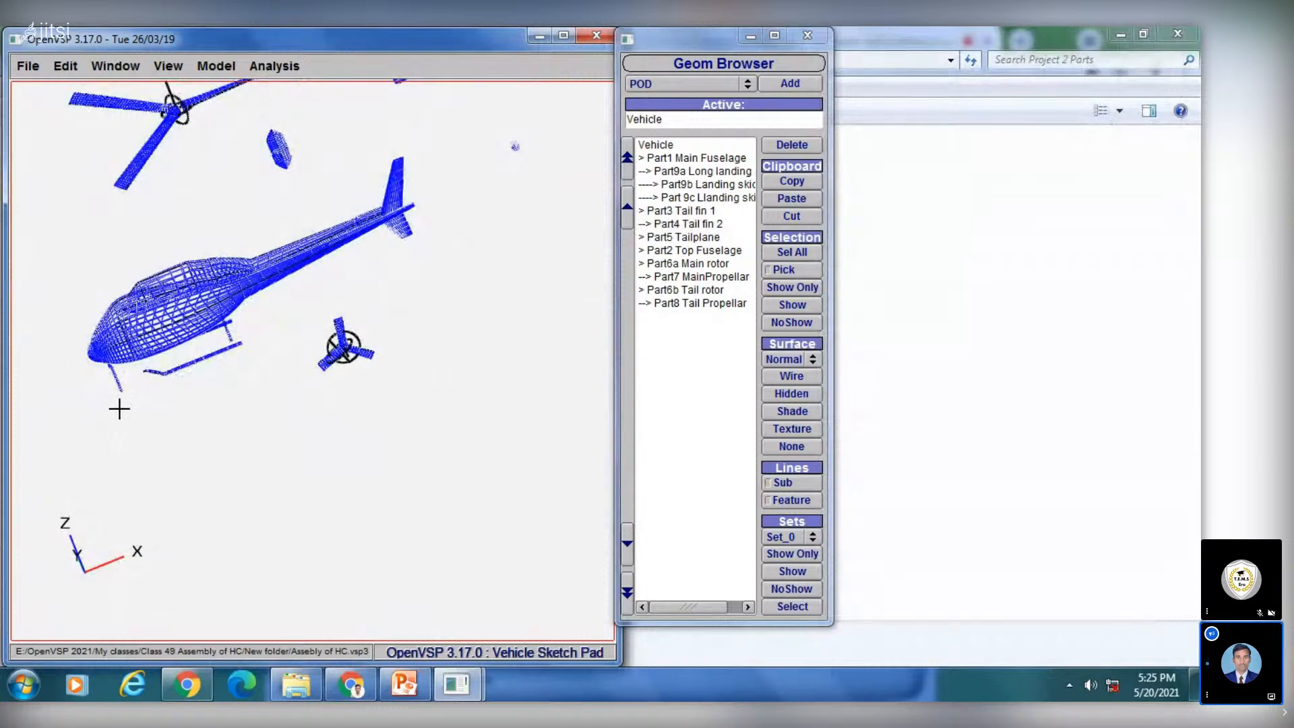
Step: Select Part5 Tailplane and switch to PowerPoint to check where the tailplane sits in the AS355 sketch, returning to OpenVSP
click(684, 236)
middle_drag(336, 295, 262, 442)
drag(321, 286, 211, 268)
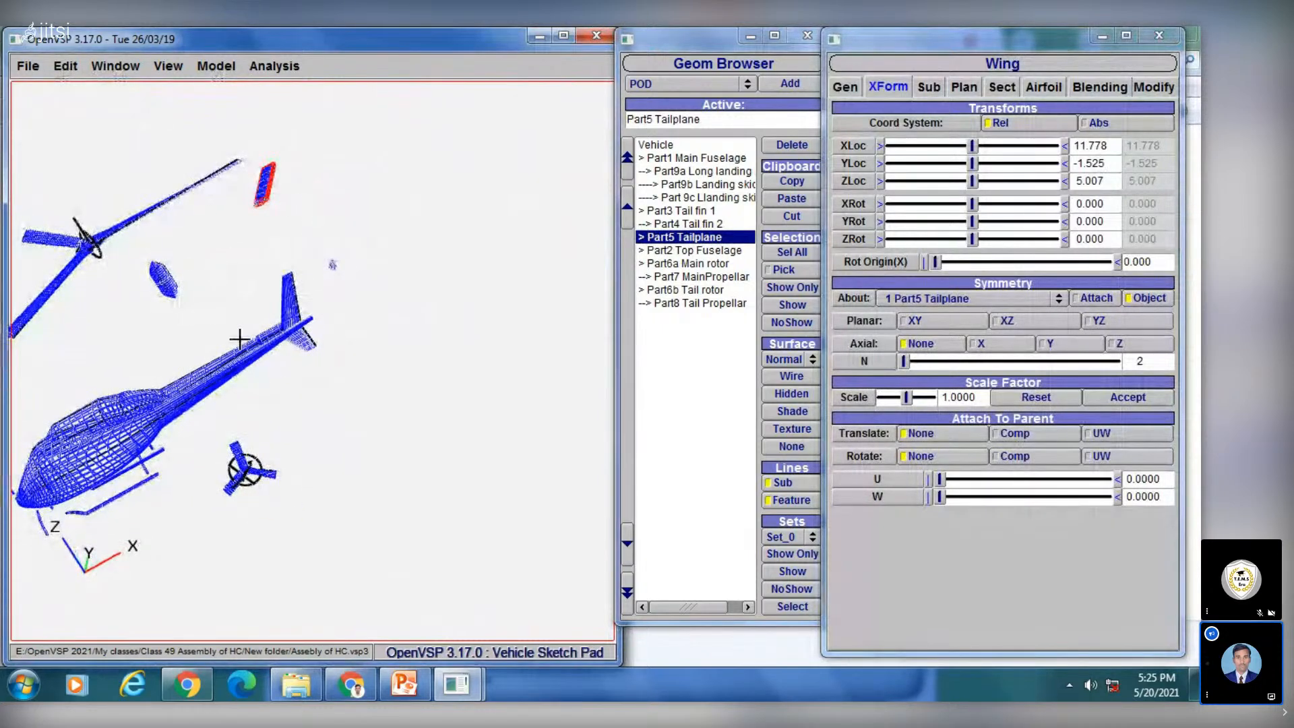
click(403, 686)
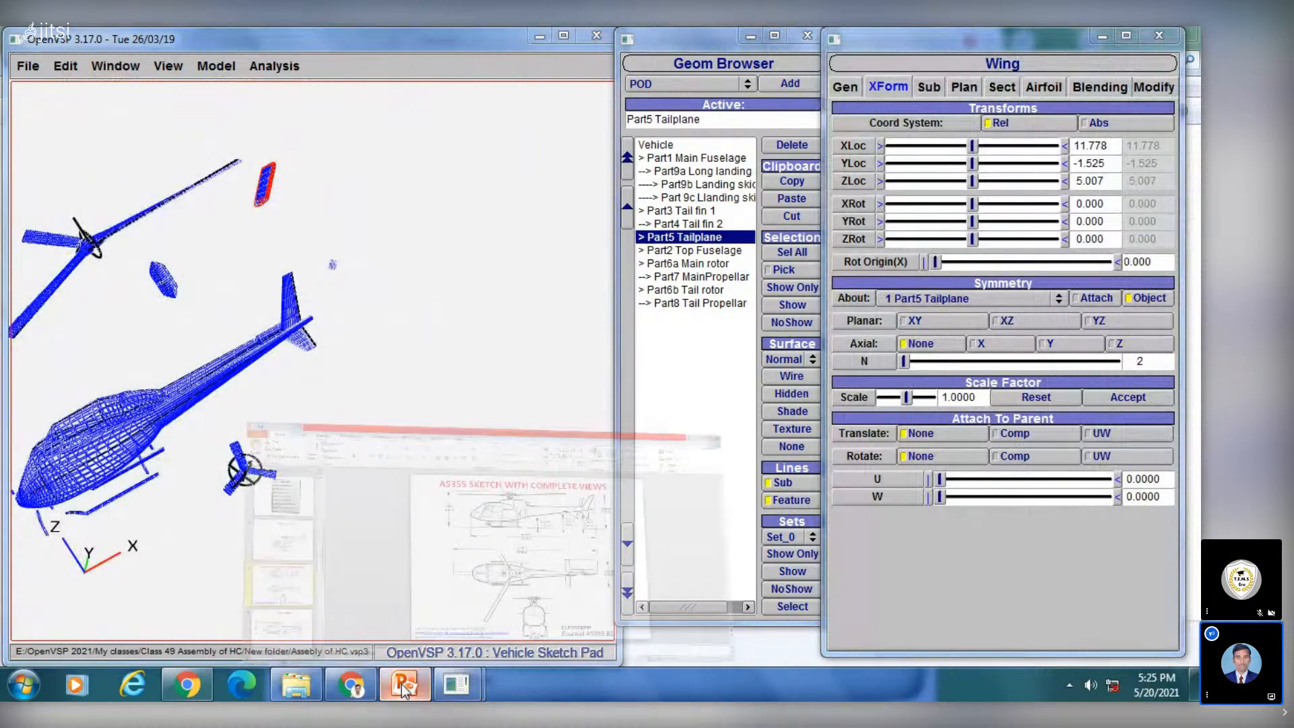
scroll(557, 399, up, 1)
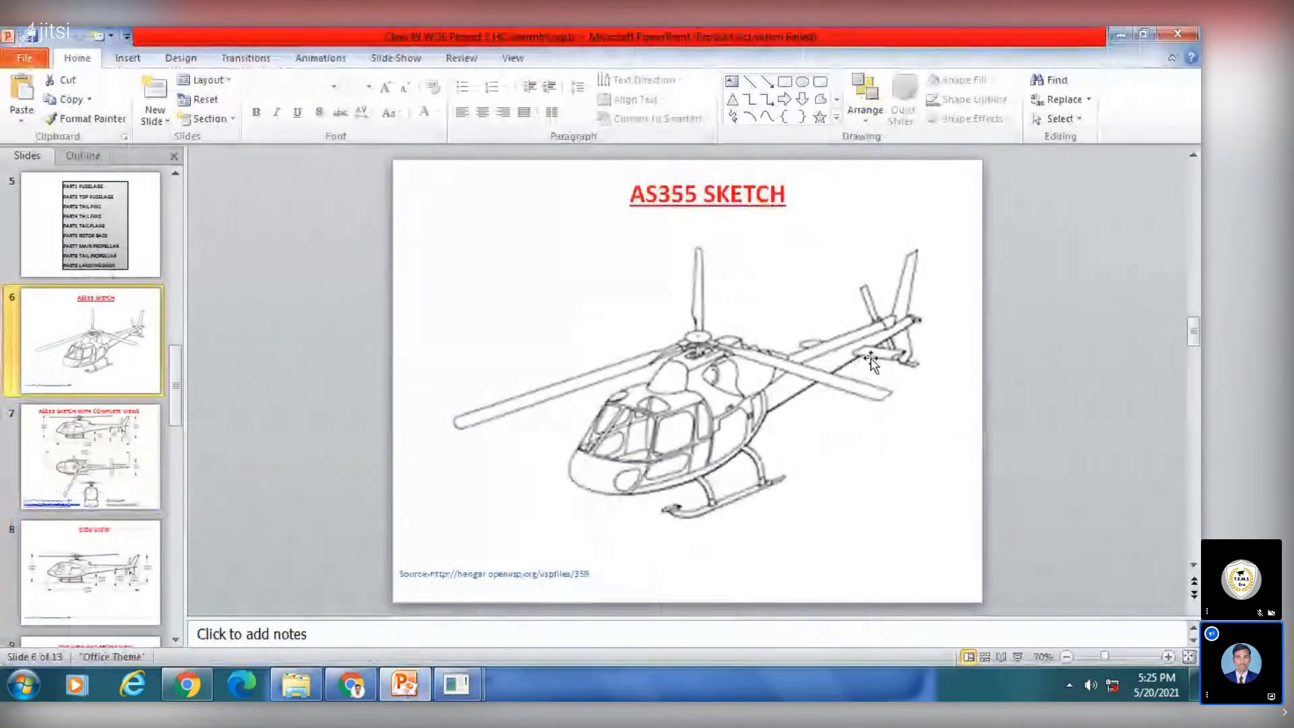
click(402, 684)
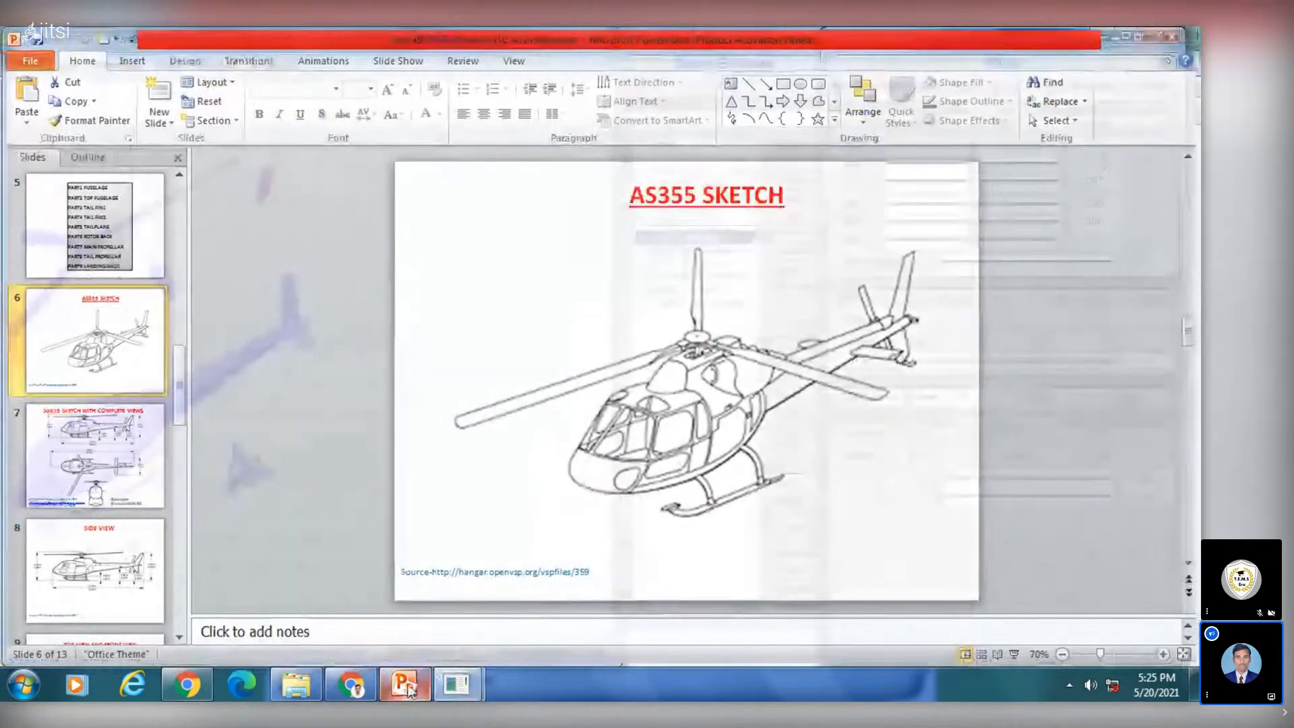
Step: Roughly move Part5 Tailplane toward the tail boom at XLoc 9.387 and ZLoc 1.093
drag(256, 273, 400, 376)
drag(972, 181, 960, 148)
click(963, 182)
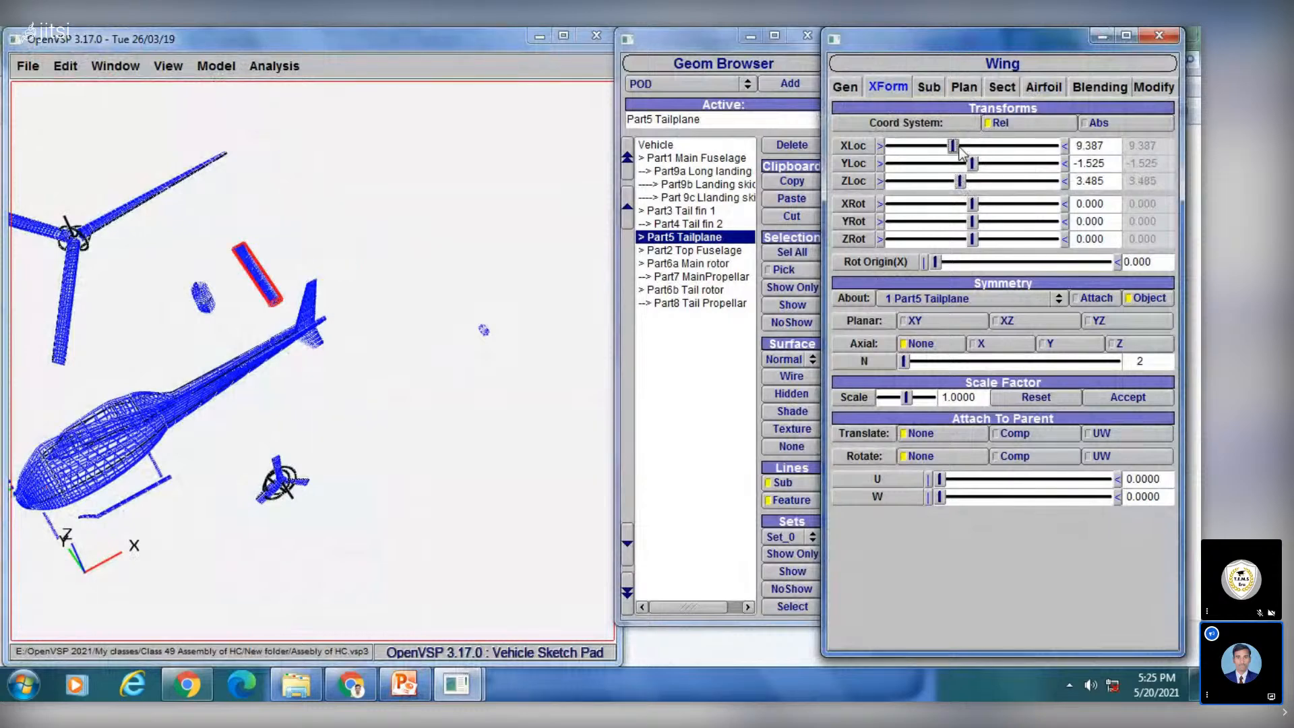
drag(959, 183, 940, 183)
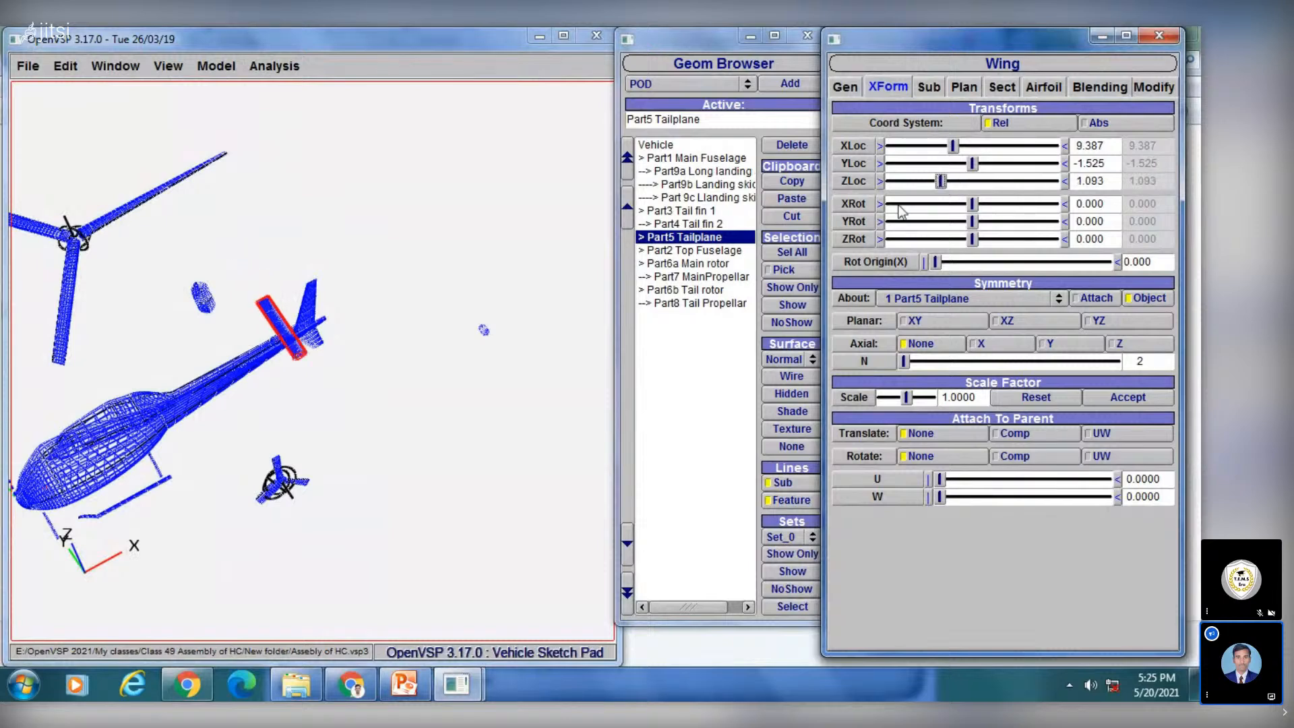
Step: Position Part5 Tailplane on the tail boom with an XLoc of 8.3 and a ZLoc of 0.55
drag(355, 374, 90, 427)
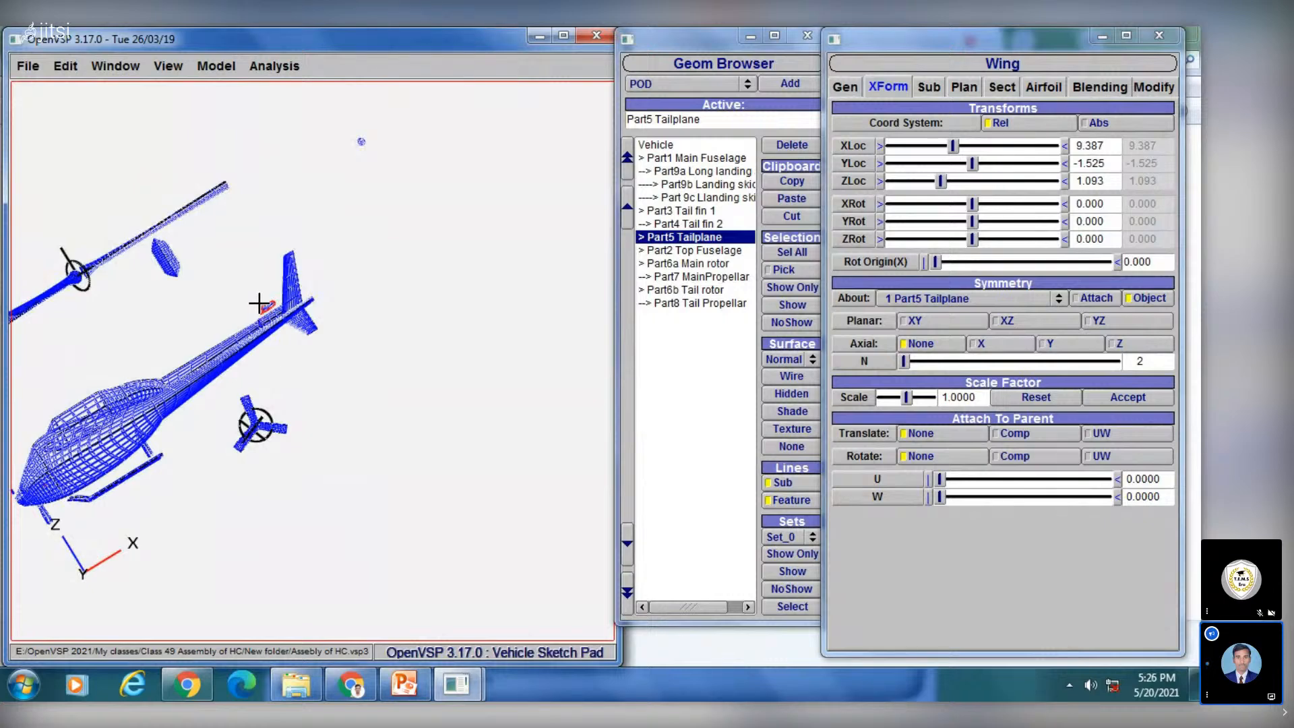
drag(220, 338, 316, 404)
drag(278, 315, 255, 302)
drag(338, 324, 267, 313)
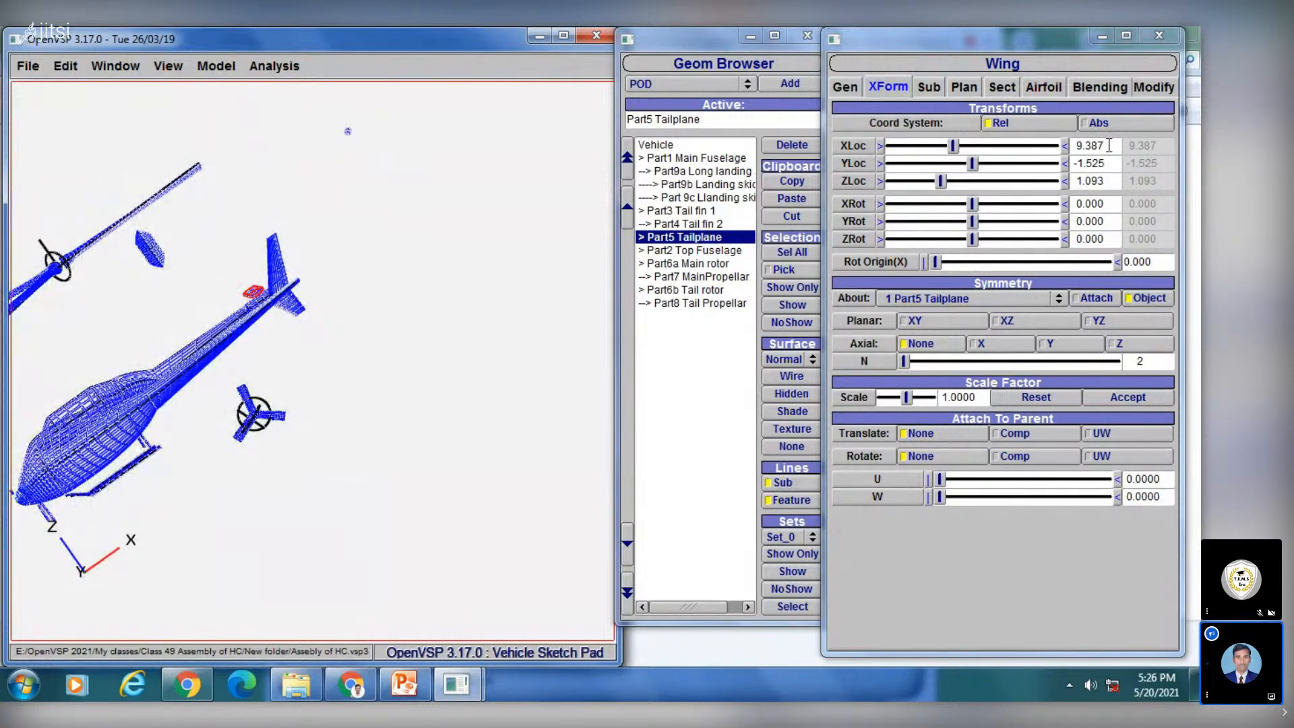
drag(1108, 145, 1060, 144)
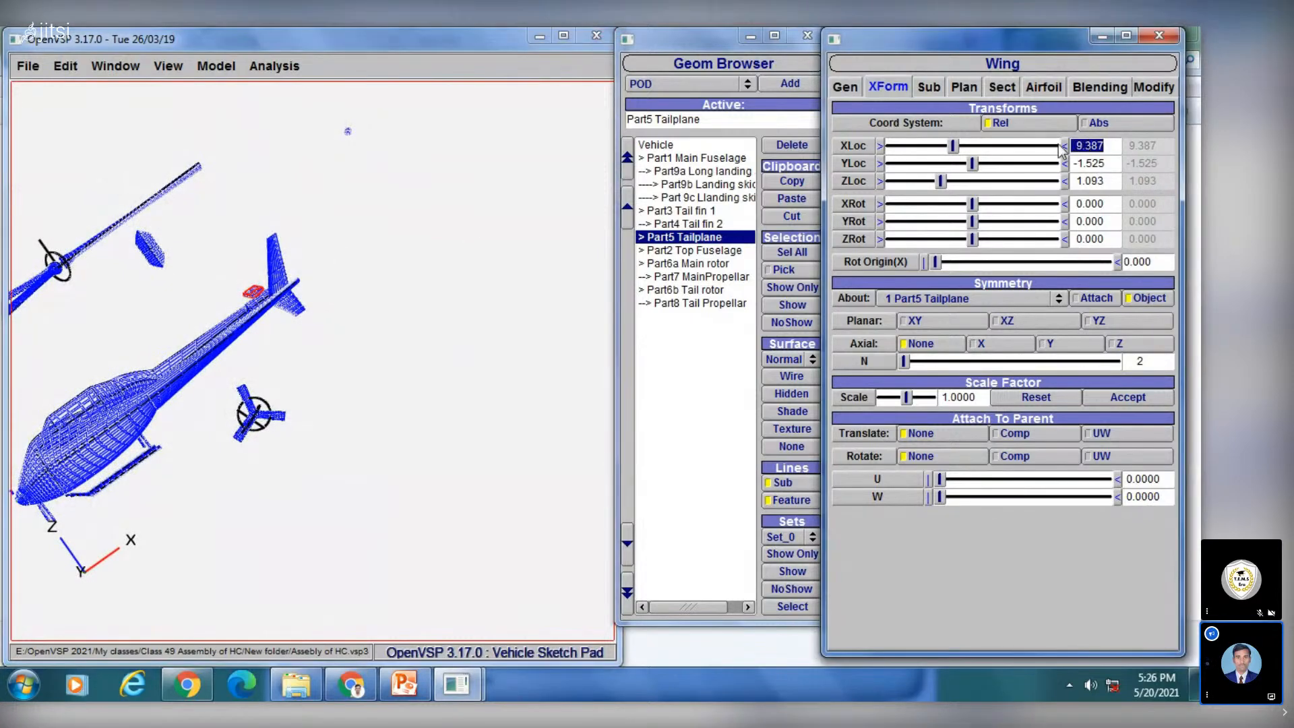
text(8)
key(Return)
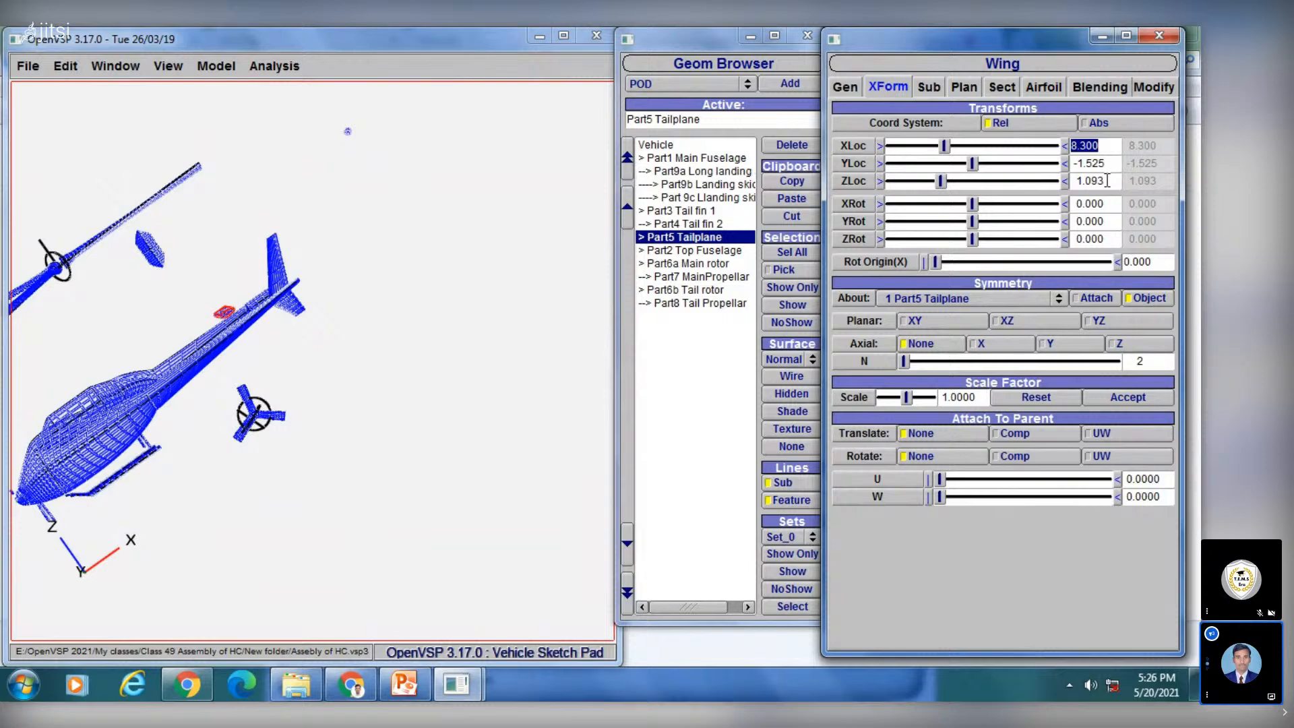
drag(1107, 181, 1079, 179)
text(0)
key(Return)
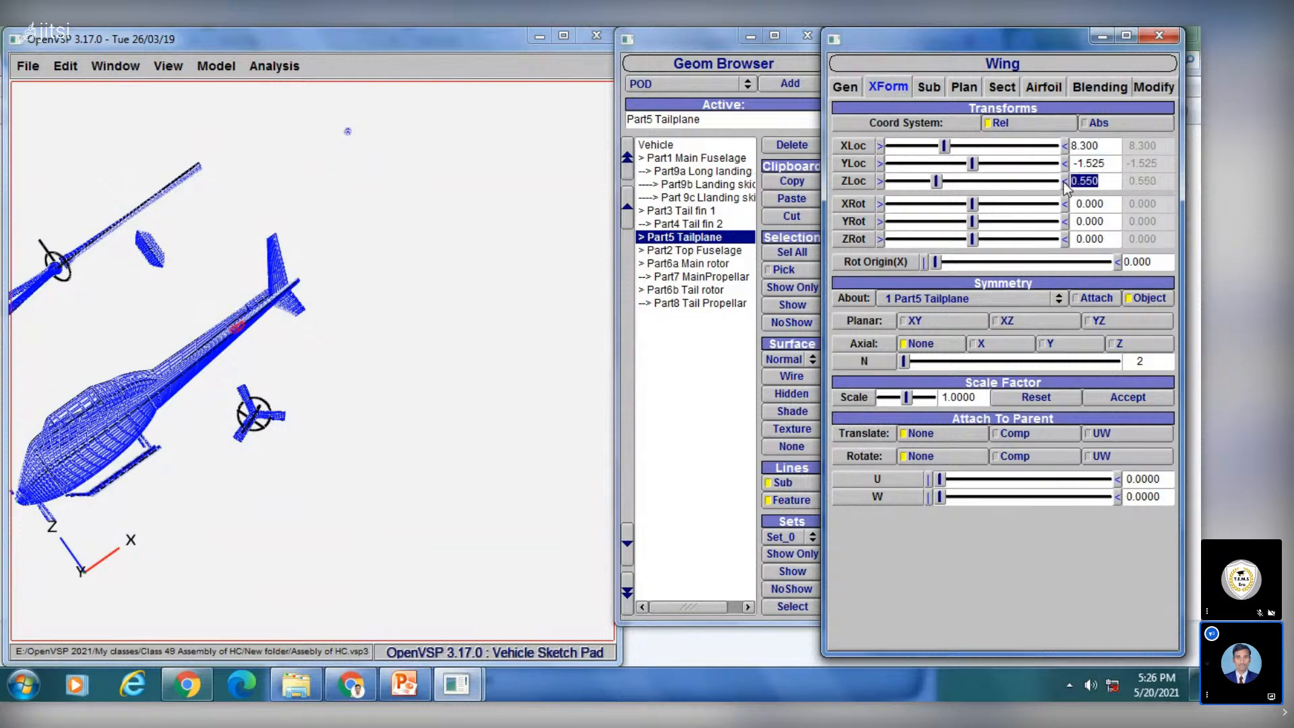
Step: Inspect the tailplane on the tail boom and compare its placement with the AS355 sketch in PowerPoint
click(698, 373)
drag(327, 335, 274, 358)
middle_drag(274, 358, 400, 315)
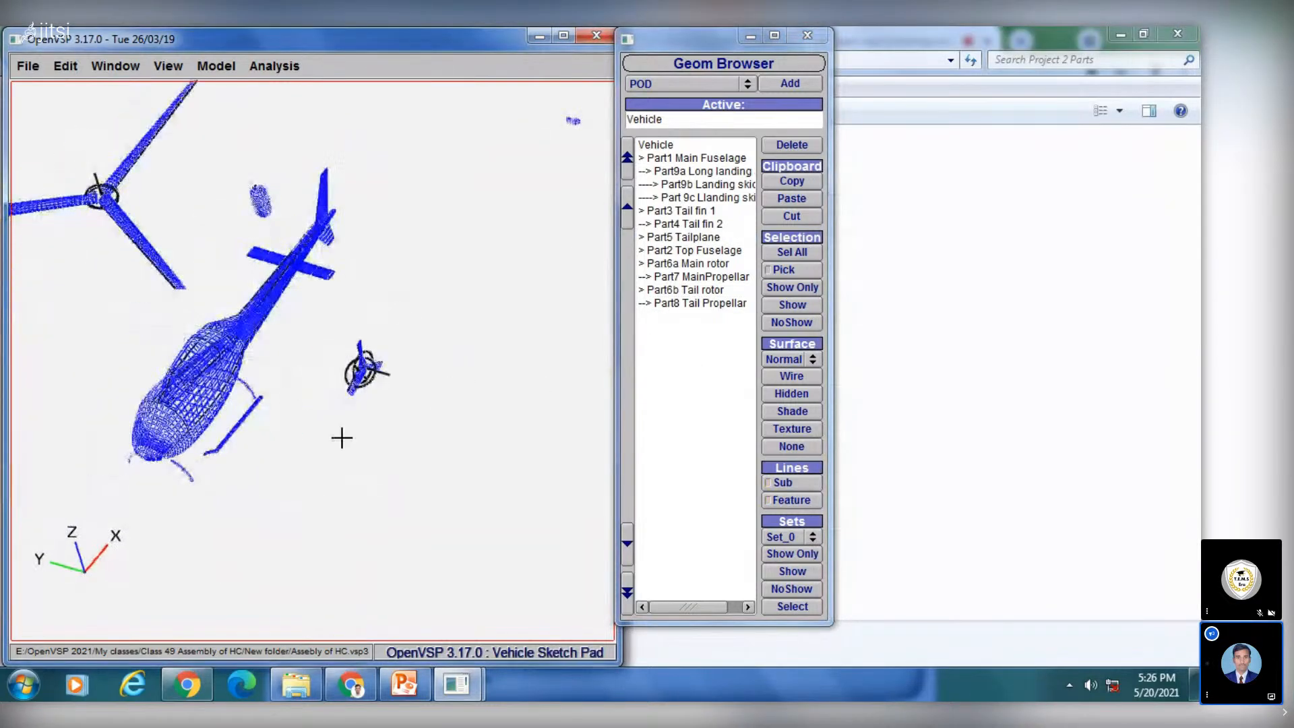
click(403, 683)
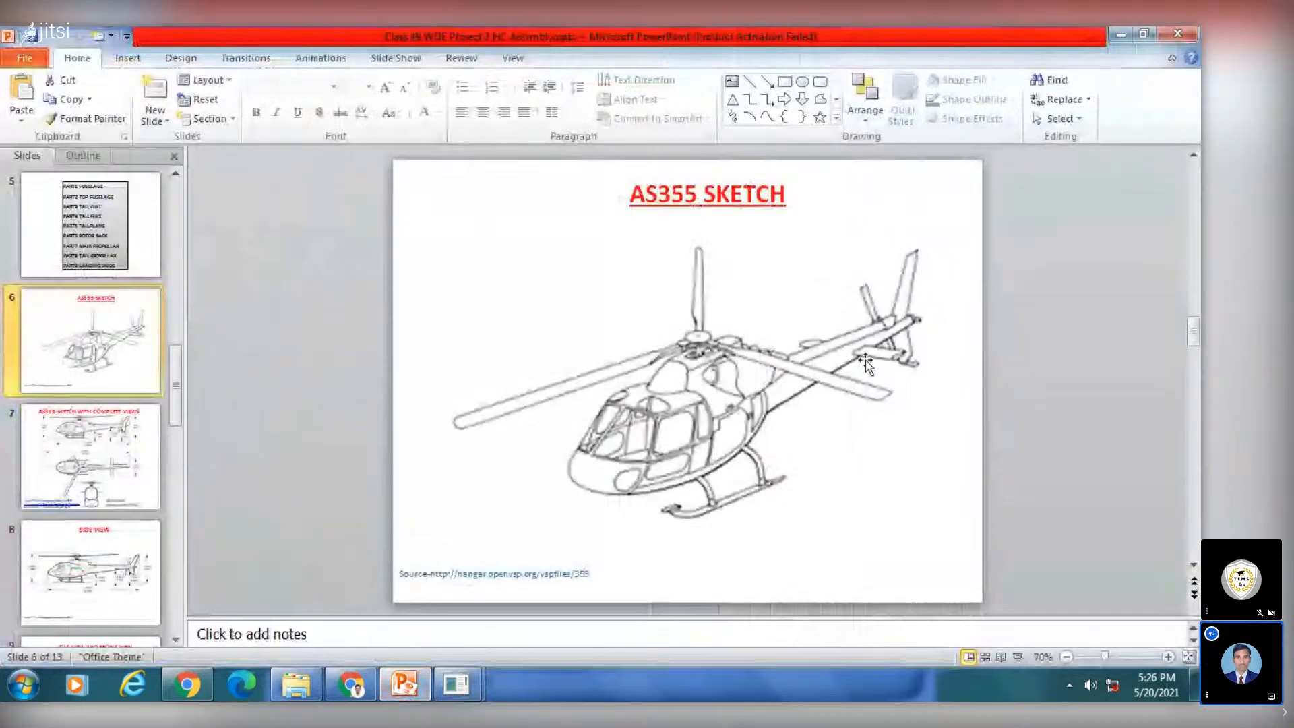
click(404, 683)
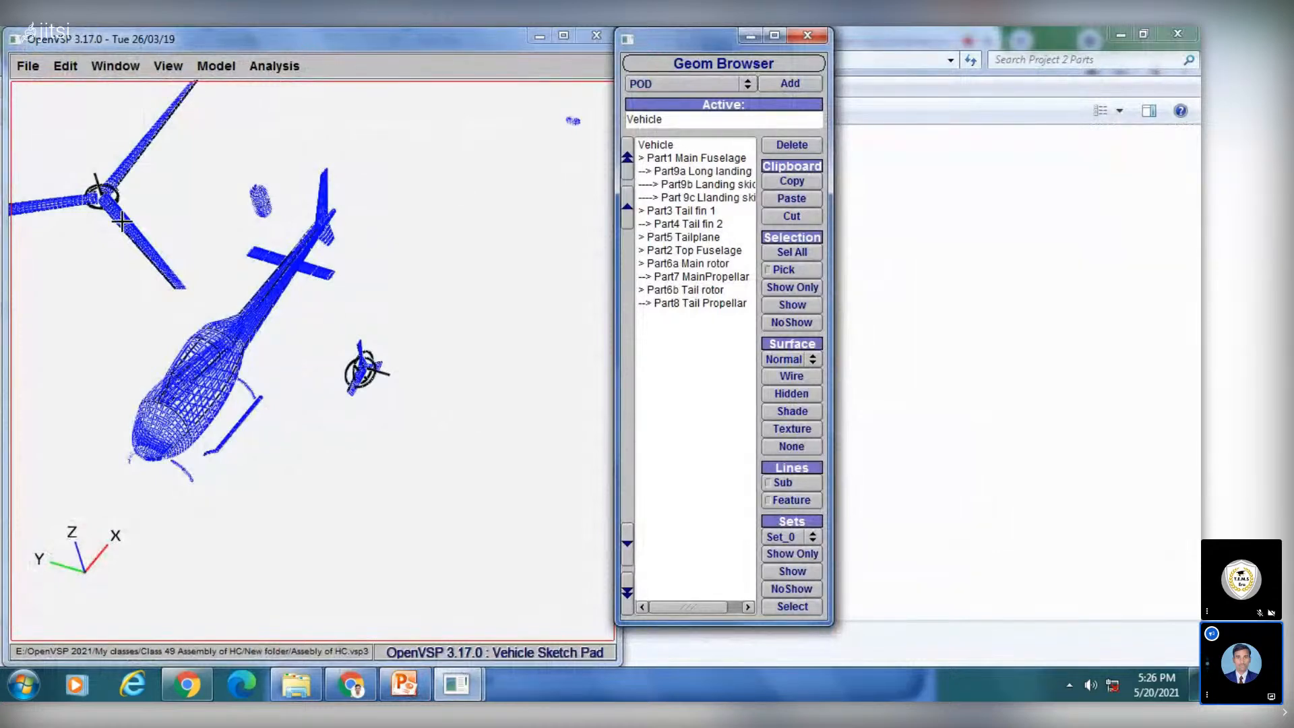
Step: Select Part6a Main rotor and move it forward above the fuselage to an XLoc of 3.709
click(681, 264)
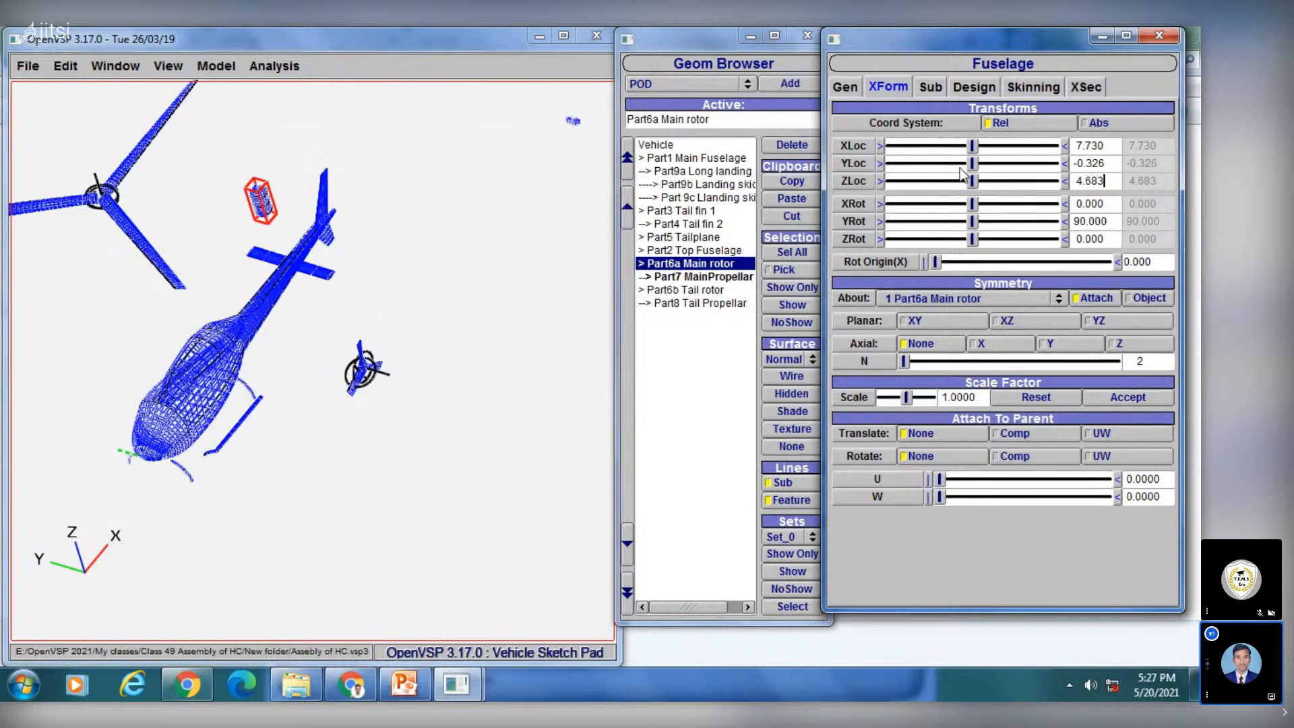
drag(180, 359, 154, 343)
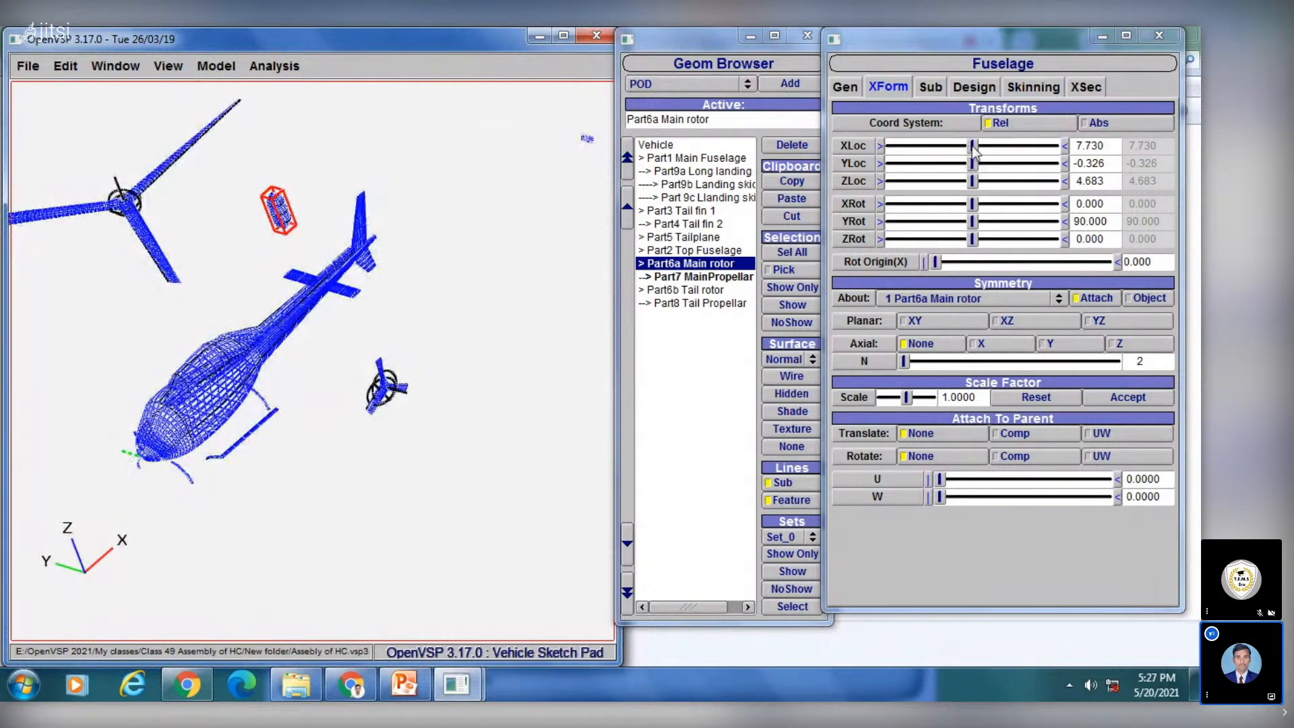
click(997, 154)
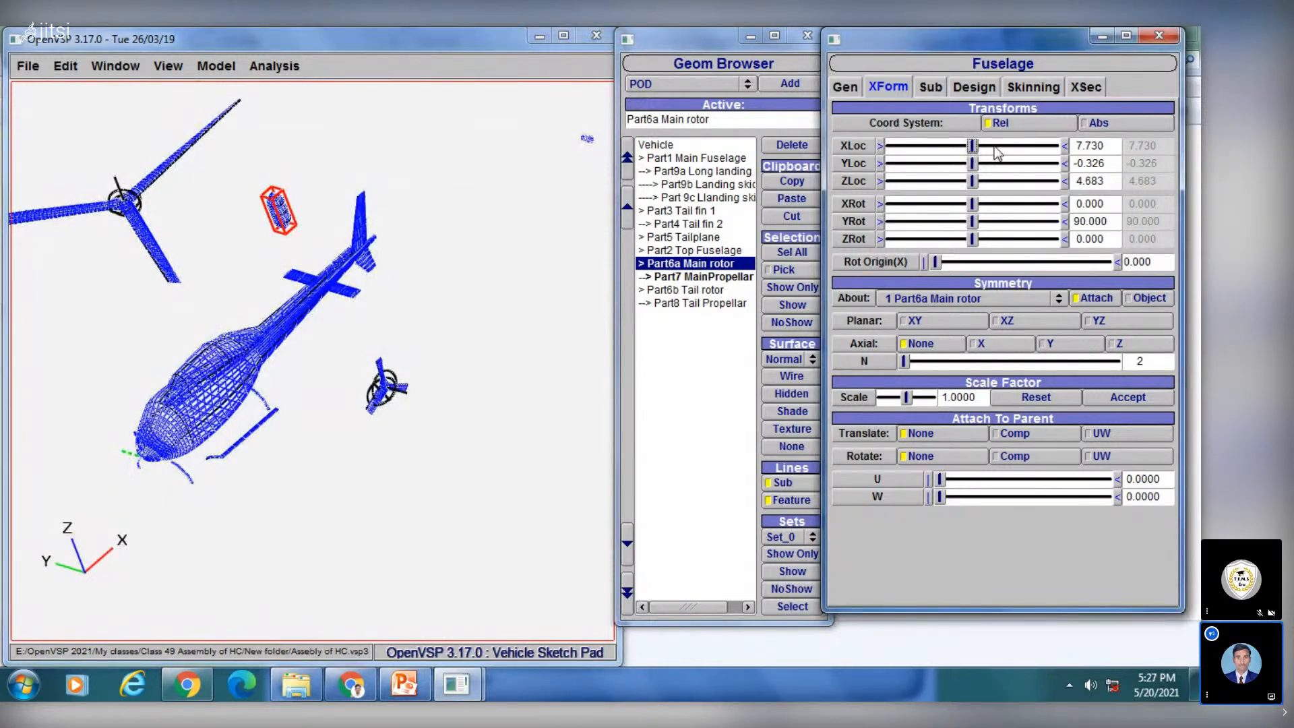
click(995, 147)
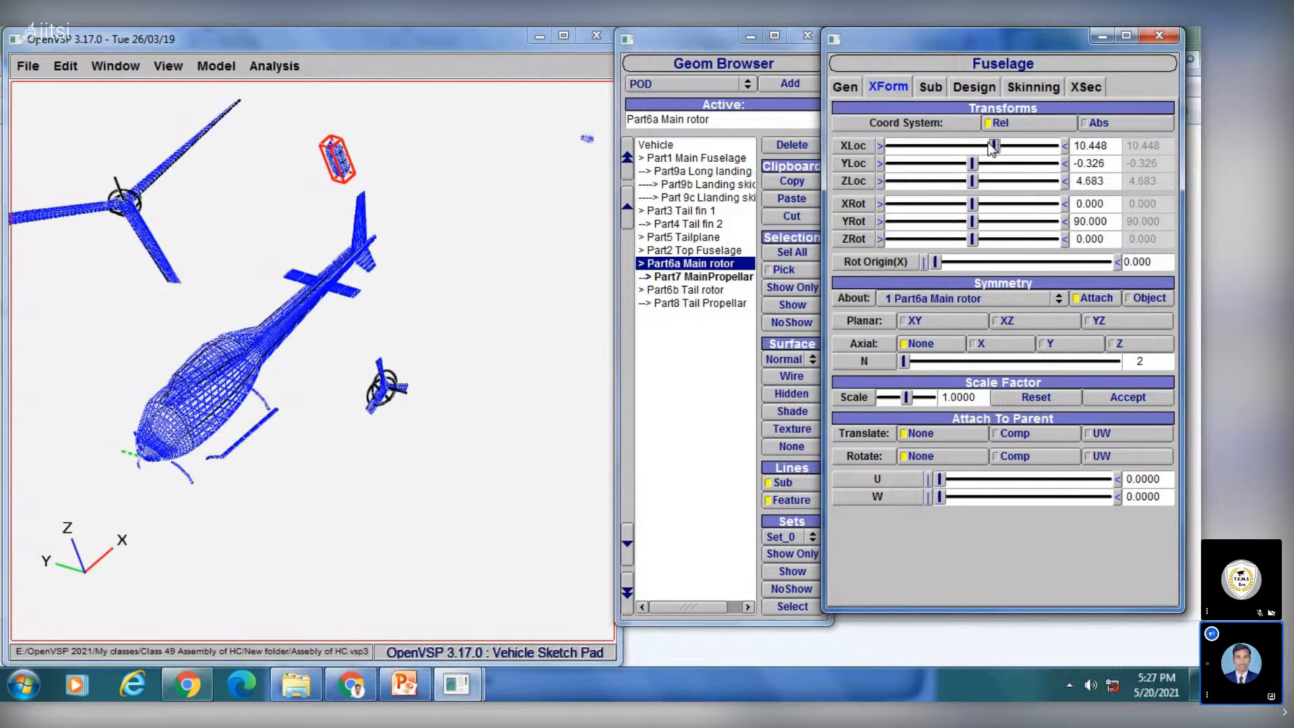
click(941, 153)
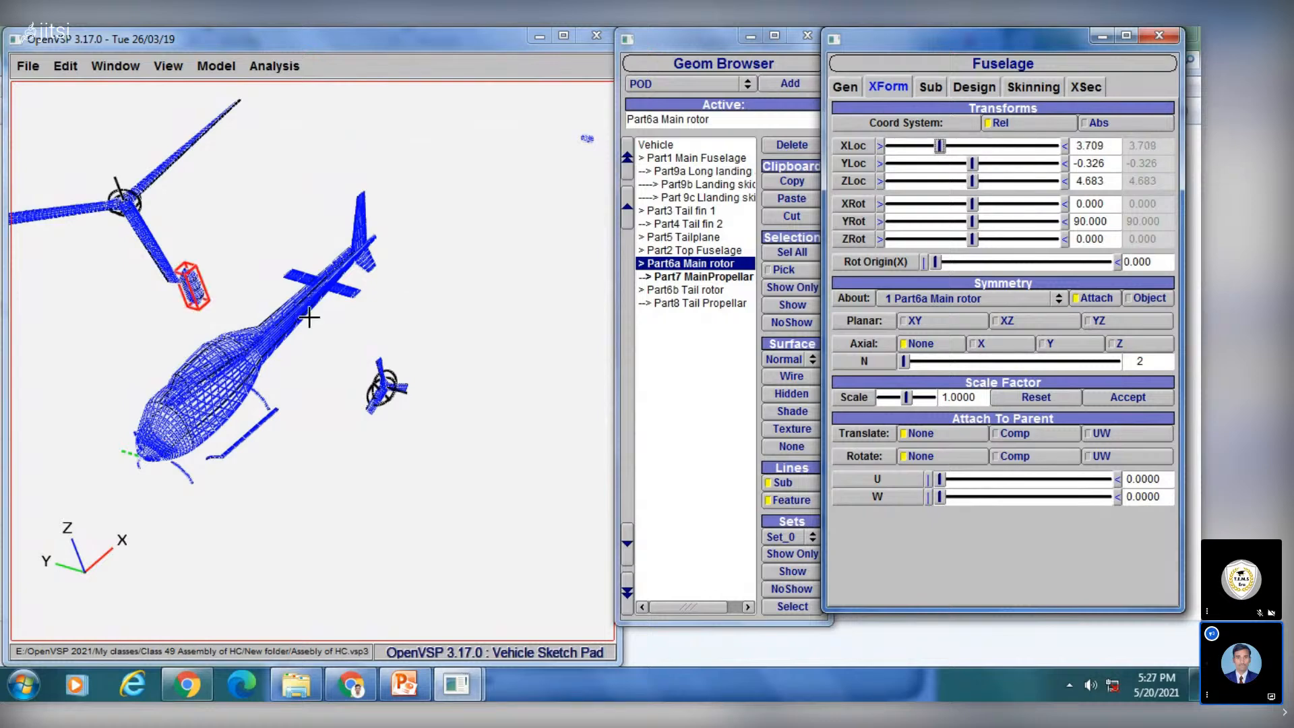
Step: Center Part6a Main rotor with a YLoc of 0 and set its XLoc to 3.6
drag(309, 316, 429, 249)
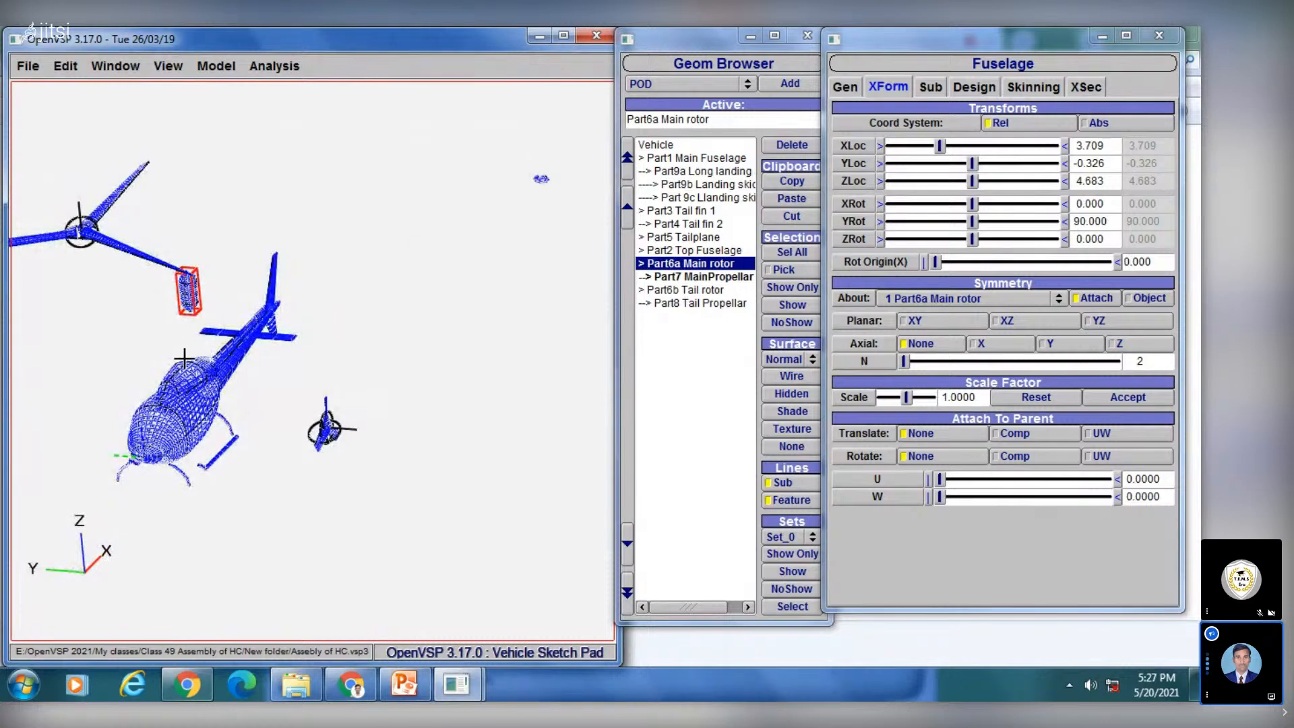
double_click(1113, 164)
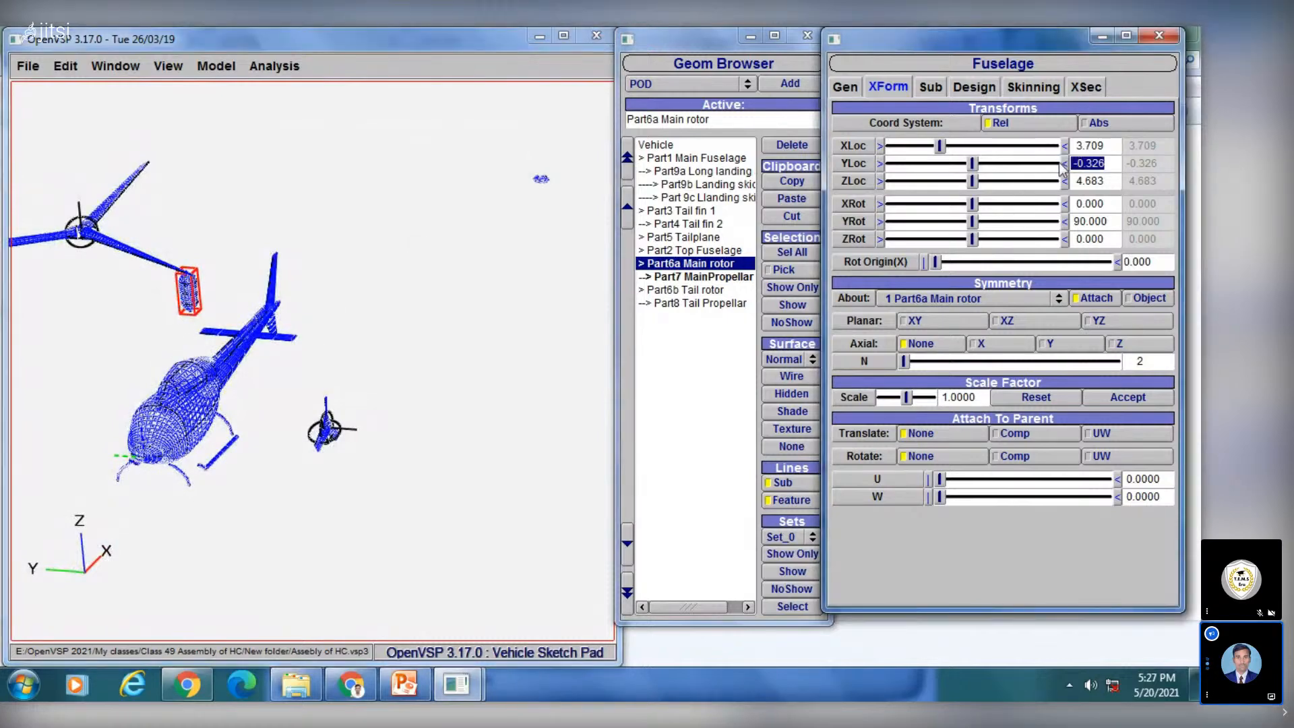
text(0)
key(Return)
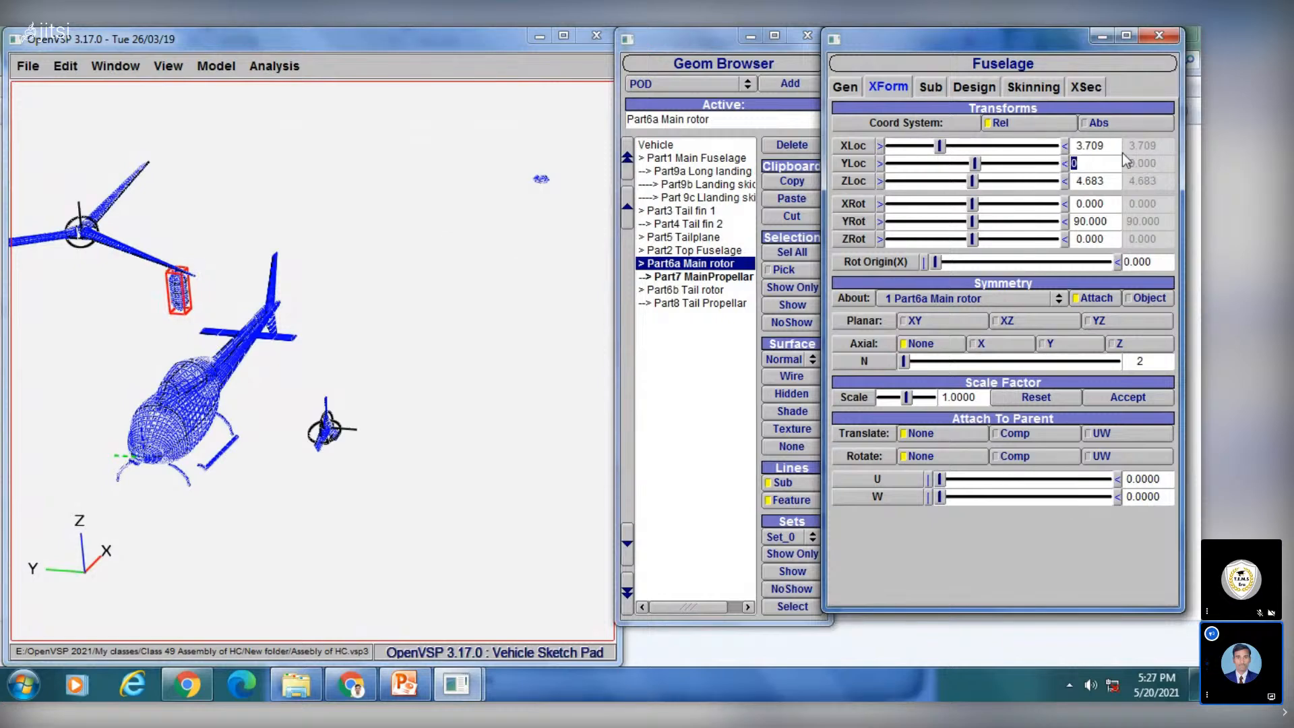
drag(1110, 147, 1088, 143)
key(BackSpace)
text(6)
key(Return)
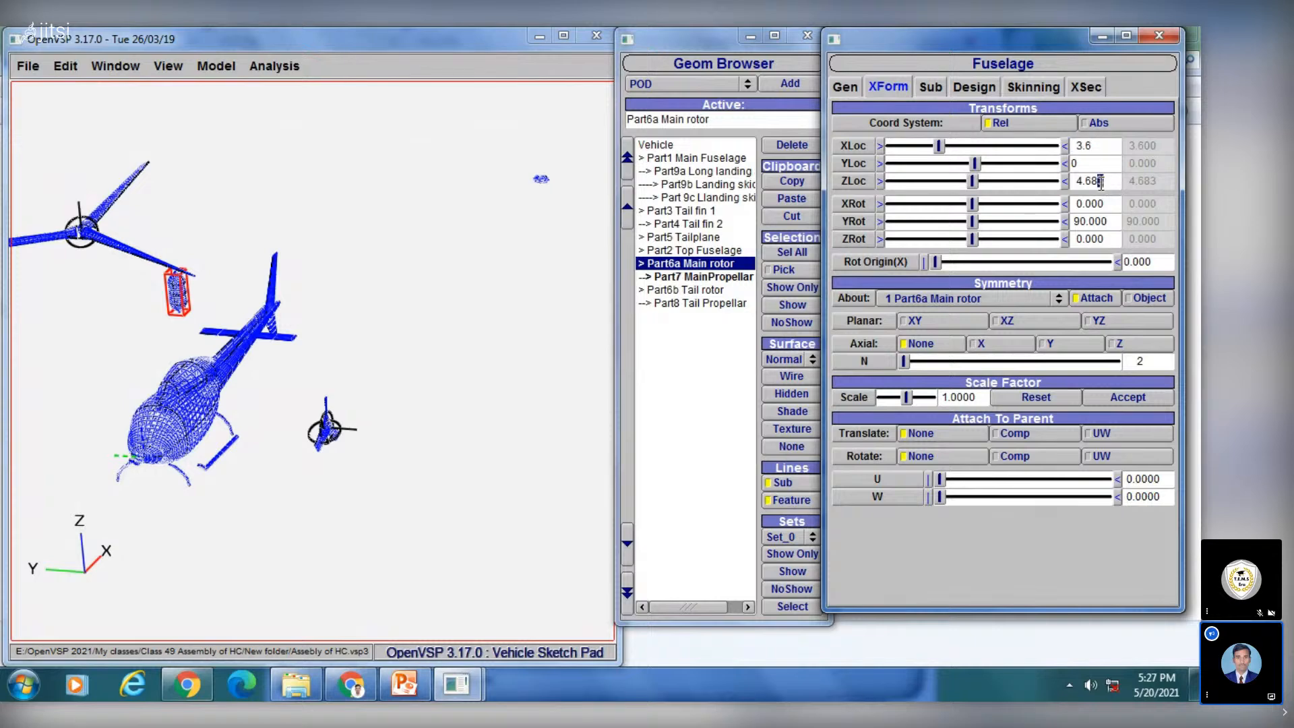
Step: Lower Part6a Main rotor onto the fuselage roof with a ZLoc of 2.4 and check its placement
drag(1099, 182, 1062, 184)
text(2.4)
key(Return)
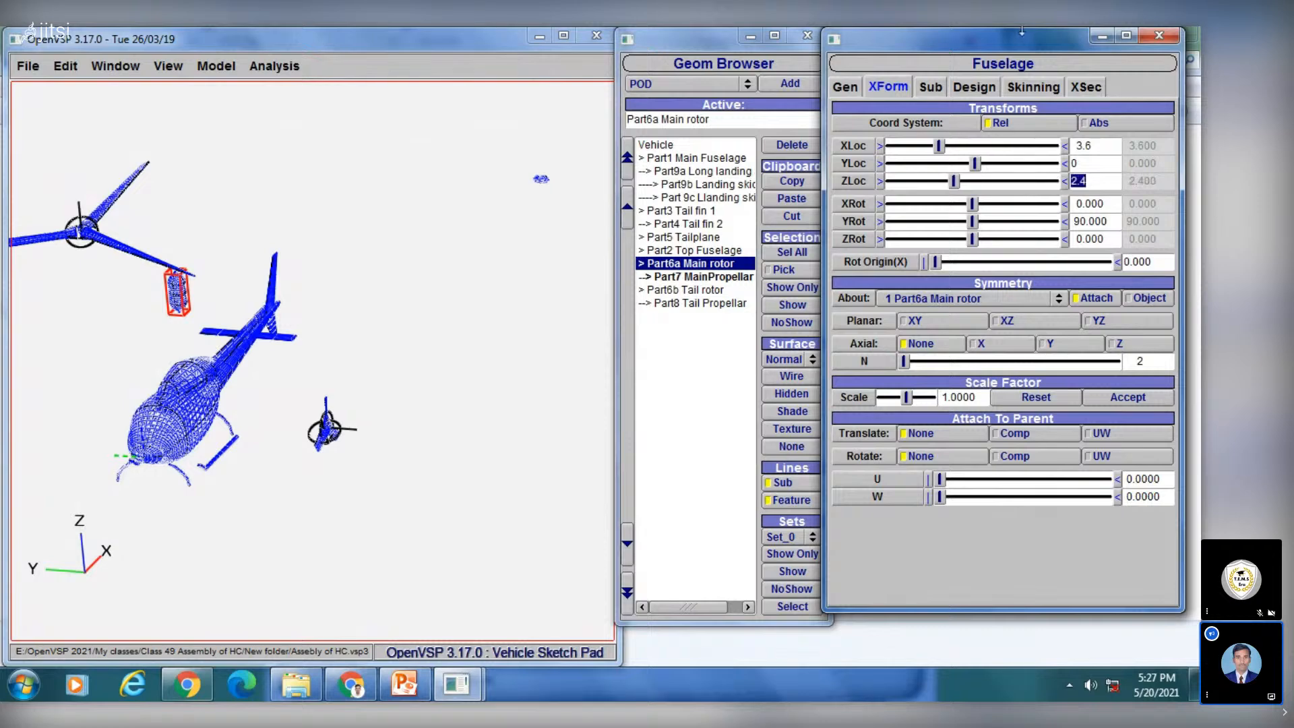
click(668, 369)
drag(114, 378, 193, 375)
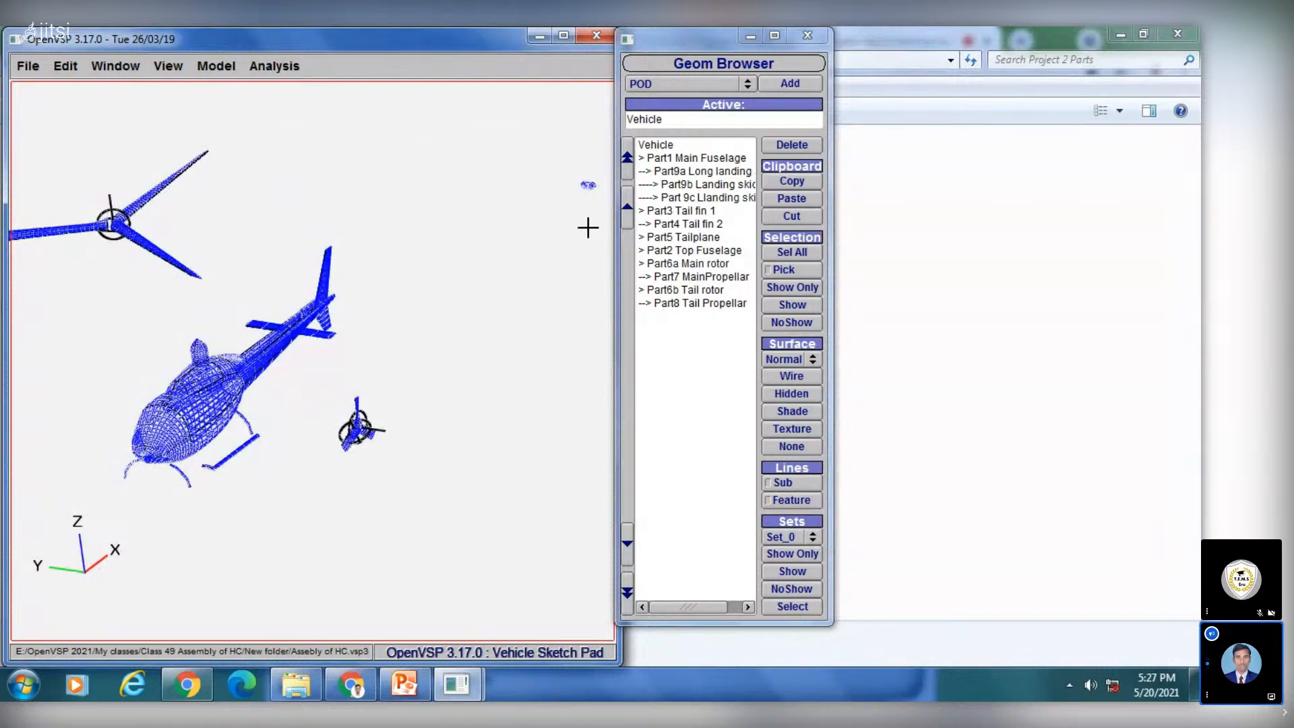
Step: Select Part7 MainPropellar and shift it aft to an XLoc of 6.643
click(698, 277)
drag(81, 202, 207, 362)
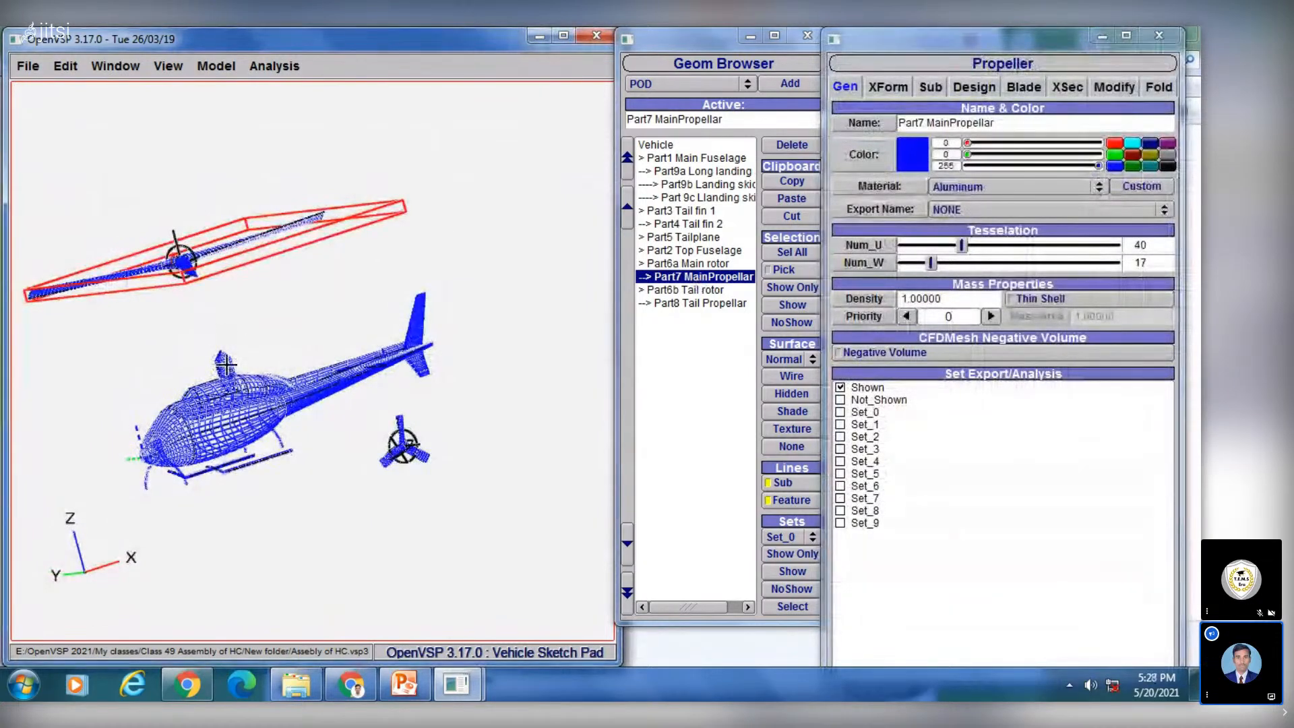
drag(196, 355, 215, 352)
right_drag(216, 352, 330, 357)
click(886, 88)
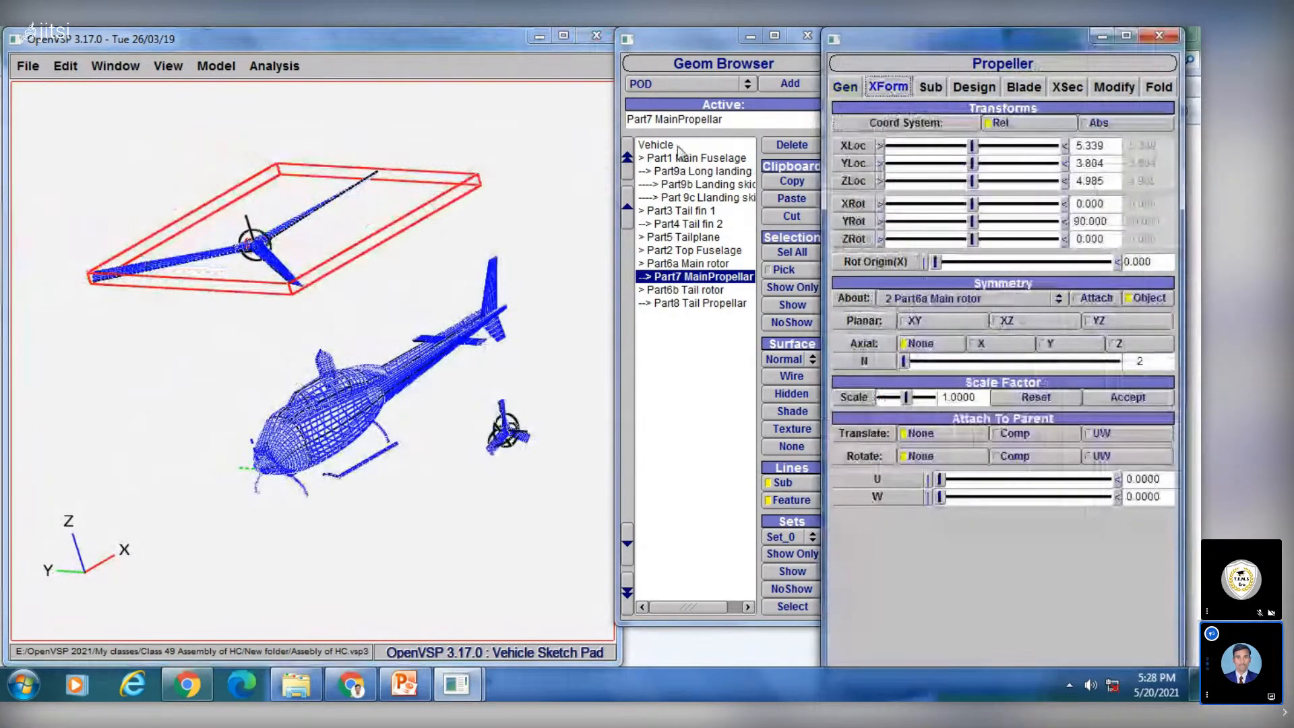
click(972, 147)
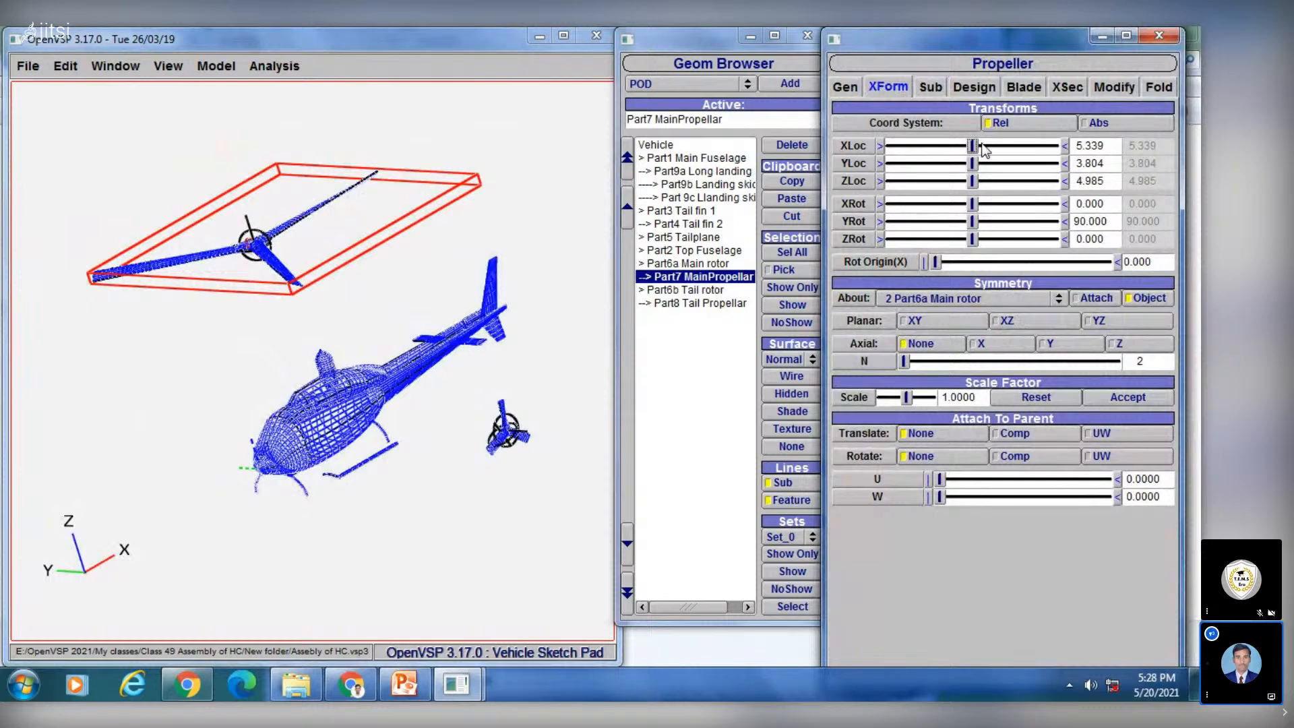
click(982, 146)
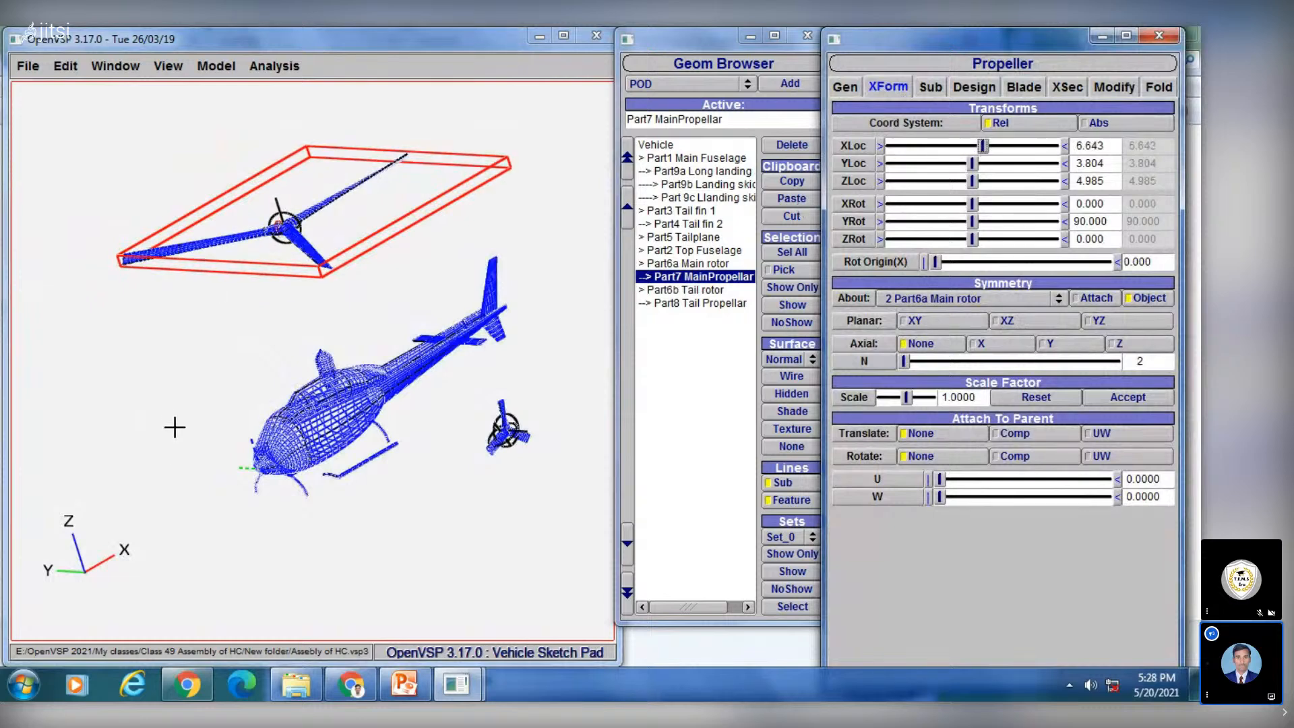
Step: Lower Part7 MainPropellar to about the height of the main rotor mast, at a ZLoc of 1.507
click(971, 182)
click(985, 180)
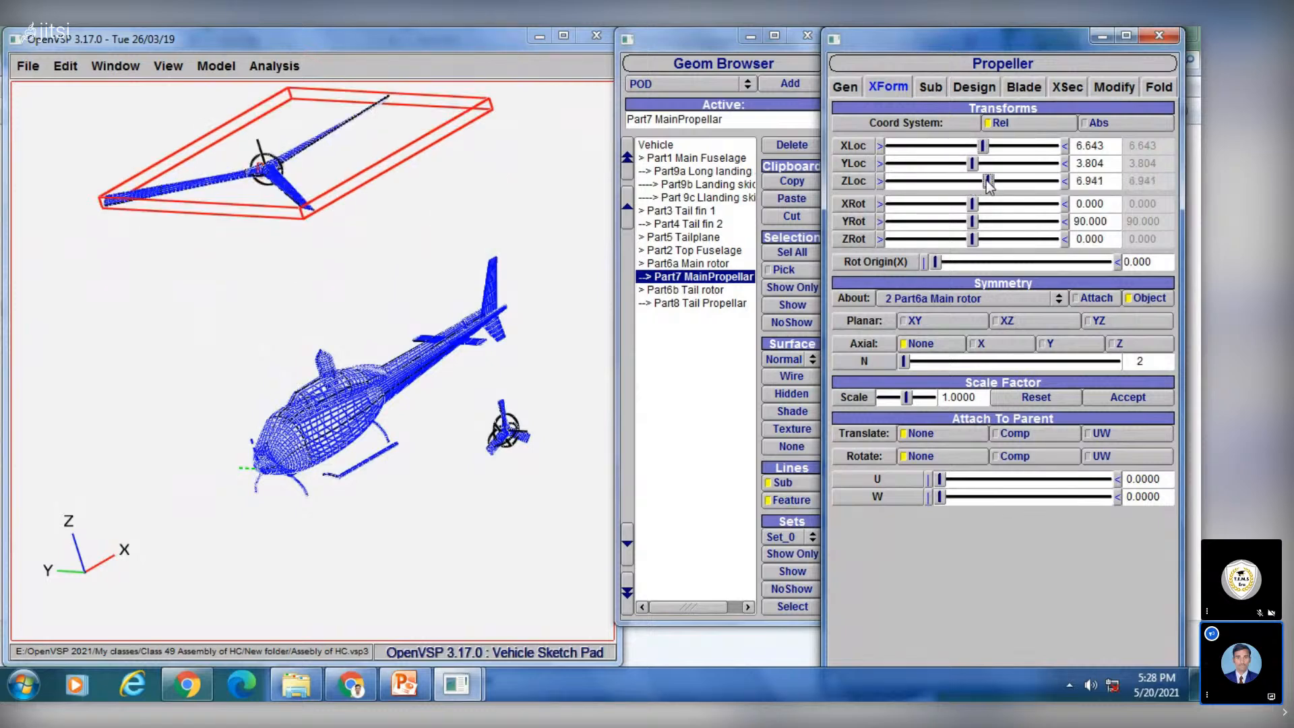
click(920, 180)
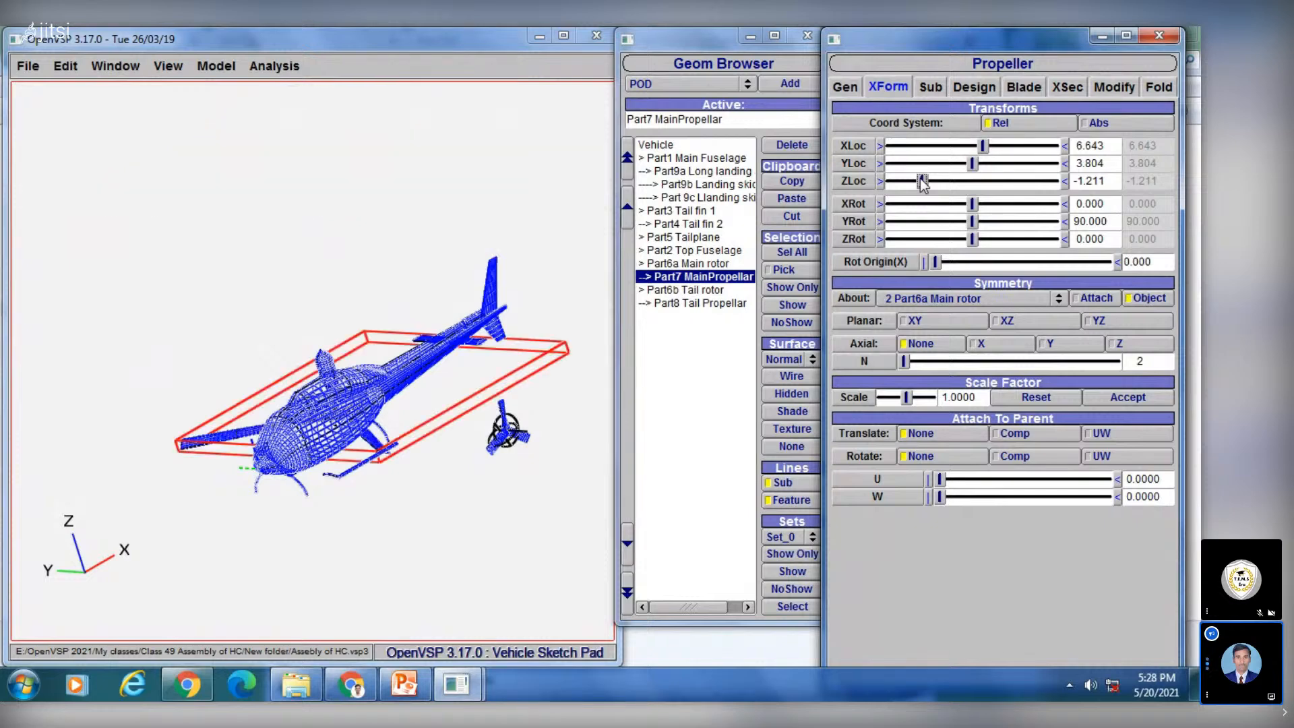
click(946, 181)
drag(946, 182, 940, 180)
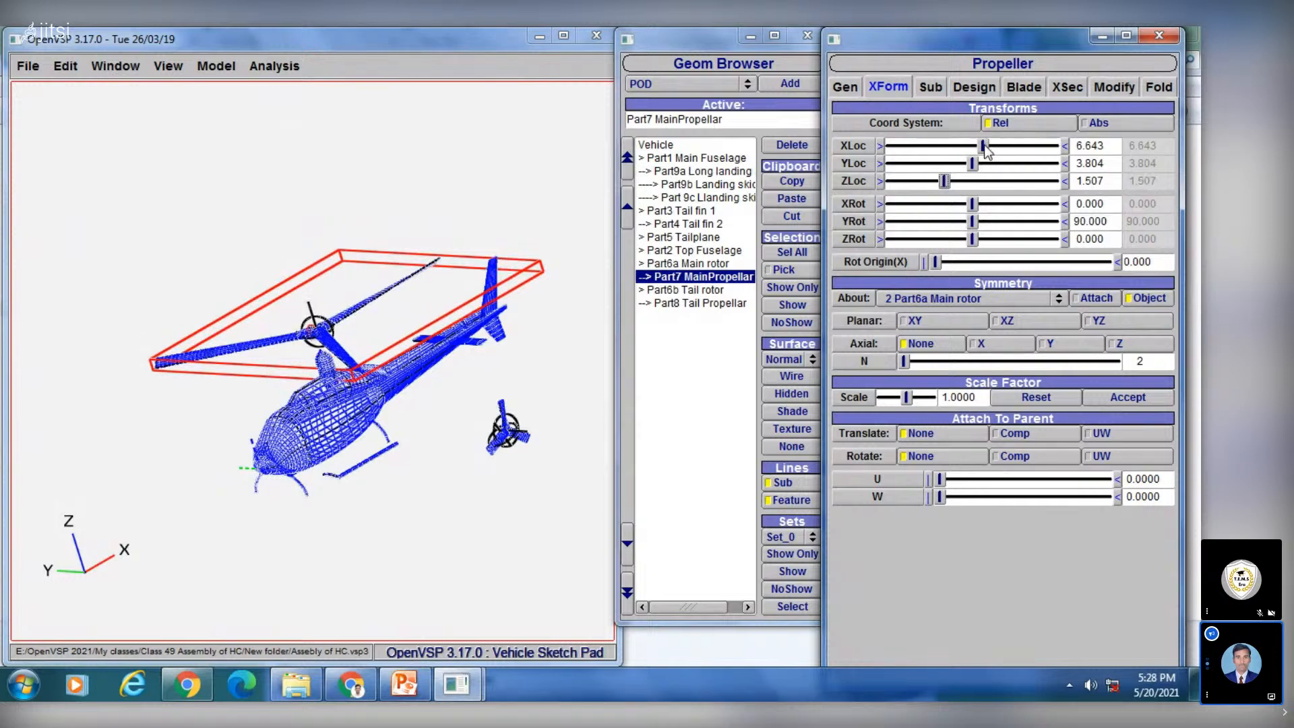
Step: Set the XLoc of Part7 MainPropellar to 3.6 to match the main rotor
click(983, 146)
drag(983, 146, 970, 145)
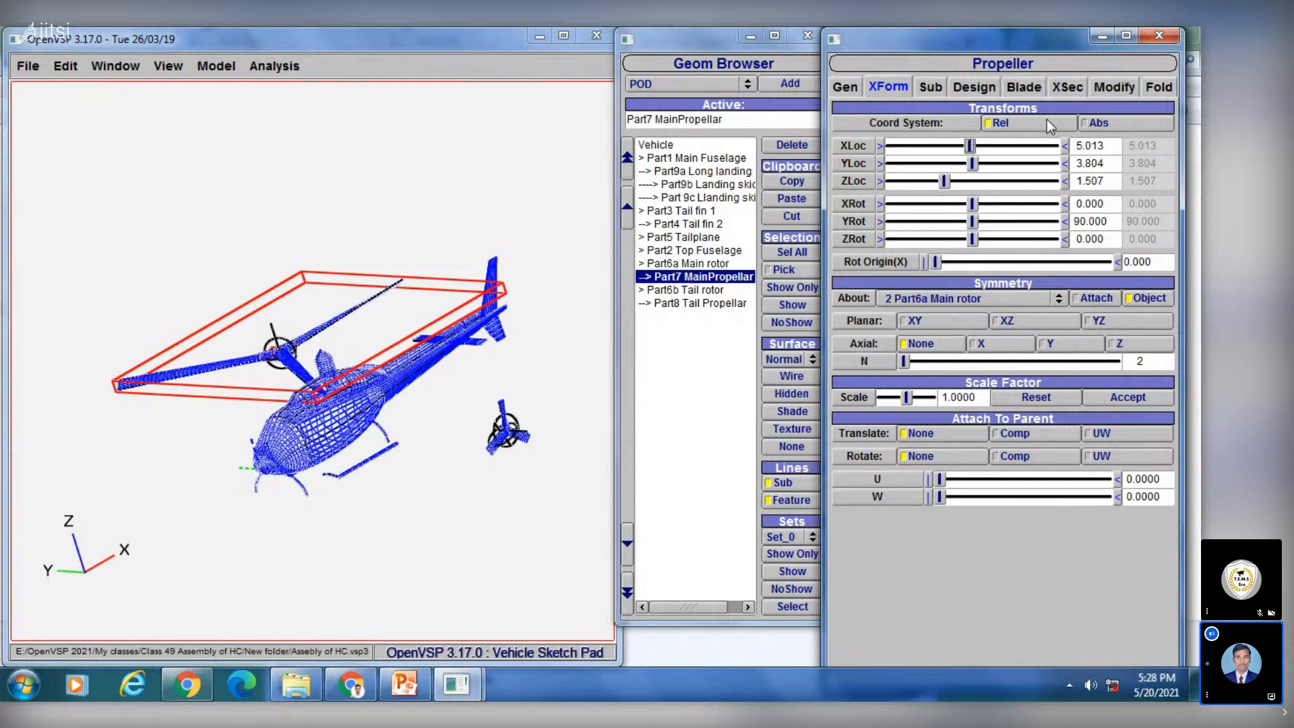
click(977, 144)
drag(1105, 146, 1077, 146)
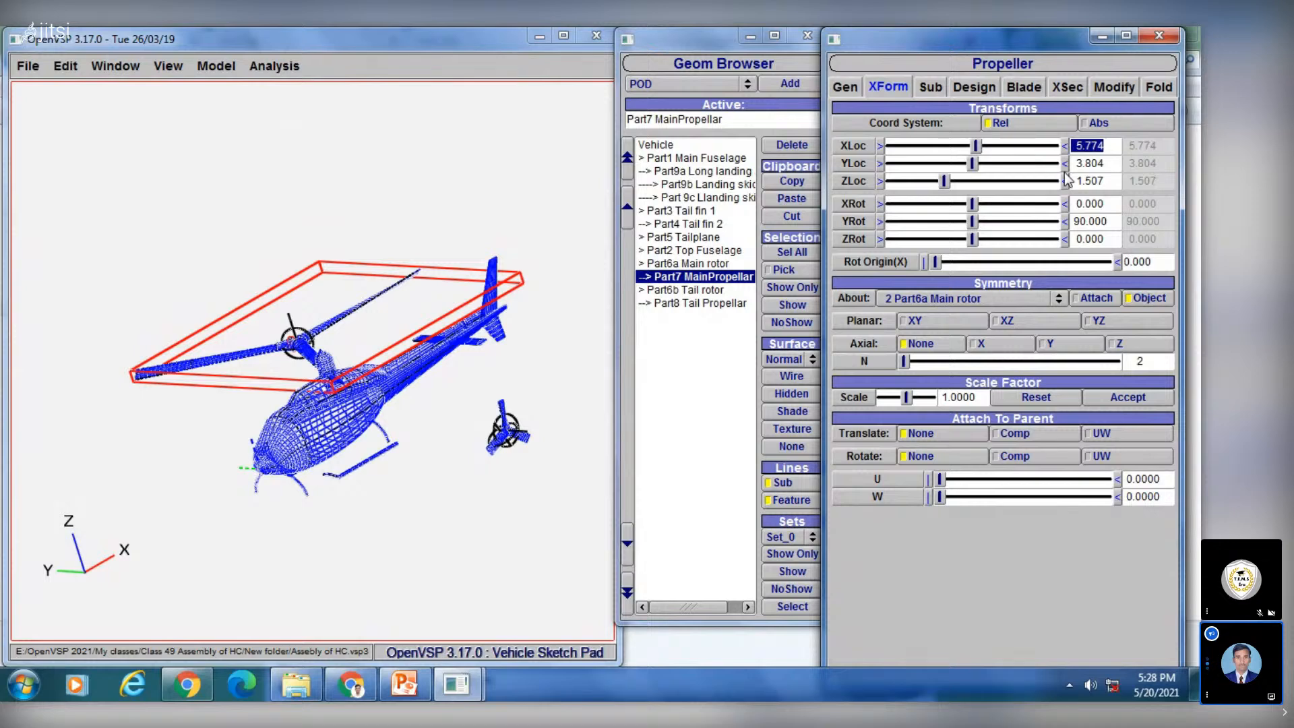
text(3.6)
key(Return)
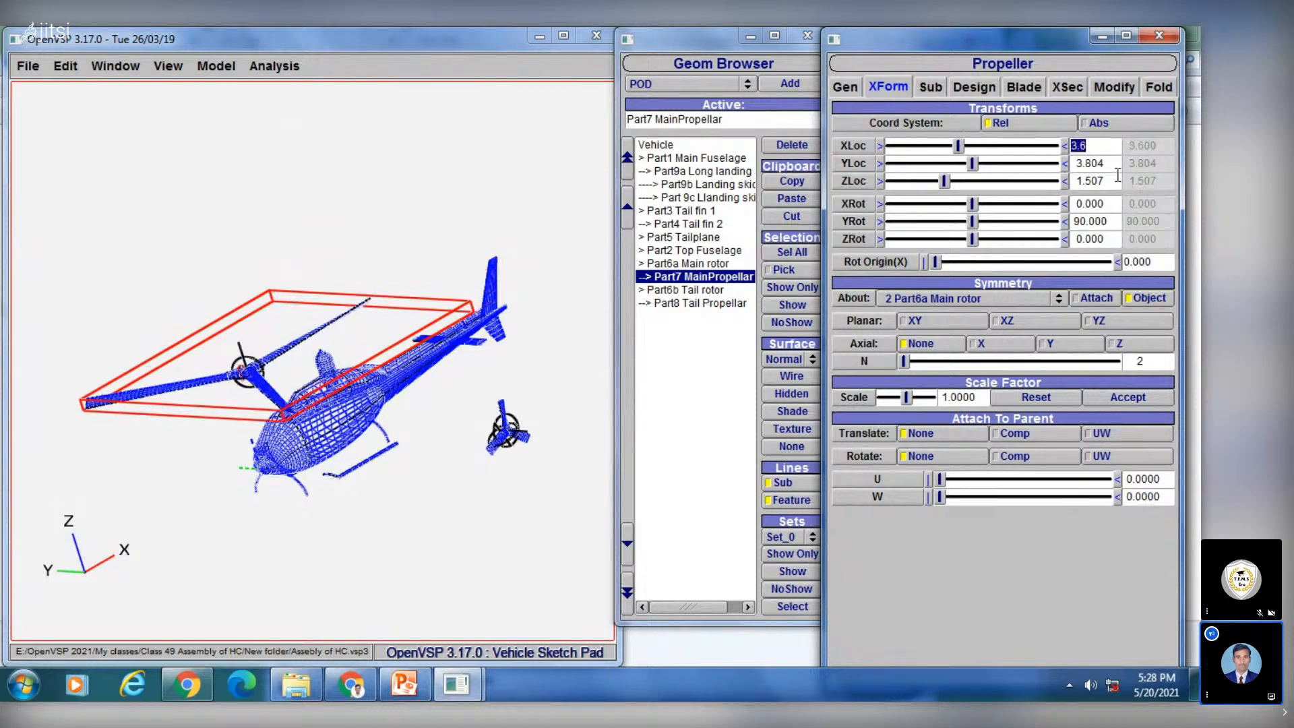
Step: Center Part7 MainPropellar on the main rotor with a YLoc of 0 and a ZLoc of 2.050
drag(1105, 163, 1057, 164)
text(0)
key(Return)
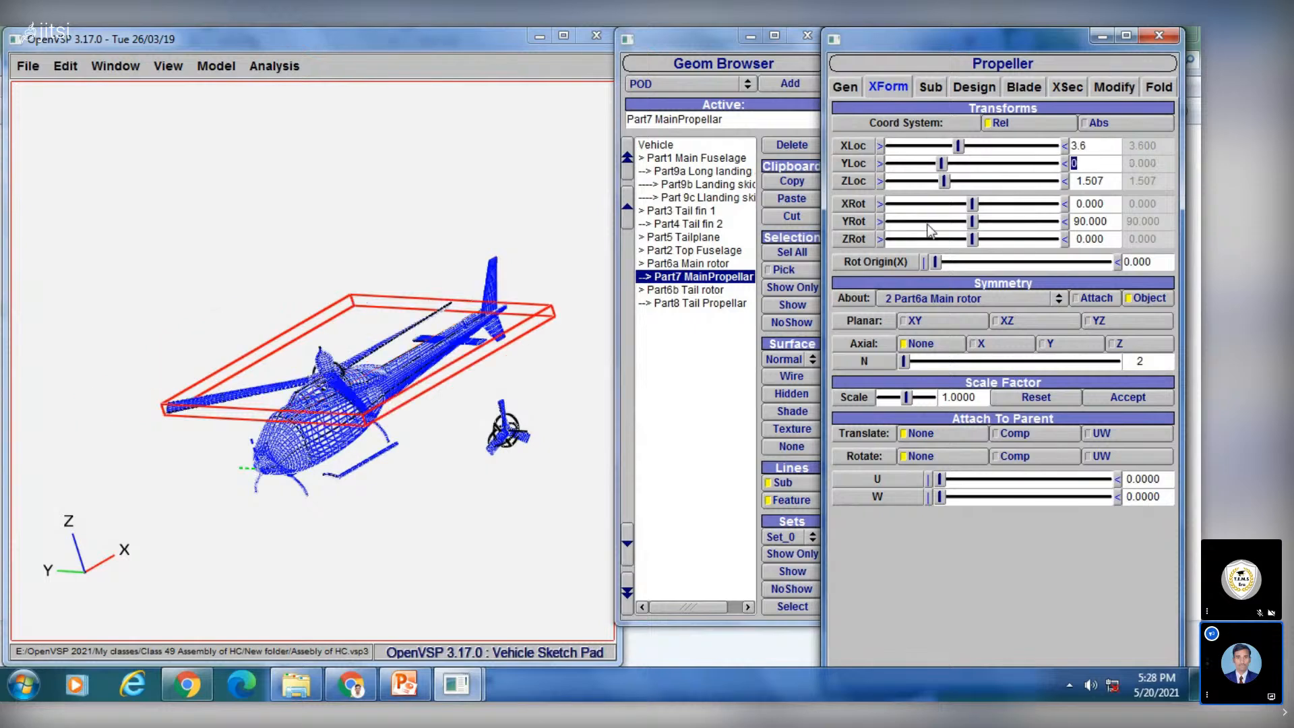
drag(1115, 181, 1058, 180)
text(2)
text(.5)
text(050)
key(Return)
click(713, 411)
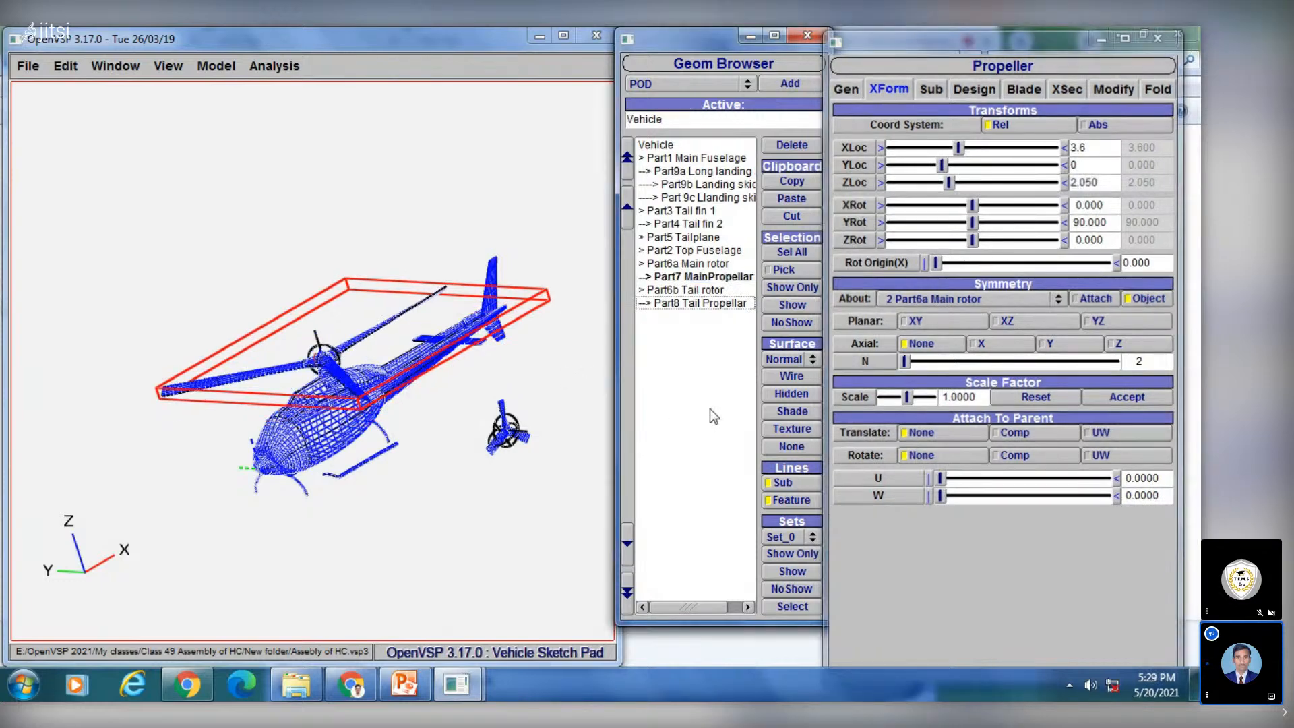
Step: Select Part6b Tail rotor and shift it forward to an XLoc of about 6.104
mouse_move(343, 438)
mouse_down()
mouse_move(337, 405)
mouse_move(350, 464)
mouse_move(342, 446)
mouse_up()
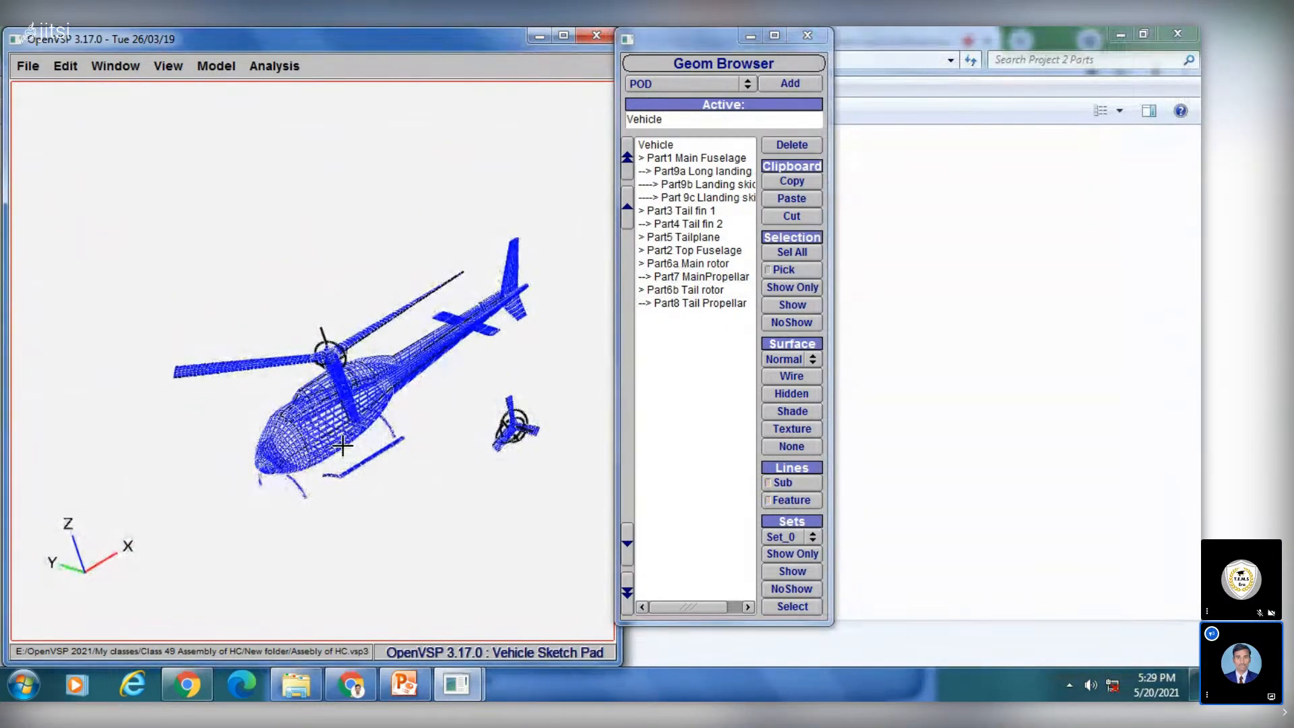
right_drag(460, 358, 354, 375)
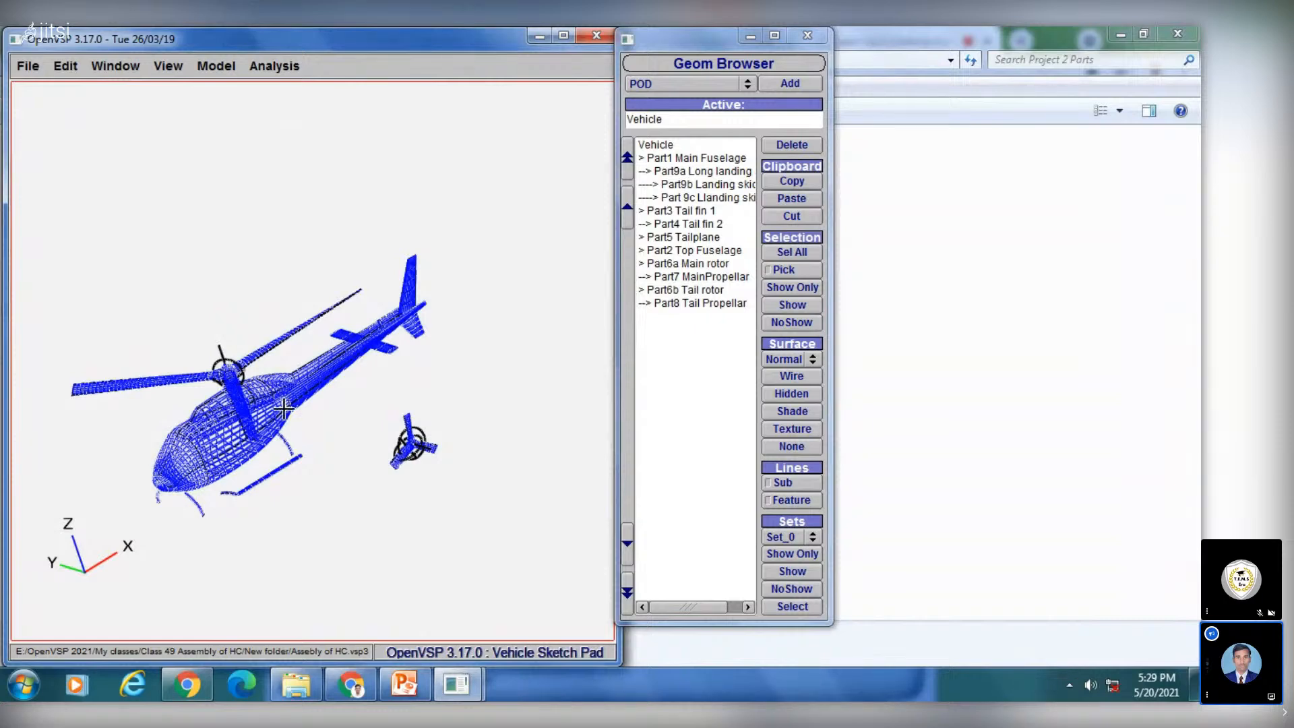
middle_drag(397, 327, 297, 384)
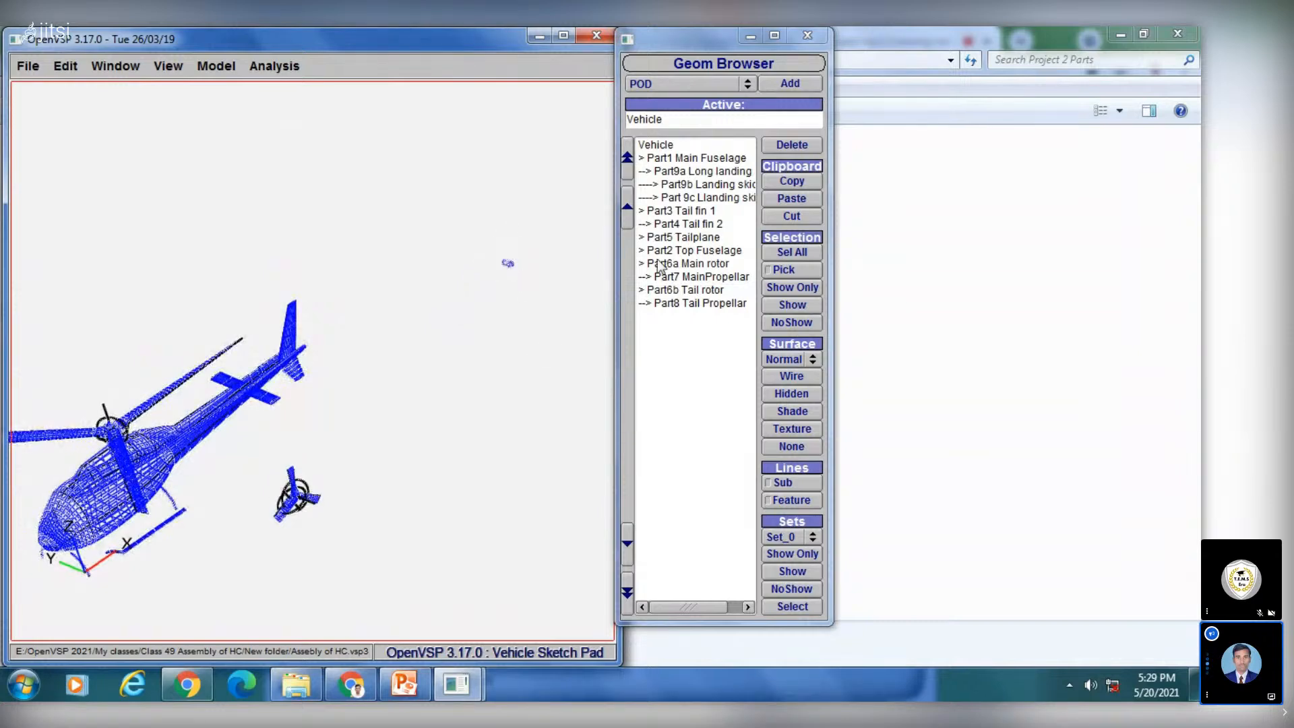
click(694, 291)
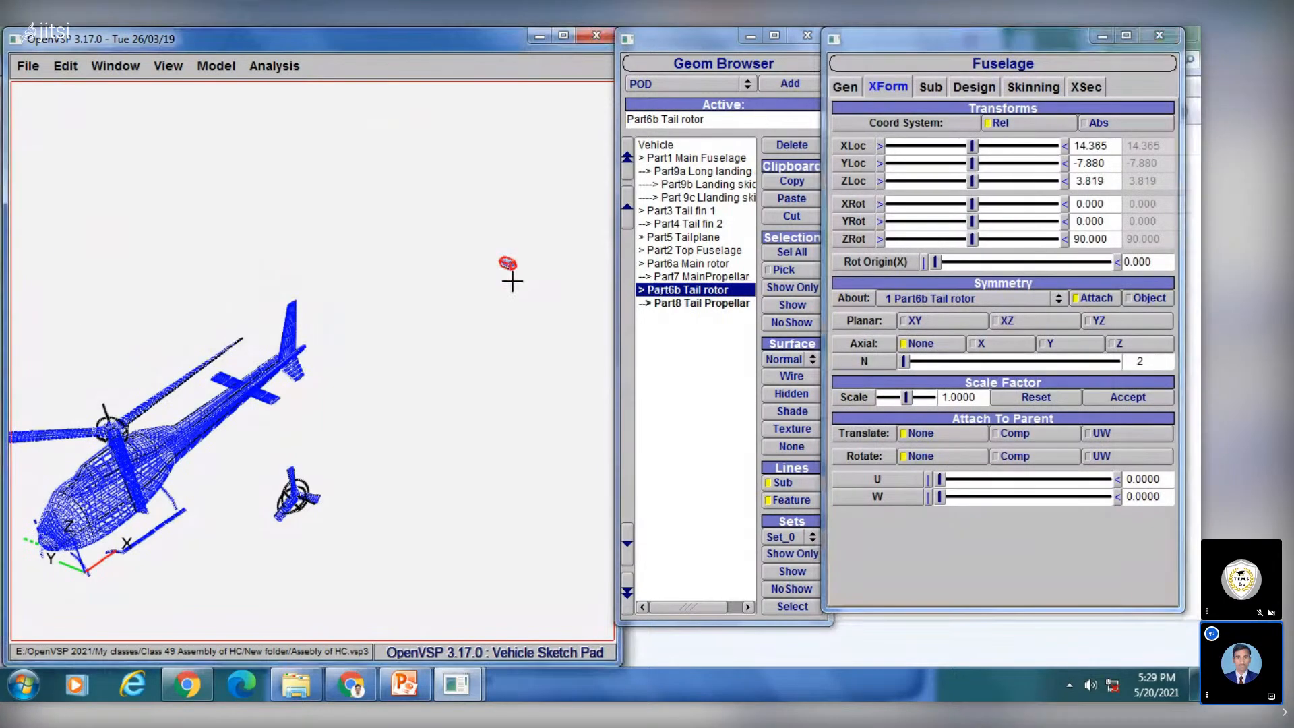
scroll(512, 289, up, 4)
middle_drag(529, 269, 341, 346)
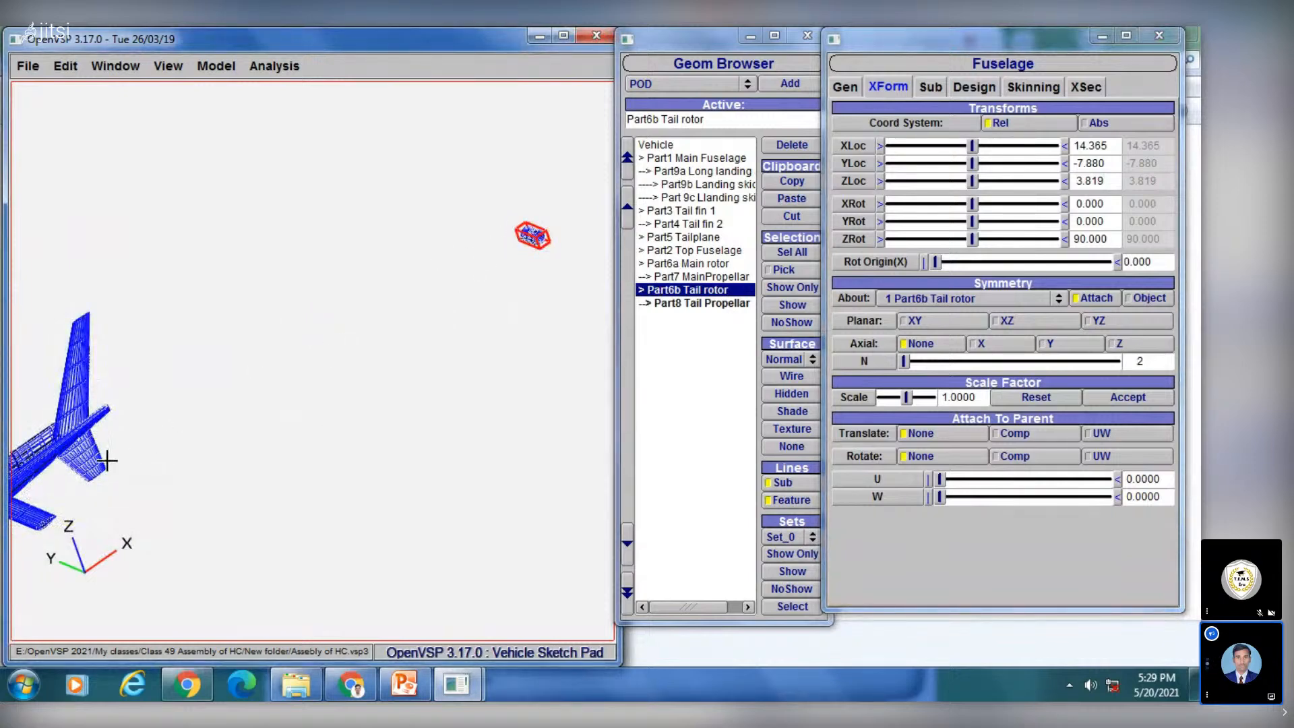
click(974, 145)
drag(922, 147, 905, 149)
Step: Lower Part6b Tail rotor to a ZLoc of about -1.181
right_drag(314, 334, 539, 142)
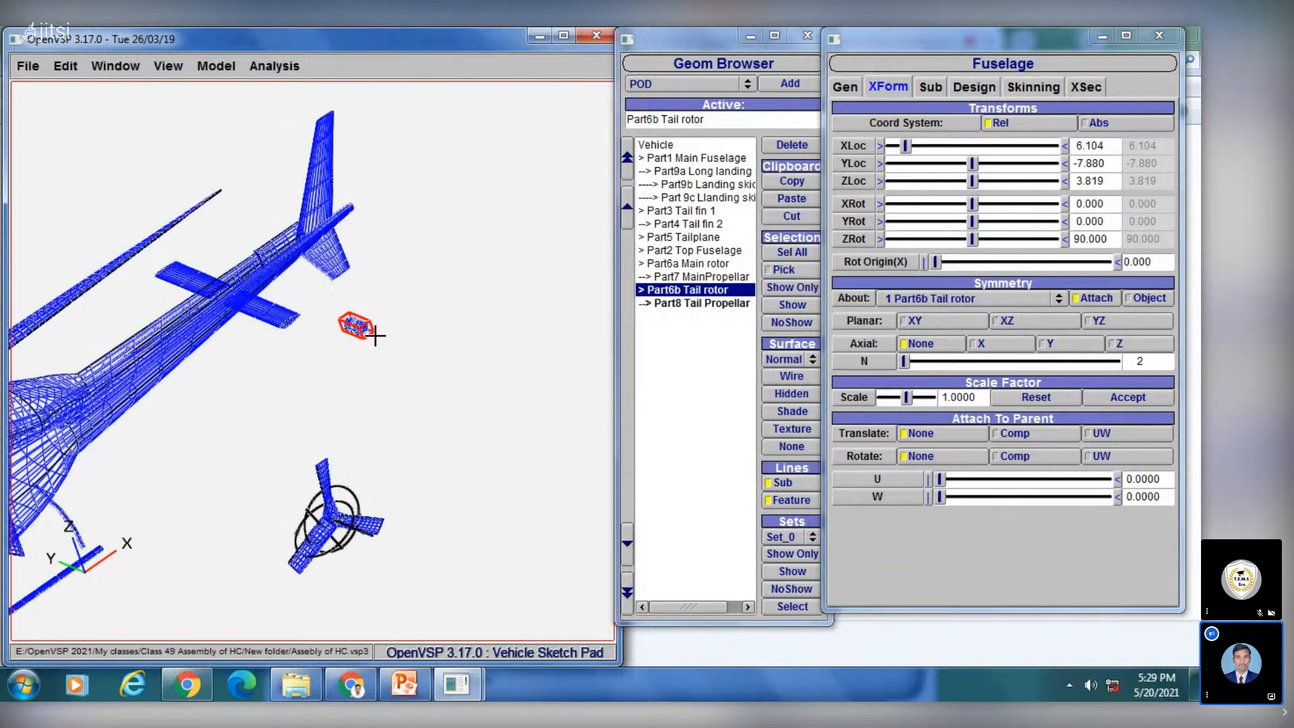
drag(374, 334, 321, 335)
right_drag(321, 335, 382, 245)
drag(335, 274, 221, 320)
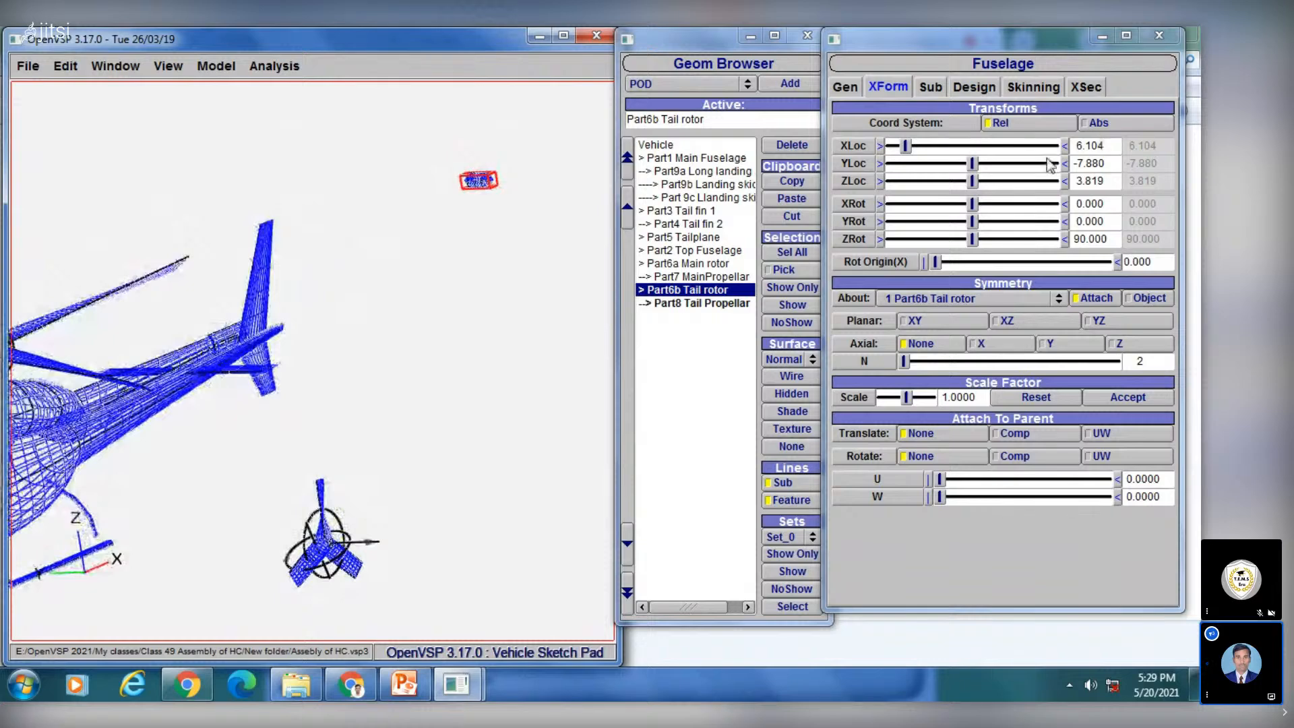
click(974, 180)
click(933, 183)
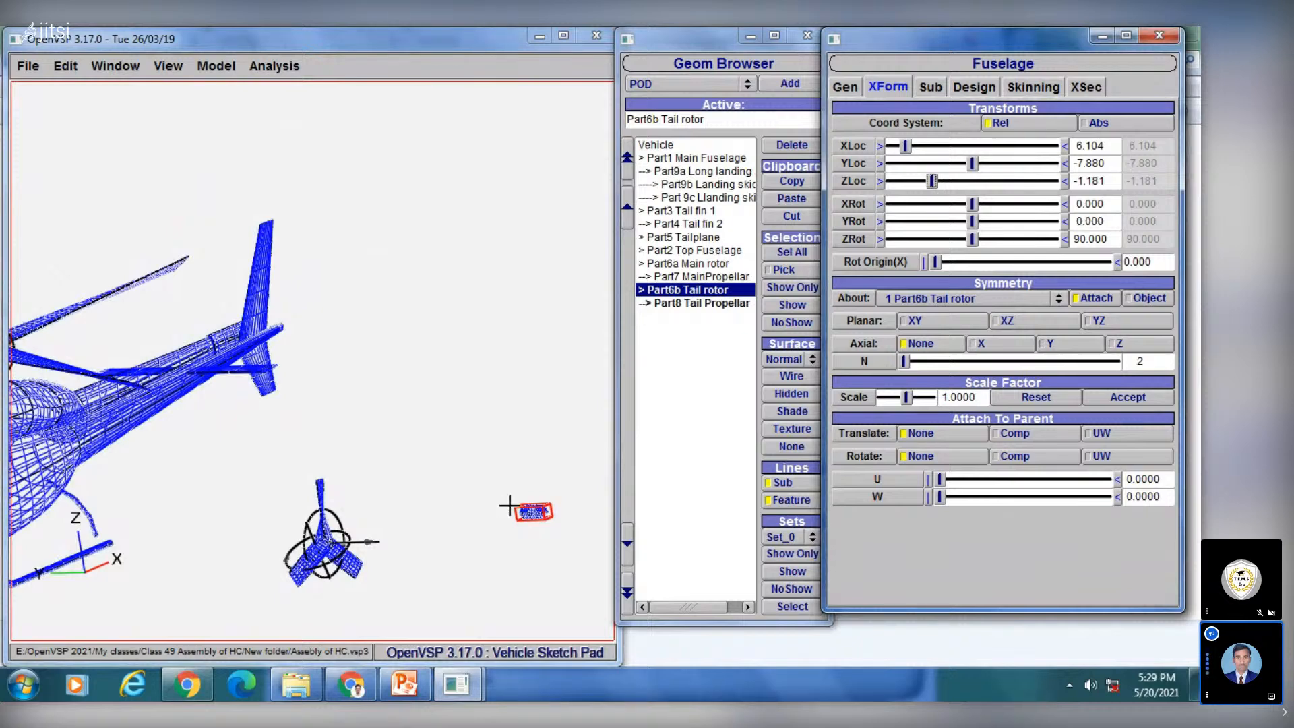
click(537, 521)
right_drag(537, 521, 465, 397)
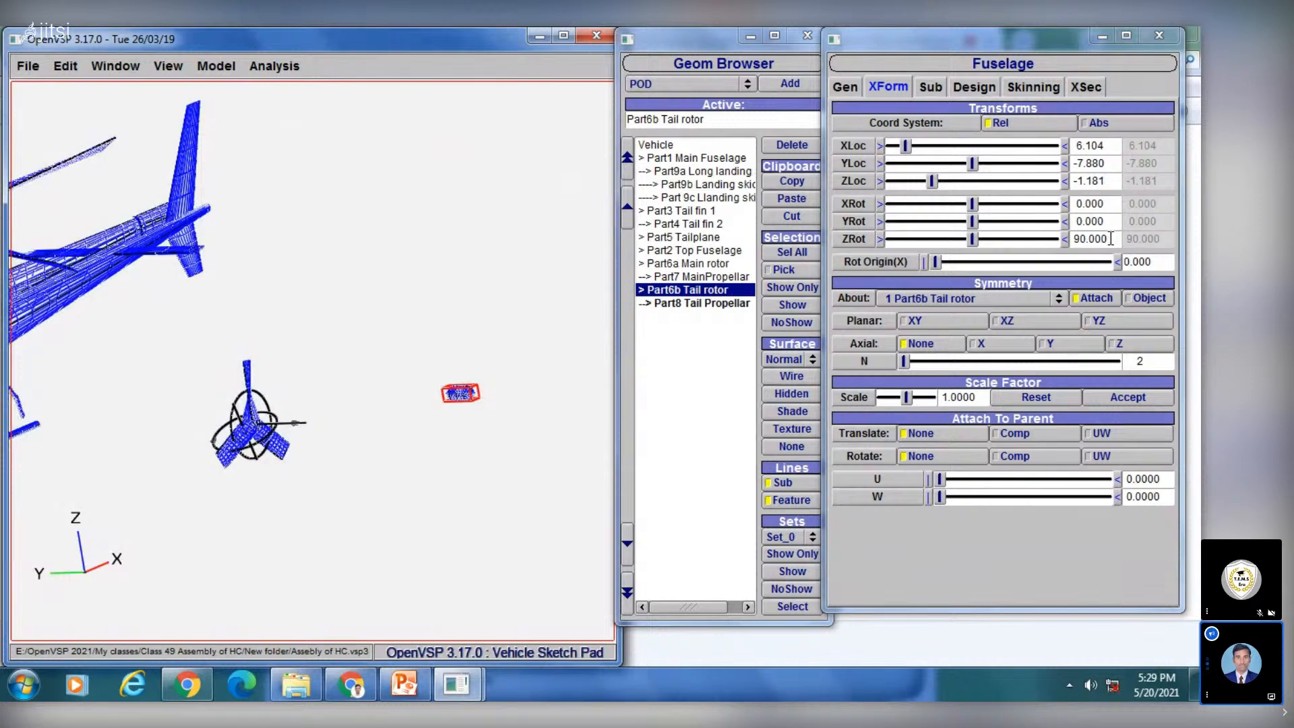
Step: Set the XLoc of Part6b Tail rotor to 9.8 and its YLoc to -0.054
drag(1110, 239, 1074, 236)
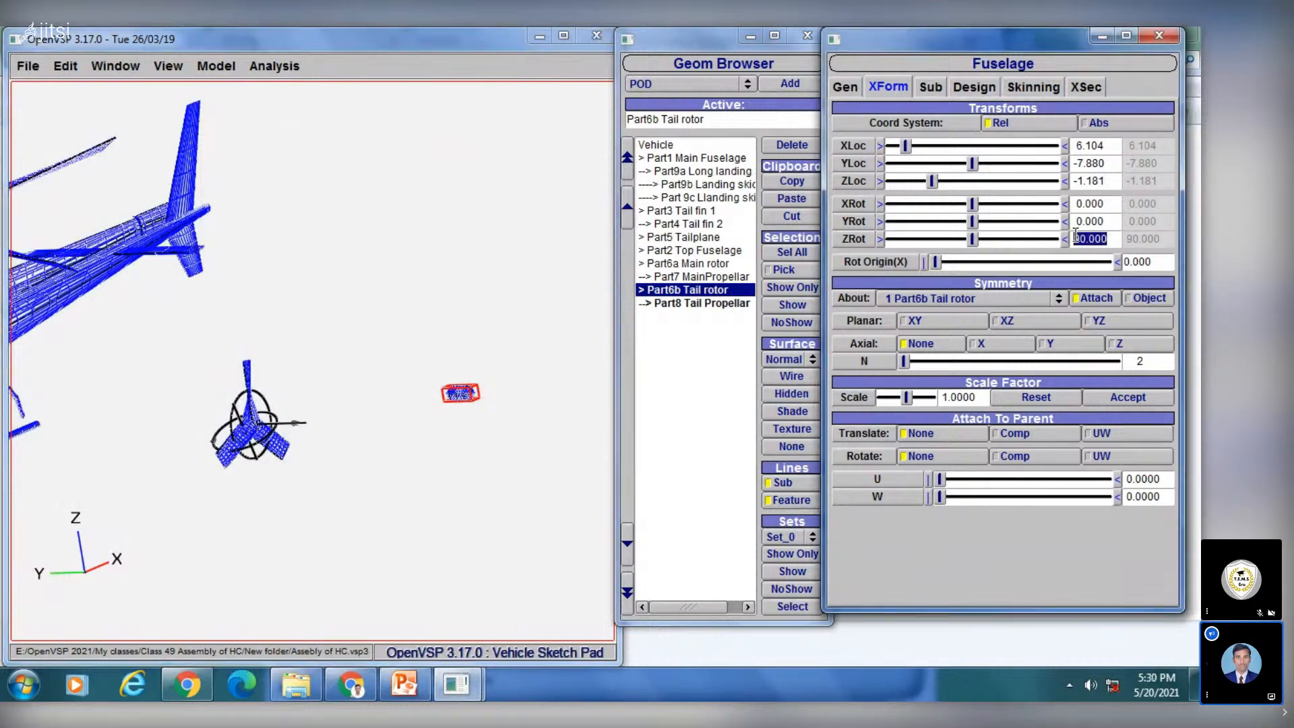
click(661, 390)
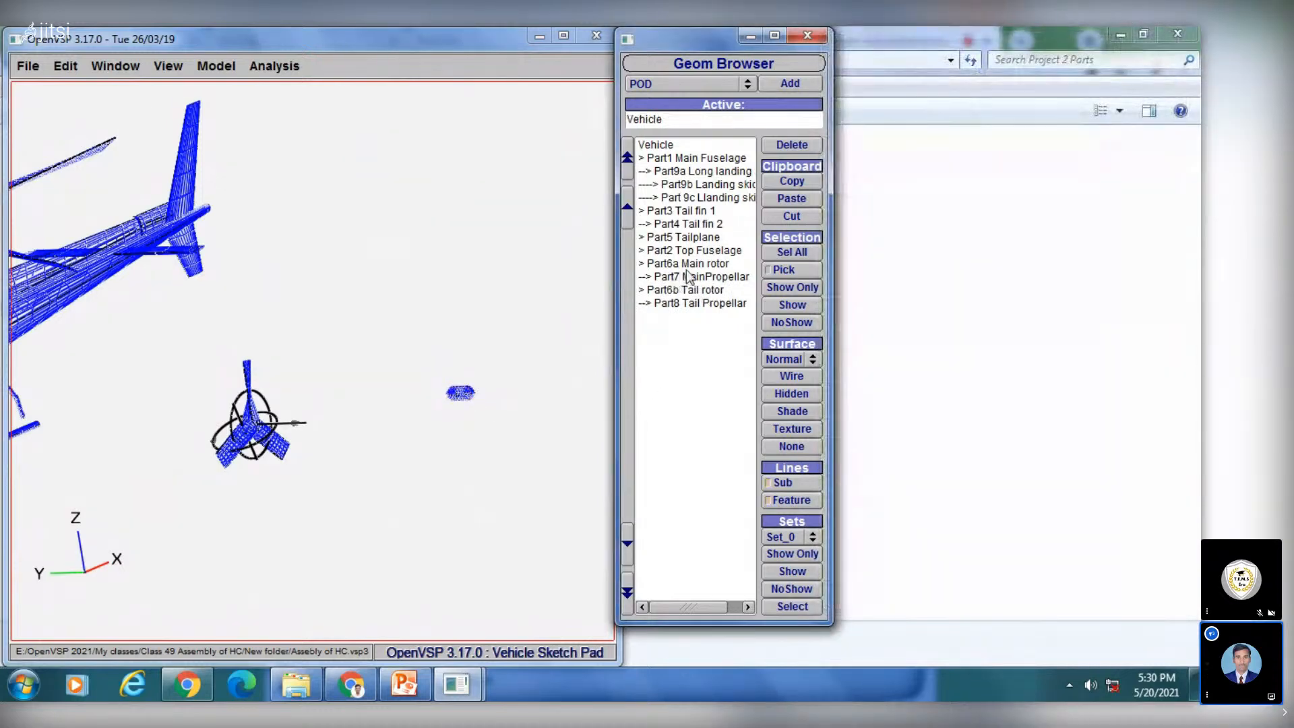
click(692, 291)
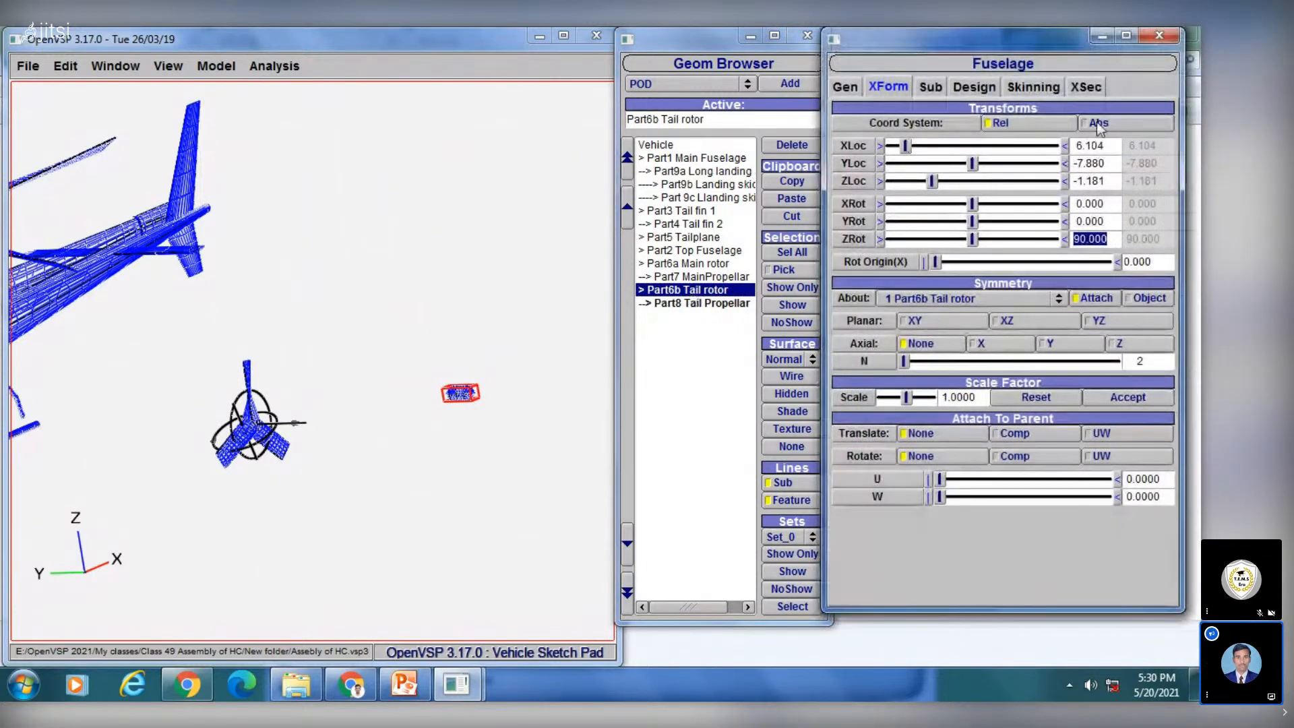
drag(1105, 146, 1047, 146)
text(9.8)
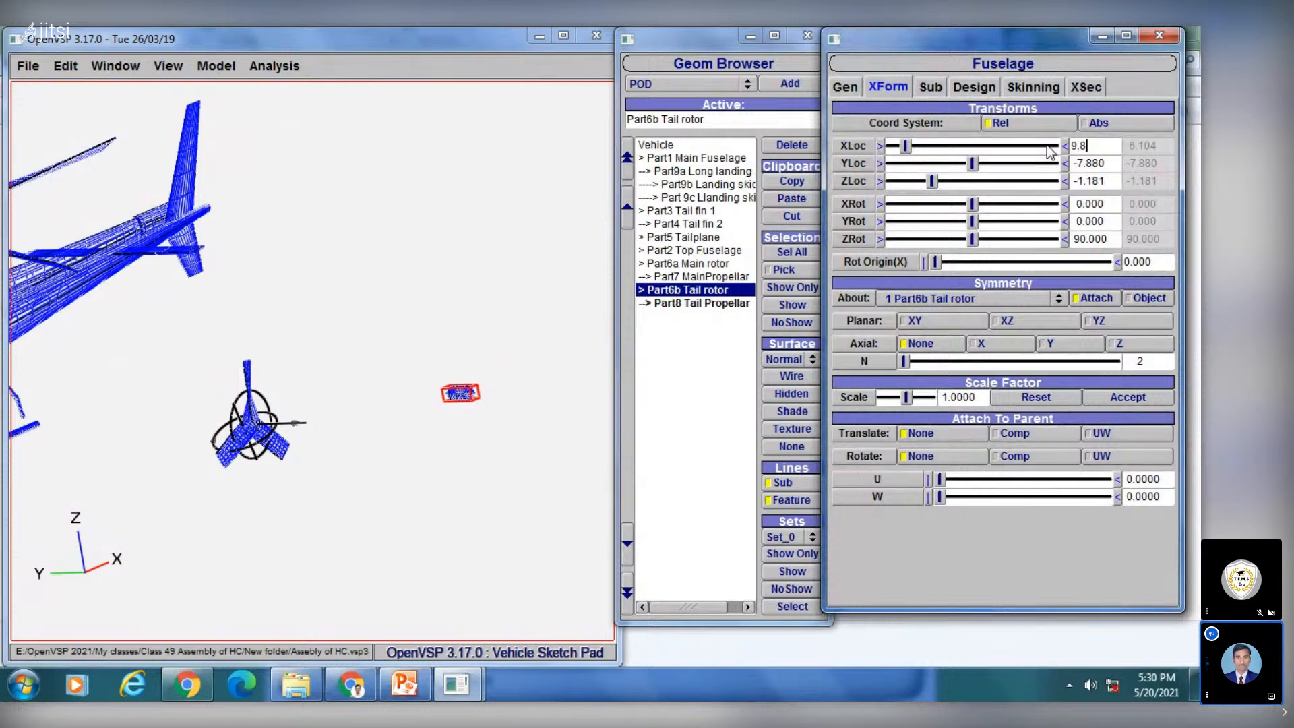
key(Return)
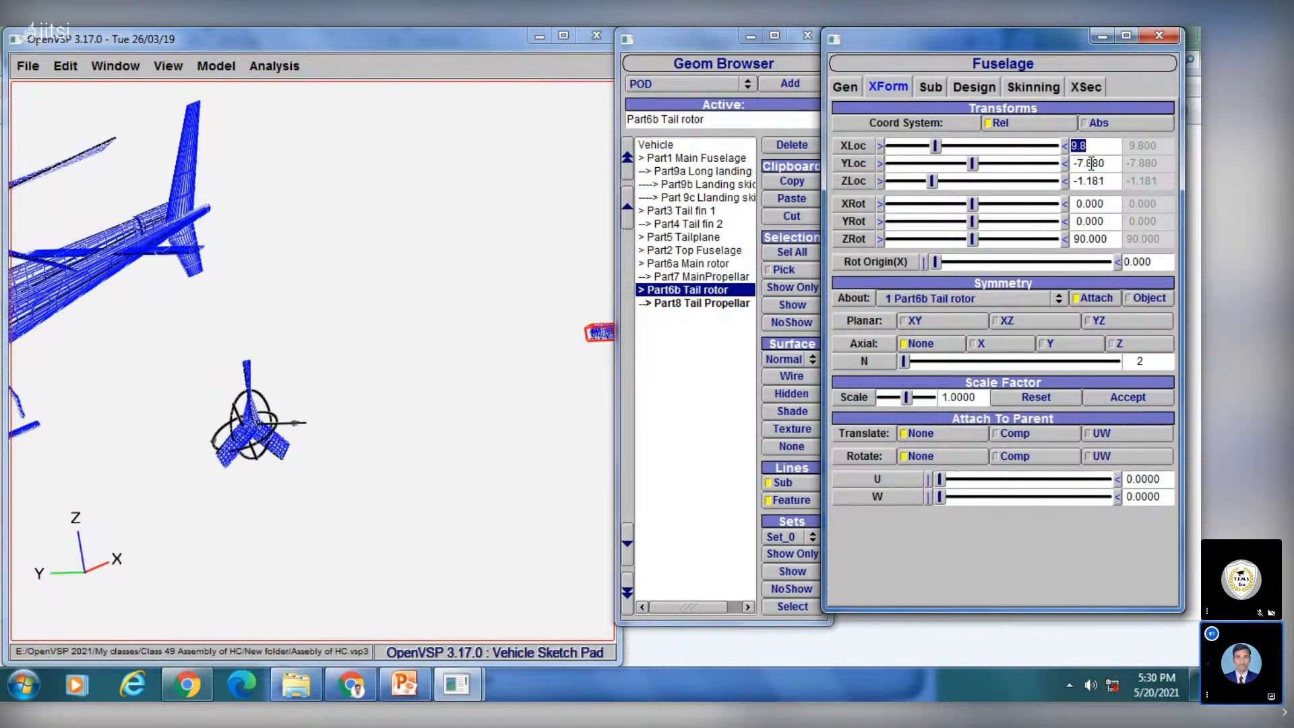
drag(1113, 163, 1078, 160)
text(0.054)
key(Return)
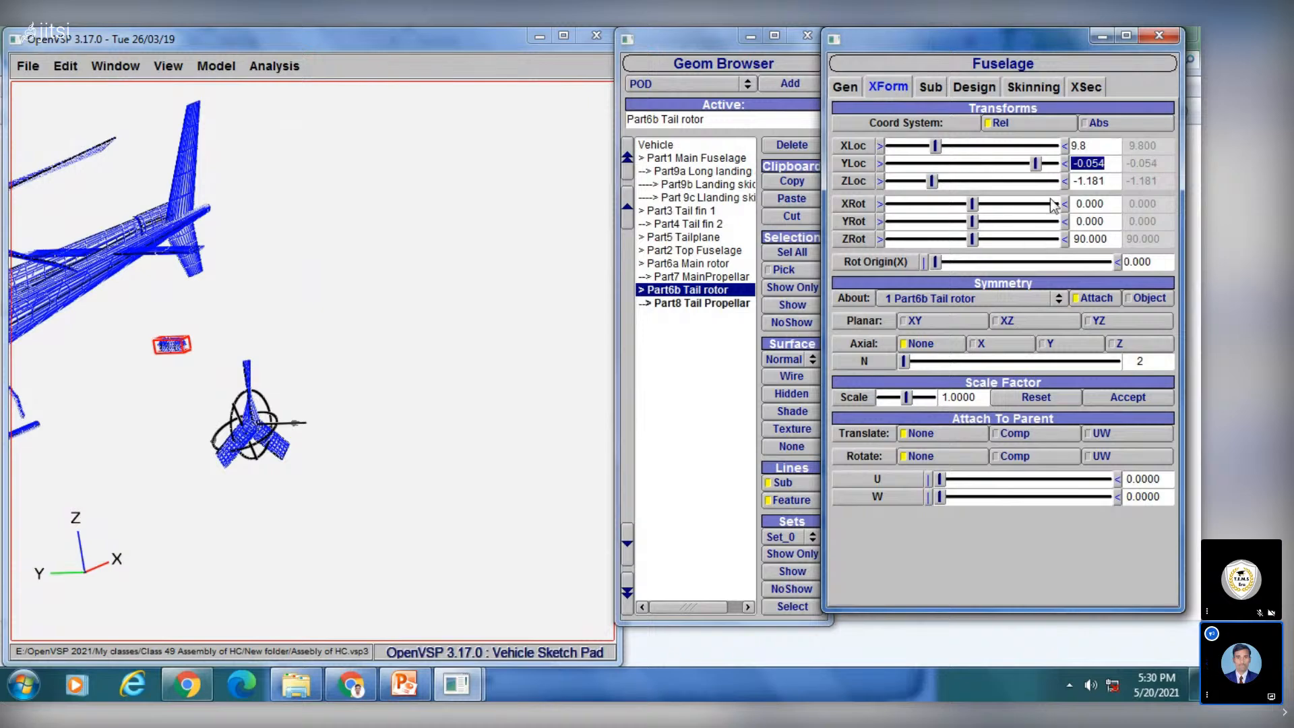
Step: Raise Part6b Tail rotor to the tail boom with a ZLoc of 0.667 and check its placement
drag(1111, 182, 1072, 177)
key(BackSpace)
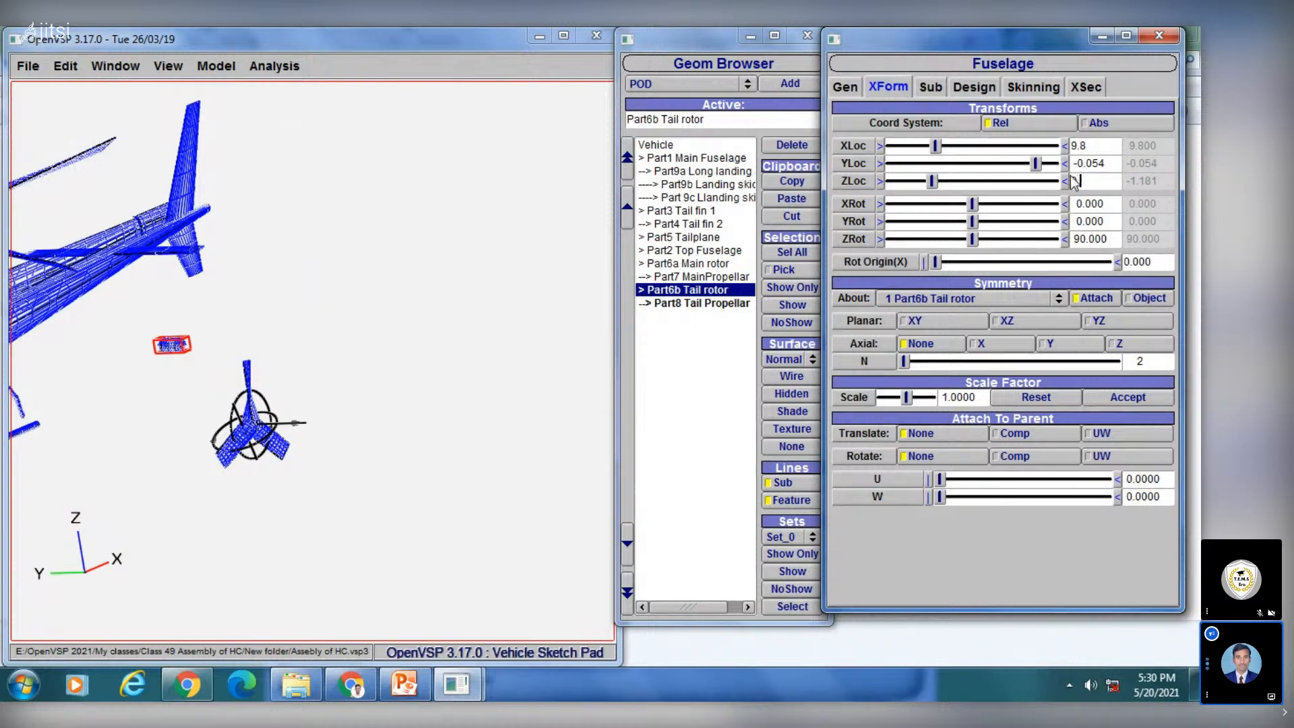
text(667)
key(Return)
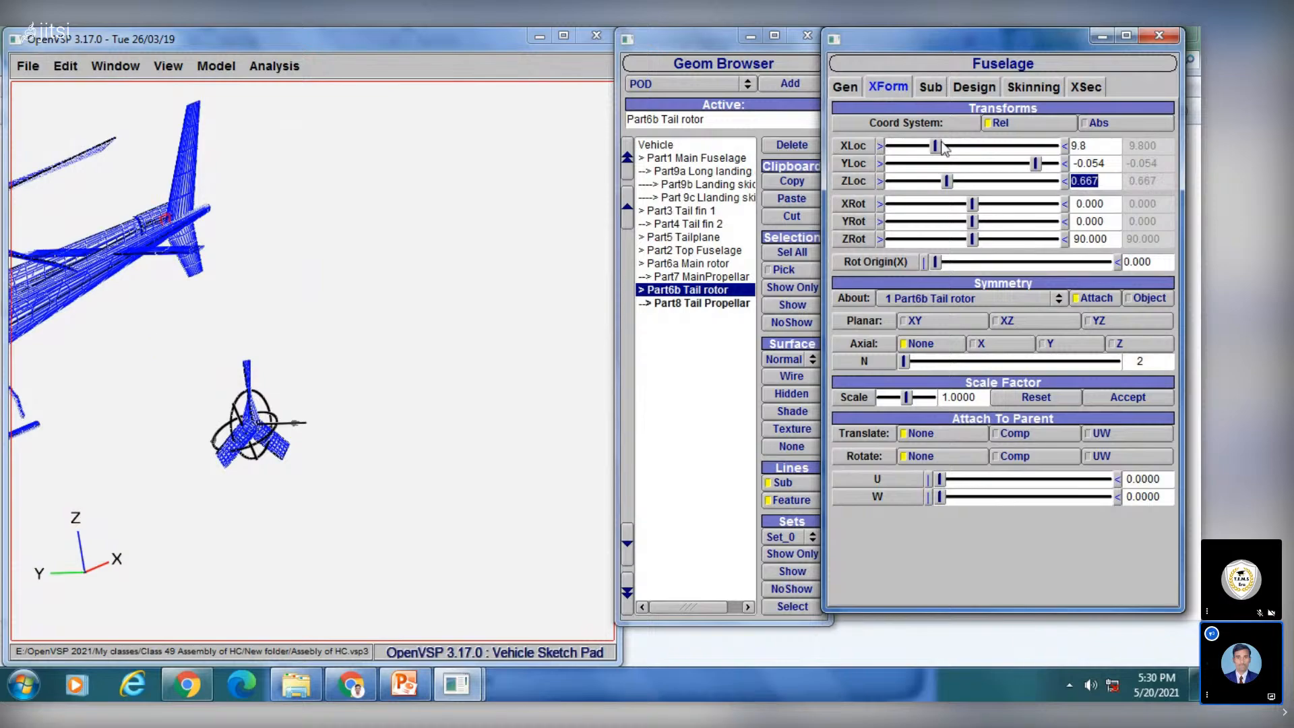
drag(254, 174, 233, 243)
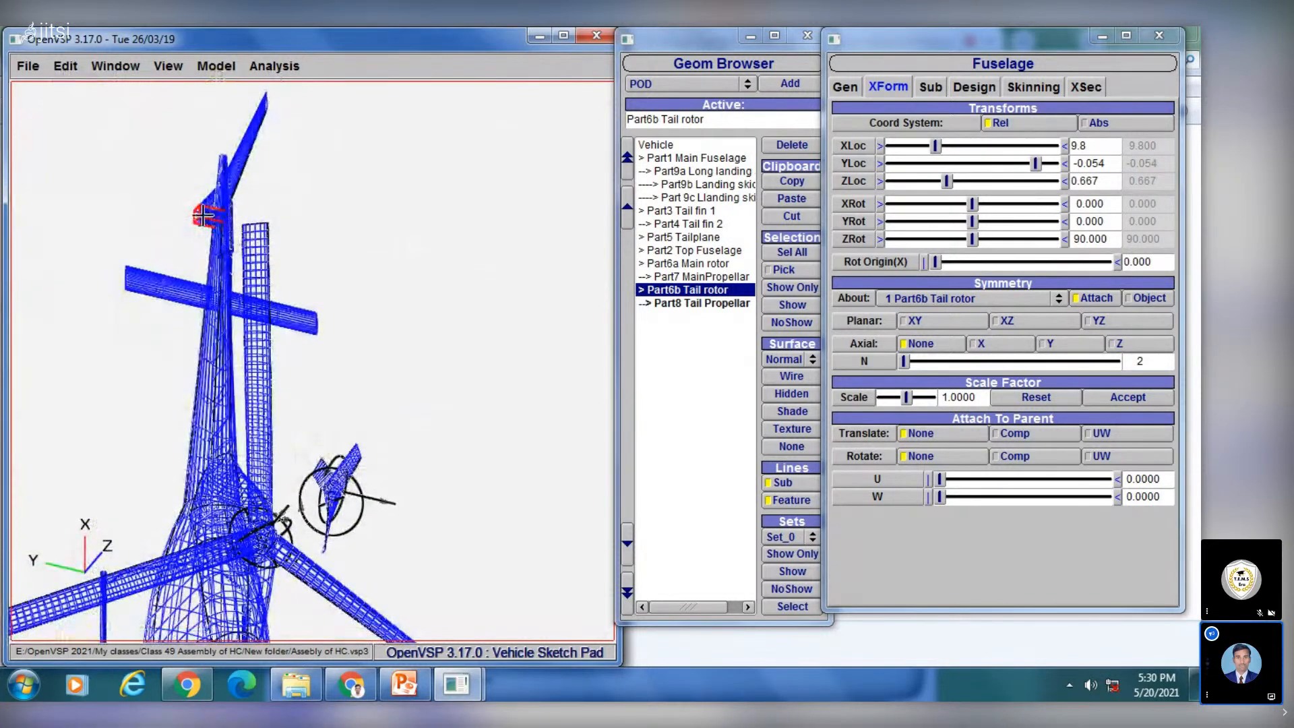
click(640, 318)
drag(198, 251, 171, 316)
Step: Select Part8 Tail Propellar and shift it forward to an XLoc of about 5.996
middle_drag(337, 390, 292, 266)
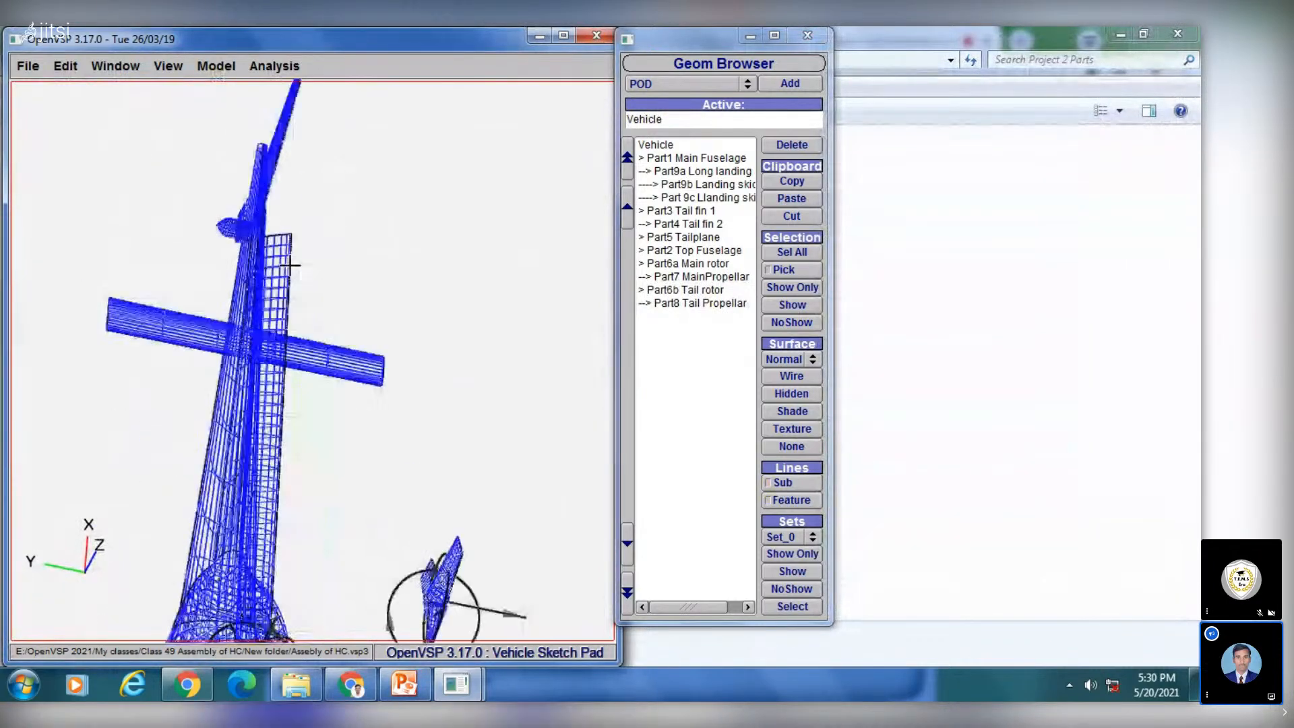
click(705, 303)
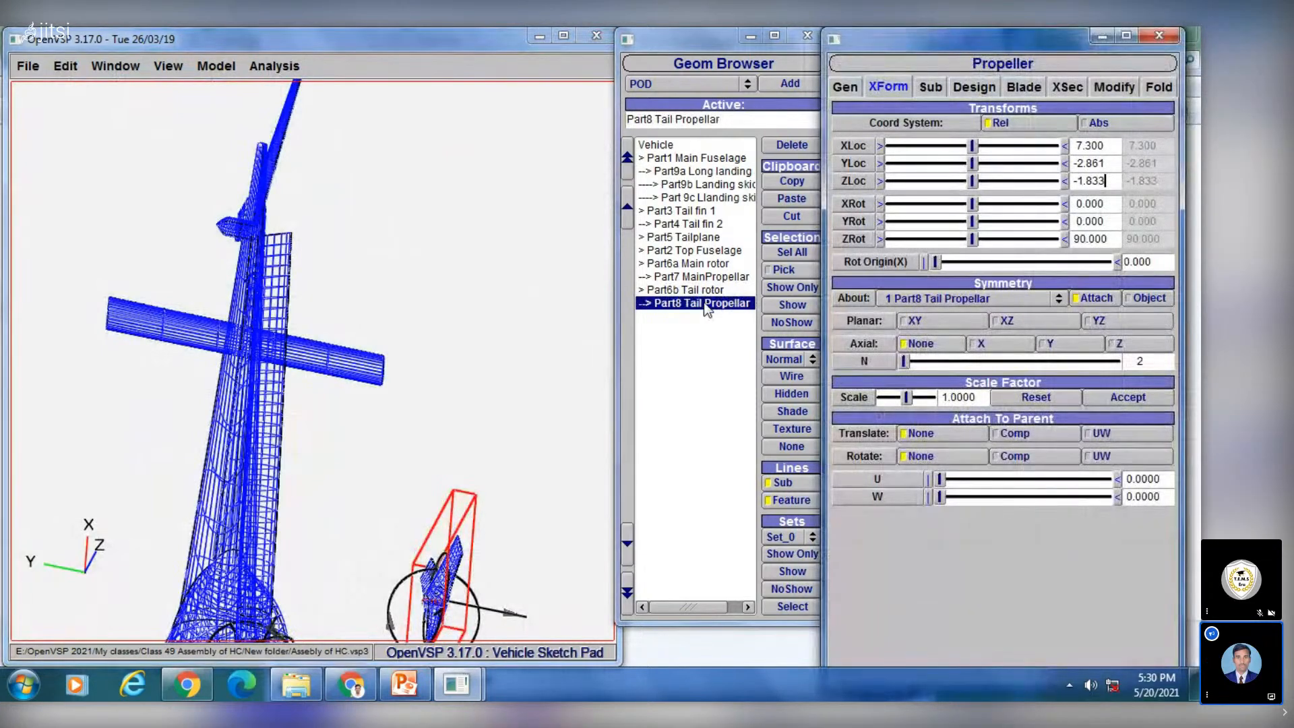
middle_drag(350, 384, 347, 356)
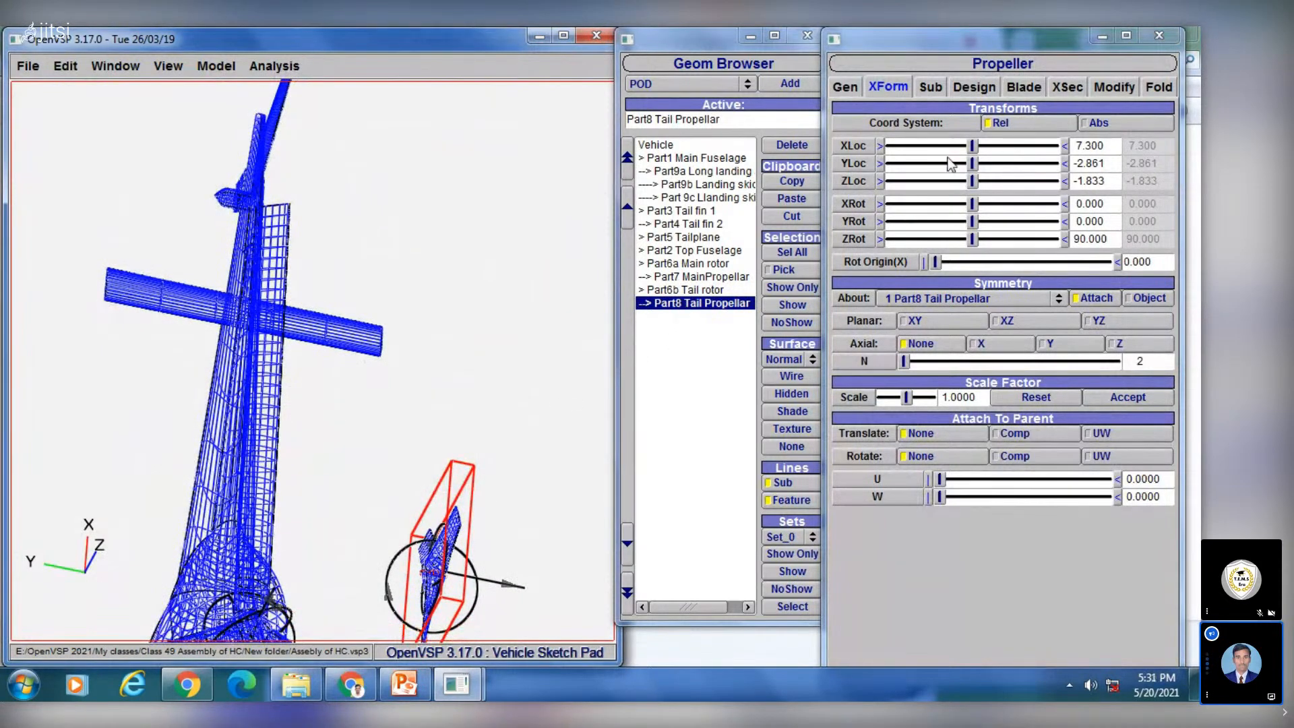
click(971, 146)
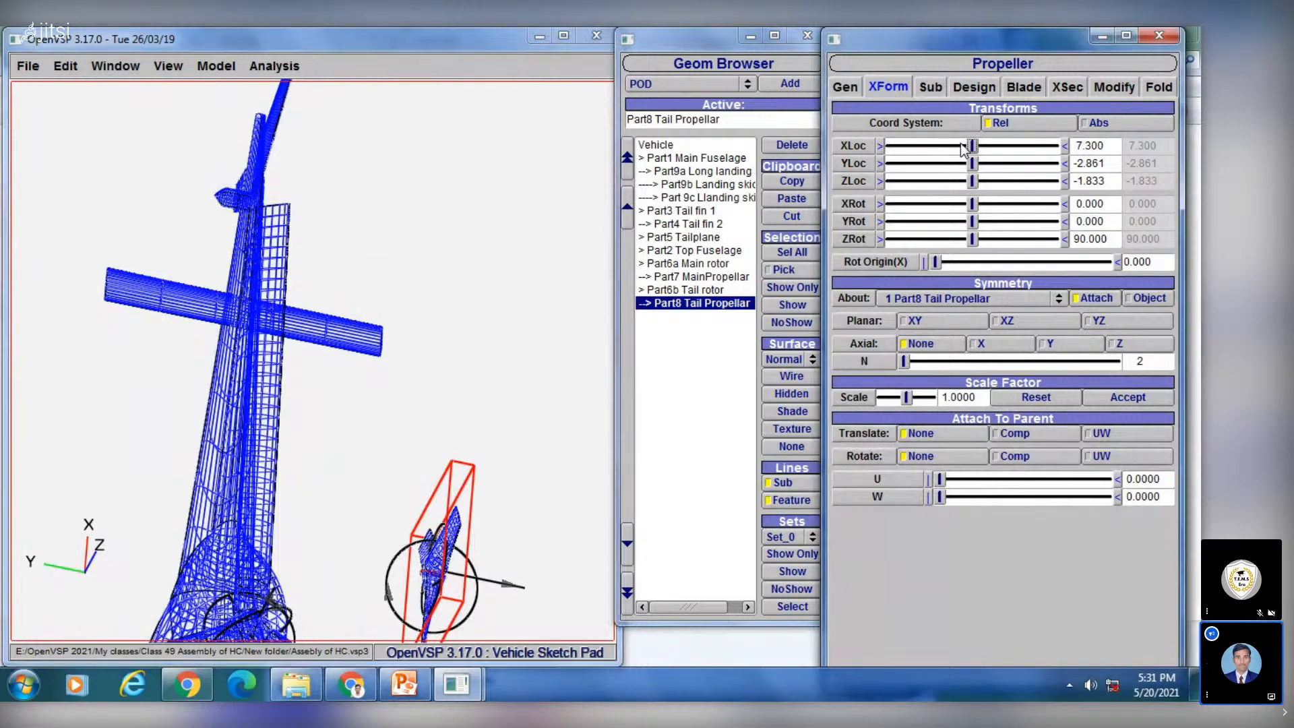
drag(963, 149, 962, 149)
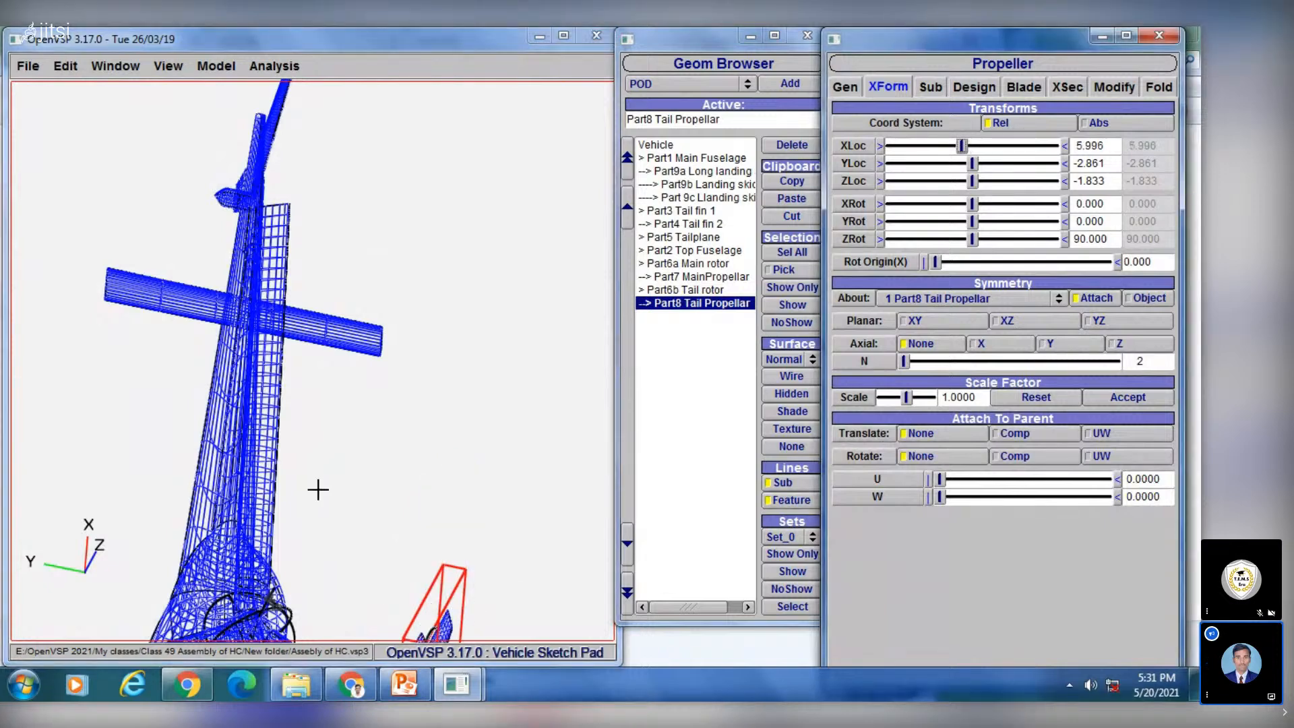
middle_drag(263, 518, 264, 467)
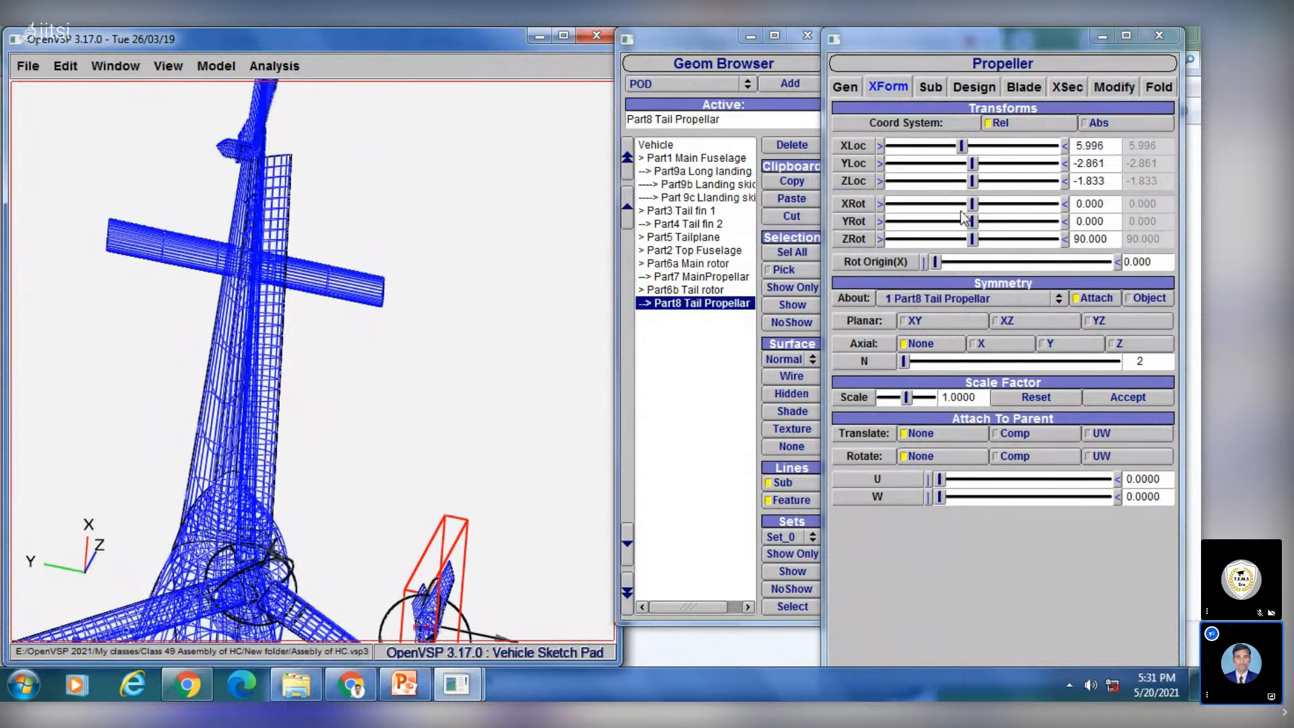
Step: Move Part8 Tail Propellar sideways across the fuselage to a YLoc of about 0.943
click(974, 166)
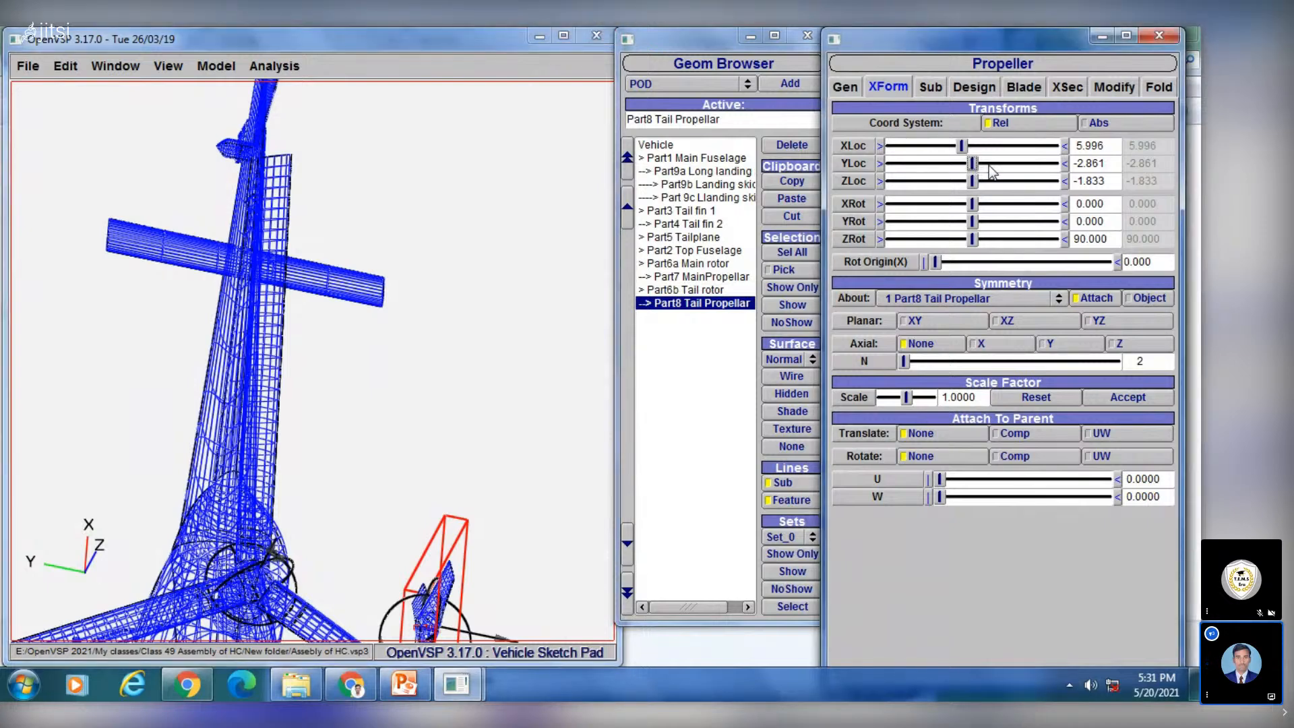
click(988, 164)
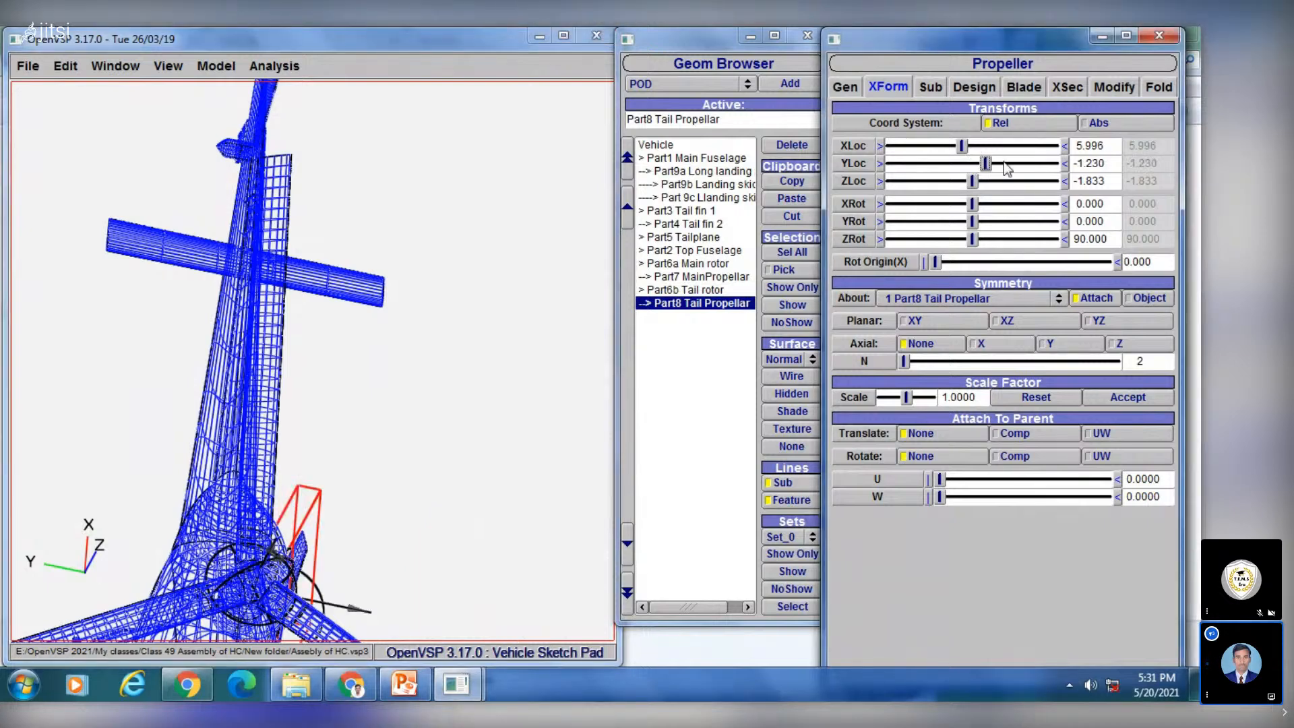
click(1027, 164)
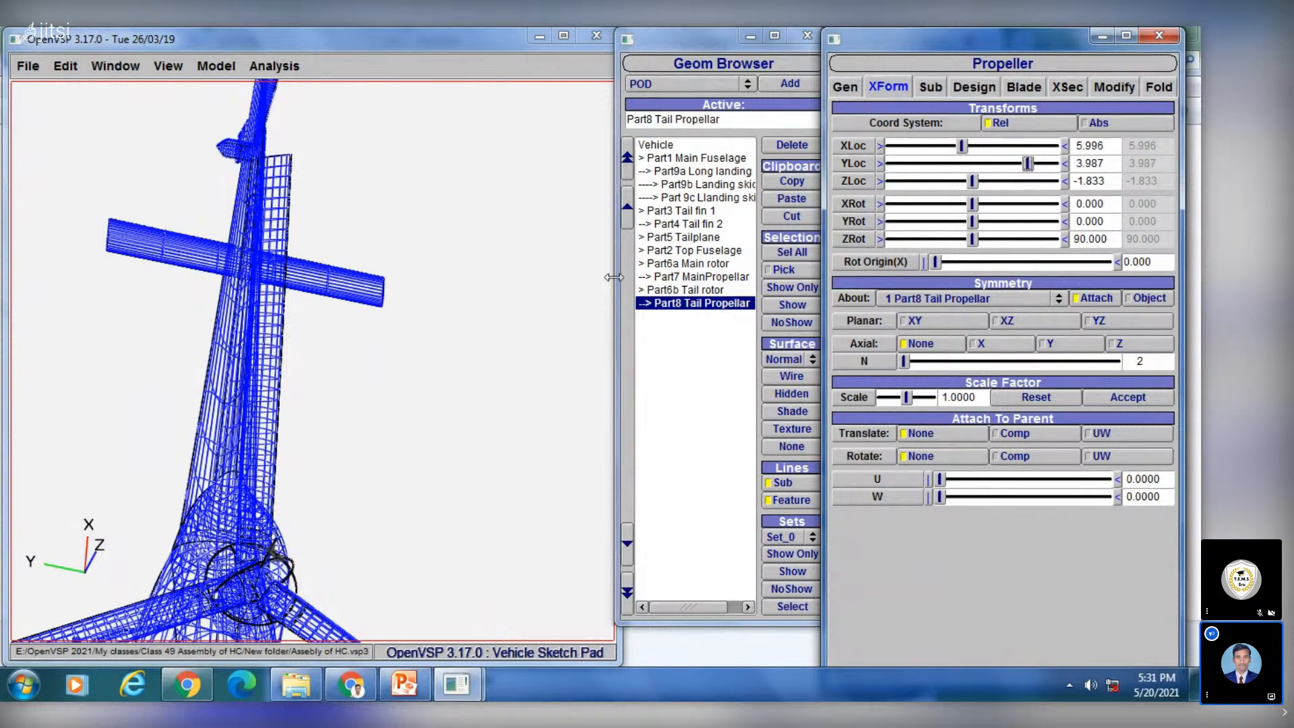
middle_drag(381, 382, 445, 221)
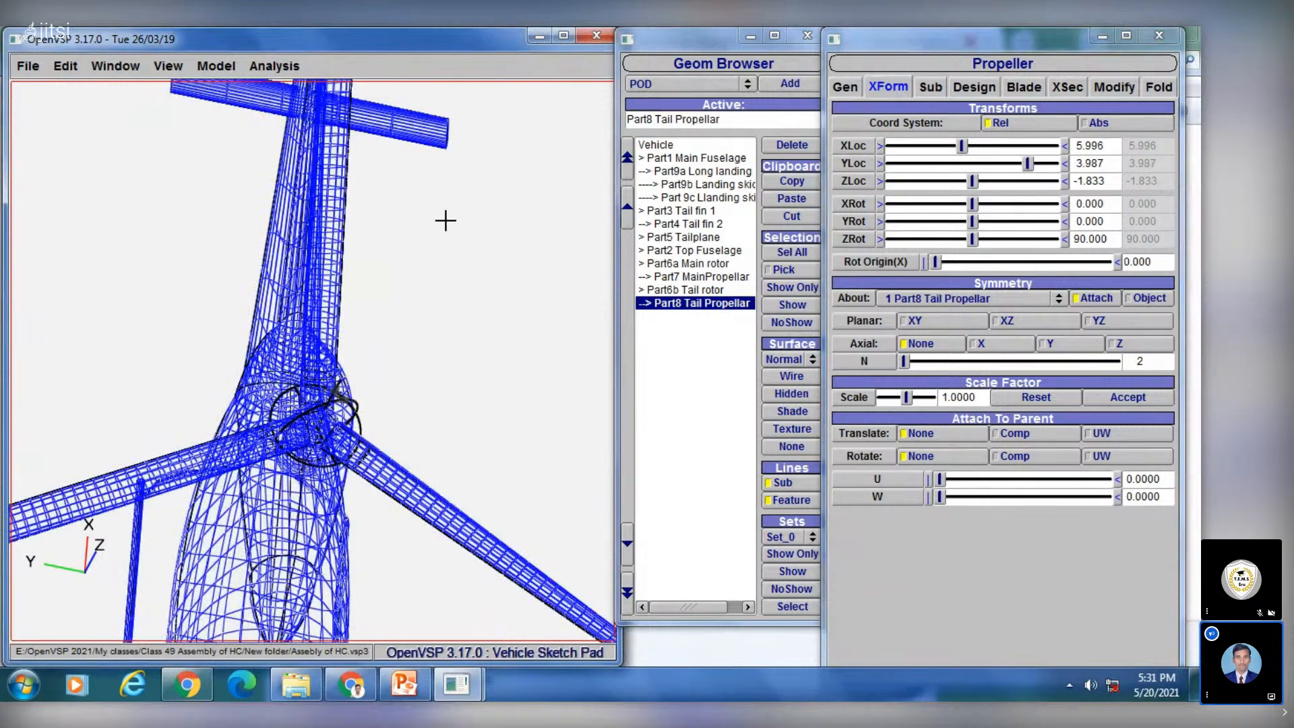
right_drag(445, 220, 361, 353)
click(1027, 165)
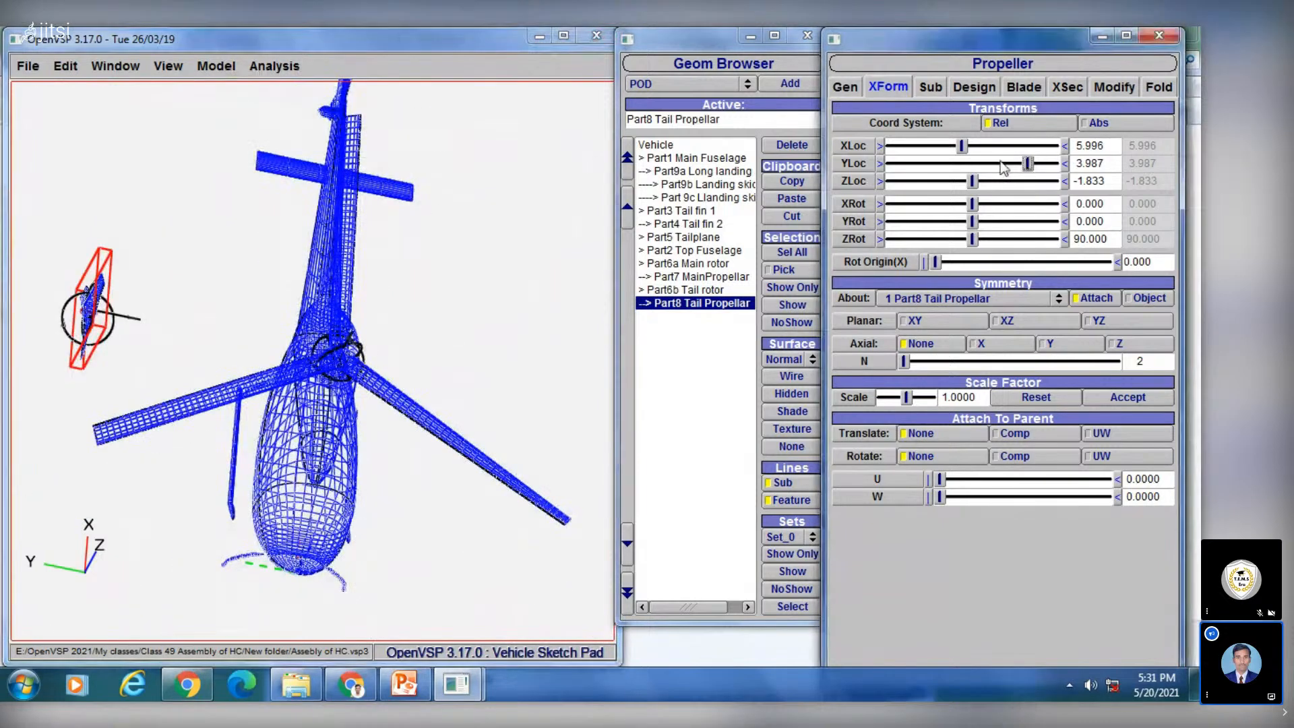
Step: Shift Part8 Tail Propellar aft toward the tail rotor, to an XLoc of about 8.822
middle_drag(404, 339, 359, 424)
middle_drag(482, 401, 575, 357)
drag(575, 357, 435, 404)
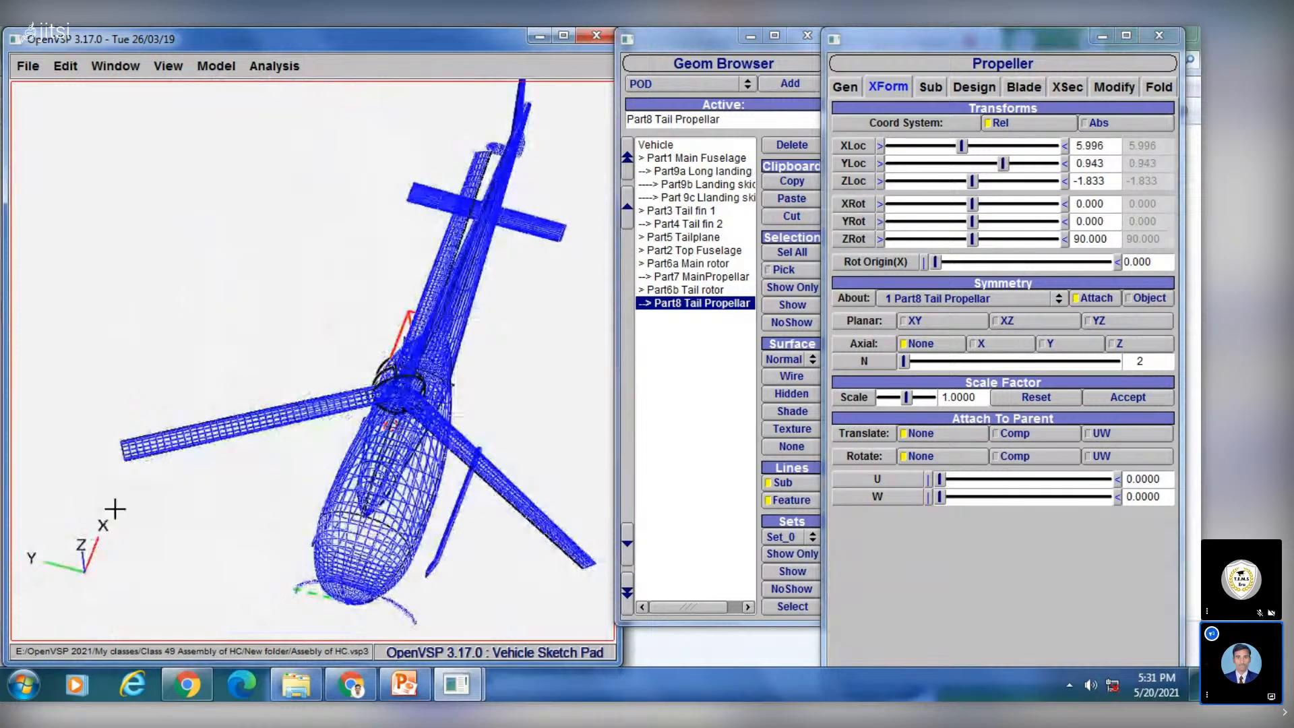
middle_drag(173, 483, 58, 505)
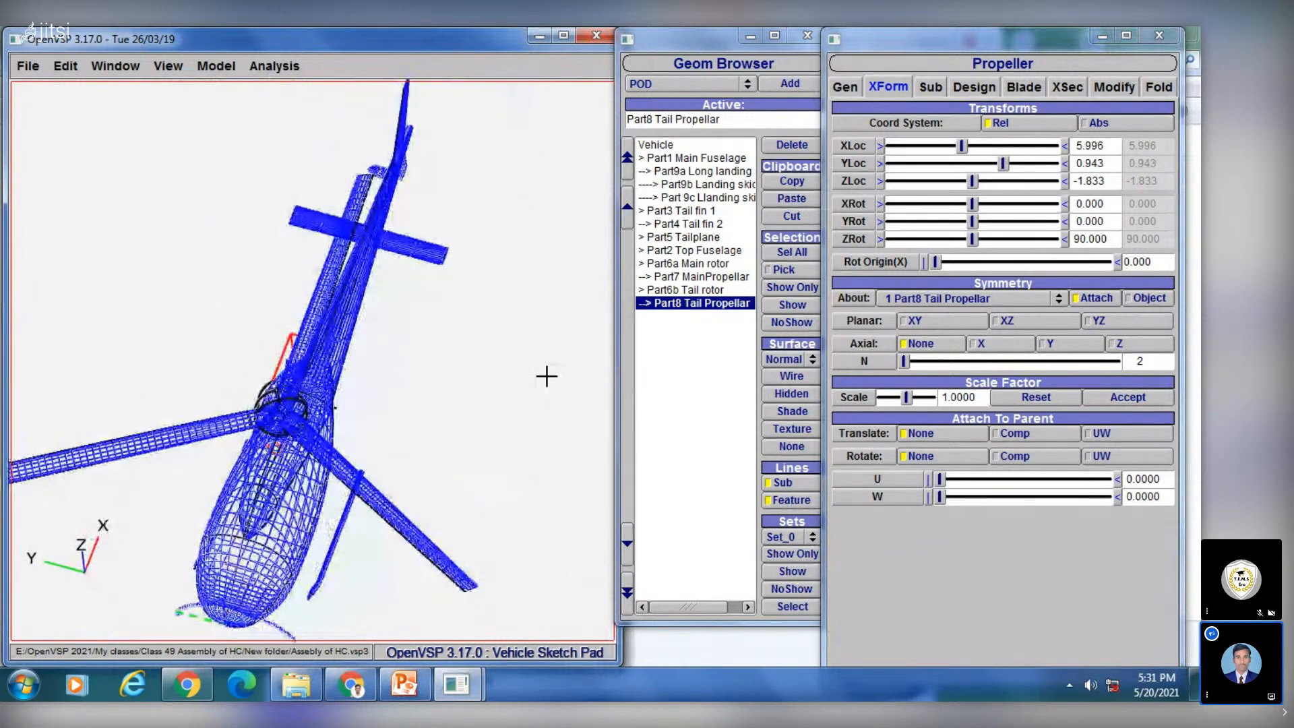
click(974, 151)
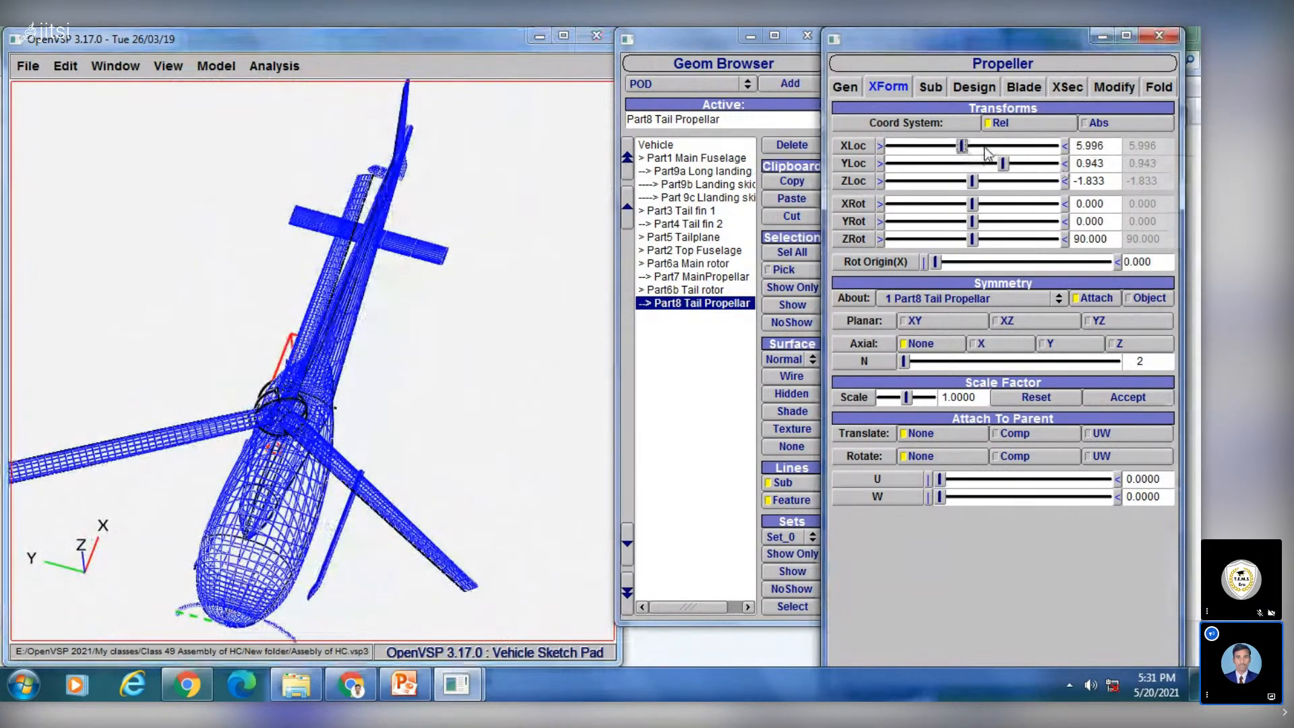
click(987, 147)
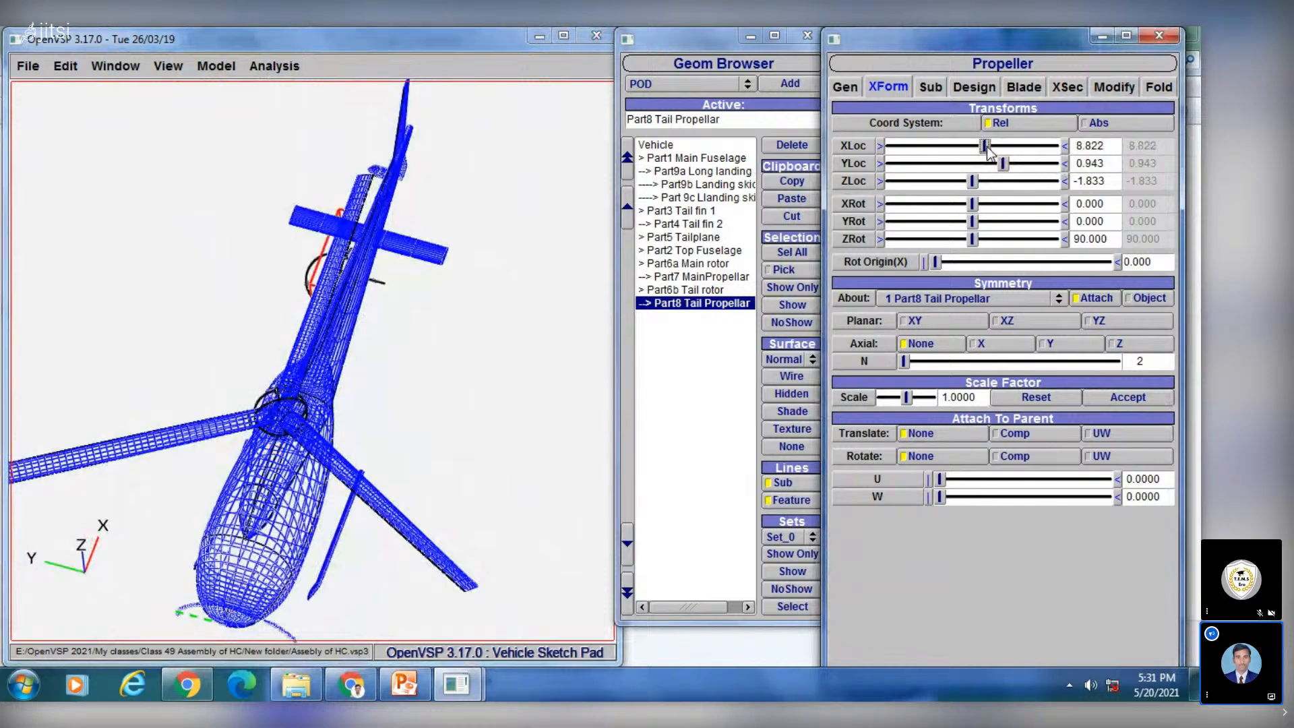
Step: Move Part8 Tail Propellar aft toward the tail rotor by setting its XLoc to 9.8
drag(347, 345, 378, 425)
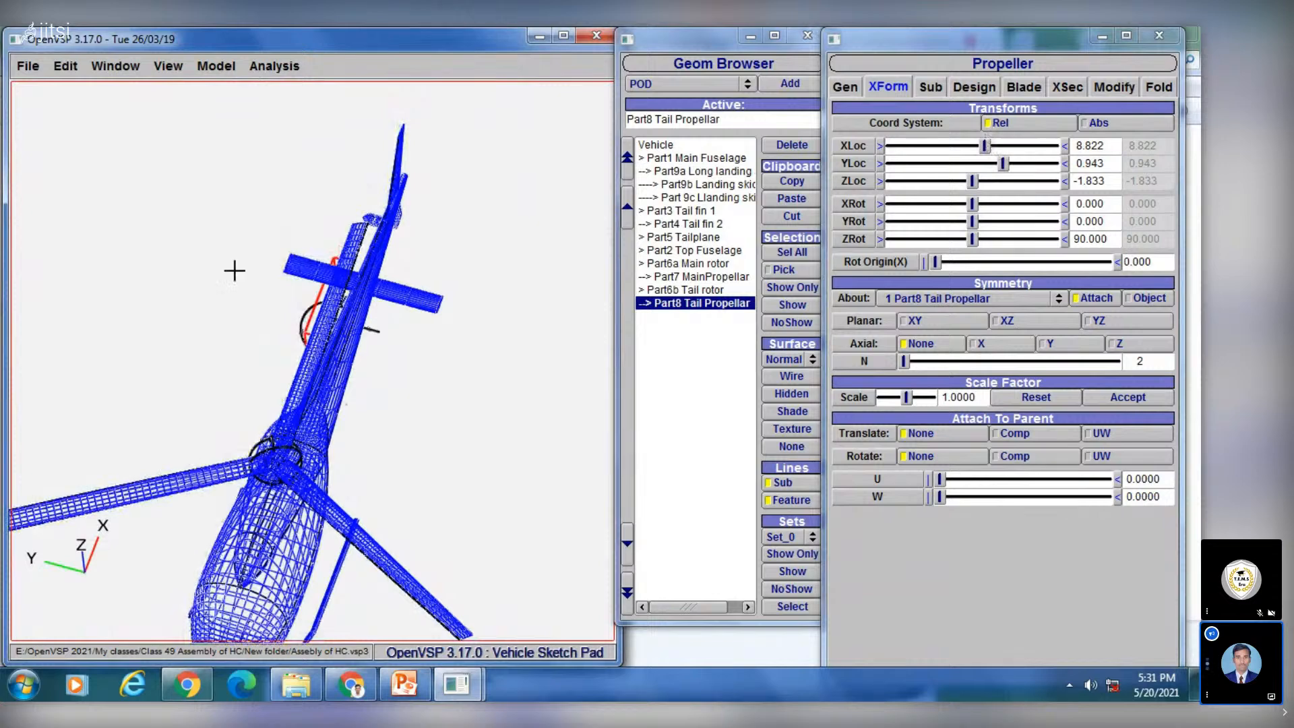
drag(281, 324, 438, 300)
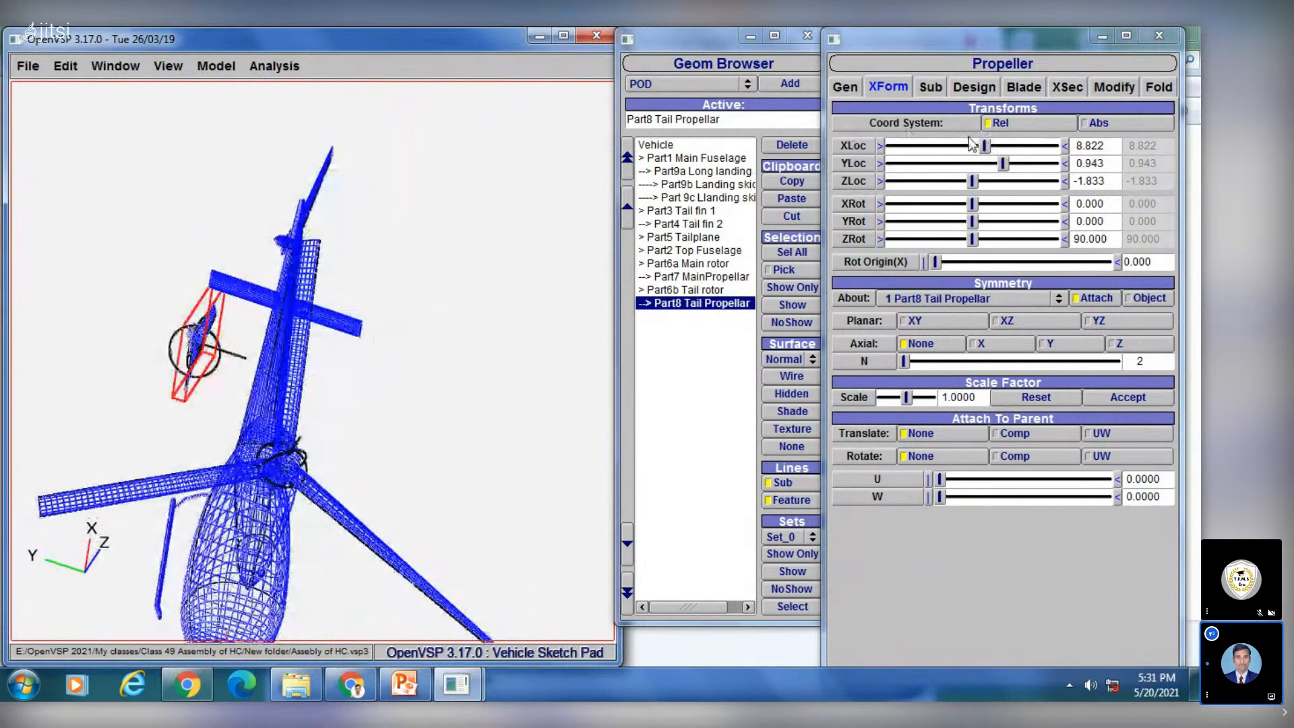
drag(984, 146, 1002, 149)
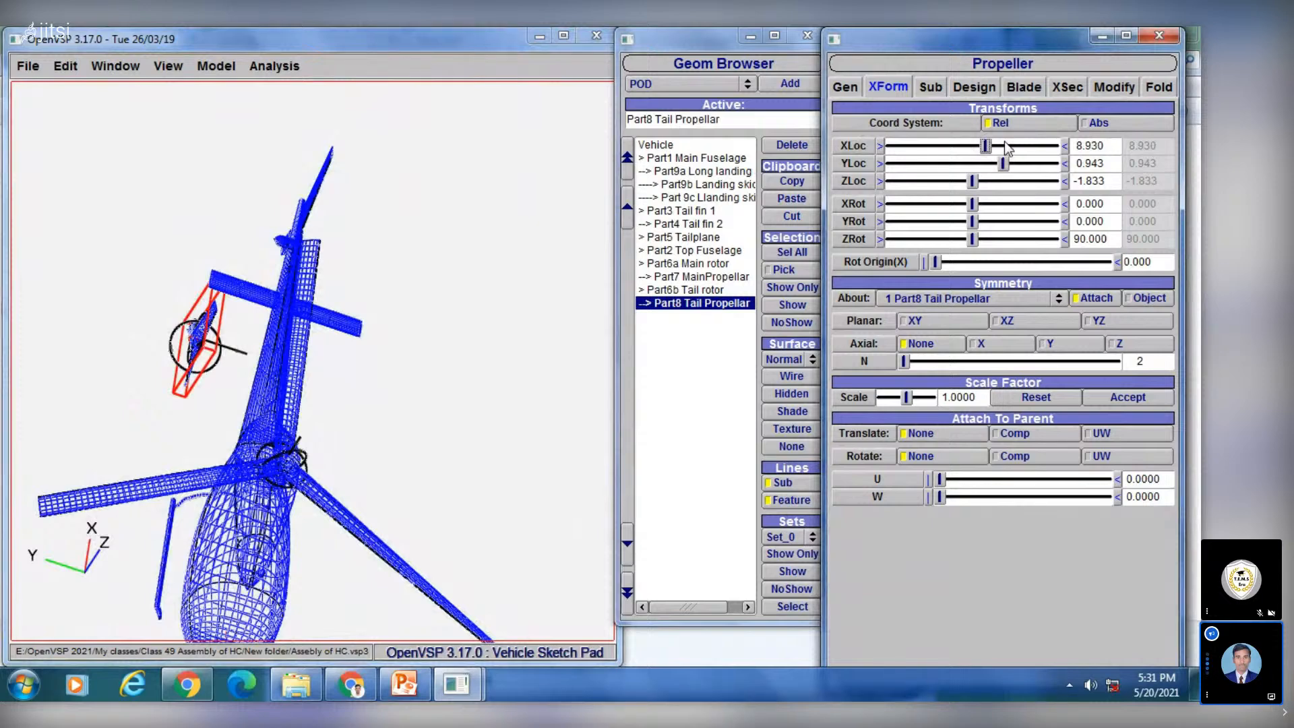
click(1013, 145)
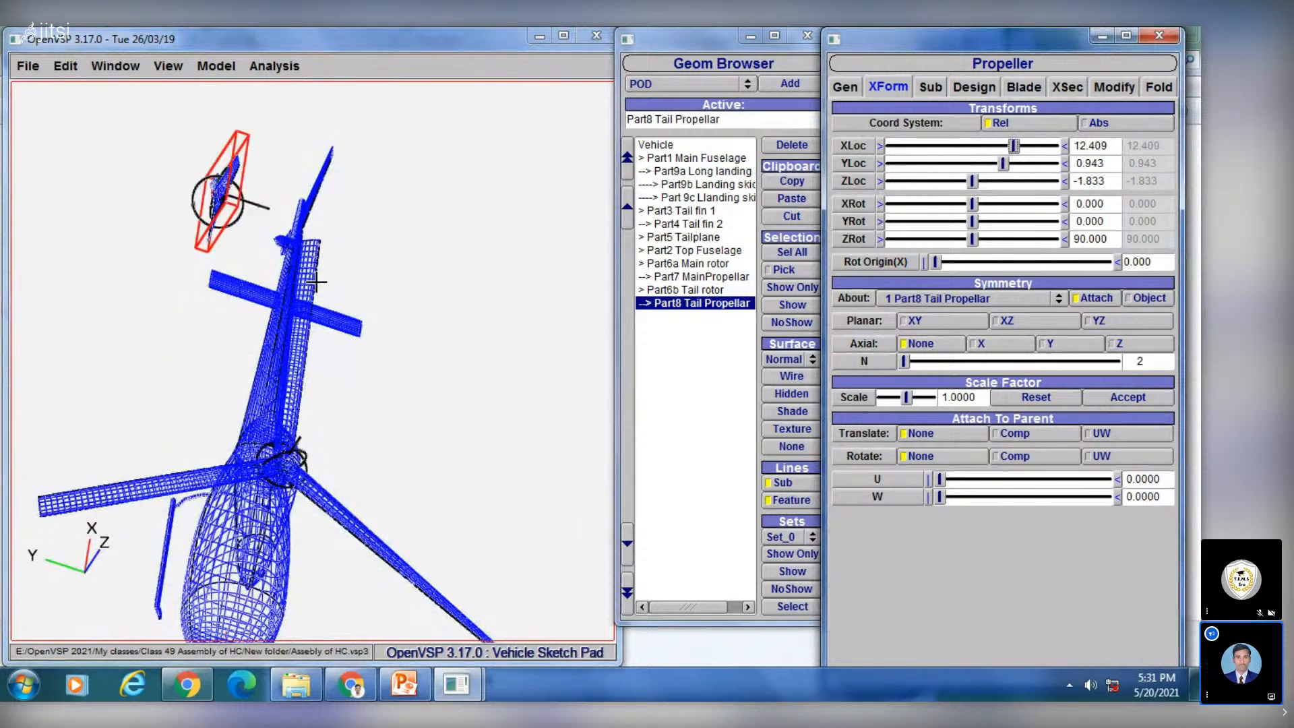
drag(1113, 146, 1072, 146)
text(0)
key(Return)
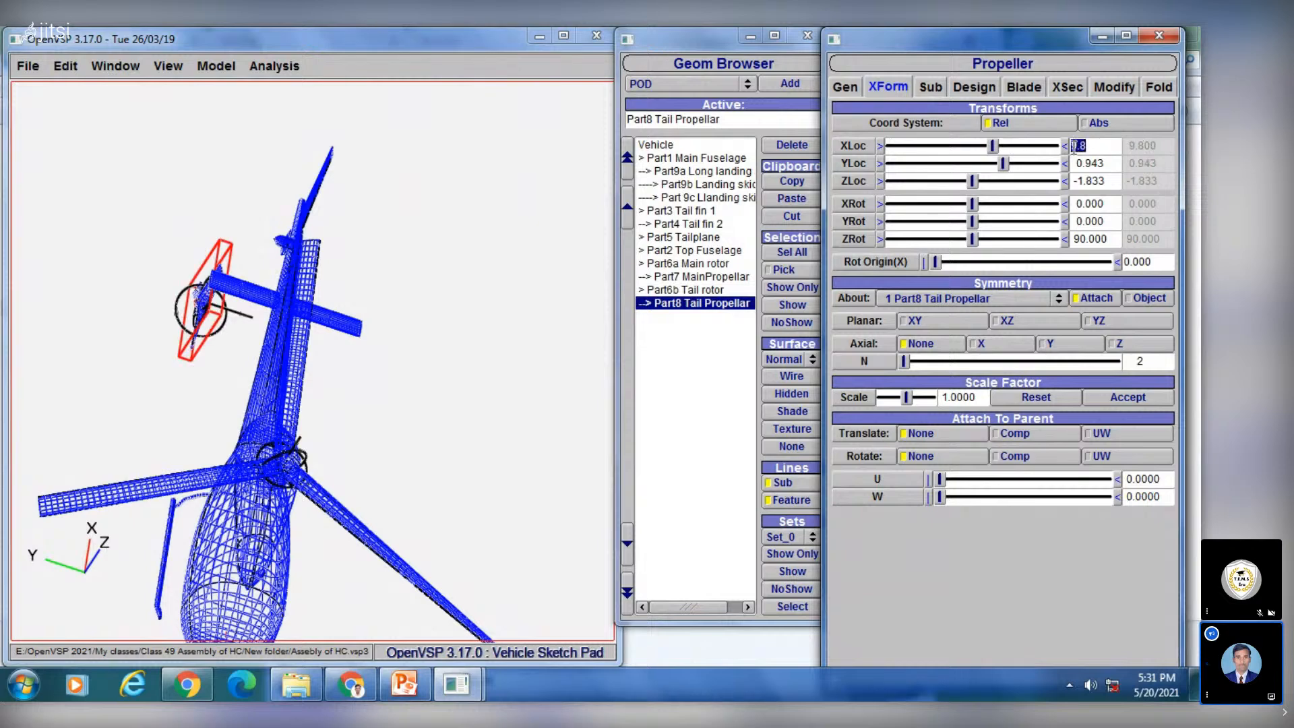
Step: Bring Part8 Tail Propellar closer to the tail boom by setting its YLoc to 0.400
click(1105, 163)
drag(1105, 162, 1085, 160)
key(BackSpace)
text(100)
key(Return)
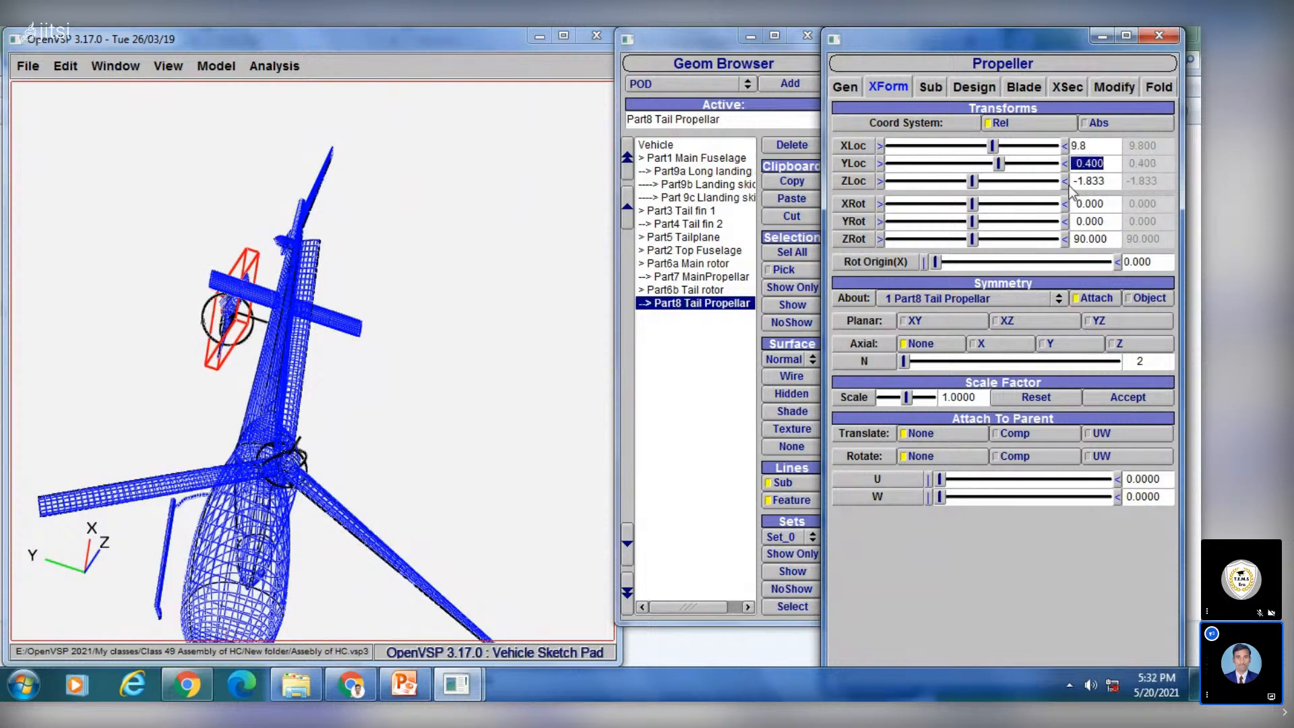
Step: Raise Part8 Tail Propellar to the tail rotor with a ZLoc of 0.667 and check its placement on the boom
drag(1109, 180, 1071, 180)
text(0.667)
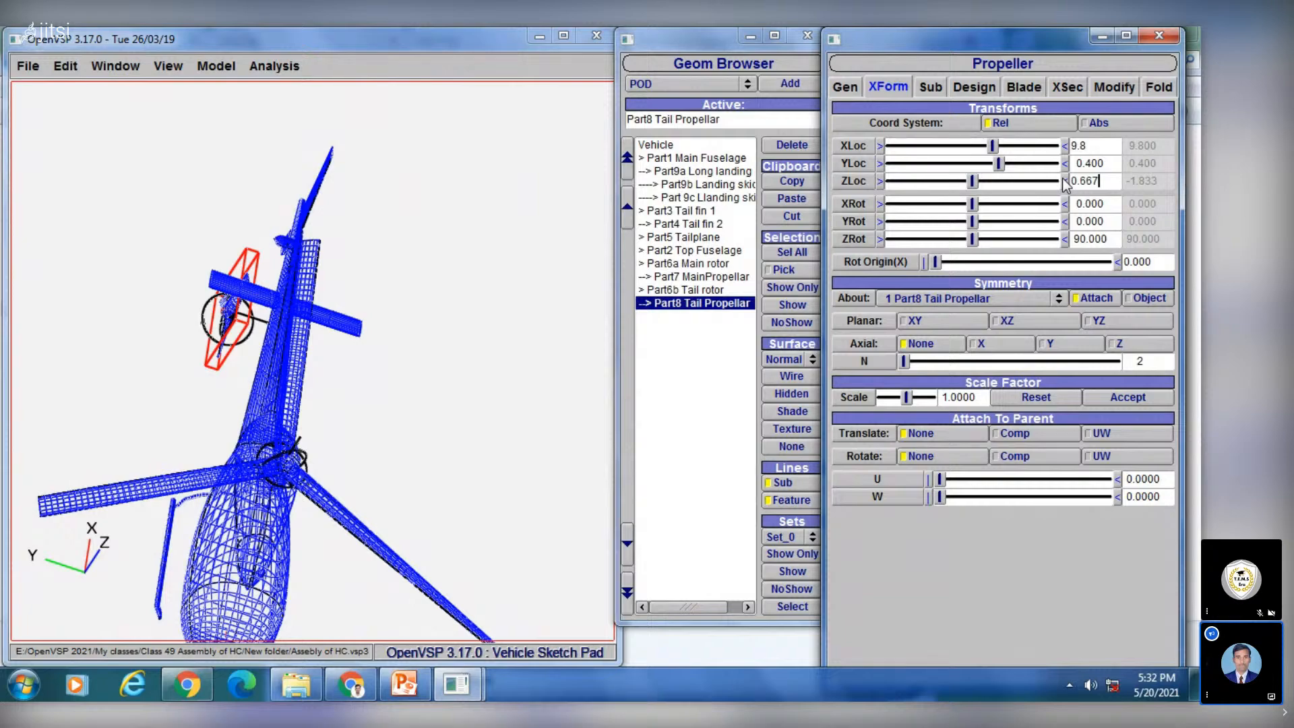
key(Return)
click(663, 388)
drag(346, 260, 523, 205)
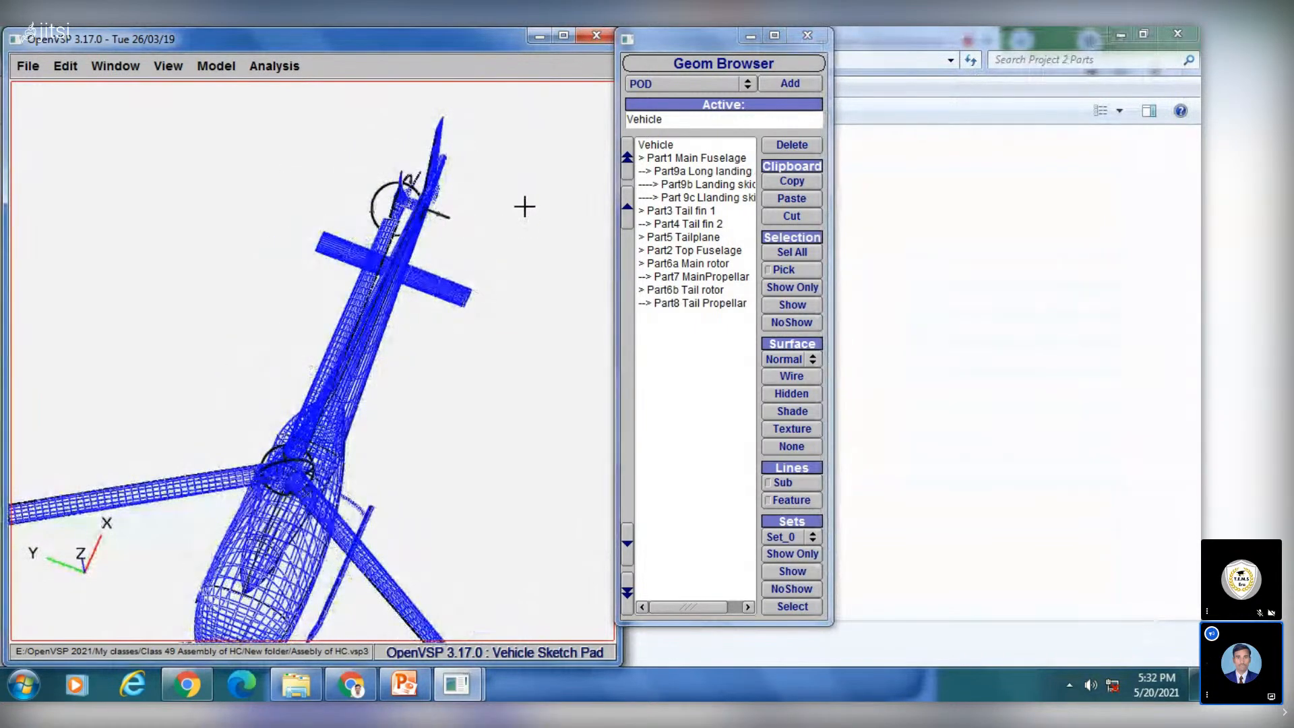
click(675, 374)
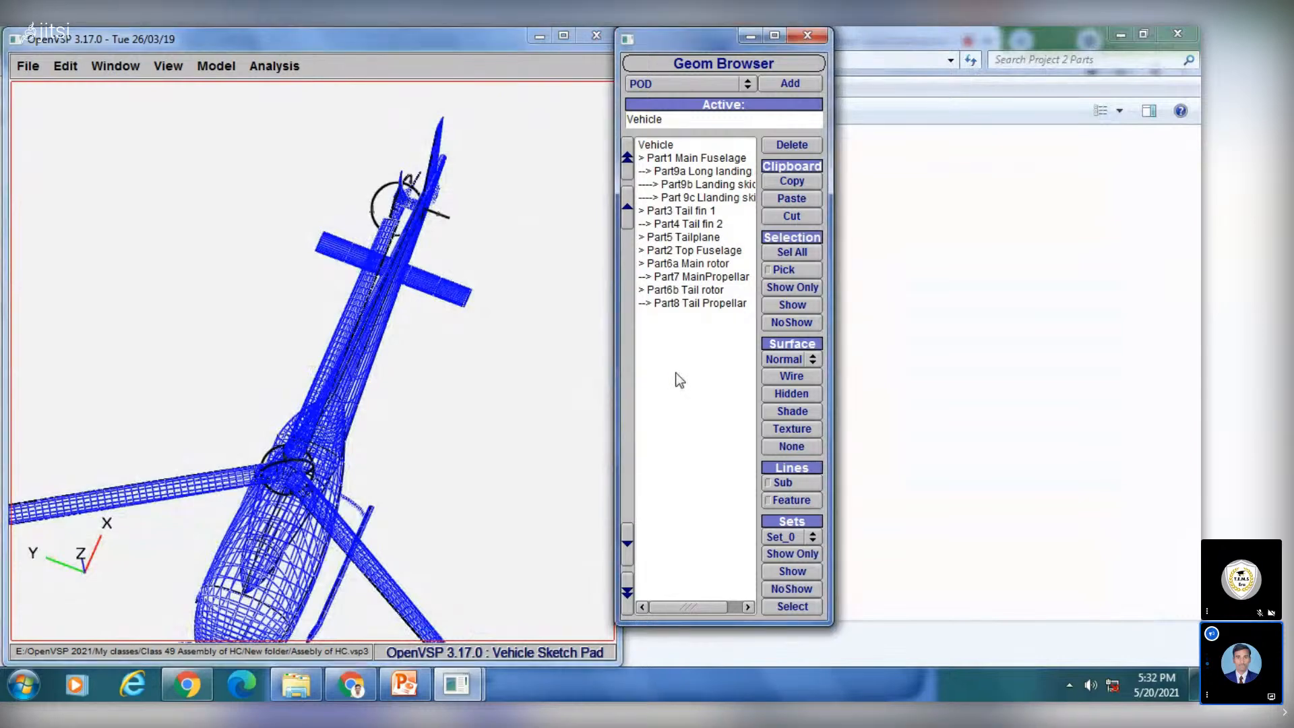
drag(334, 414, 297, 396)
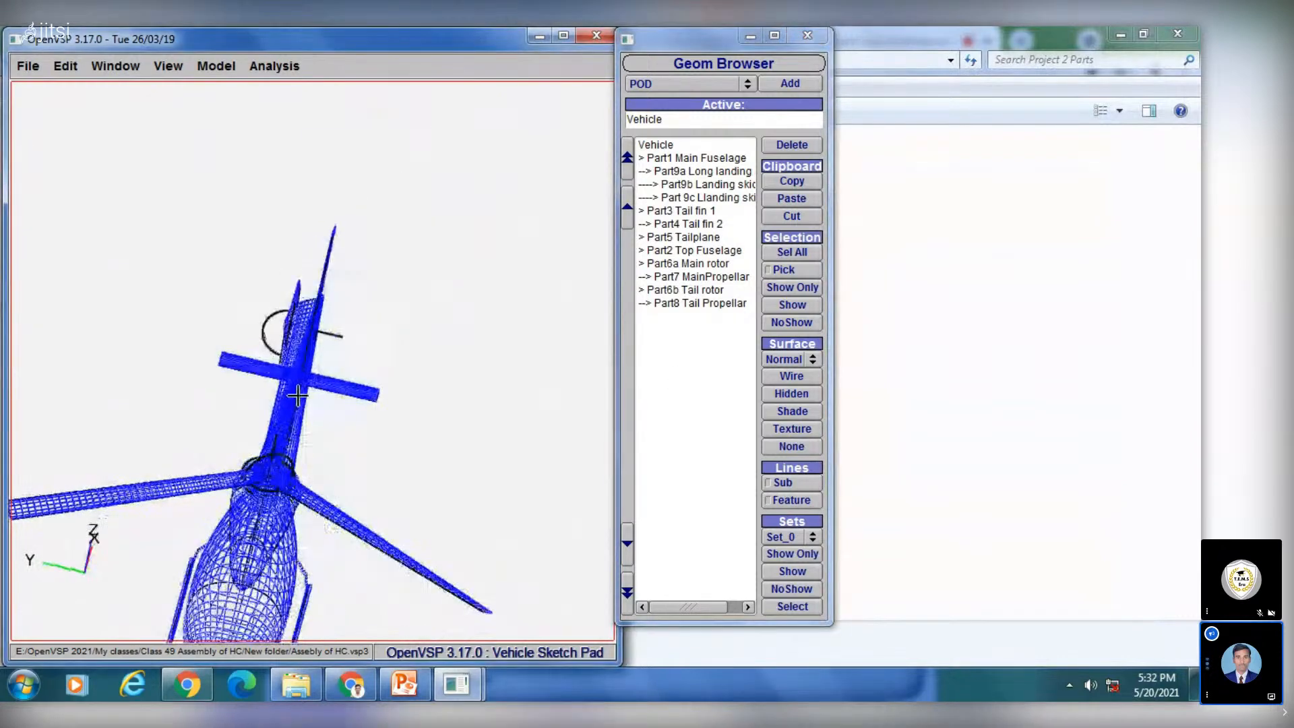
middle_drag(297, 447, 340, 269)
drag(339, 269, 336, 378)
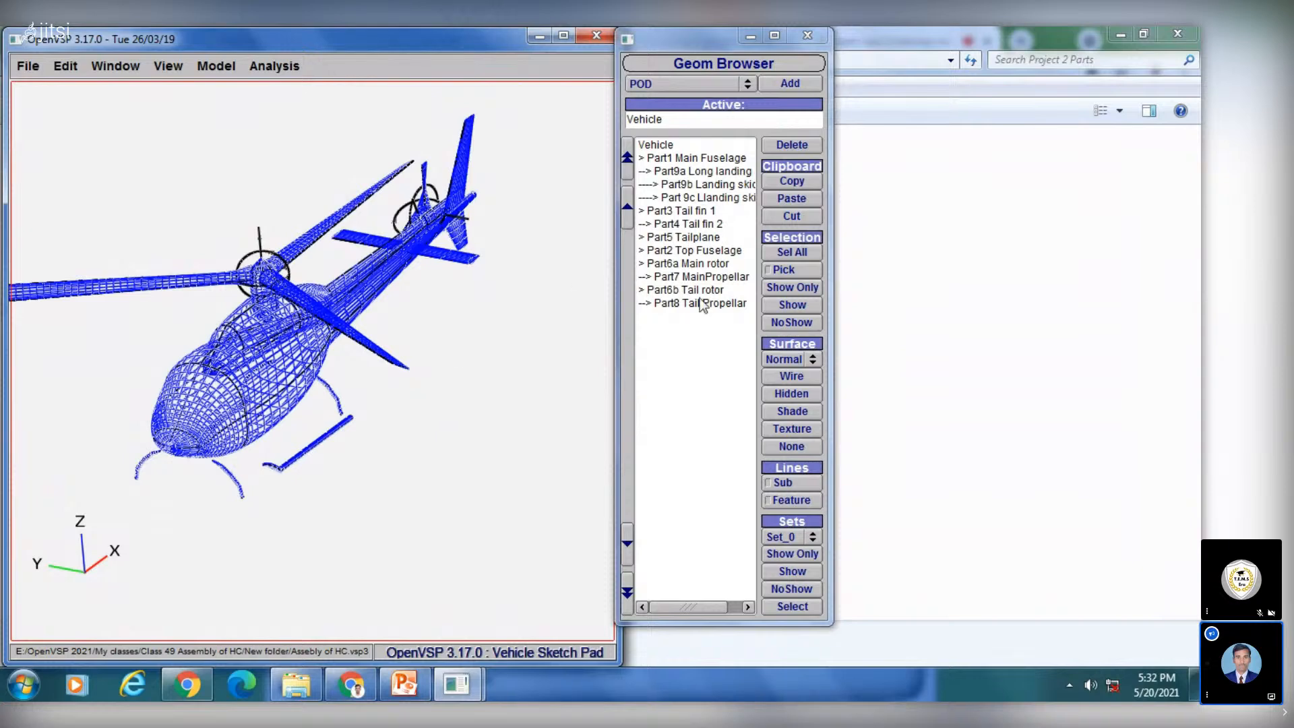
Step: Move Part9b Landing skid b aft from the nose with an XLoc of 2.668 and check its fit on the long skids
click(708, 184)
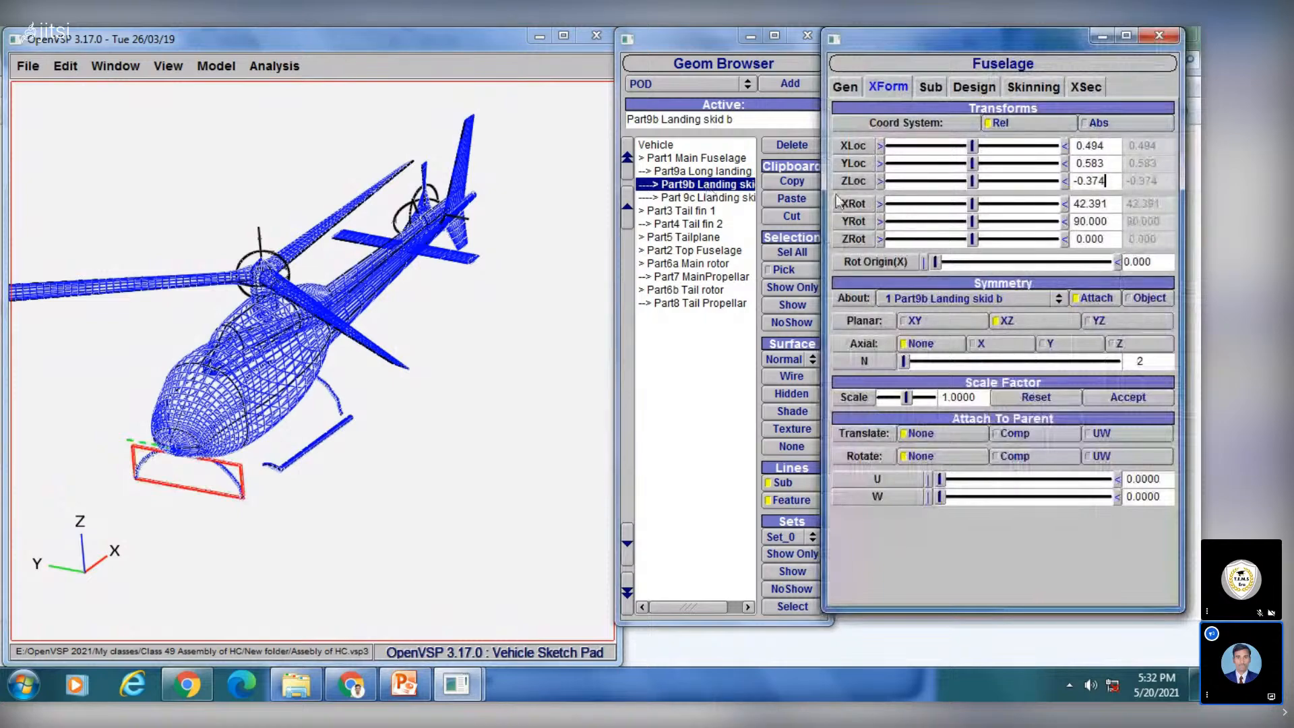
drag(348, 424, 227, 515)
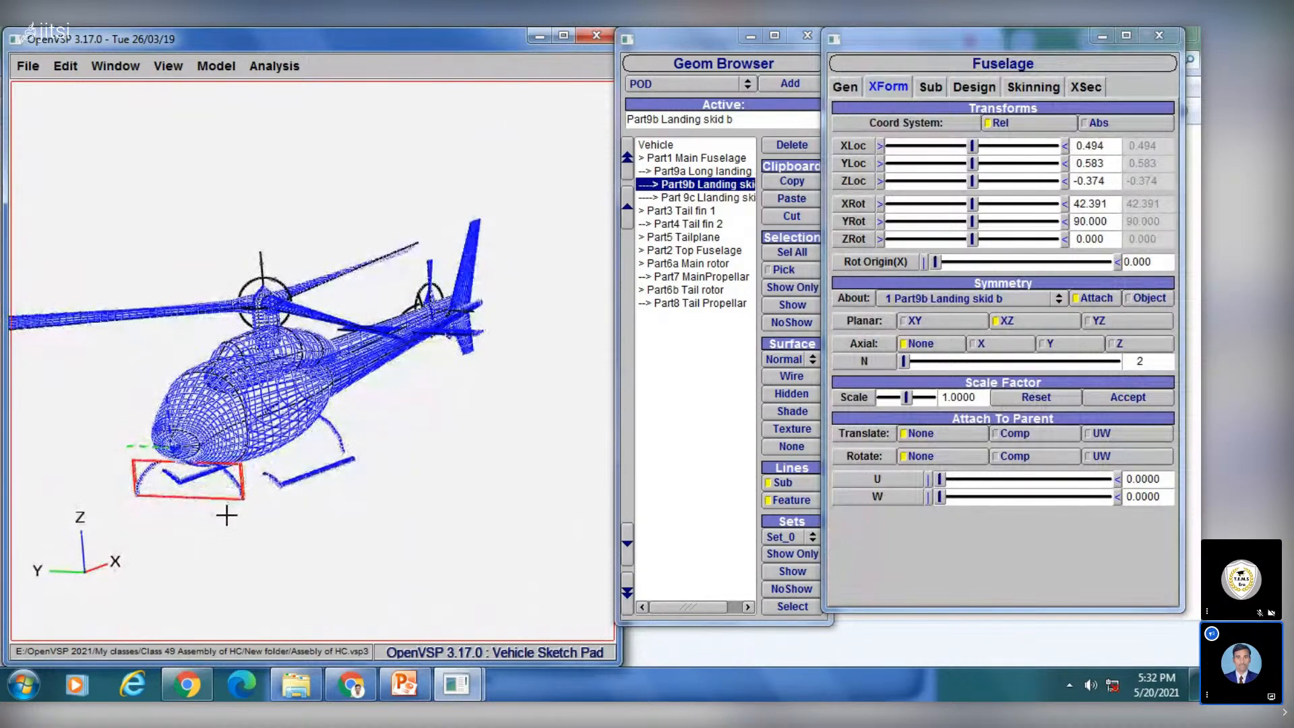
drag(306, 512, 247, 421)
drag(277, 481, 343, 494)
click(703, 470)
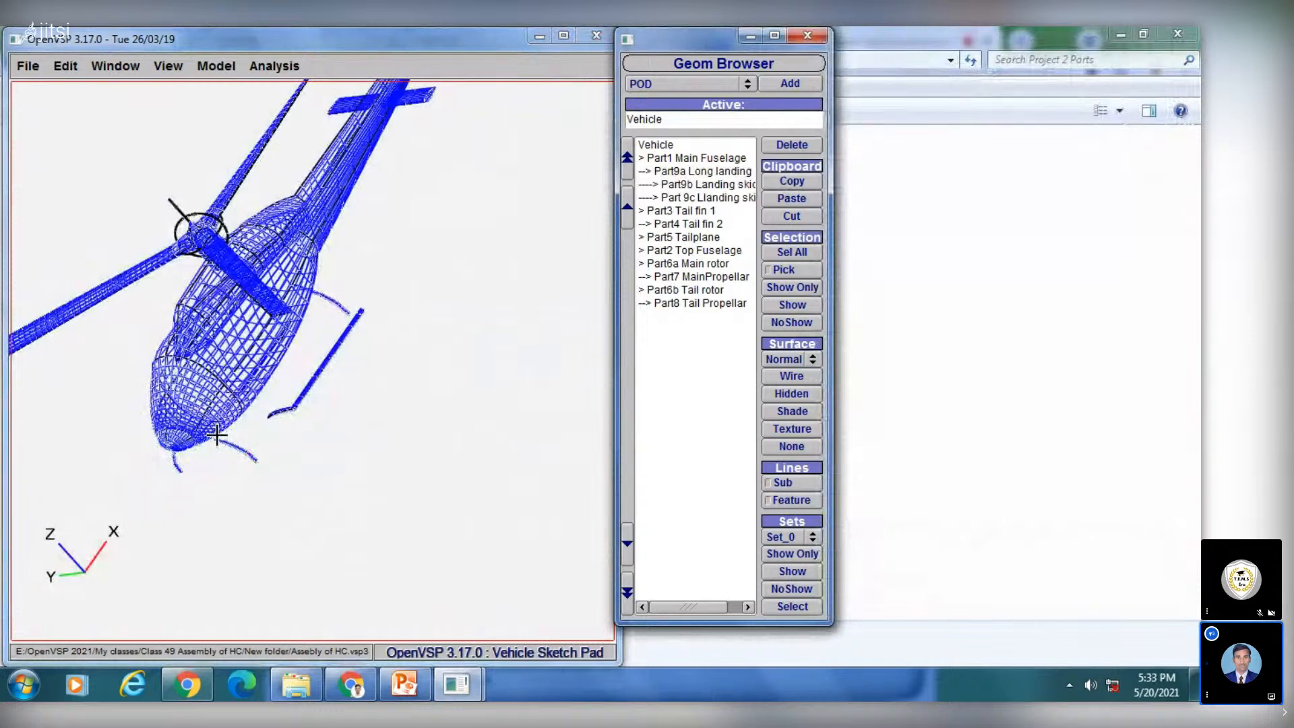
click(702, 184)
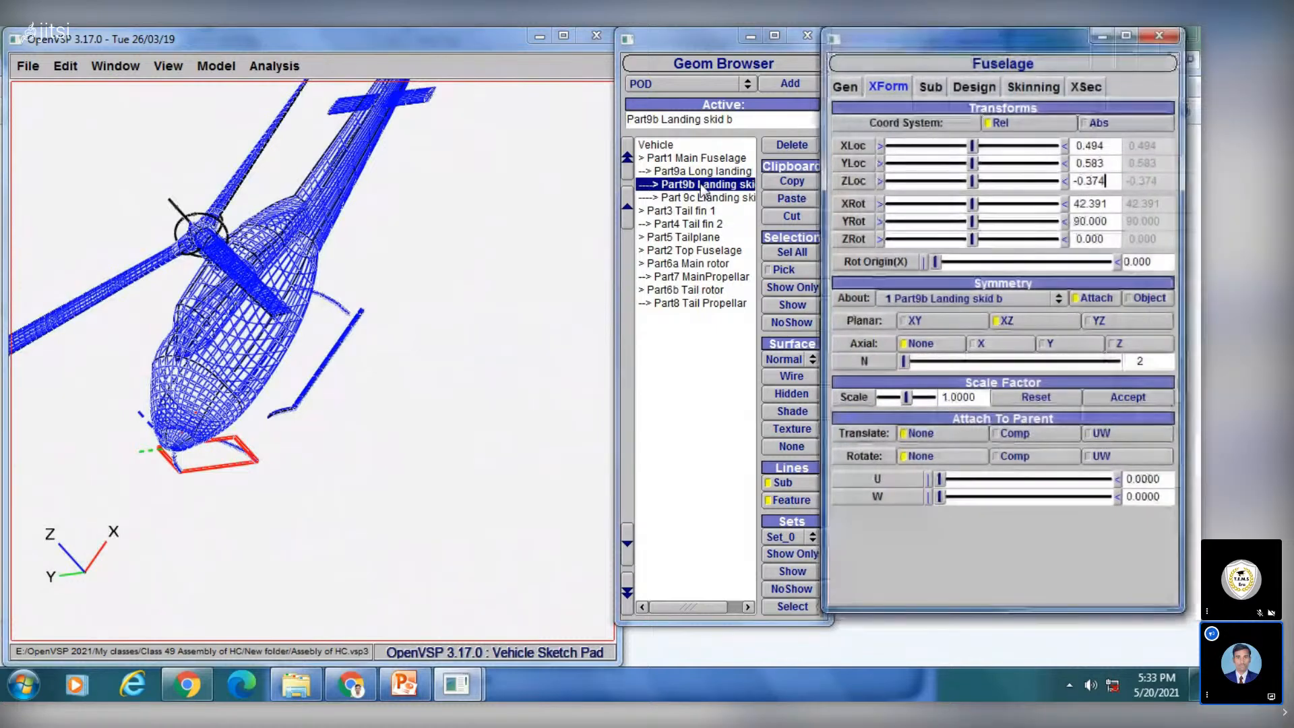
drag(1105, 145, 1068, 144)
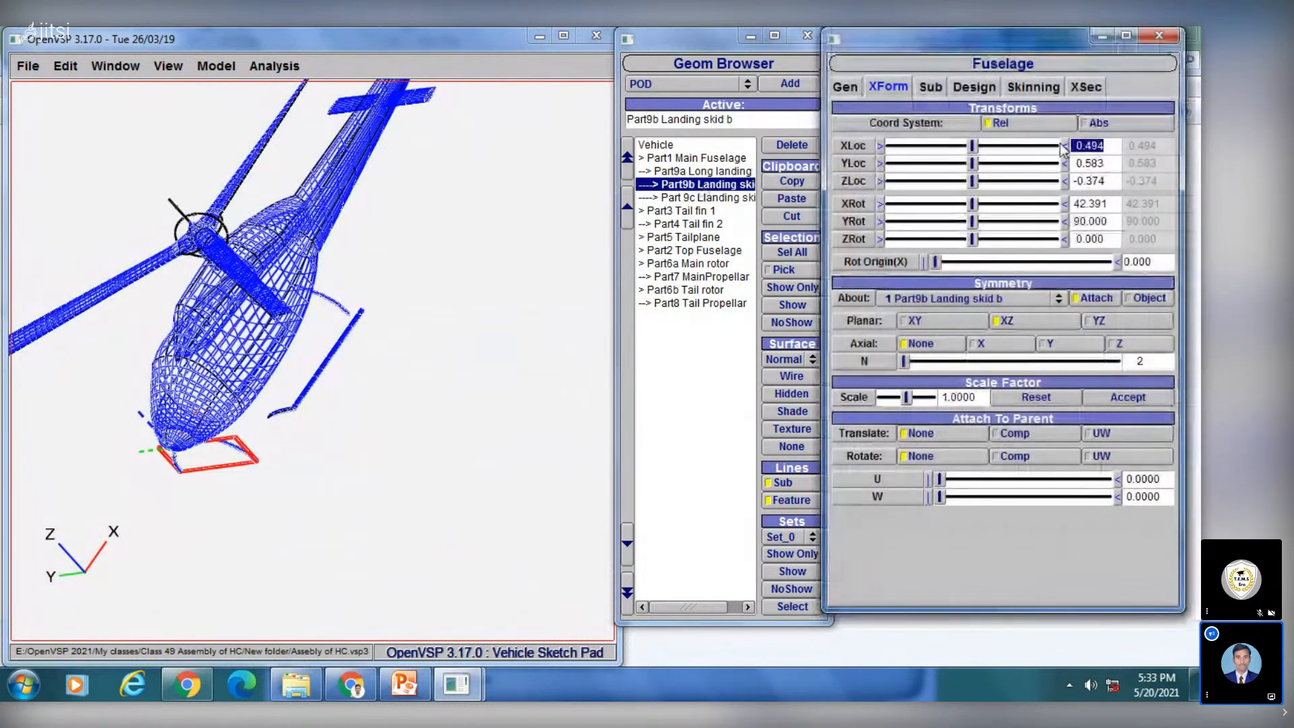
text(2.668)
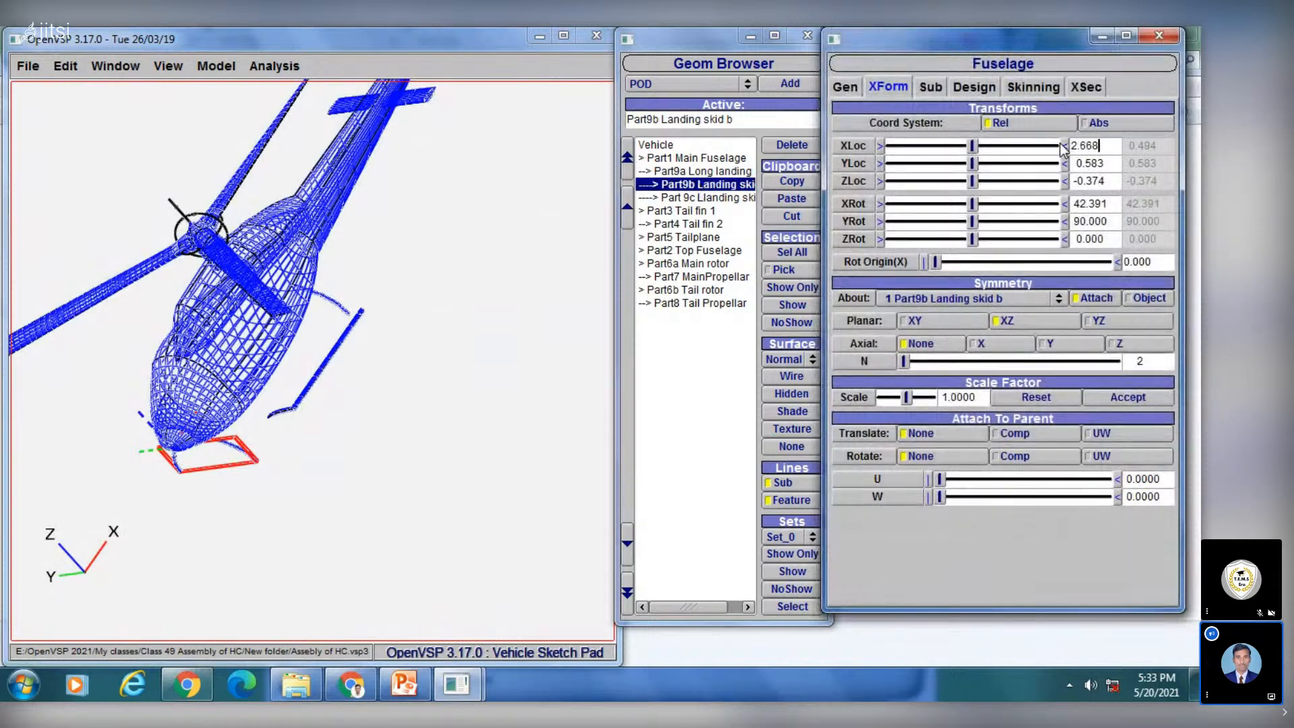
key(Return)
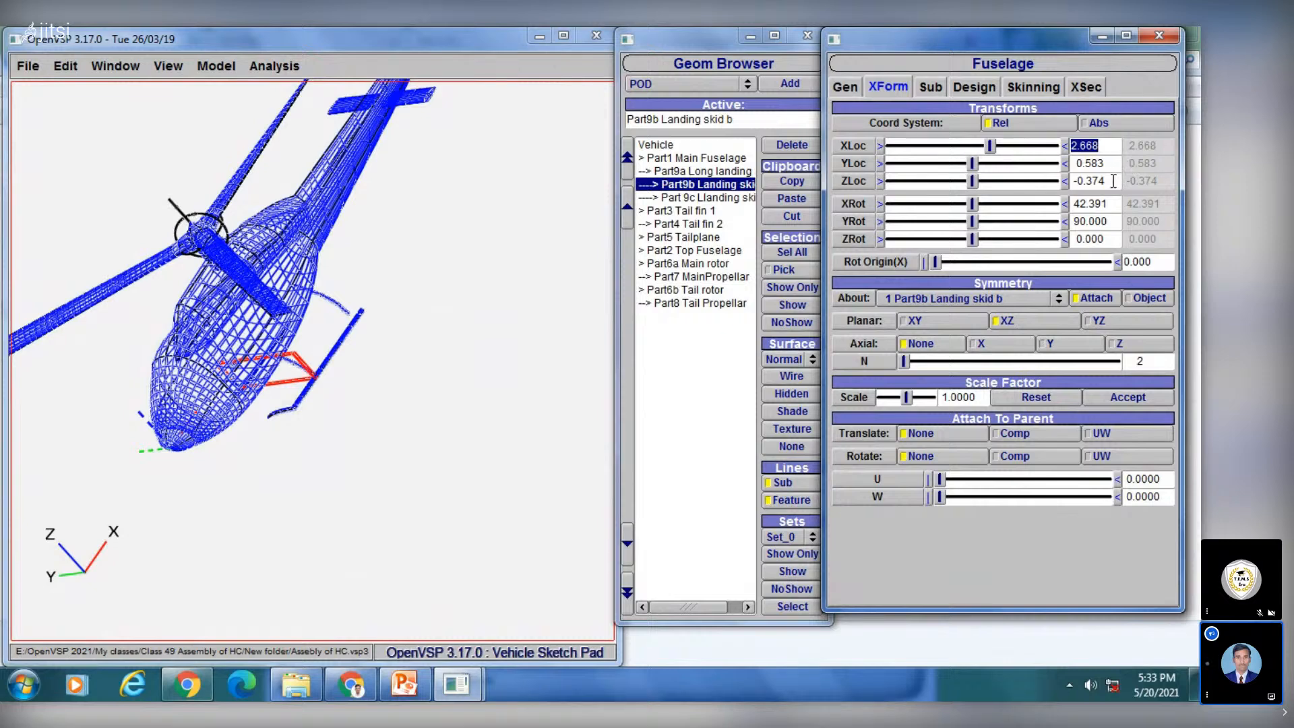
click(676, 392)
drag(377, 397, 310, 398)
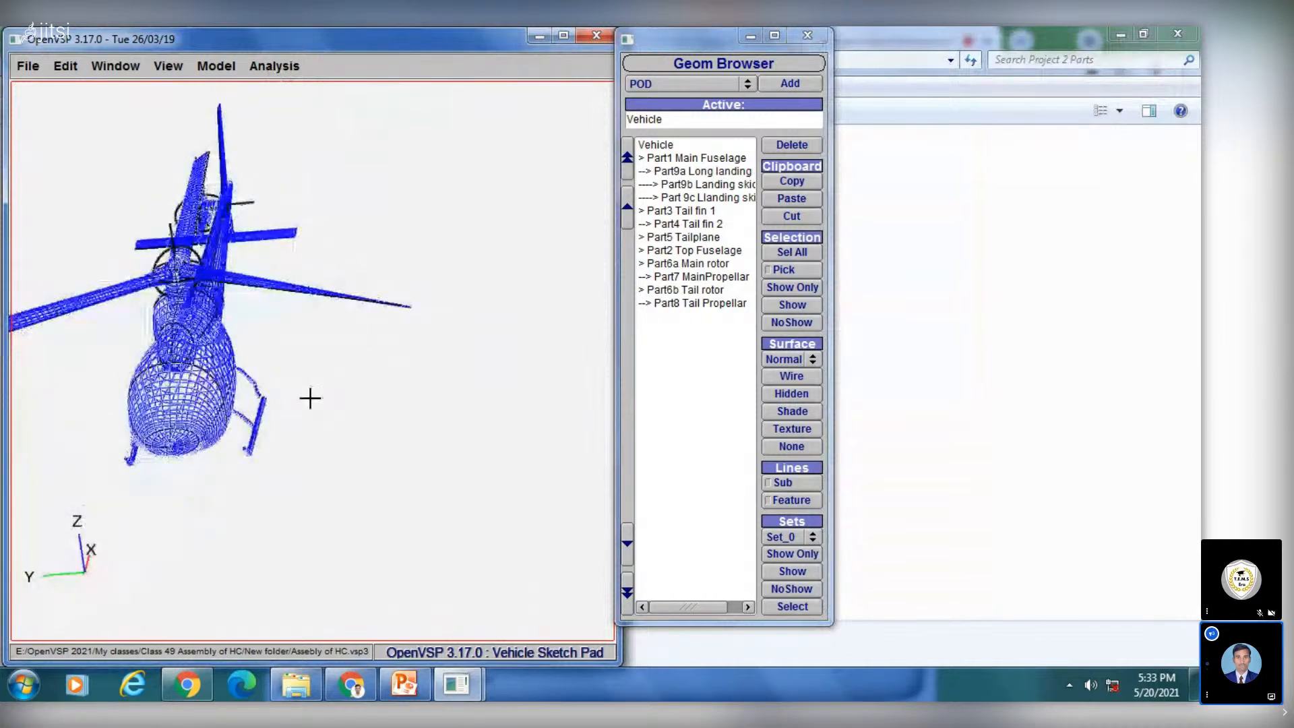
drag(359, 347, 251, 108)
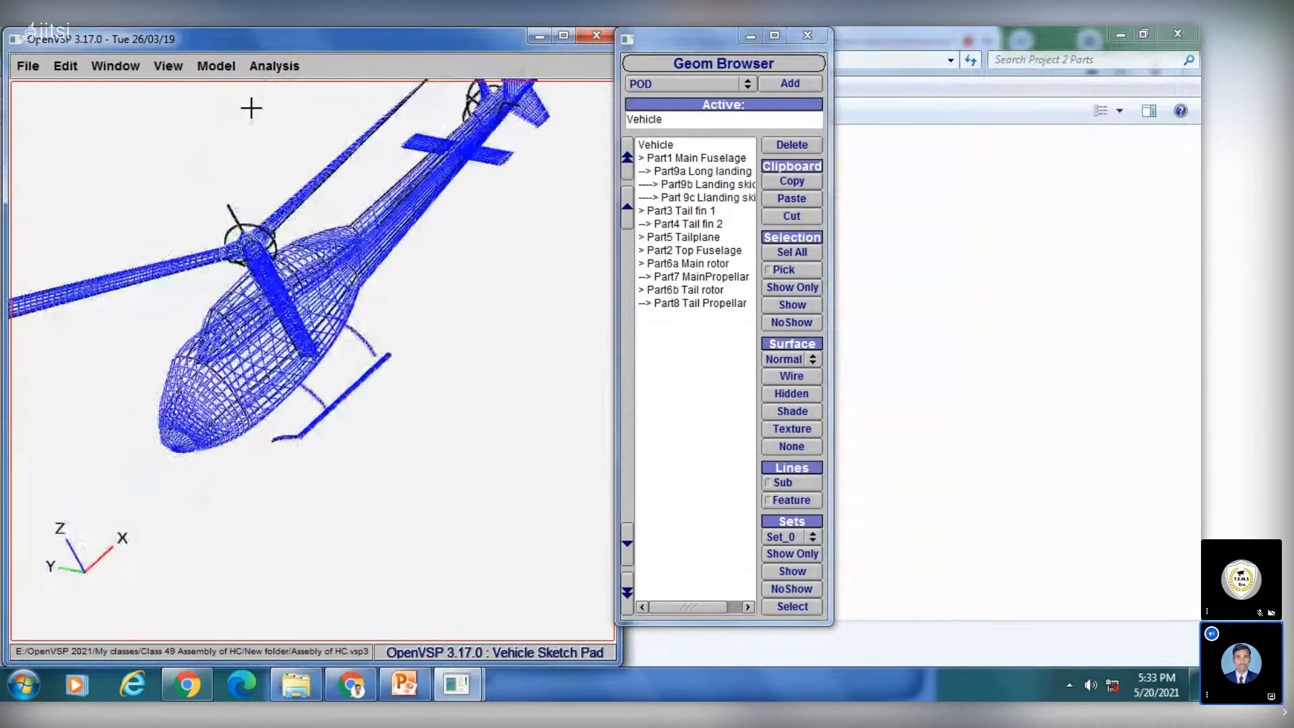
Step: Examine the assembled helicopter in the top, front, left, left isometric and right isometric views
click(165, 66)
click(165, 86)
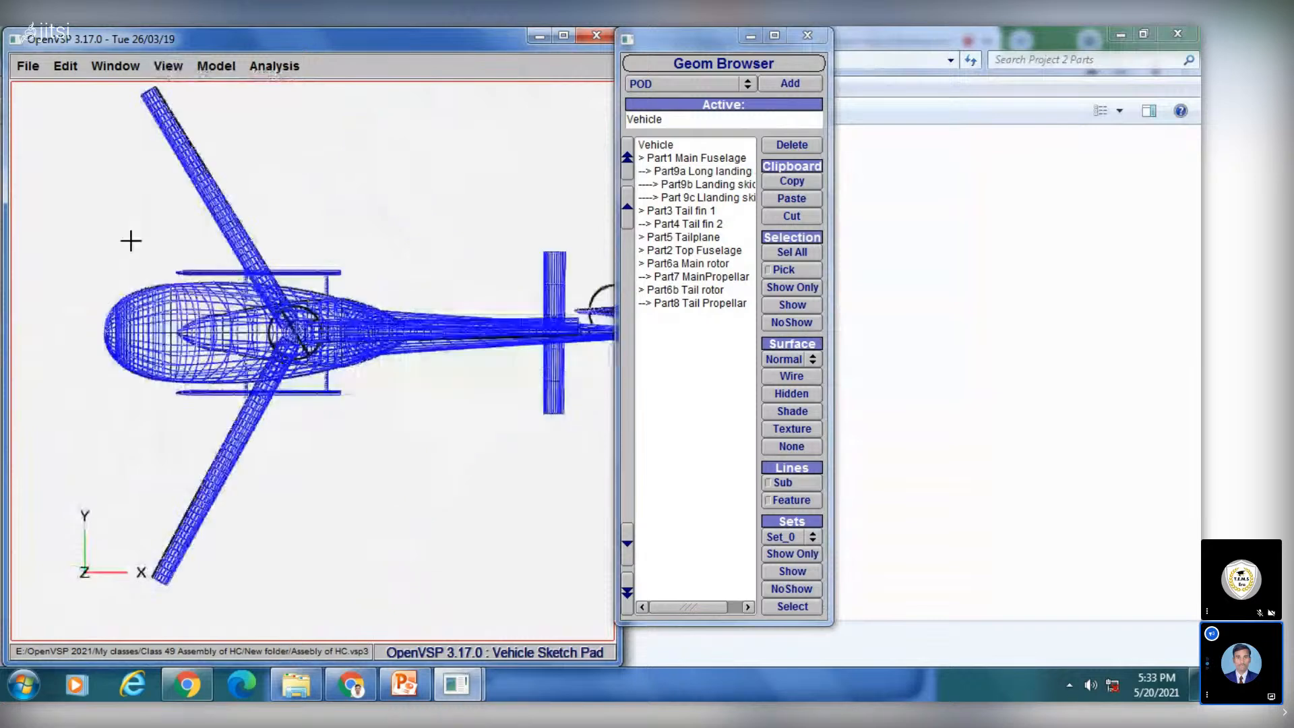
click(165, 66)
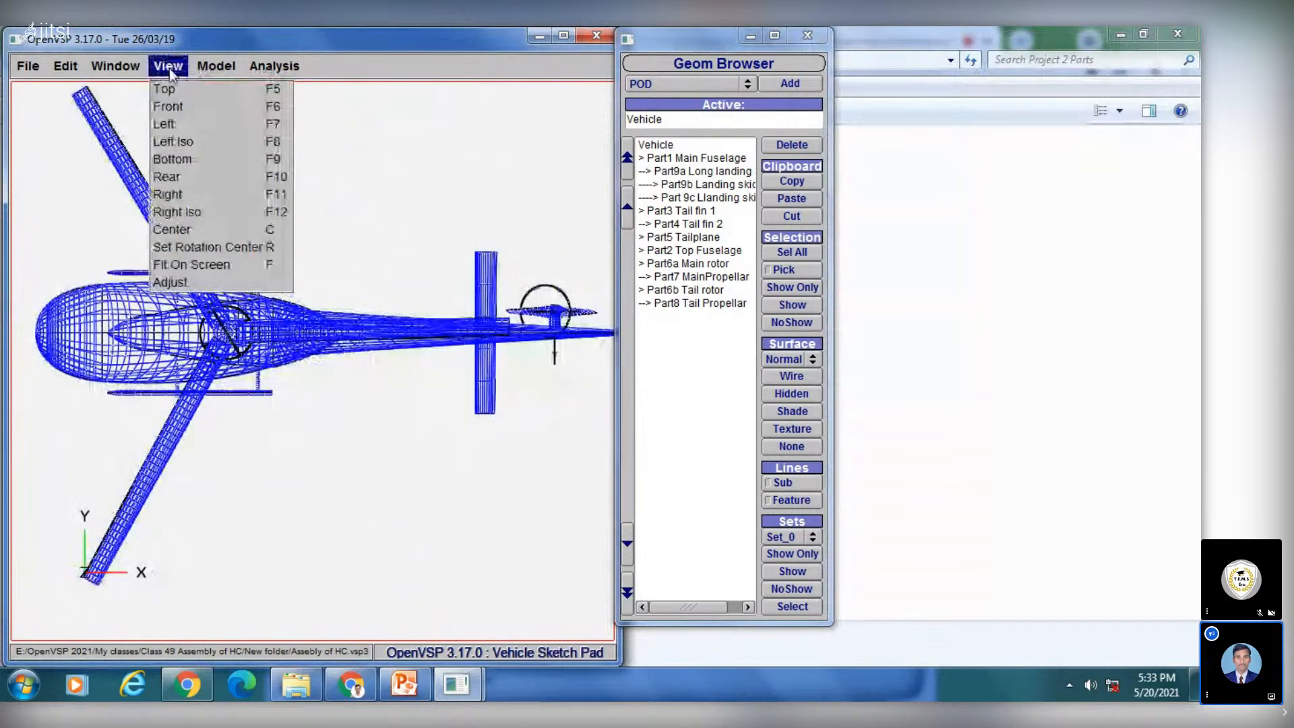
click(169, 107)
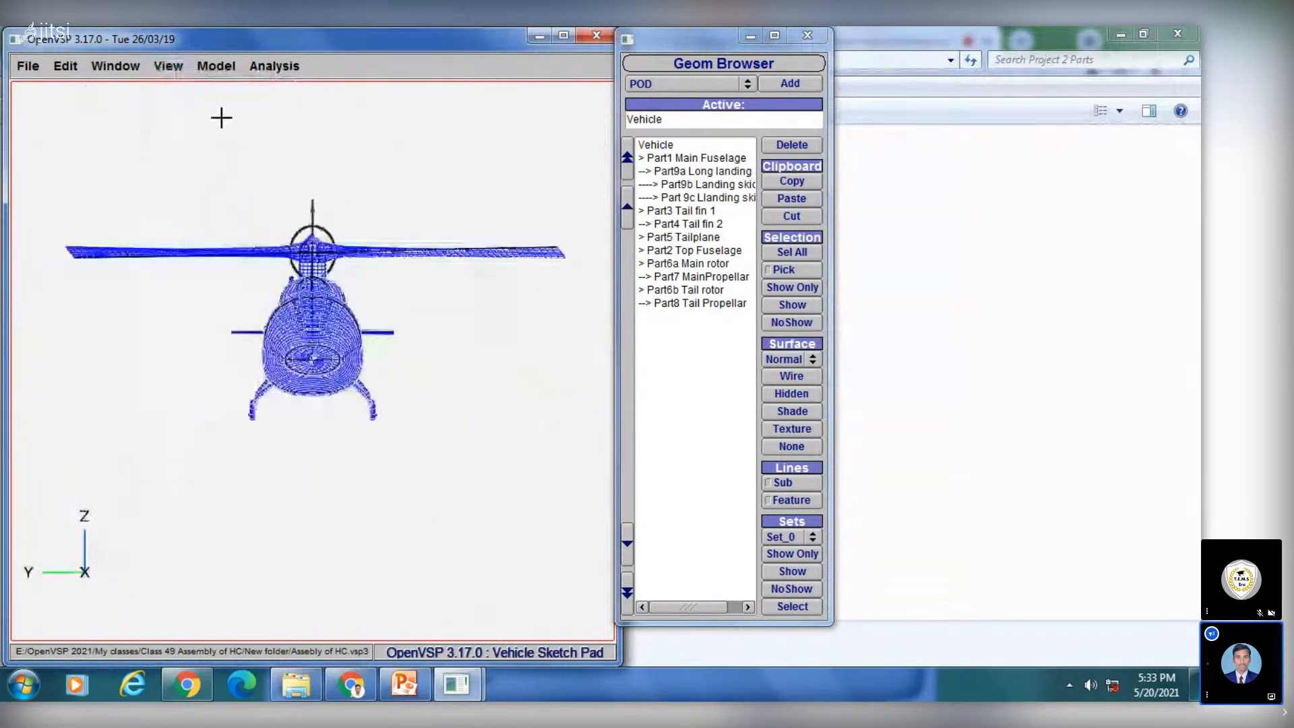
click(168, 66)
click(178, 125)
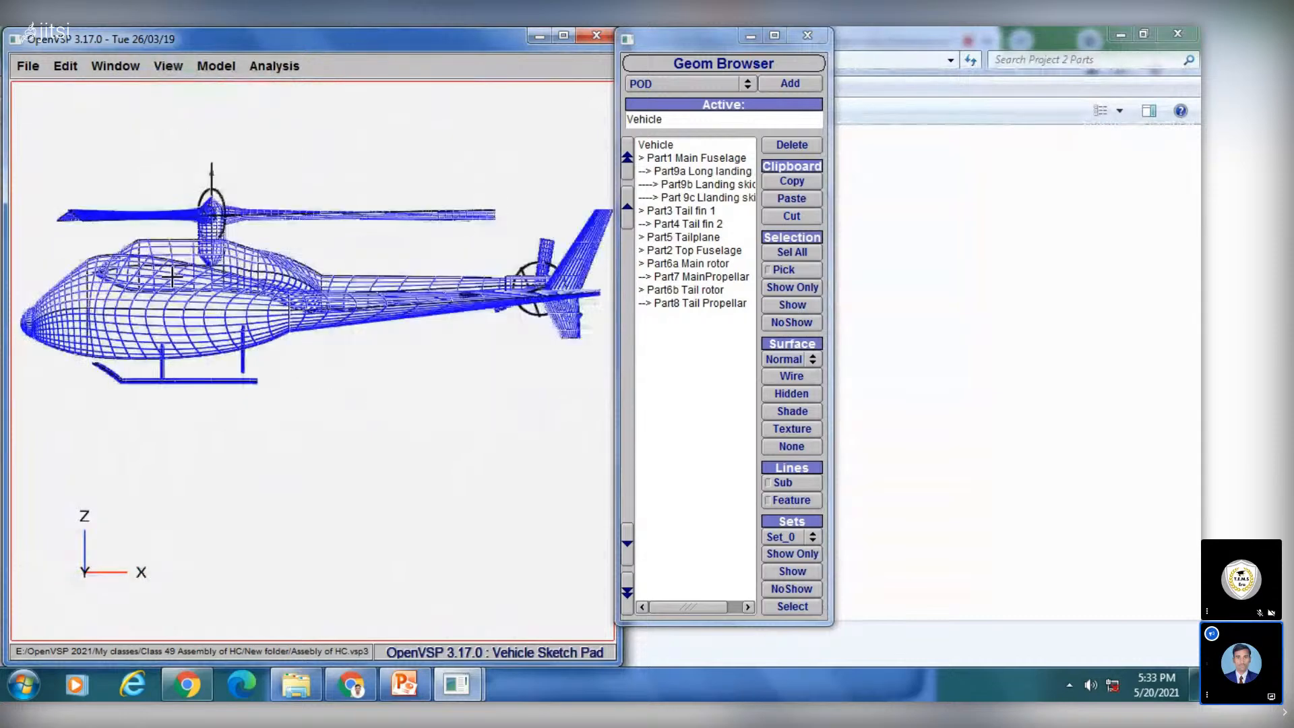
click(168, 66)
click(176, 141)
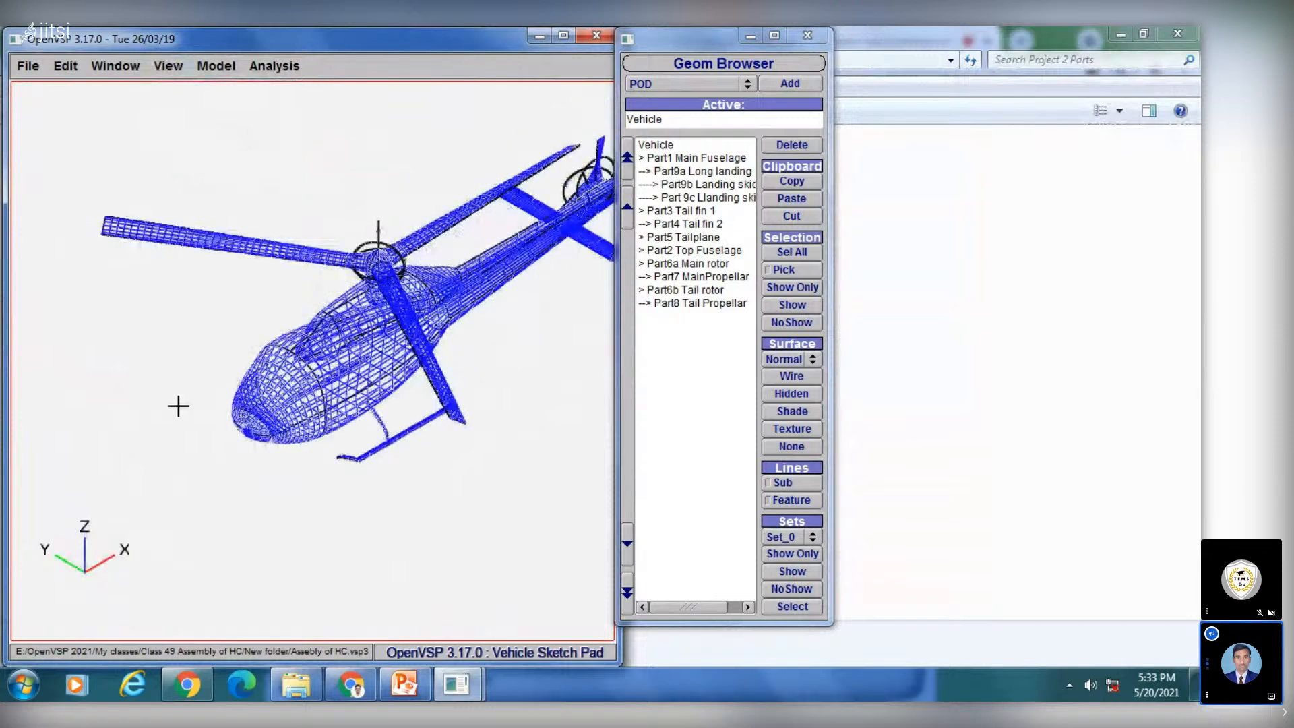
click(174, 67)
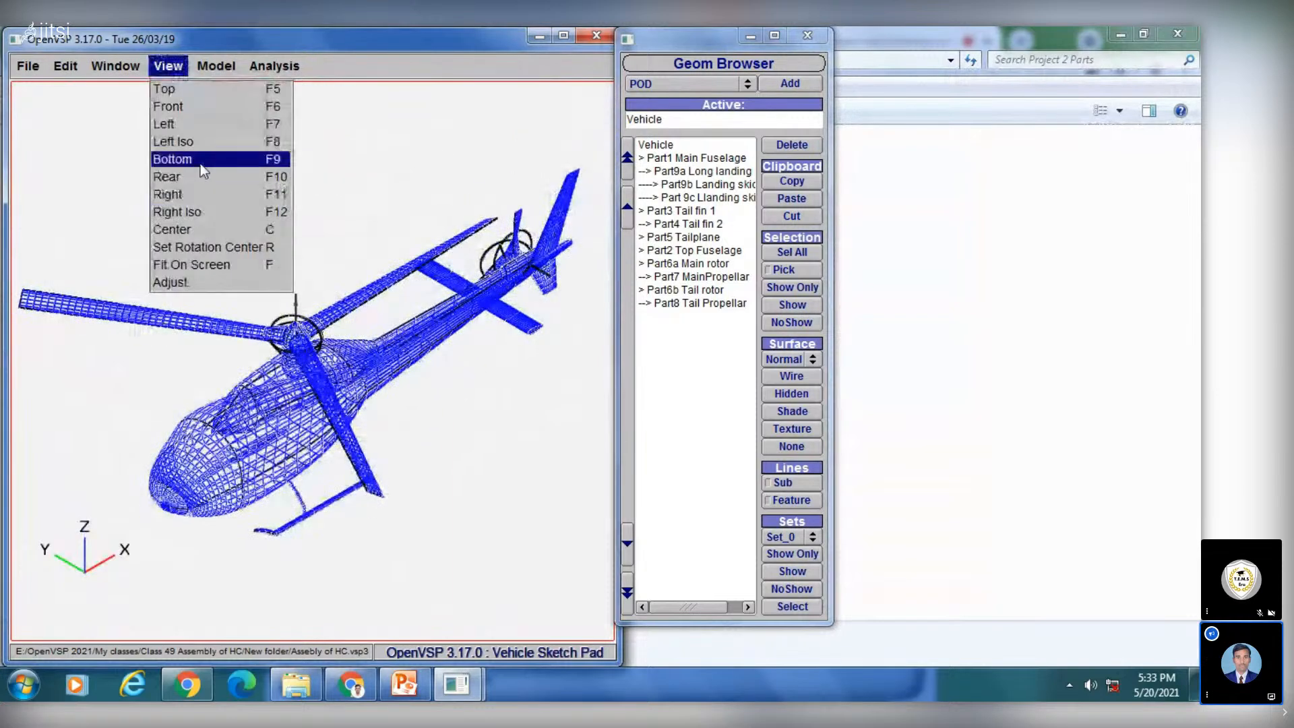
click(209, 212)
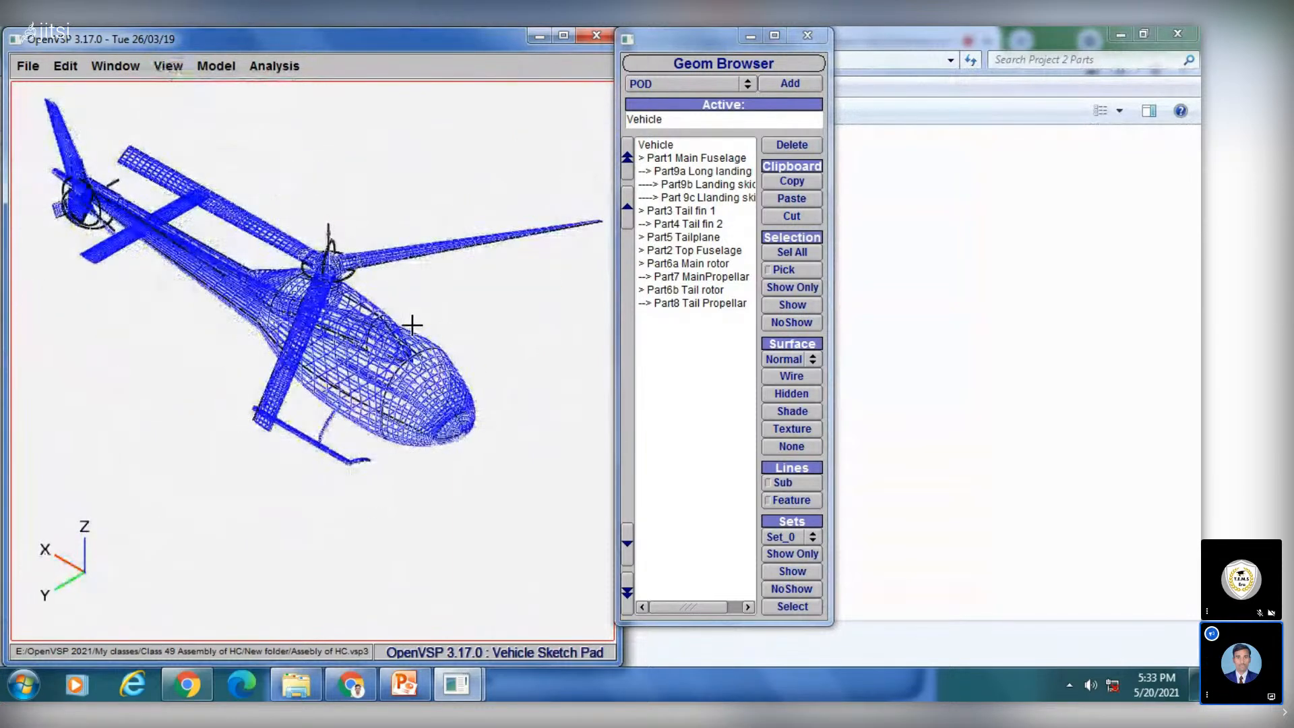
Step: Display all the helicopter parts shaded and give Part2 Top Fuselage the Yellow Plastic material
click(793, 252)
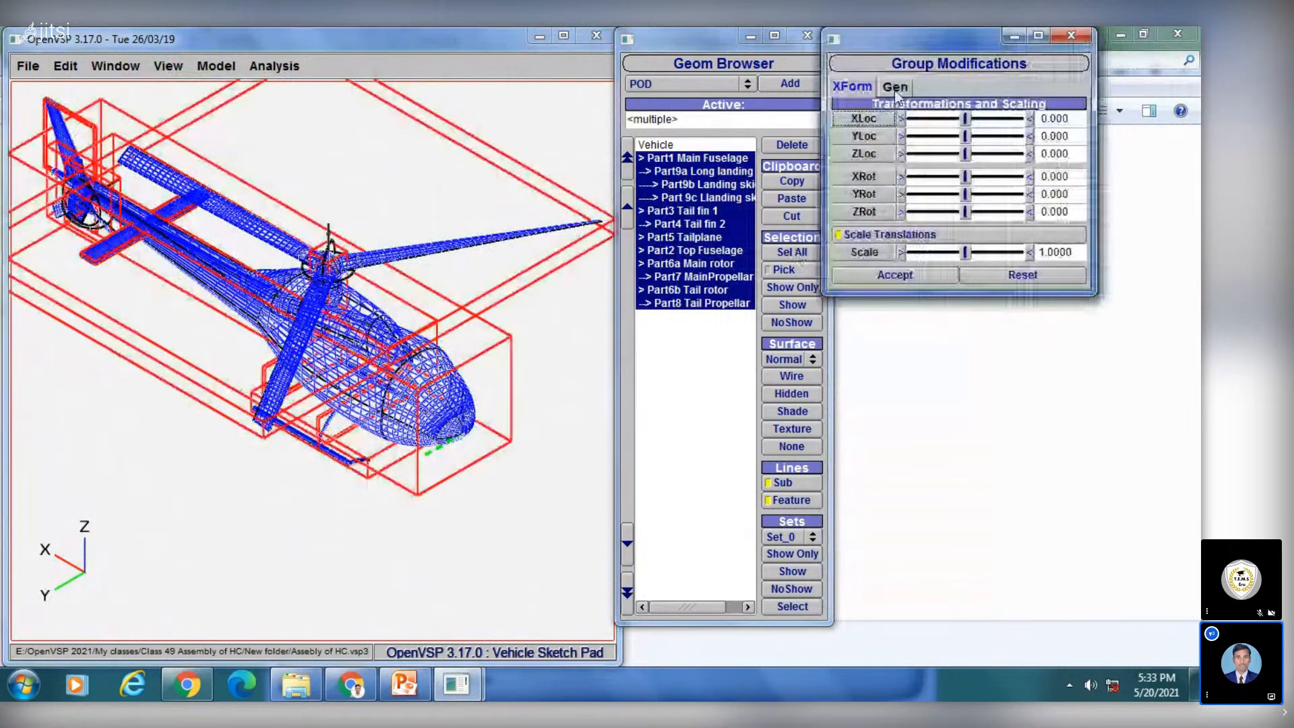
click(792, 413)
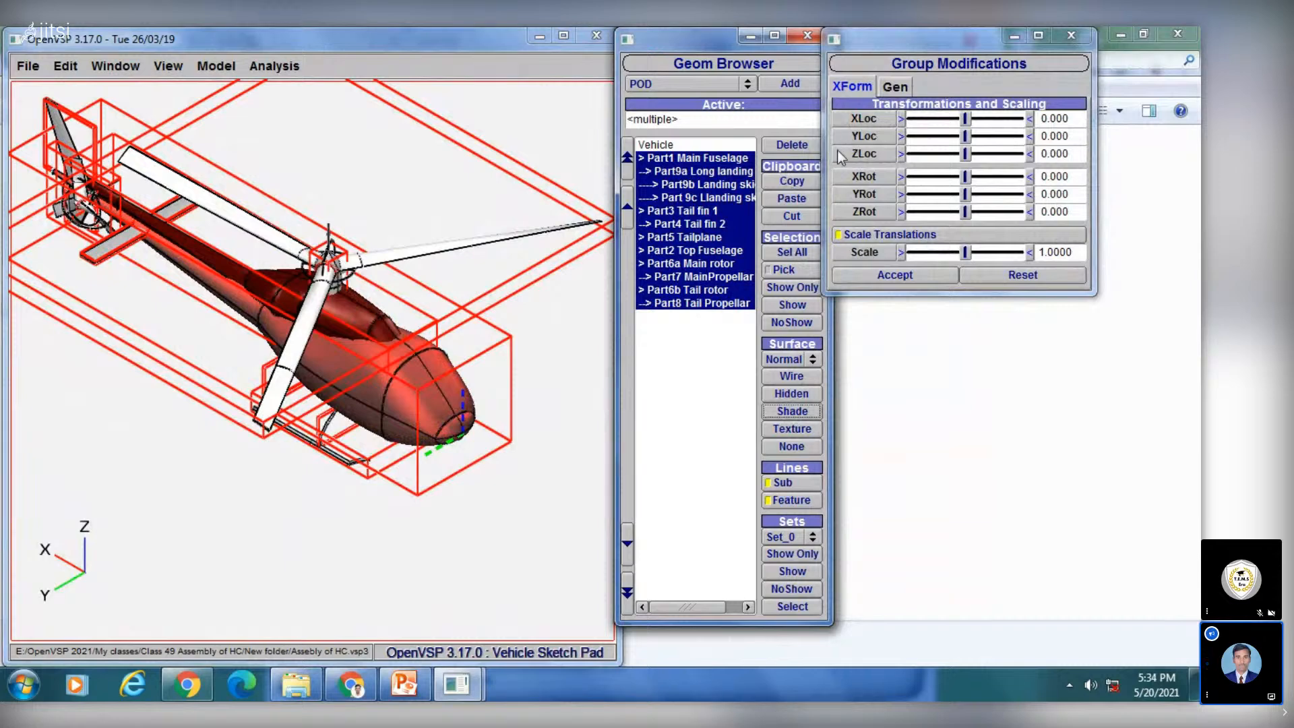
click(698, 249)
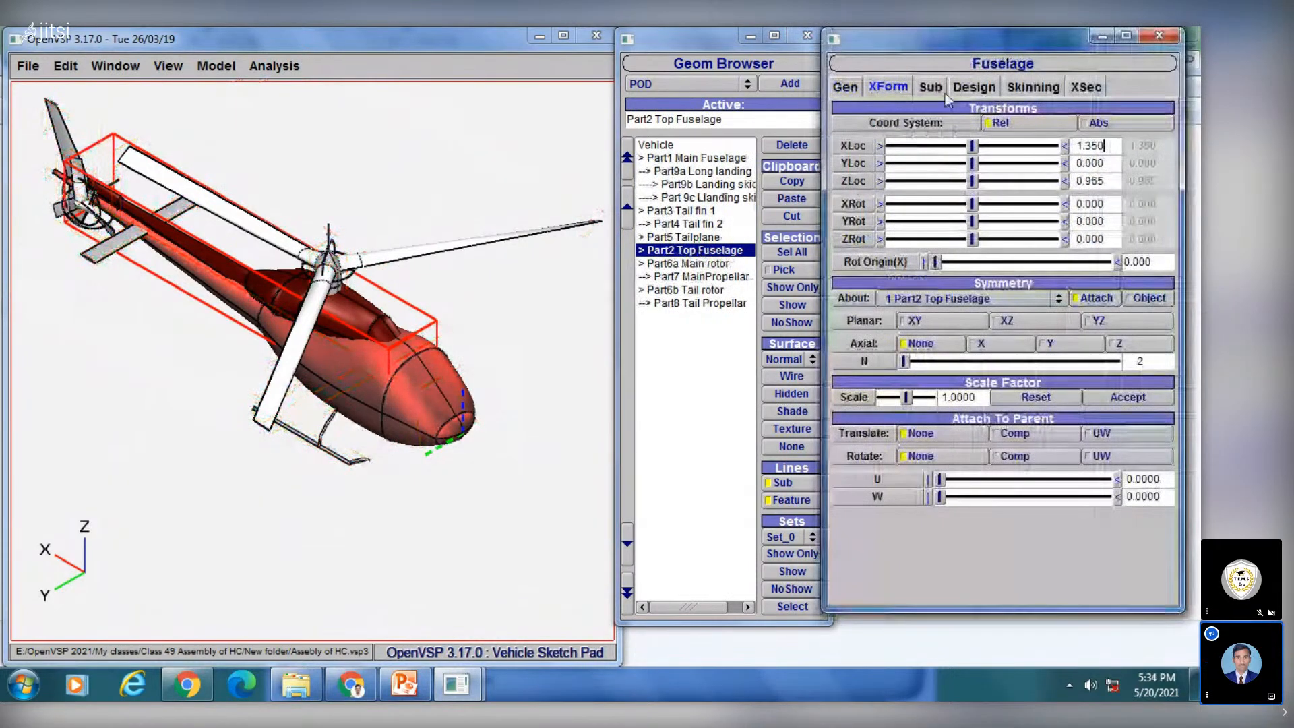
click(845, 86)
click(975, 187)
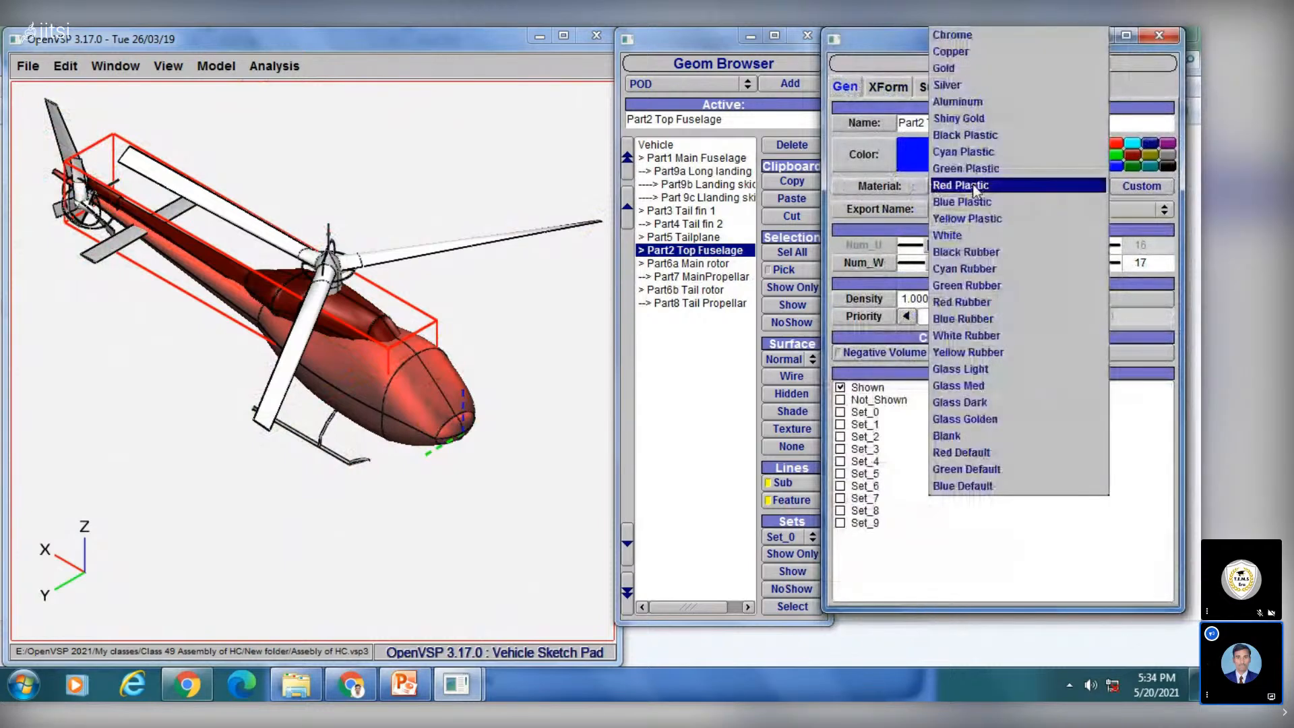
click(971, 219)
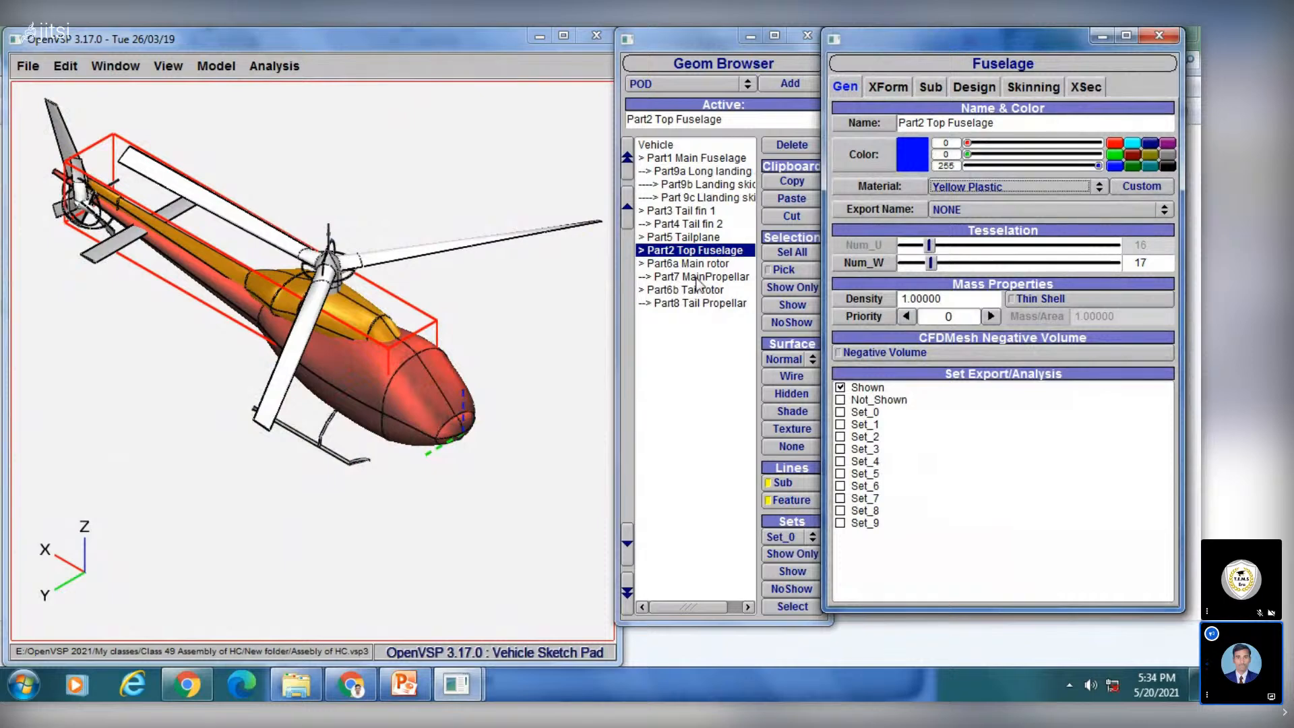
Step: Change the material of Part1 Main Fuselage to Black Rubber
click(704, 159)
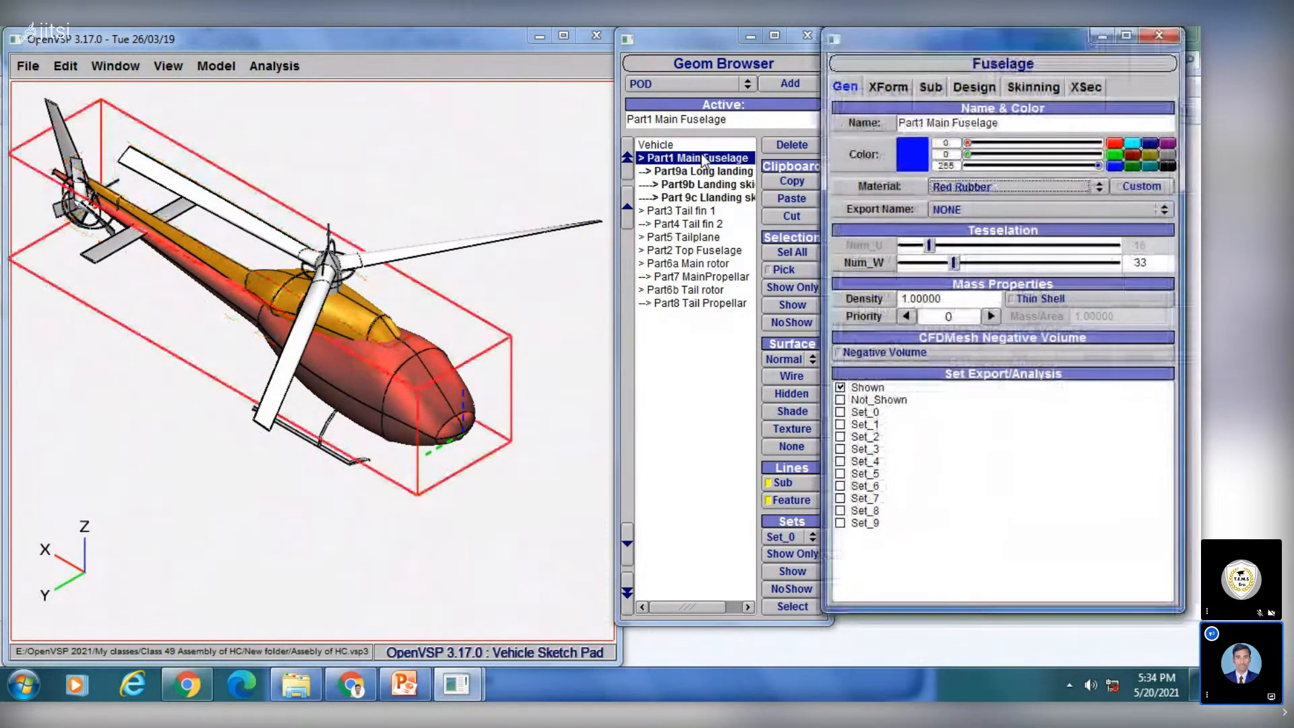
click(950, 188)
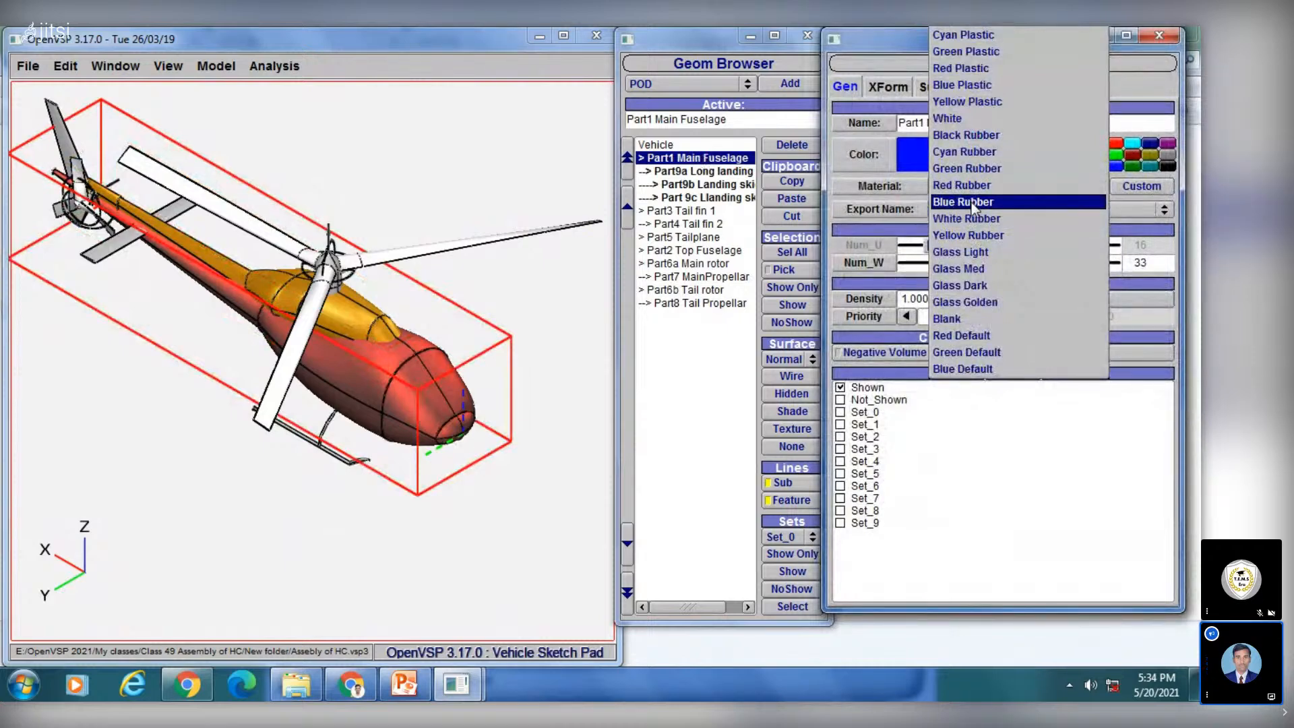
click(982, 139)
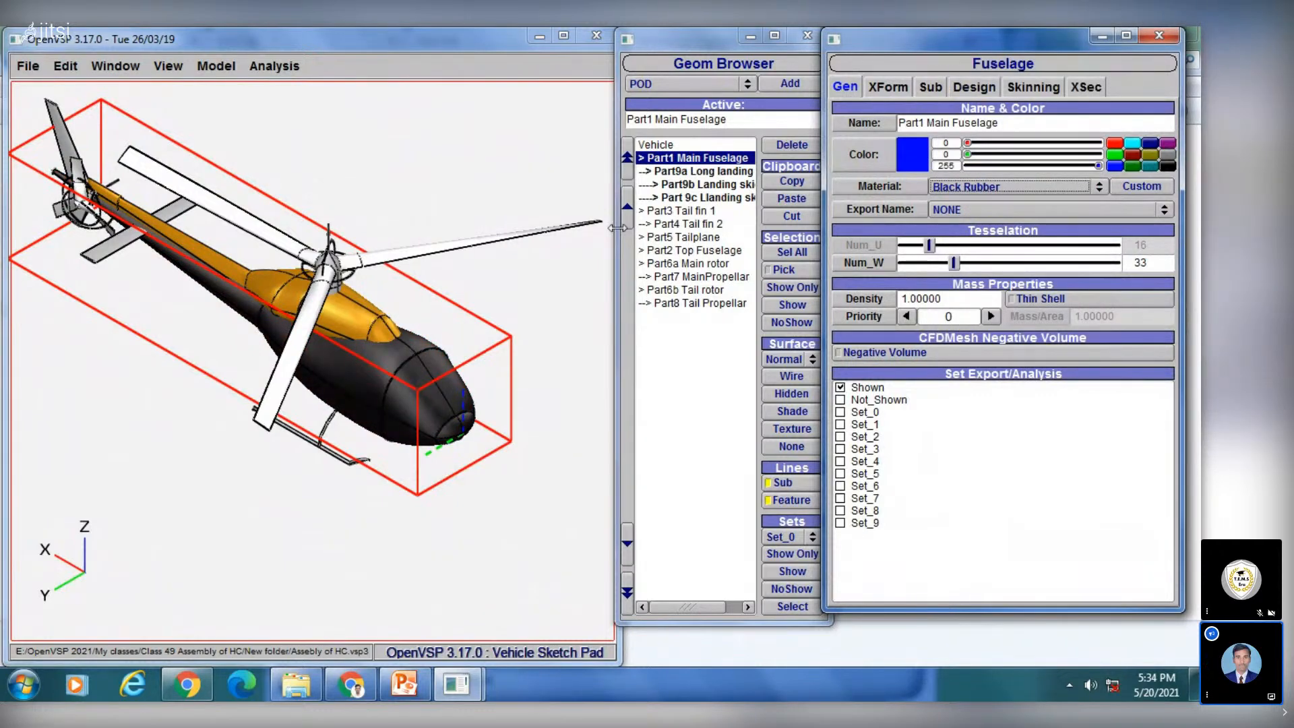
Step: Change the material of Part2 Top Fuselage to Black Rubber and inspect the shaded helicopter from several angles
click(688, 251)
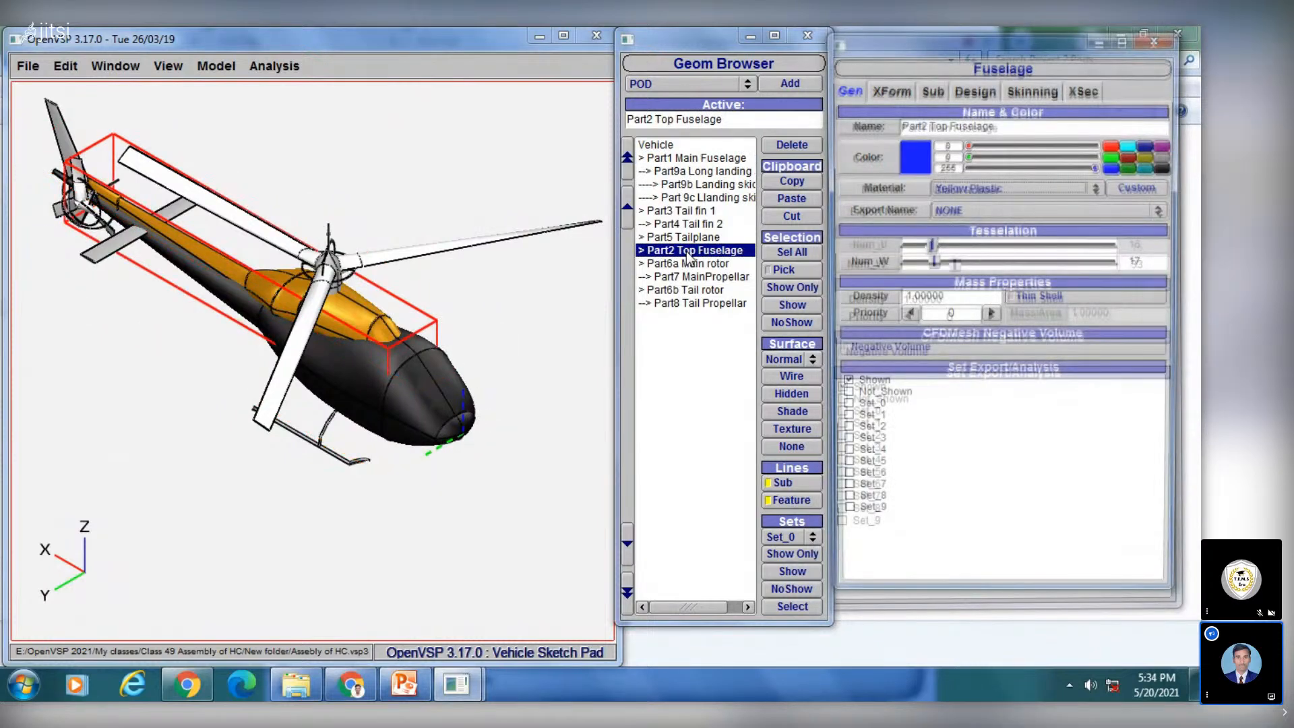
click(963, 188)
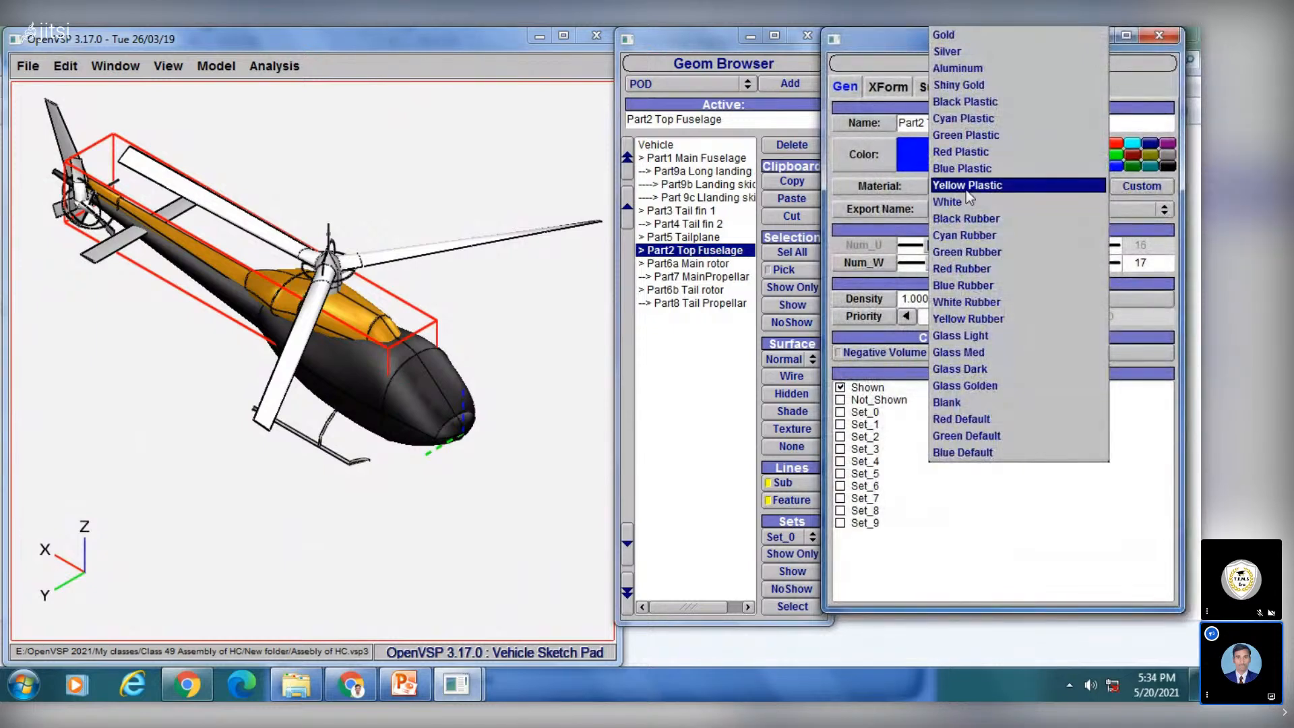
click(970, 219)
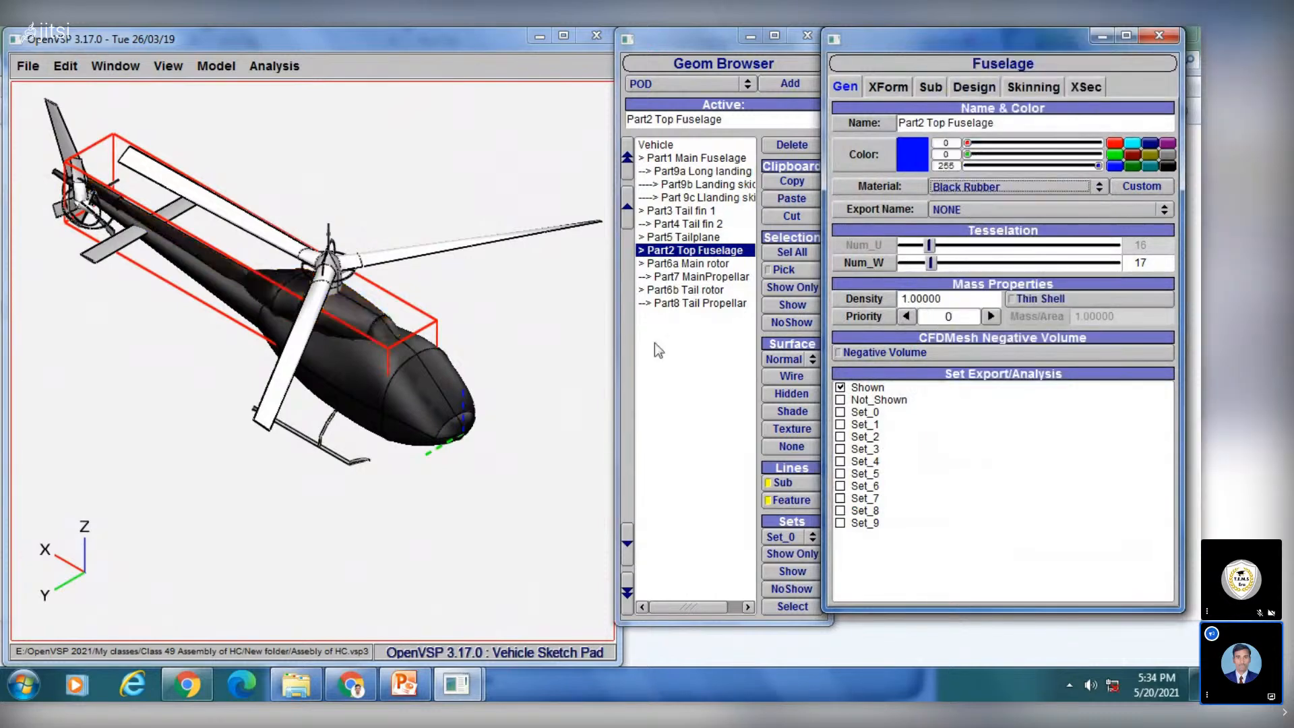
click(697, 356)
drag(472, 356, 444, 304)
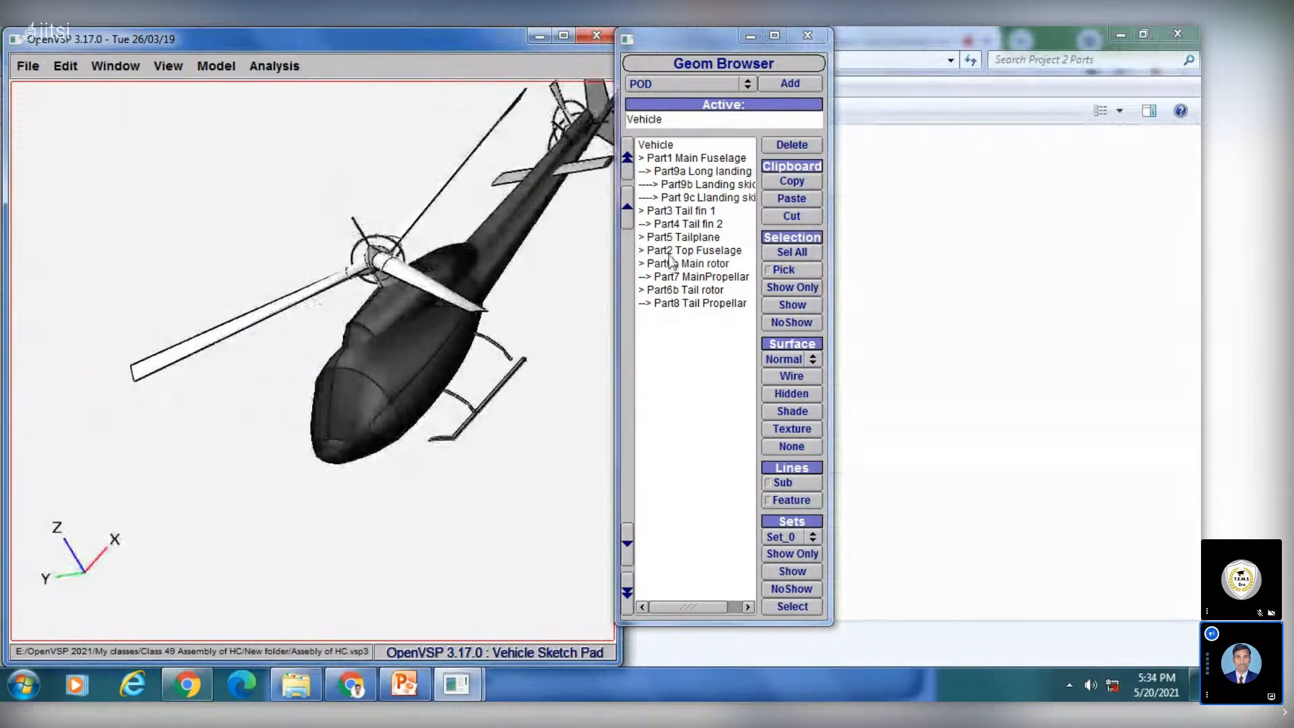
right_drag(518, 229, 323, 337)
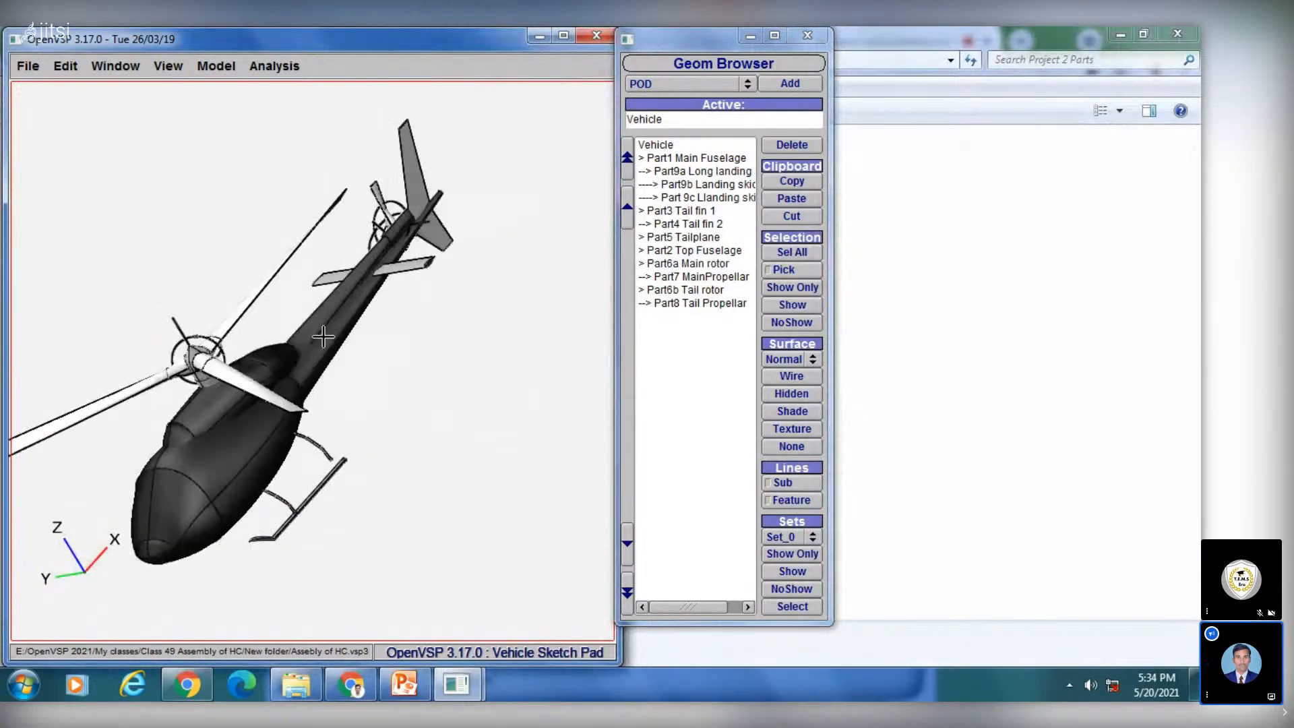
drag(265, 274, 384, 310)
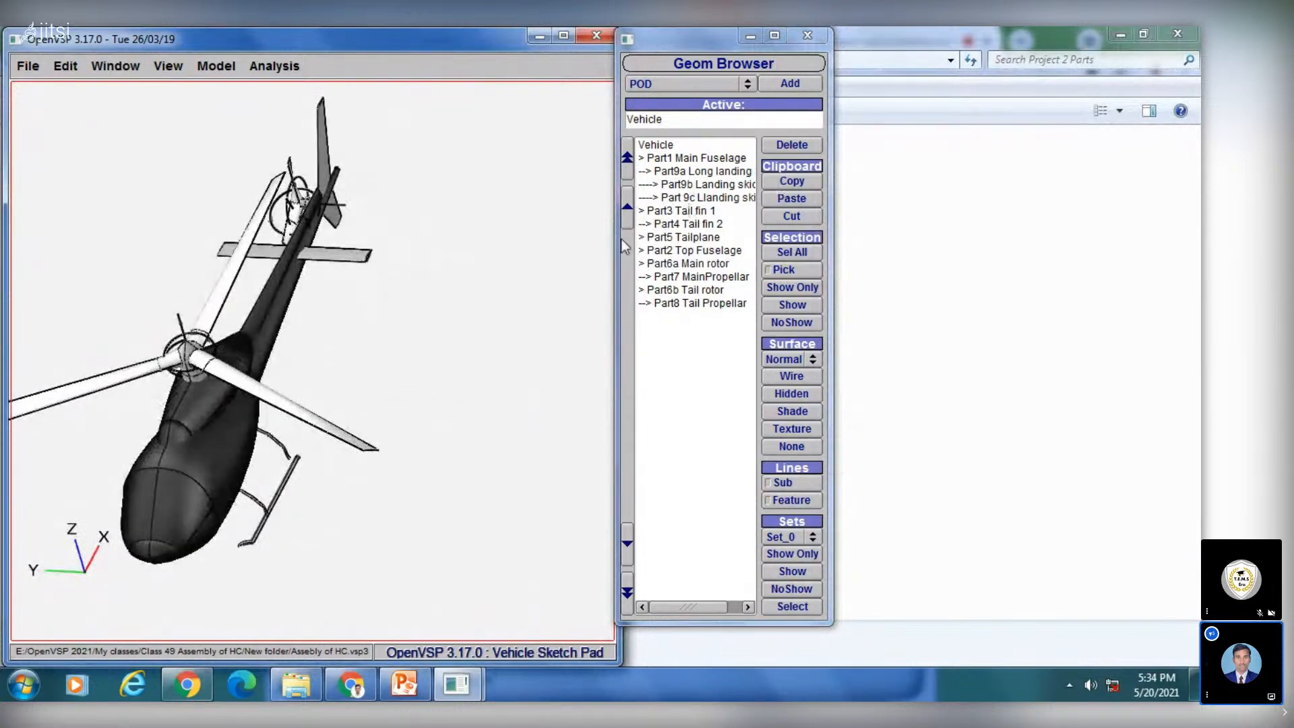
Step: Set the material of Part7 MainPropellar to Aluminum and clear the part selection
click(715, 277)
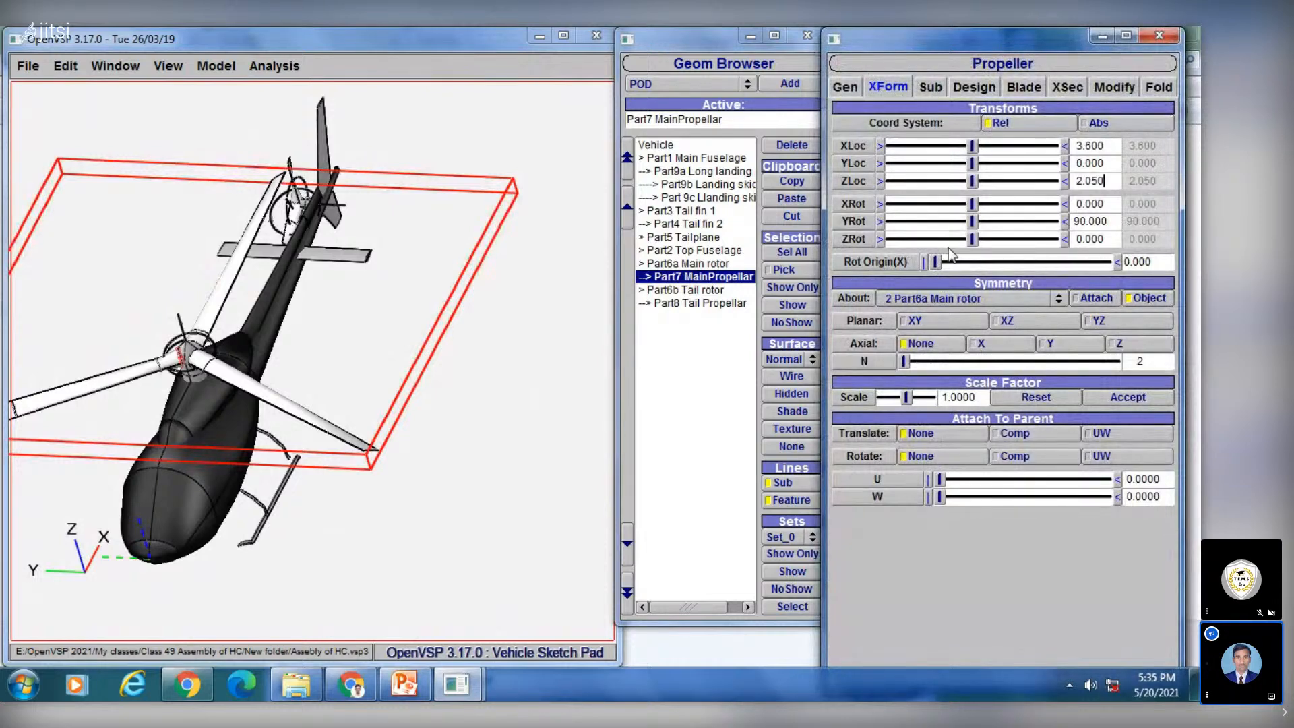
click(846, 87)
click(954, 186)
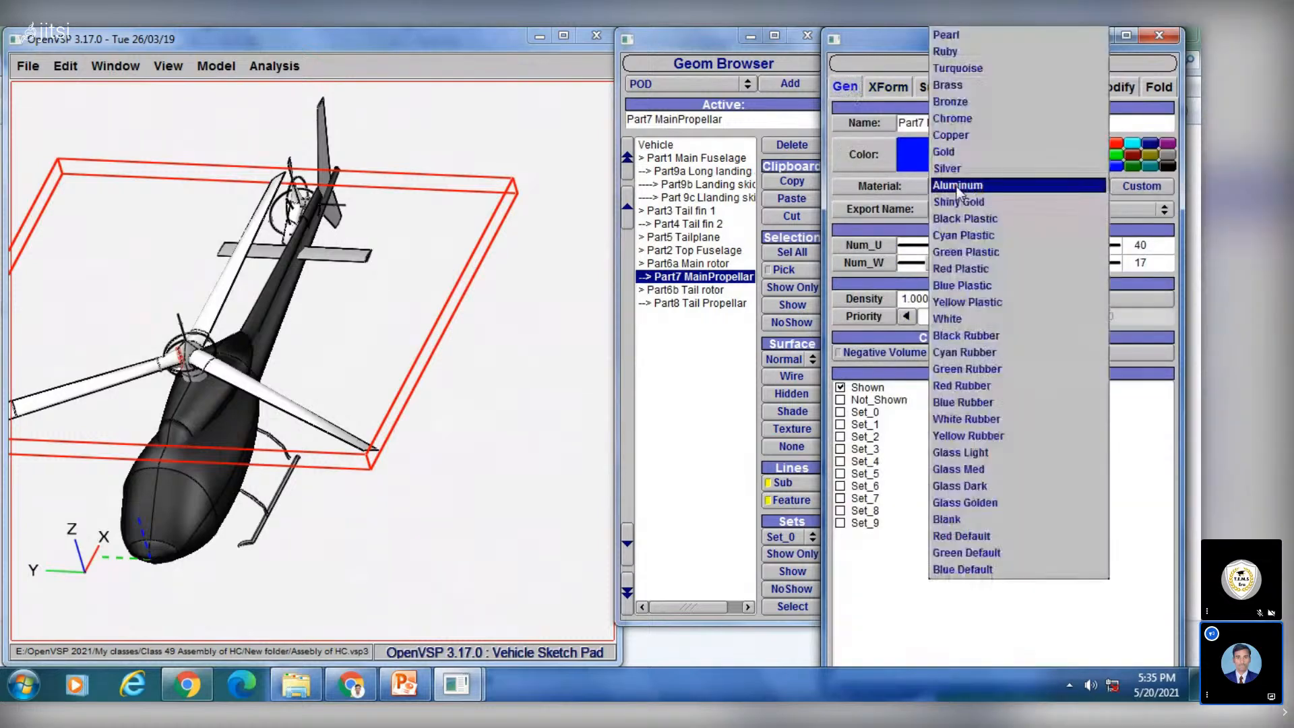
click(956, 186)
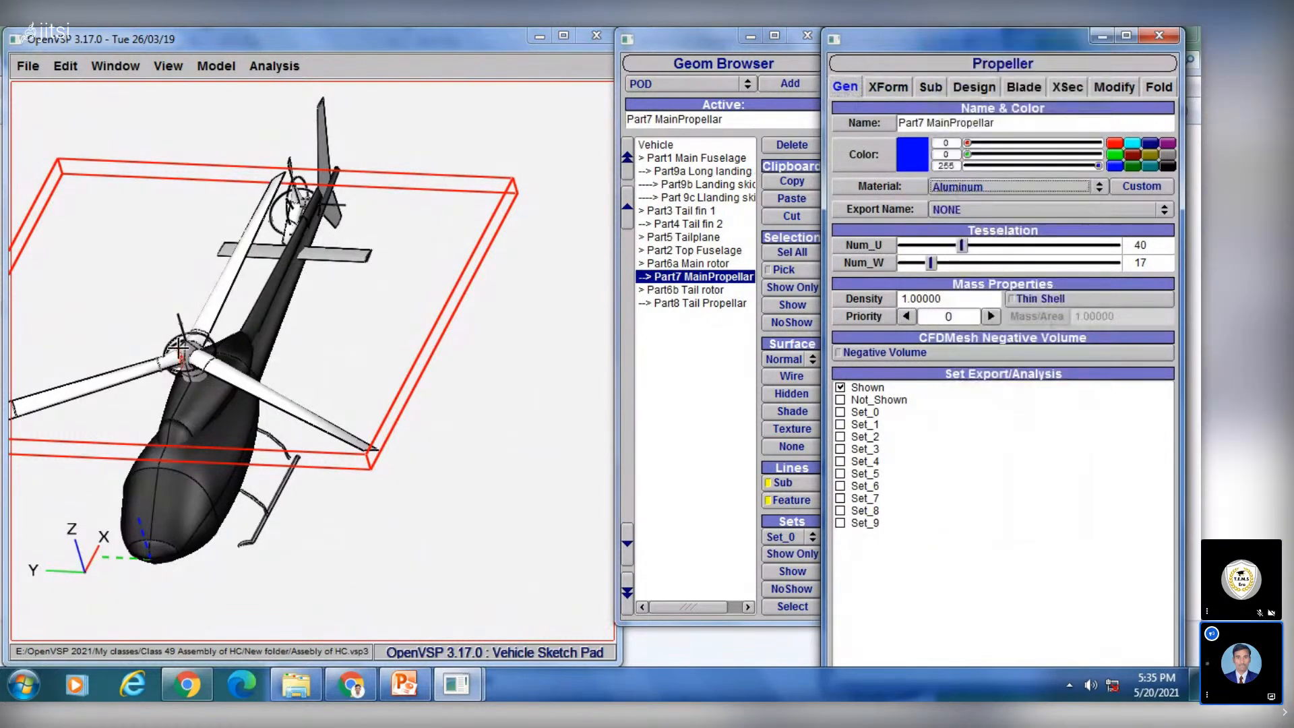
click(686, 350)
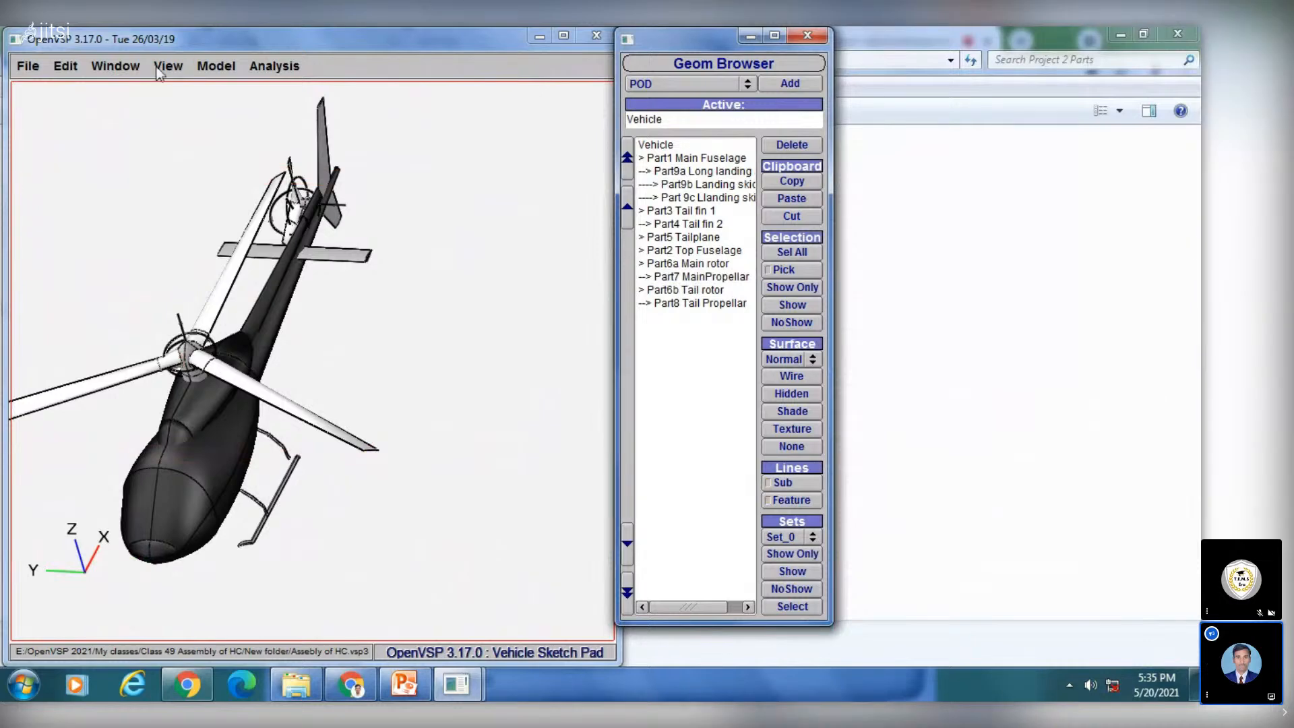
Step: Examine the shaded helicopter in the left isometric, top and front views
click(168, 65)
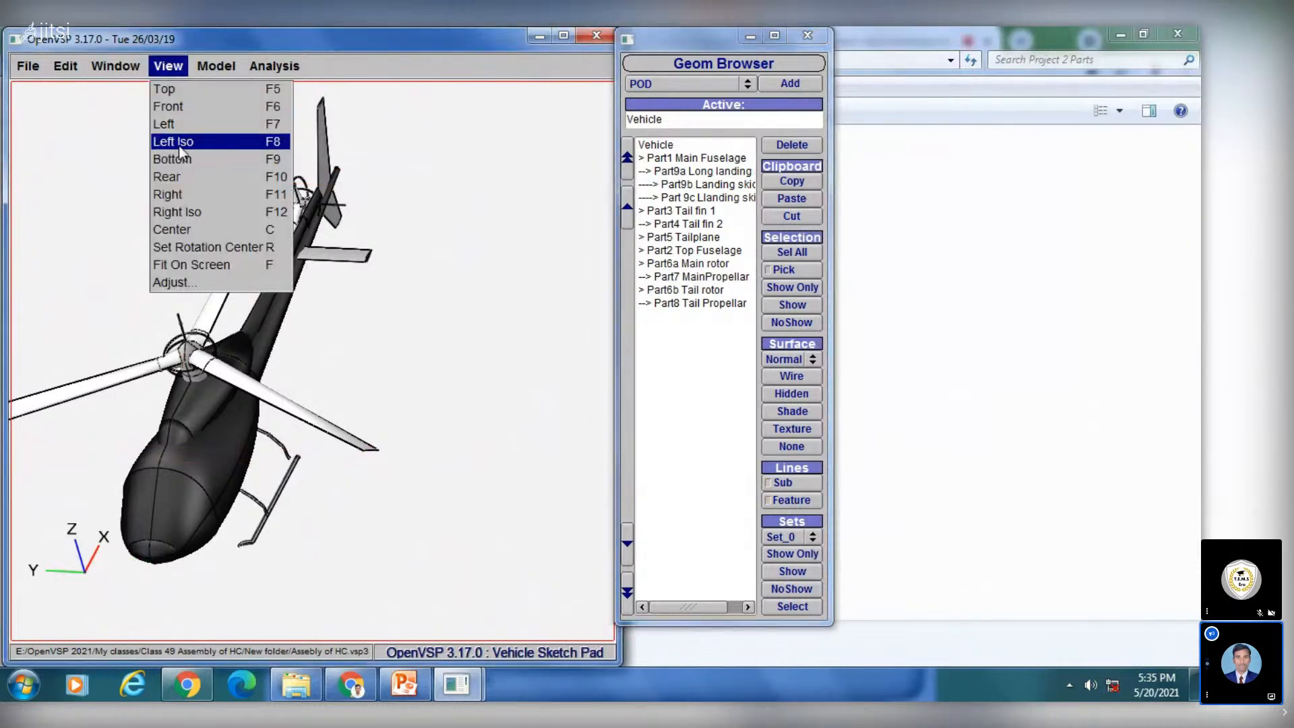
click(180, 146)
middle_drag(377, 309, 226, 405)
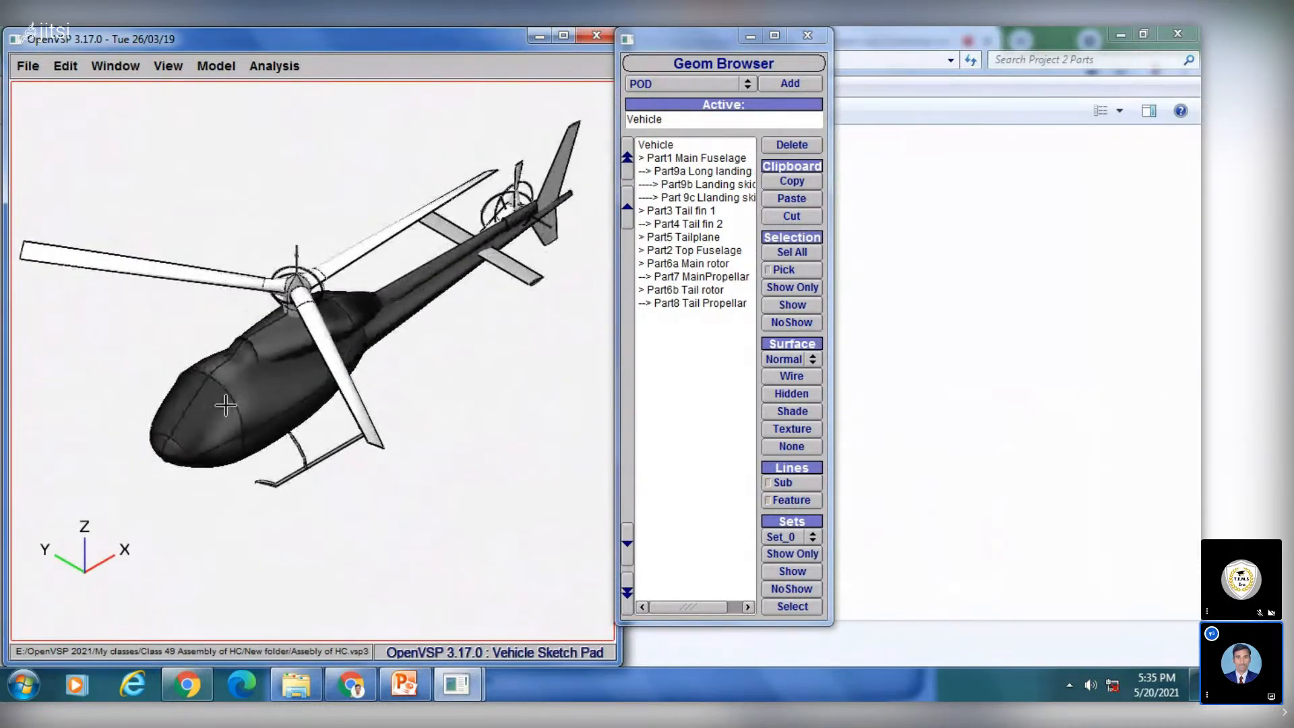
click(168, 70)
click(173, 87)
middle_drag(327, 244, 129, 225)
scroll(267, 288, down, 2)
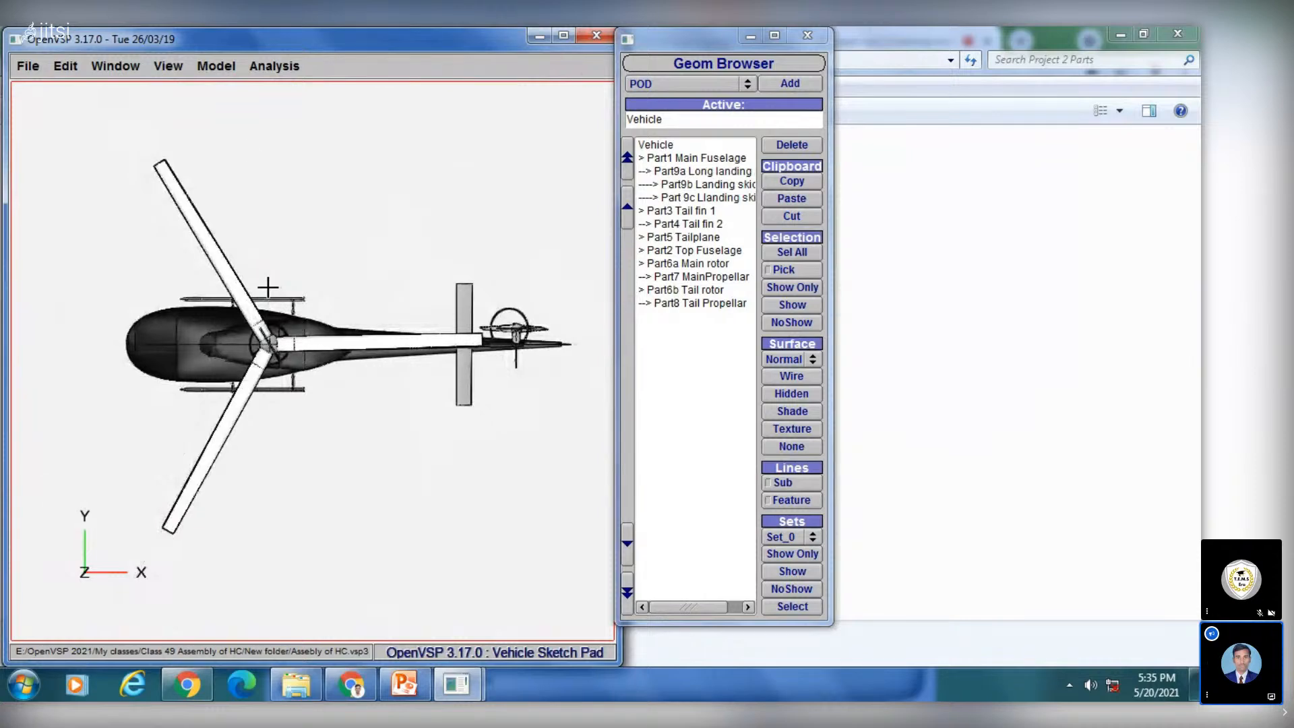
click(174, 65)
click(178, 104)
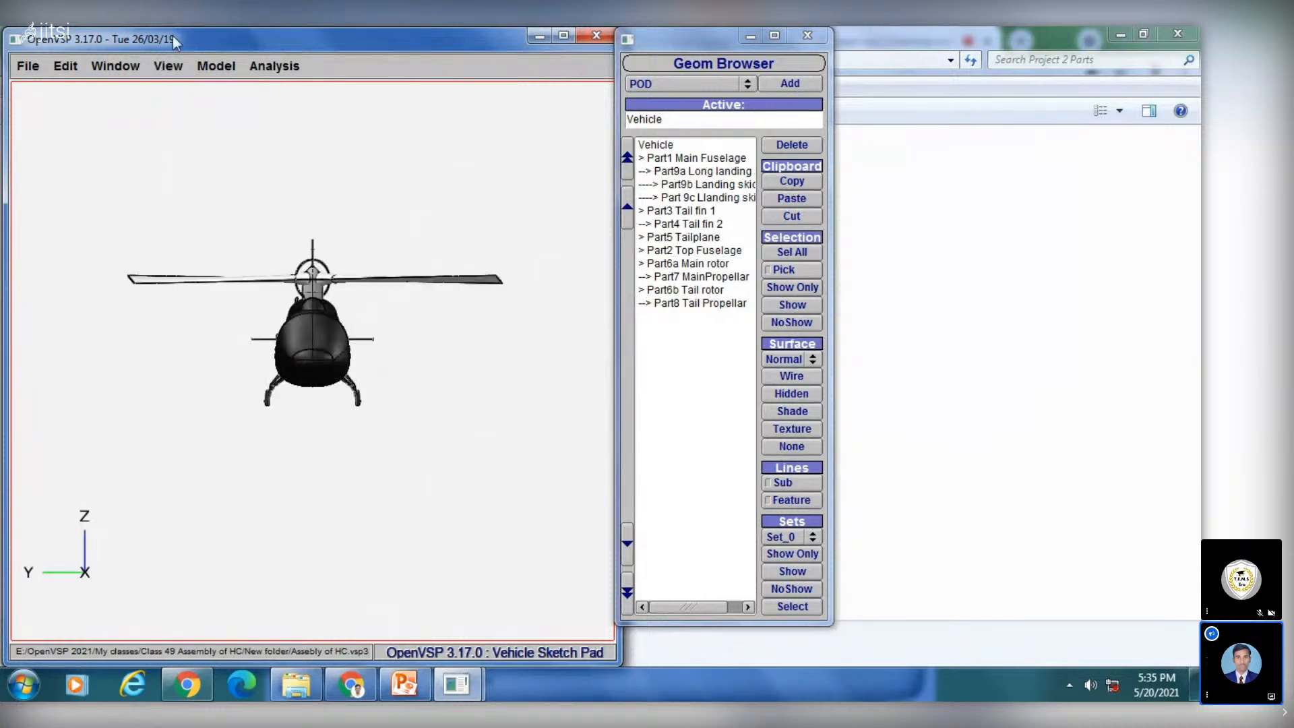
scroll(211, 375, up, 3)
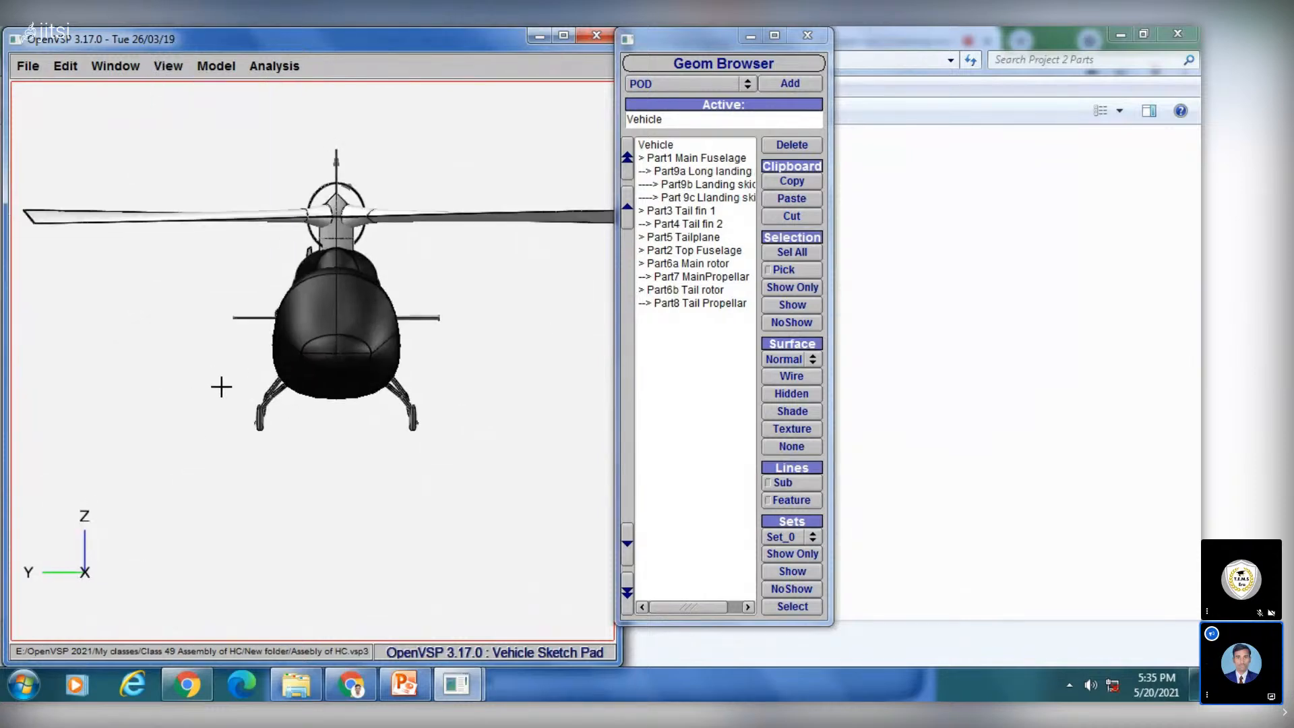
scroll(250, 370, down, 2)
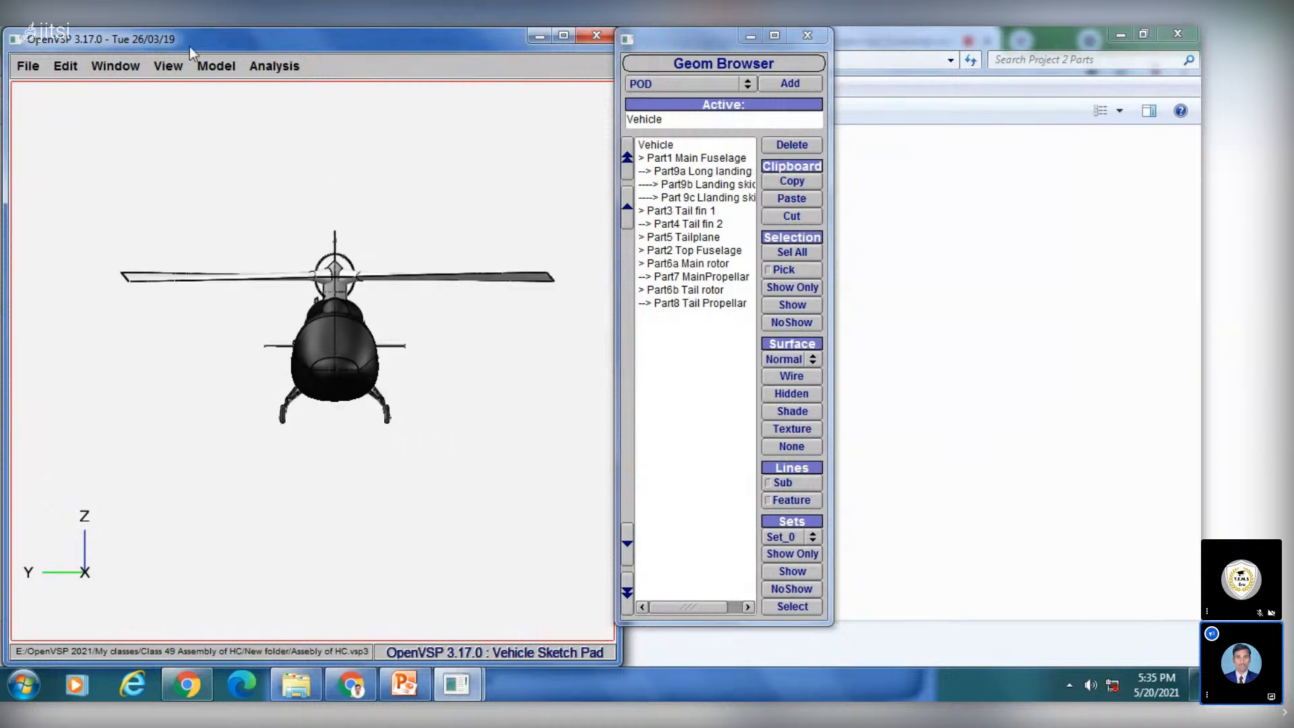
Step: Examine the shaded helicopter in the left, left isometric and right isometric views
click(164, 63)
click(175, 128)
middle_drag(352, 314, 152, 316)
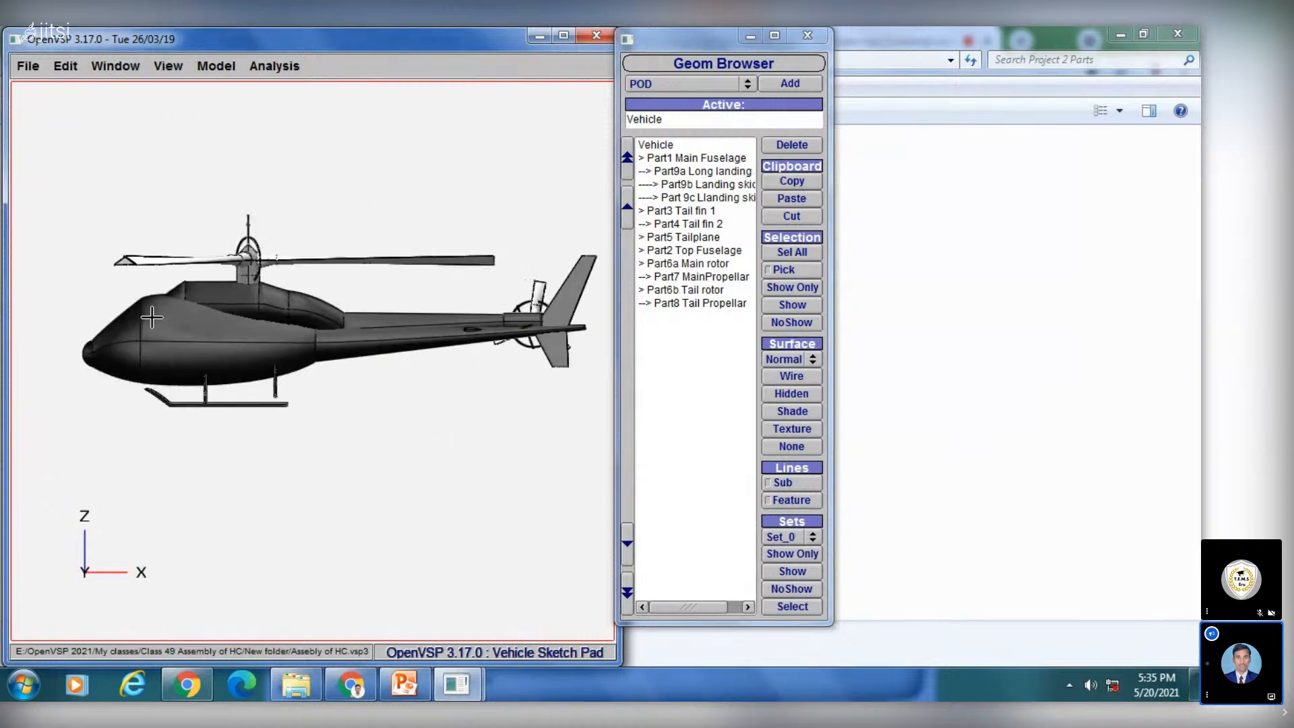
click(168, 65)
click(180, 140)
drag(414, 300, 270, 392)
click(168, 65)
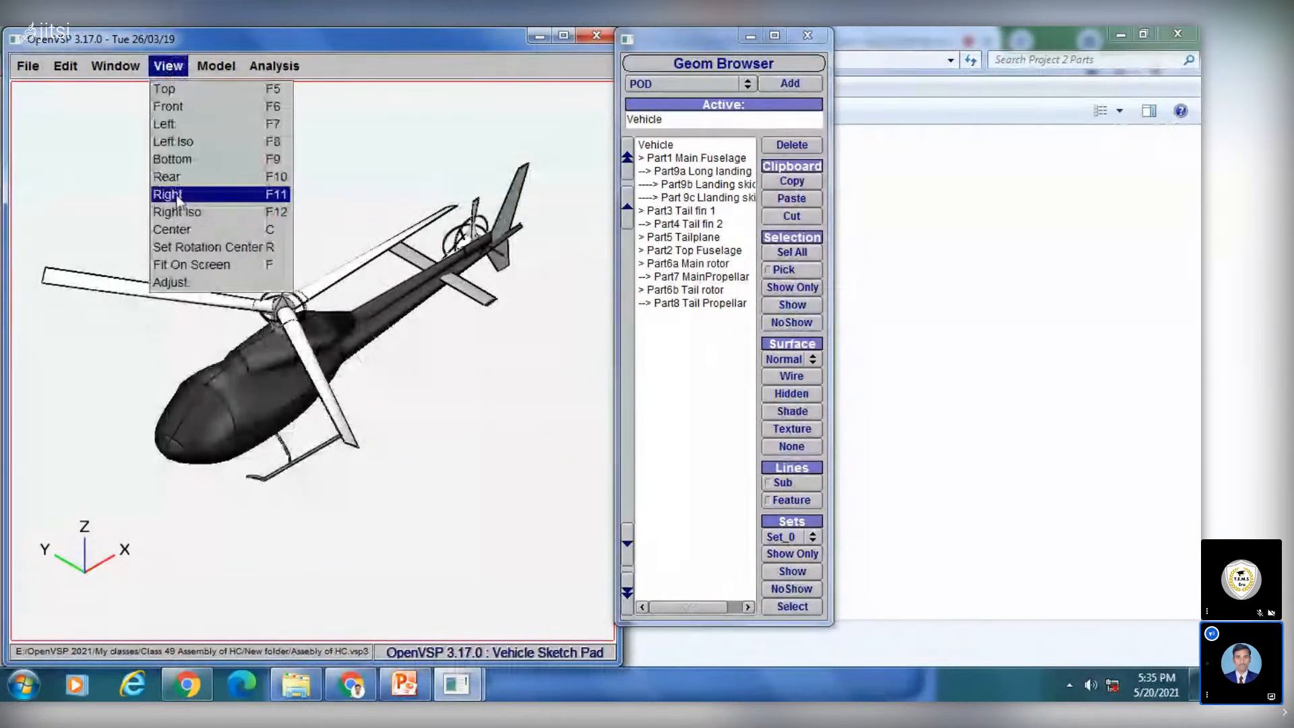
click(192, 212)
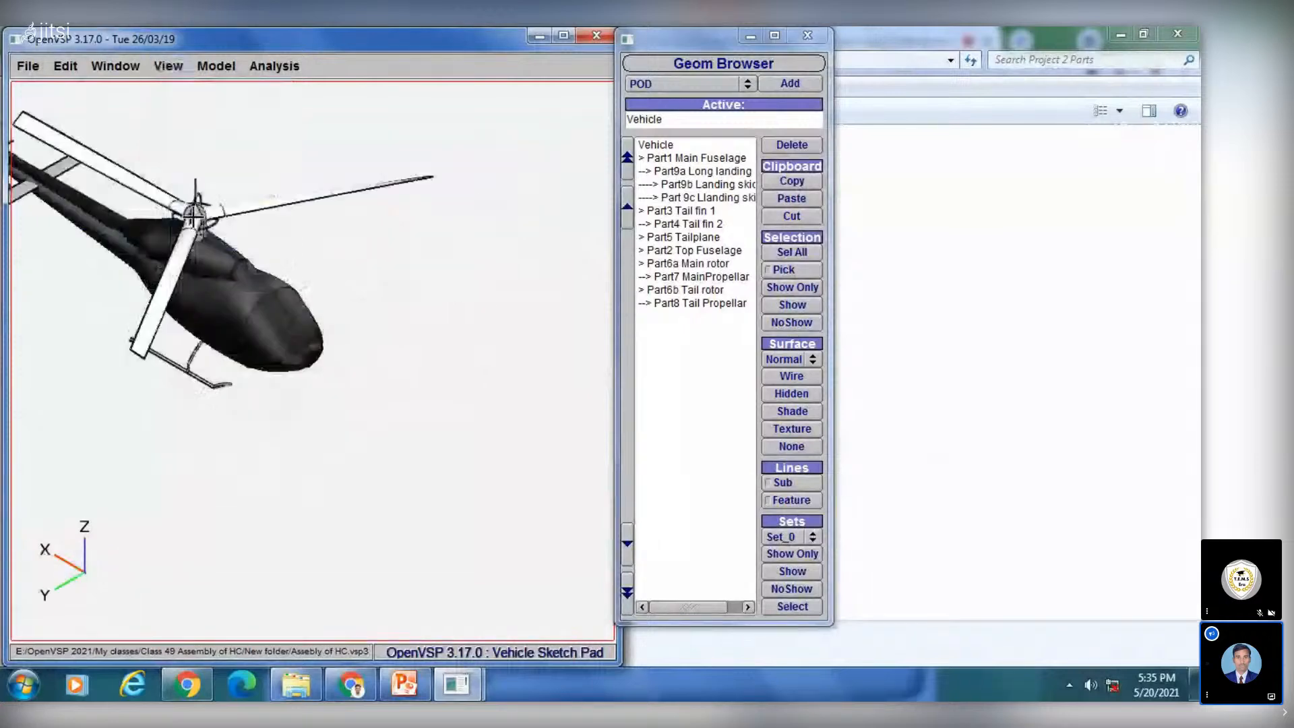
Step: Split the modeling window into four viewports and move it and the Geom Browser apart on the desktop
click(168, 67)
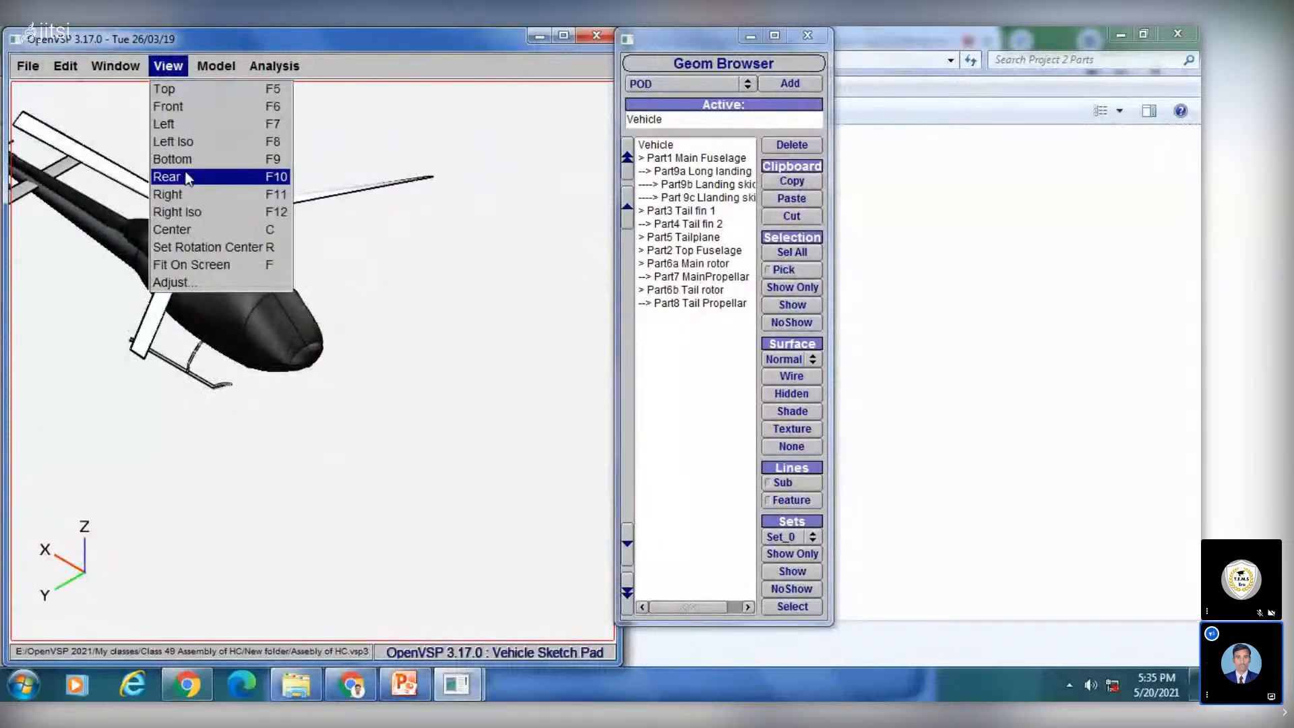
mouse_move(100, 67)
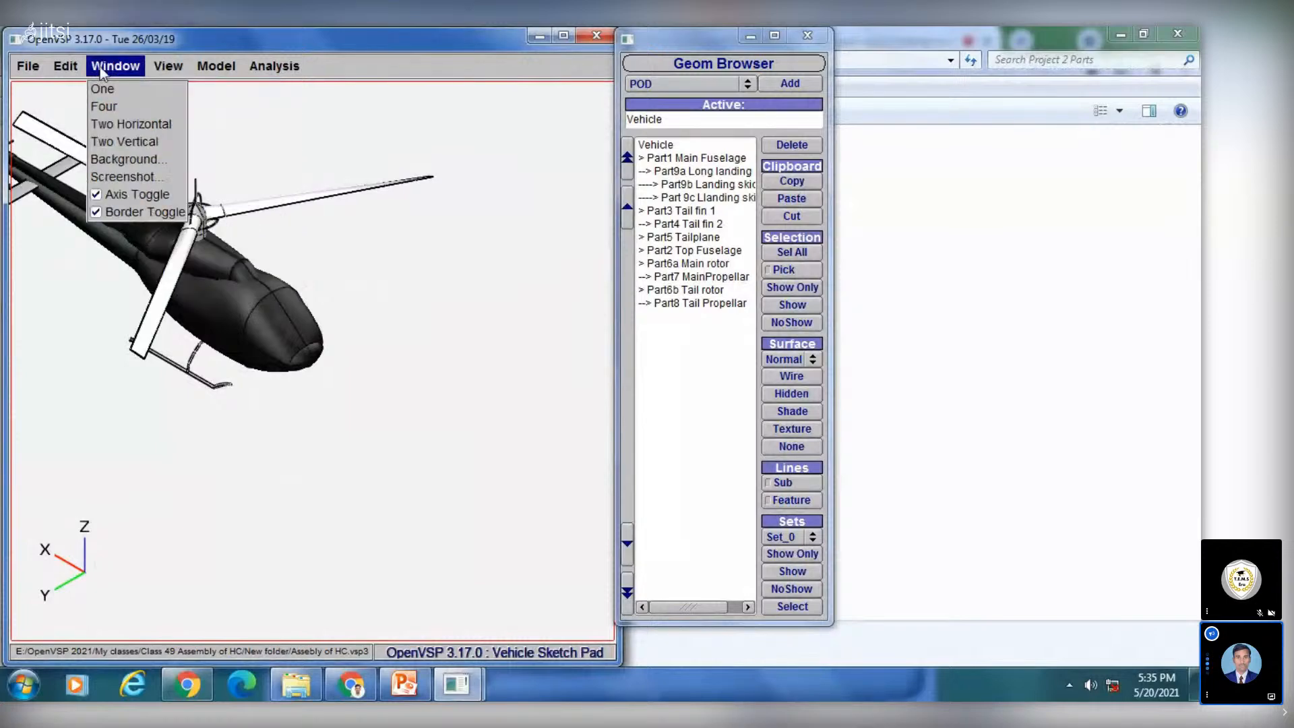
click(116, 107)
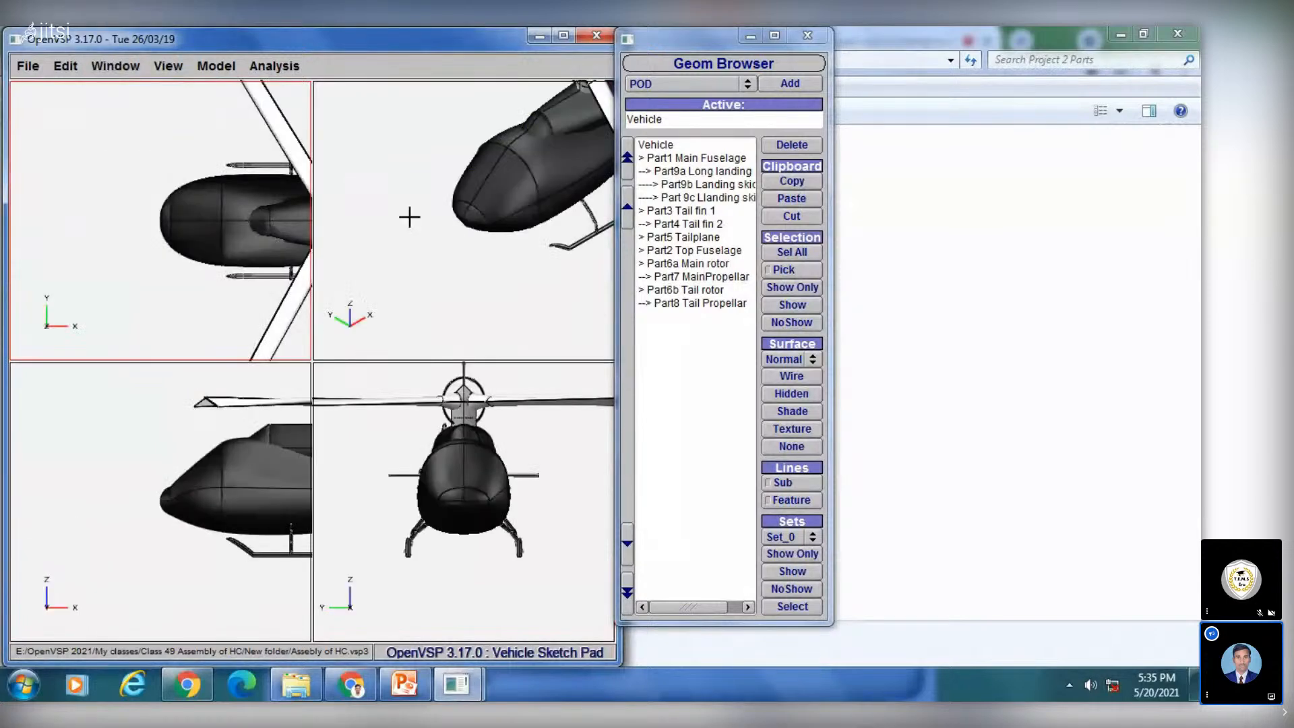
drag(684, 49, 985, 74)
drag(463, 44, 665, 55)
Step: Frame the whole helicopter in each of the top, isometric, left and front viewports
scroll(413, 235, down, 5)
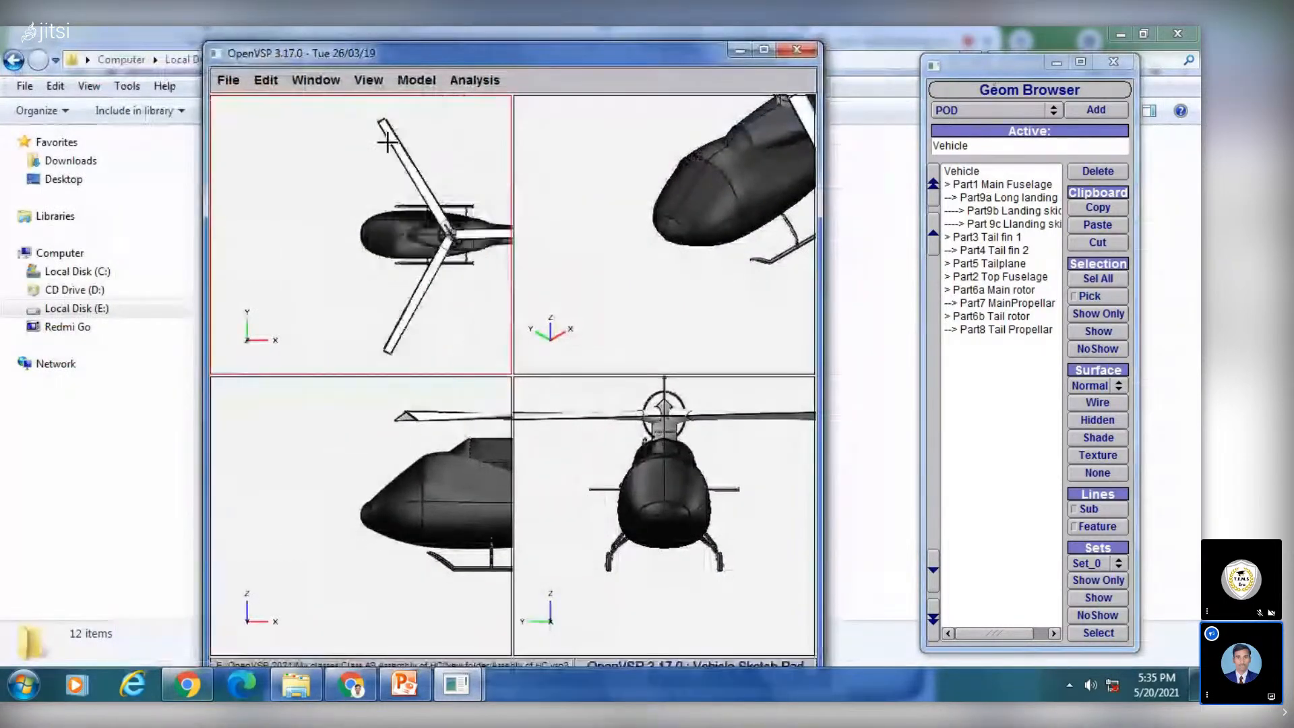
middle_drag(401, 236, 324, 226)
scroll(626, 195, down, 5)
scroll(679, 234, down, 2)
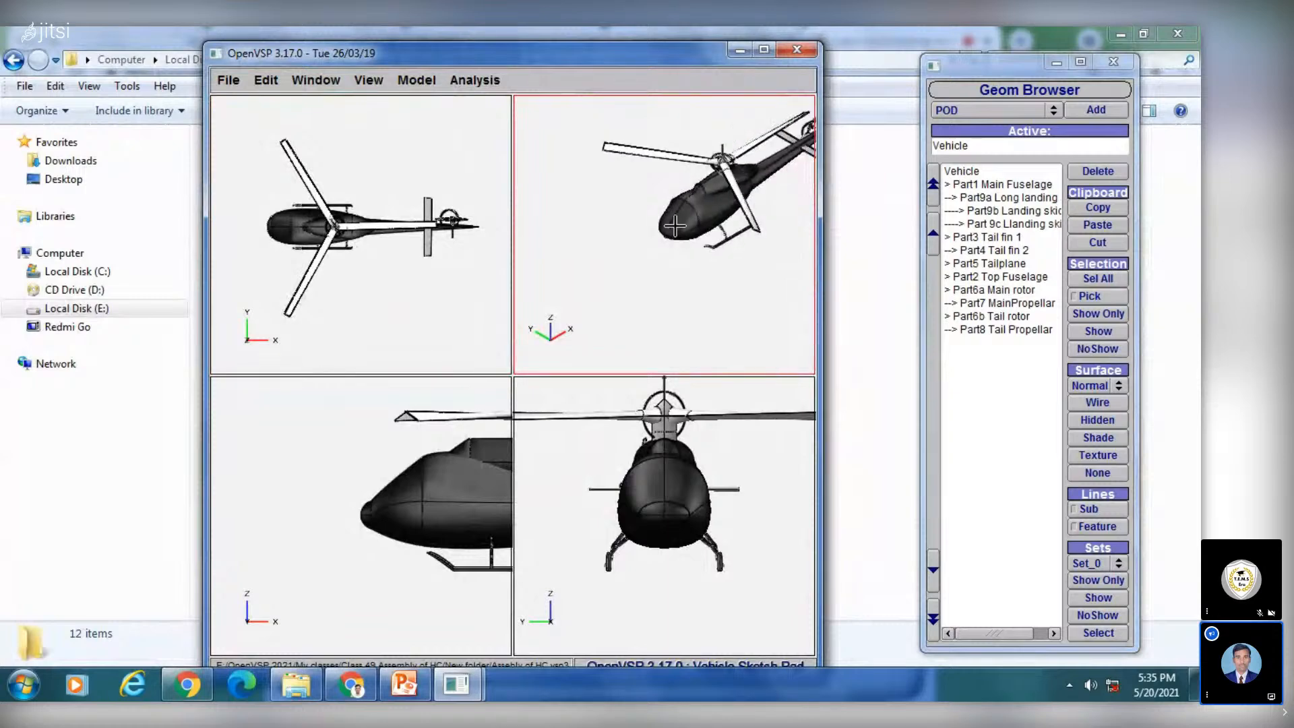
middle_drag(683, 219, 620, 262)
scroll(375, 454, down, 5)
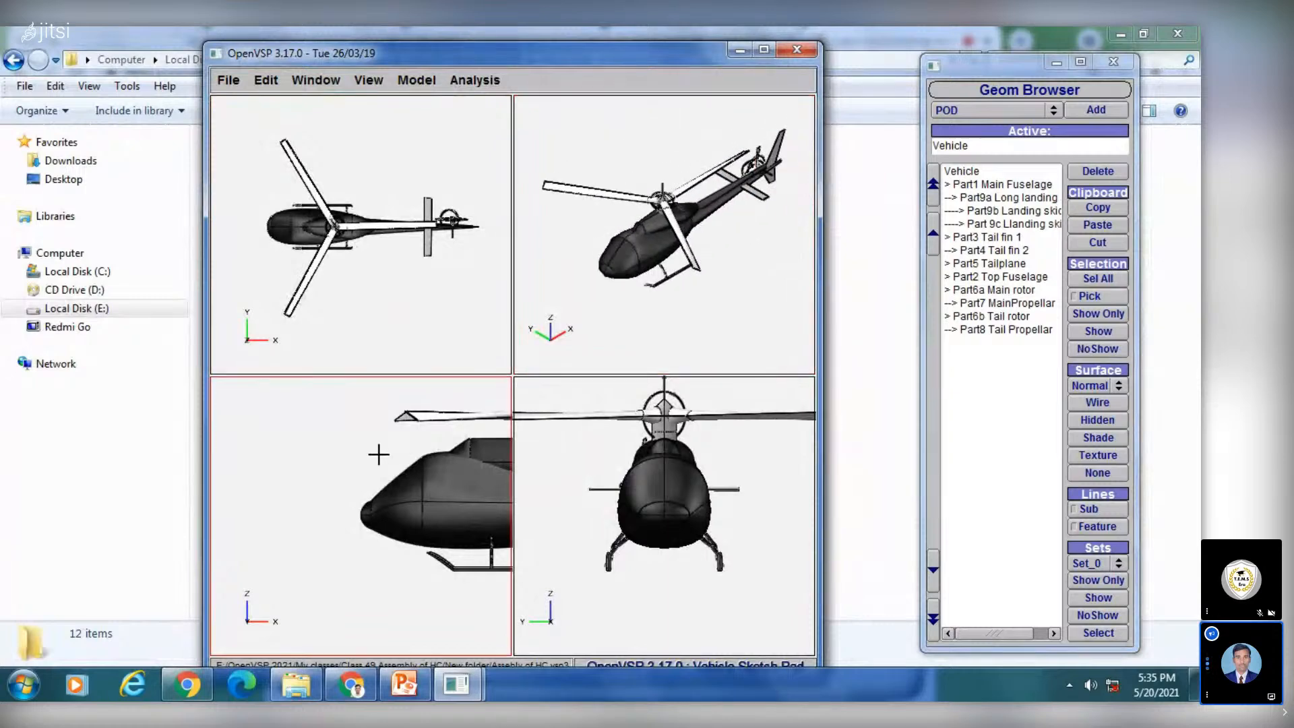
middle_drag(403, 477, 297, 481)
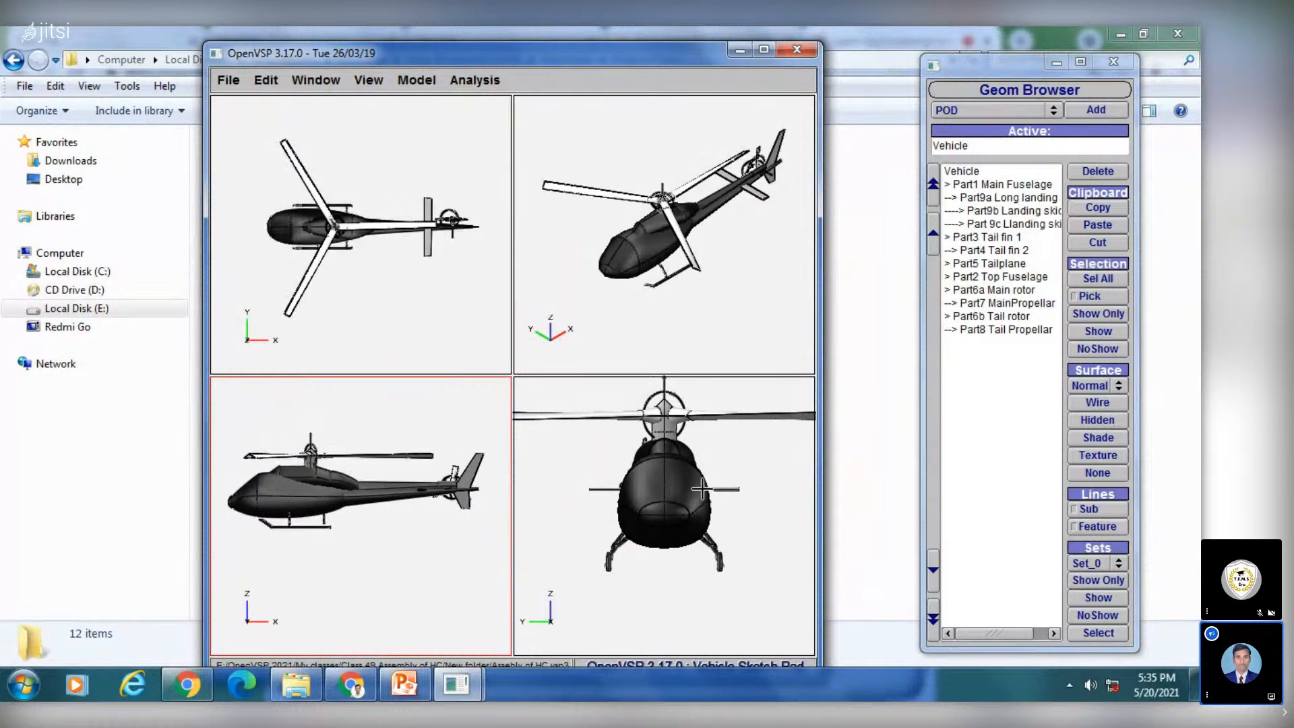
scroll(701, 487, down, 4)
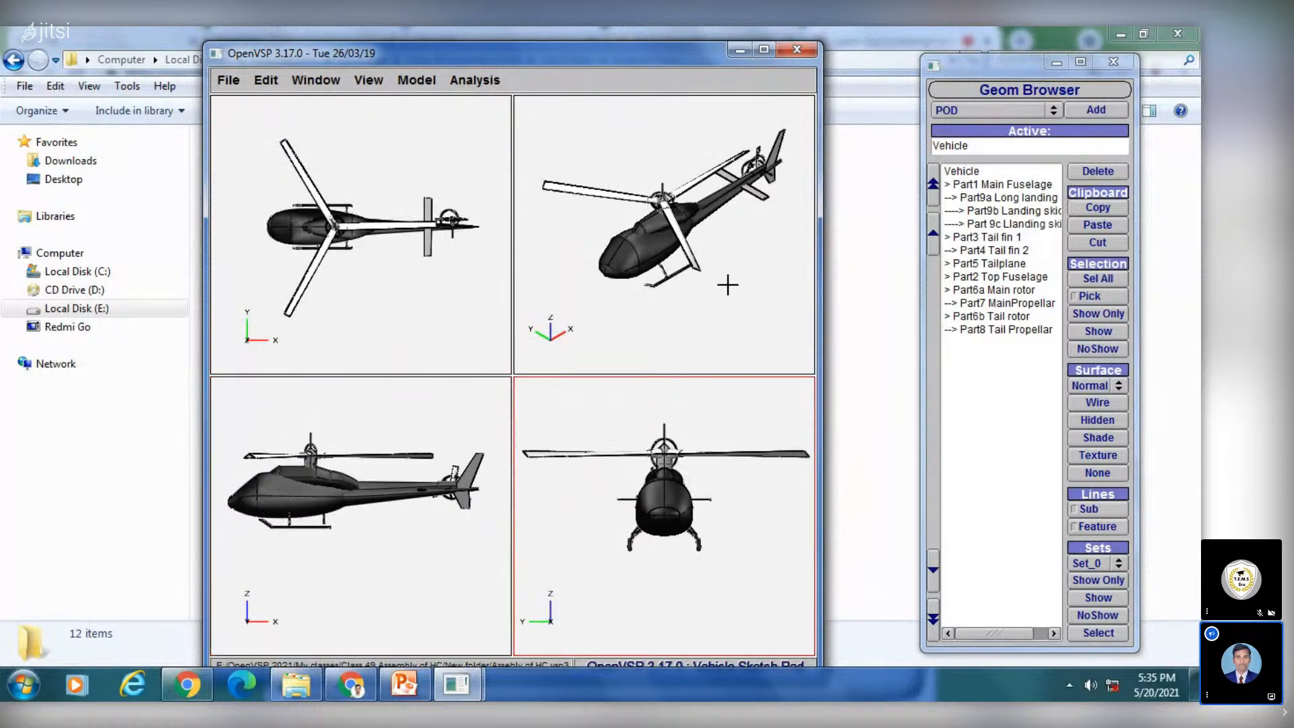
Step: Switch to PowerPoint, review the parts list, AS355N Twin Squirrel and Eurocopter AS355 Écureuil 2 slides, and return to the OpenVSP model
click(404, 684)
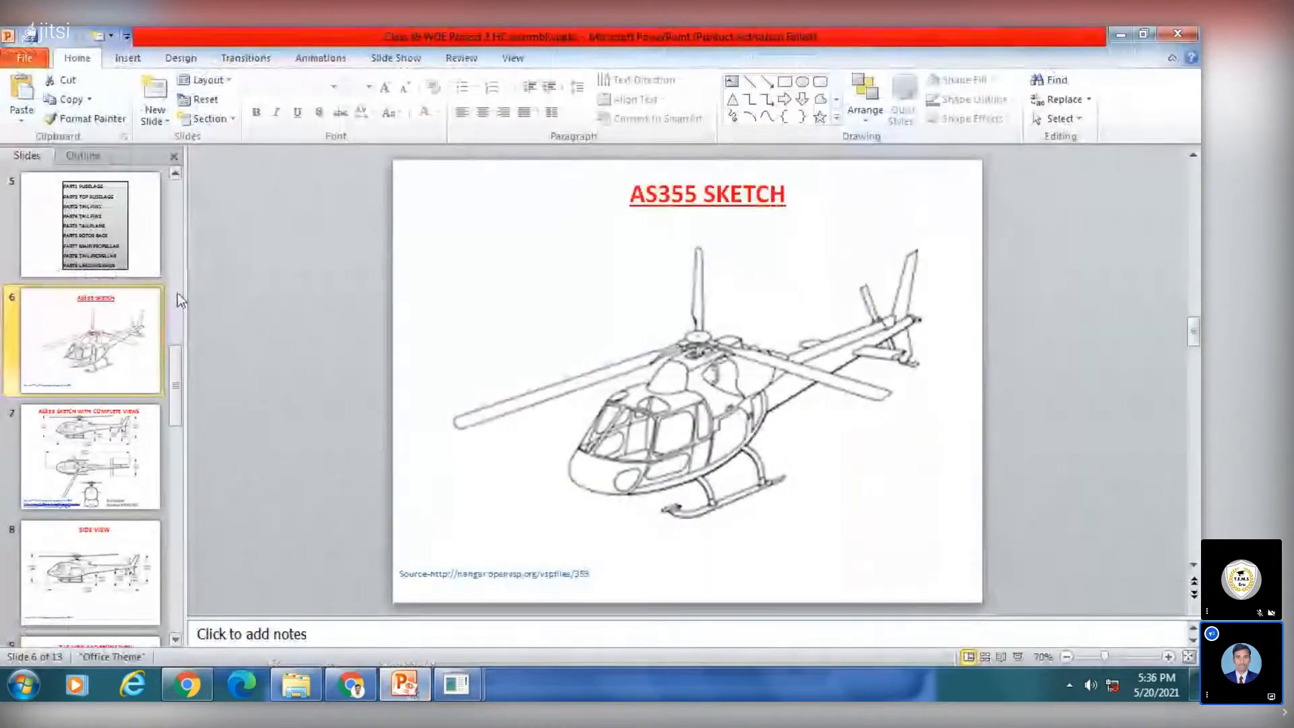
click(111, 203)
scroll(108, 269, up, 3)
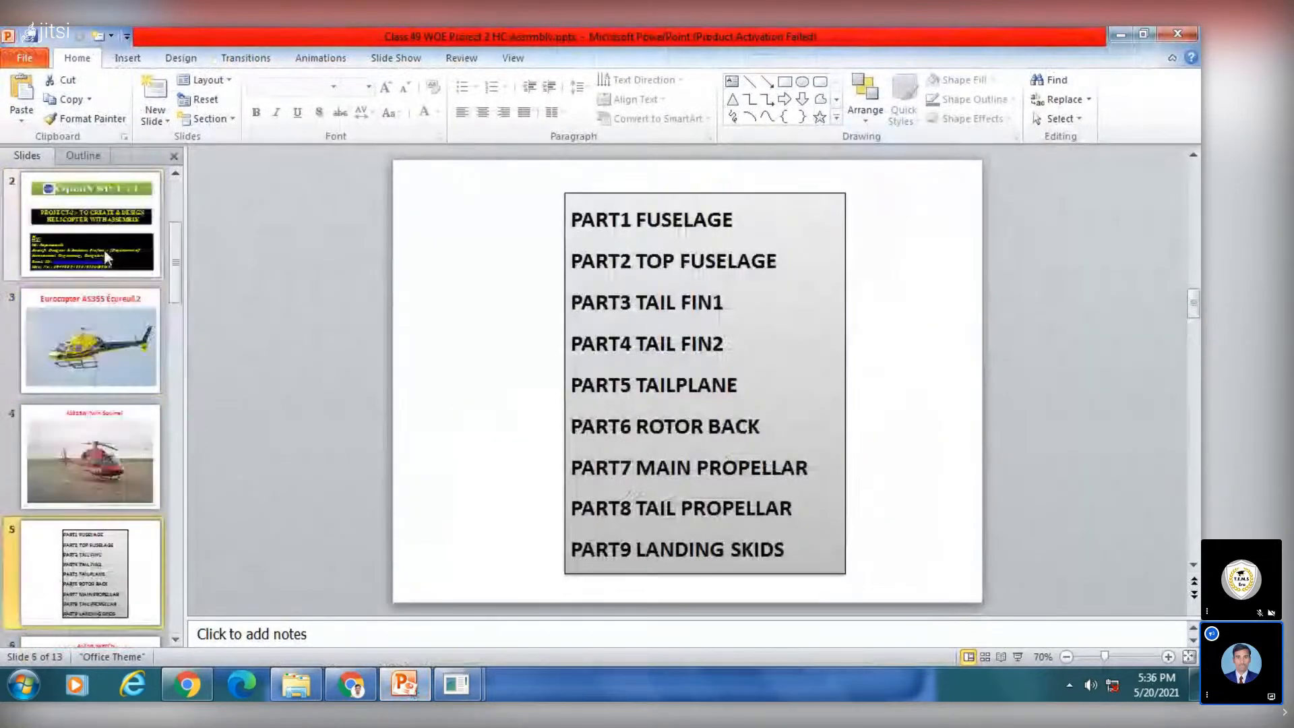
click(98, 418)
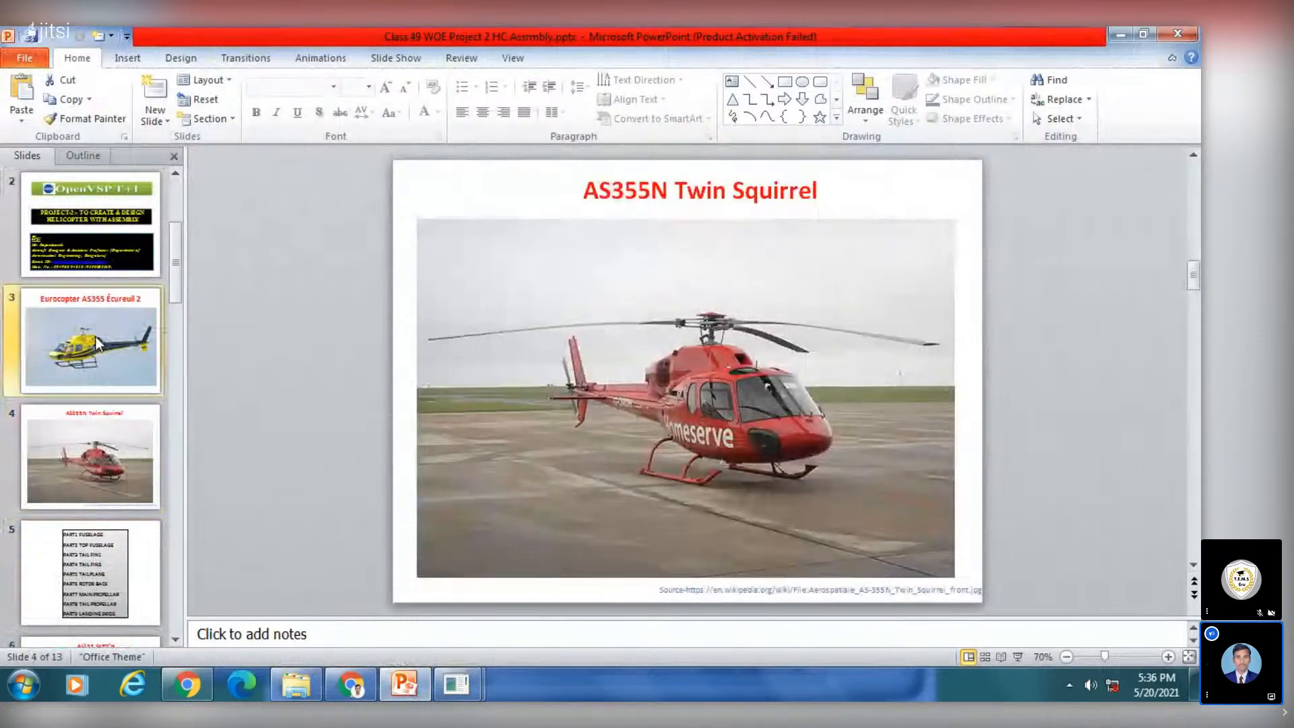
click(97, 344)
click(116, 477)
key(Up)
click(405, 685)
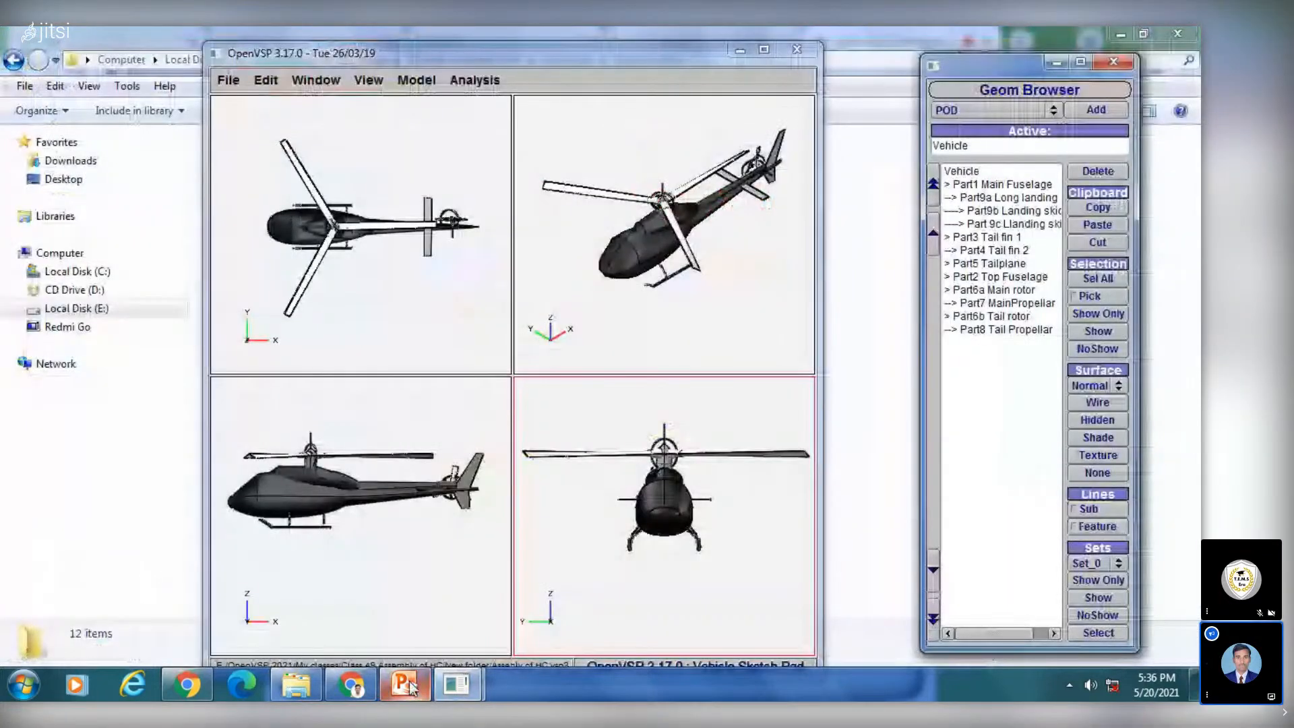
Step: Compare the four-view helicopter model with the Eurocopter AS355 Écureuil 2 photo and the AS355 sketch slide in PowerPoint
click(404, 684)
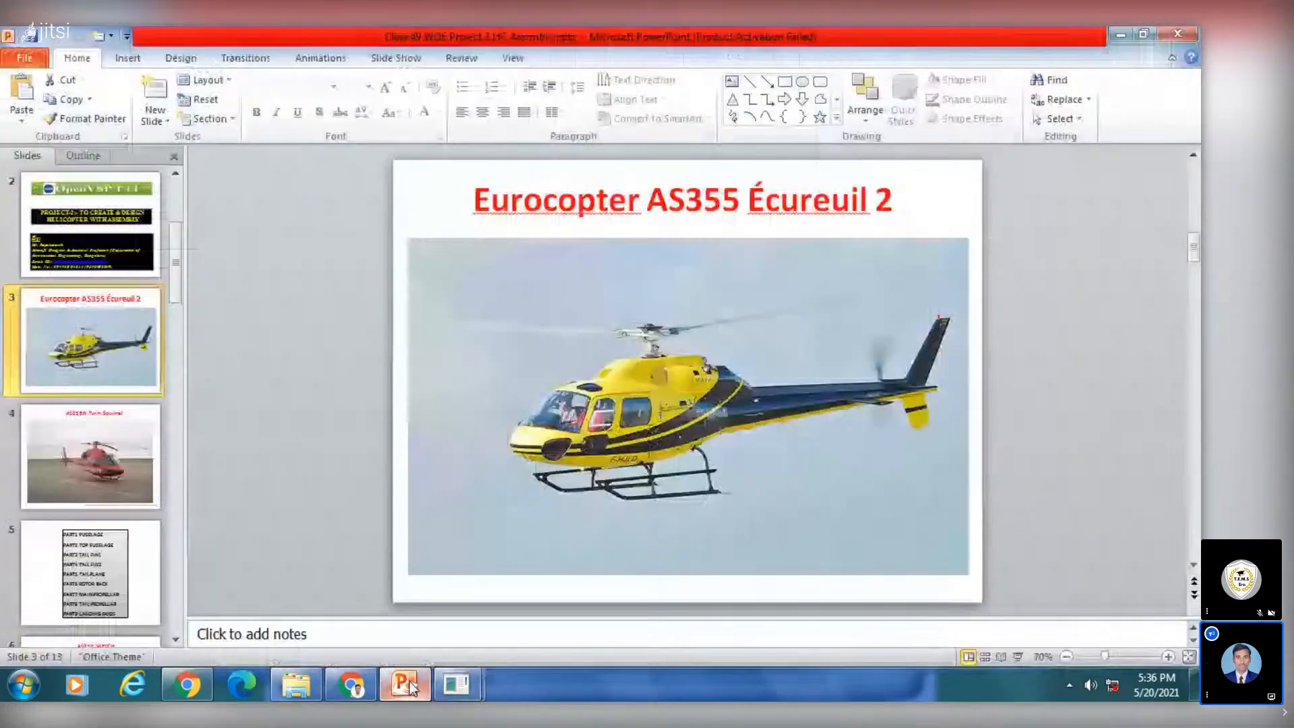
click(407, 686)
click(407, 685)
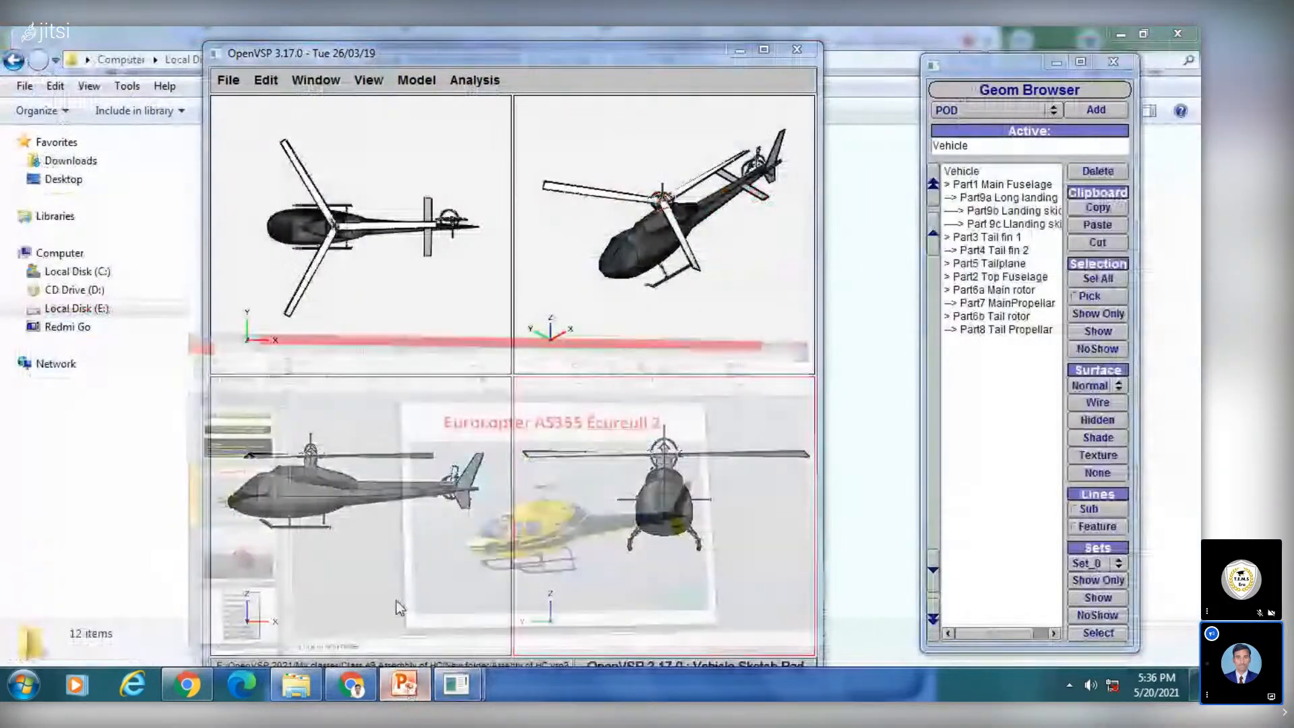
click(91, 572)
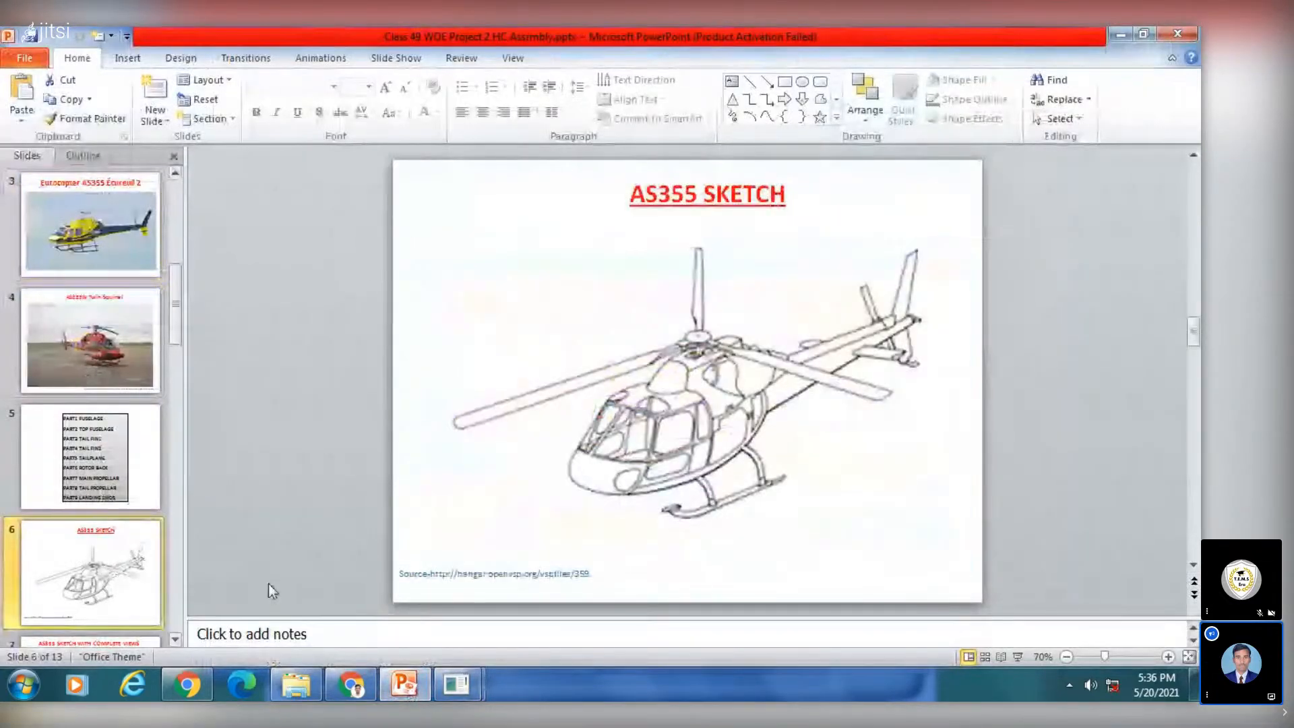
click(404, 687)
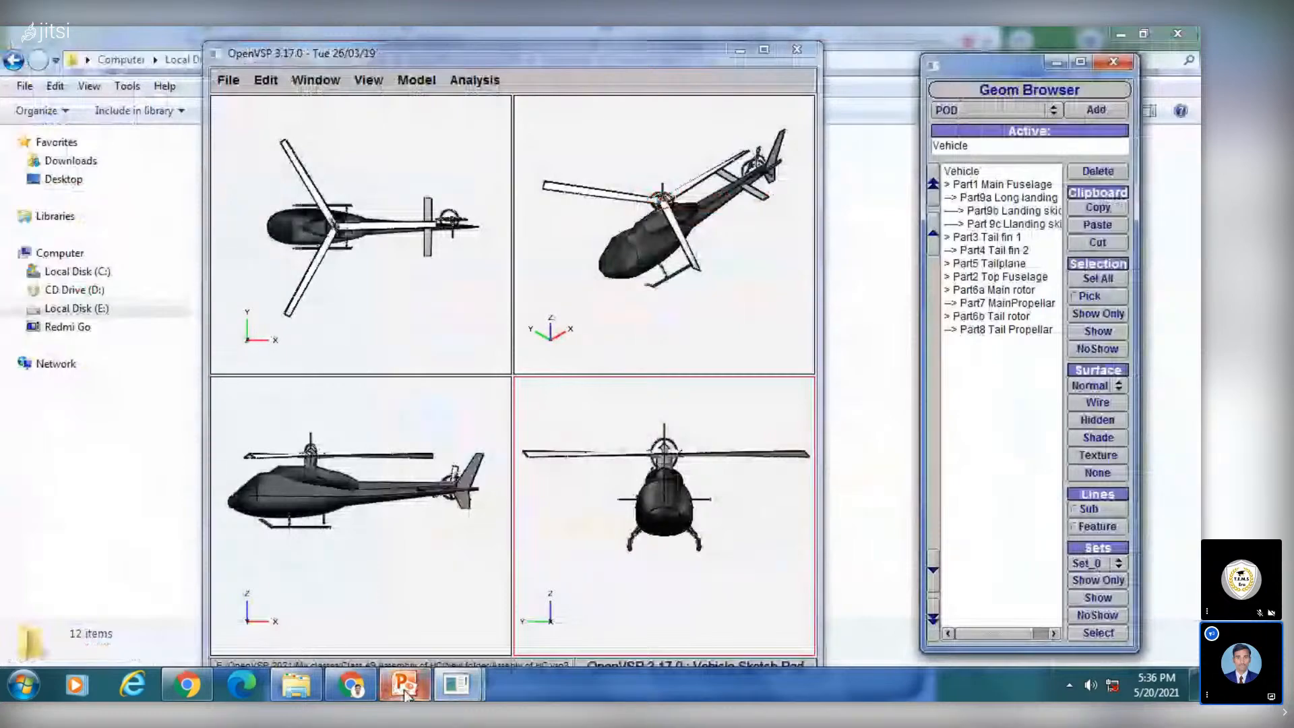
Step: Switch to PowerPoint, find the AS355 Sketch with Complete Views slide and open it beside the model for reference
click(405, 686)
click(405, 685)
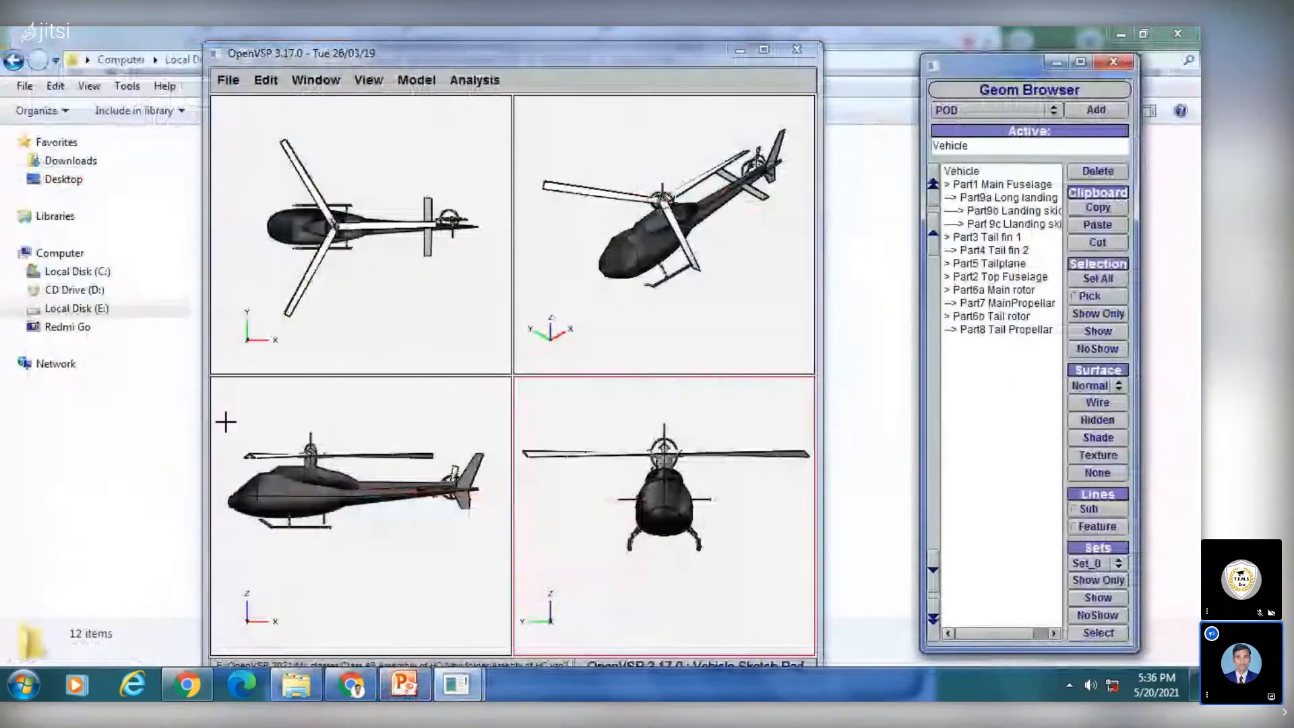
click(405, 685)
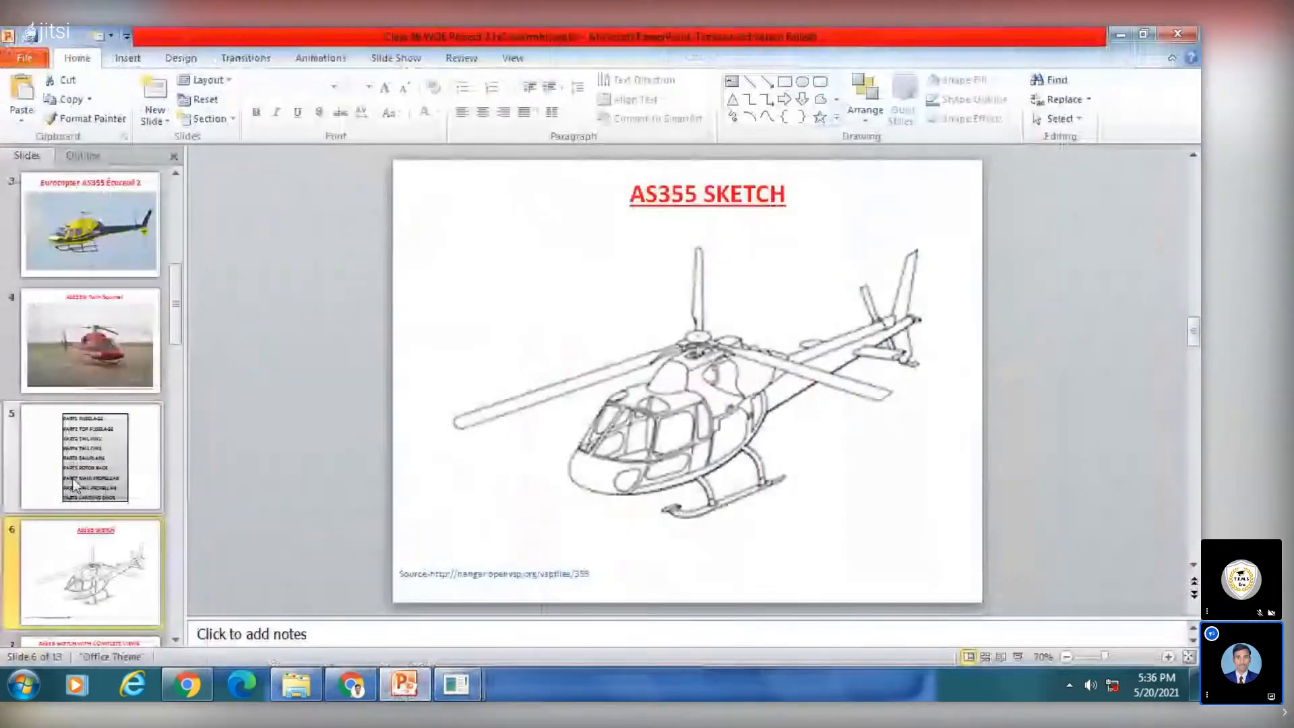
scroll(75, 485, down, 5)
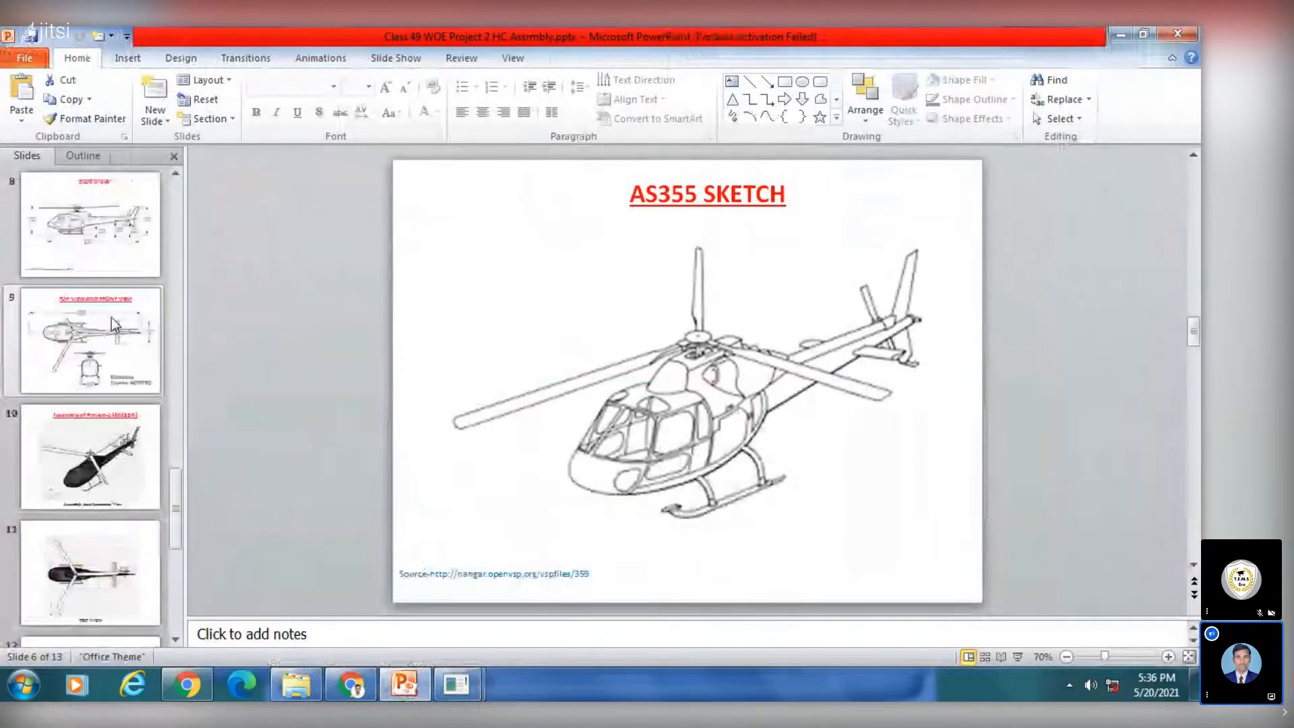
scroll(111, 317, up, 2)
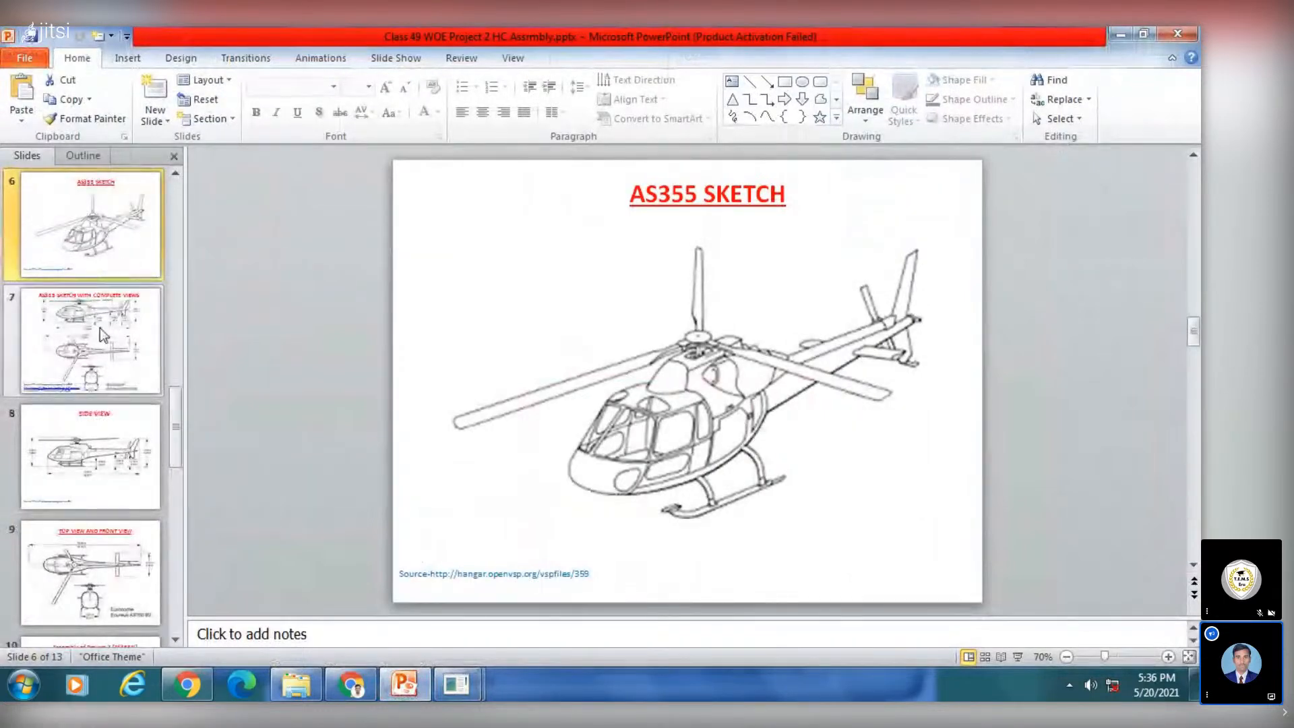
click(99, 328)
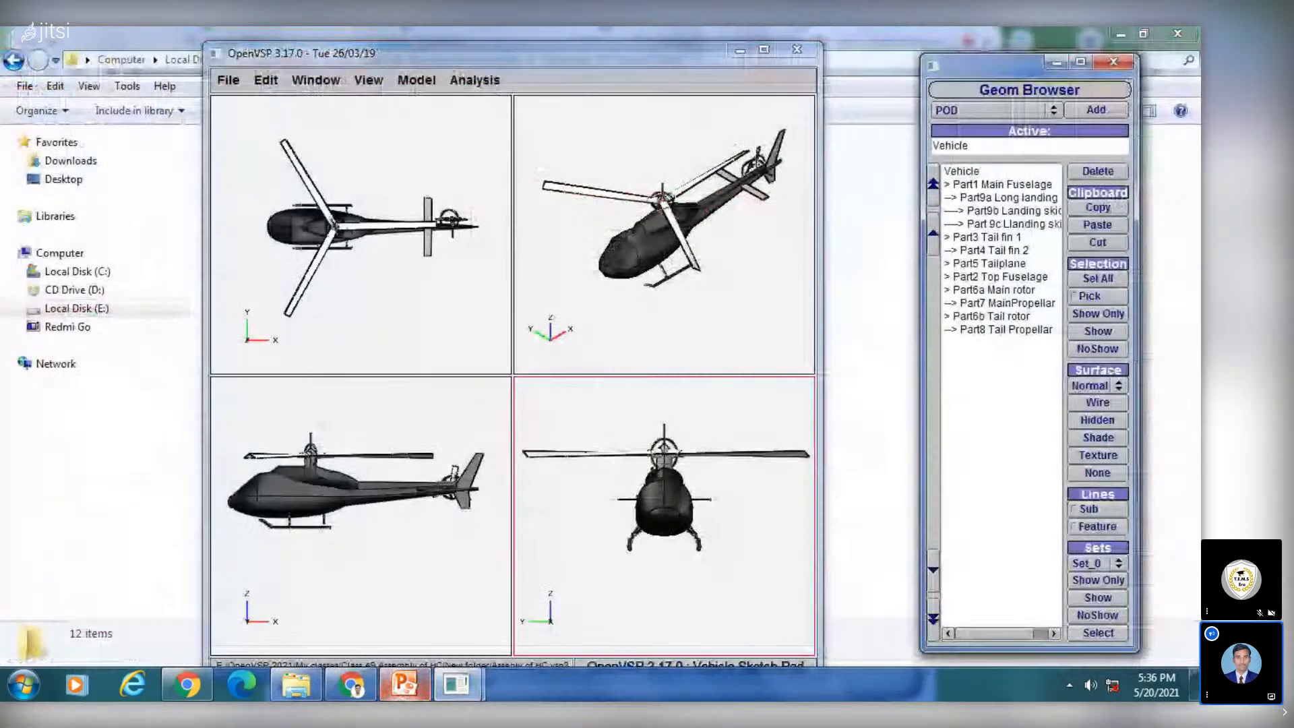
Step: Compare the four-view OpenVSP helicopter with the side, top and front drawings on the AS355 Sketch with Complete Views slide
click(406, 685)
click(405, 685)
click(406, 685)
click(406, 685)
click(406, 684)
click(406, 685)
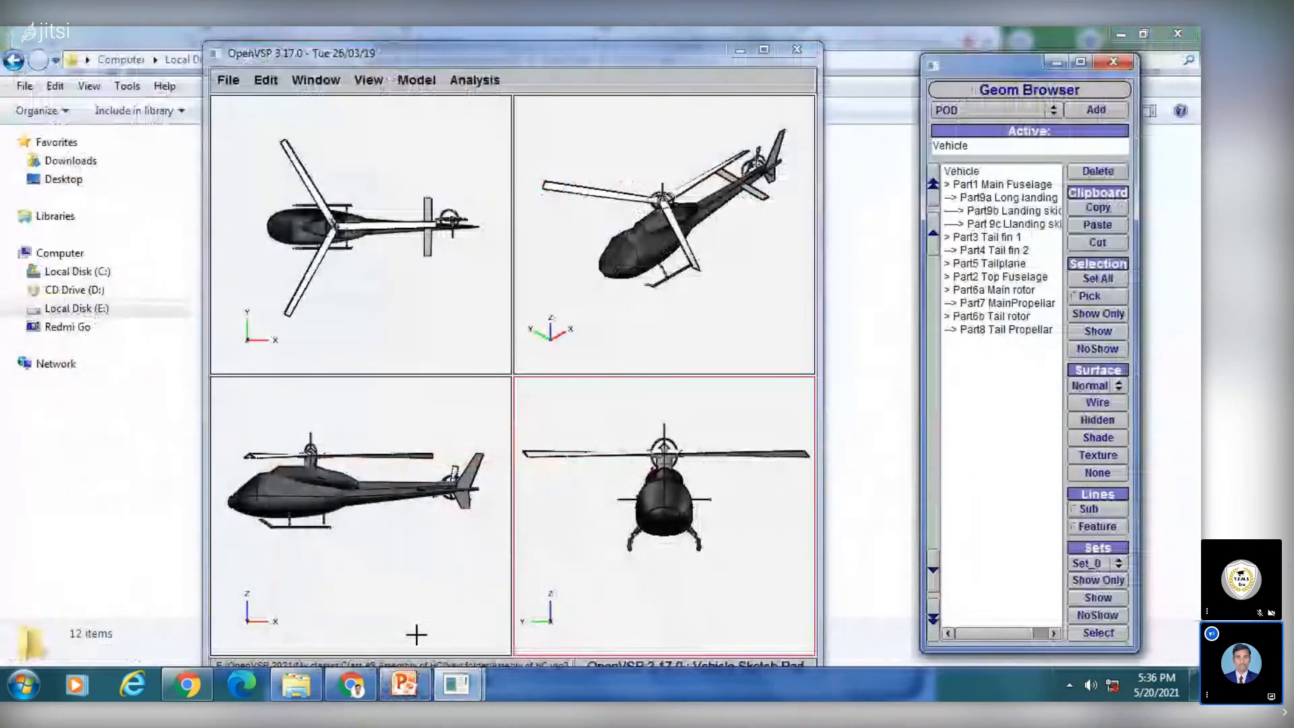
click(403, 685)
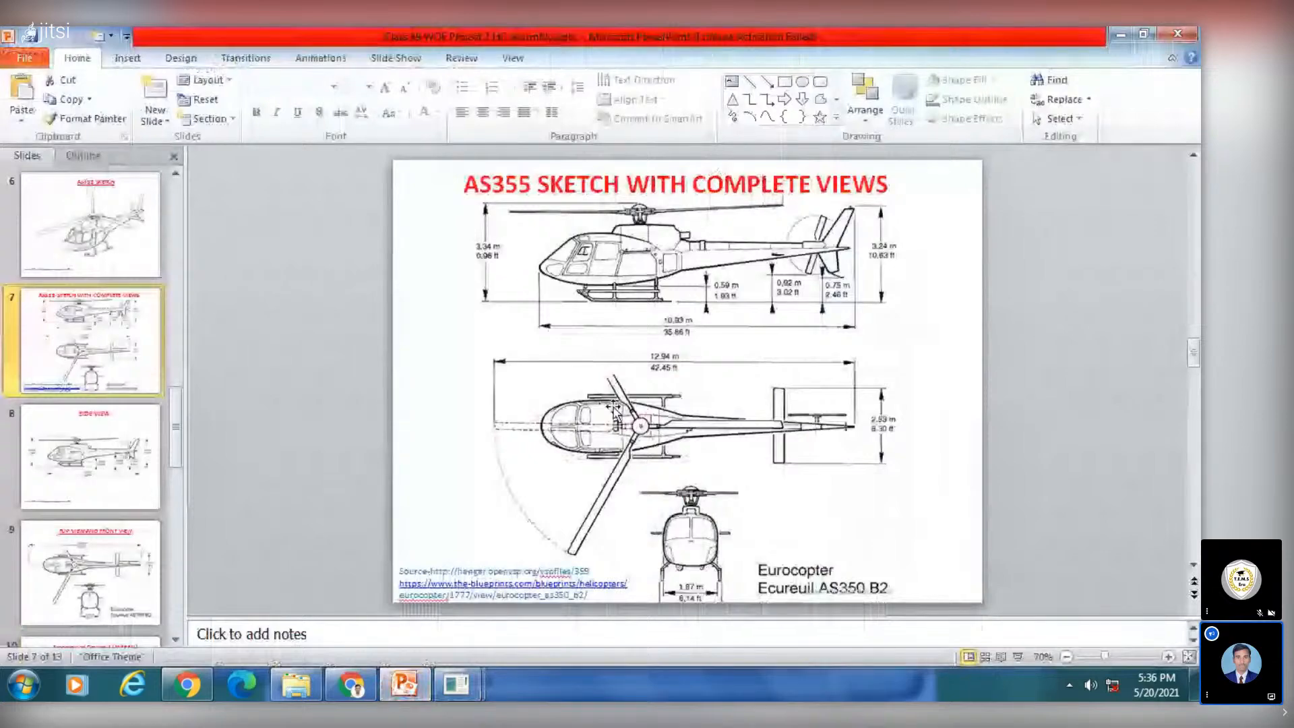
click(403, 685)
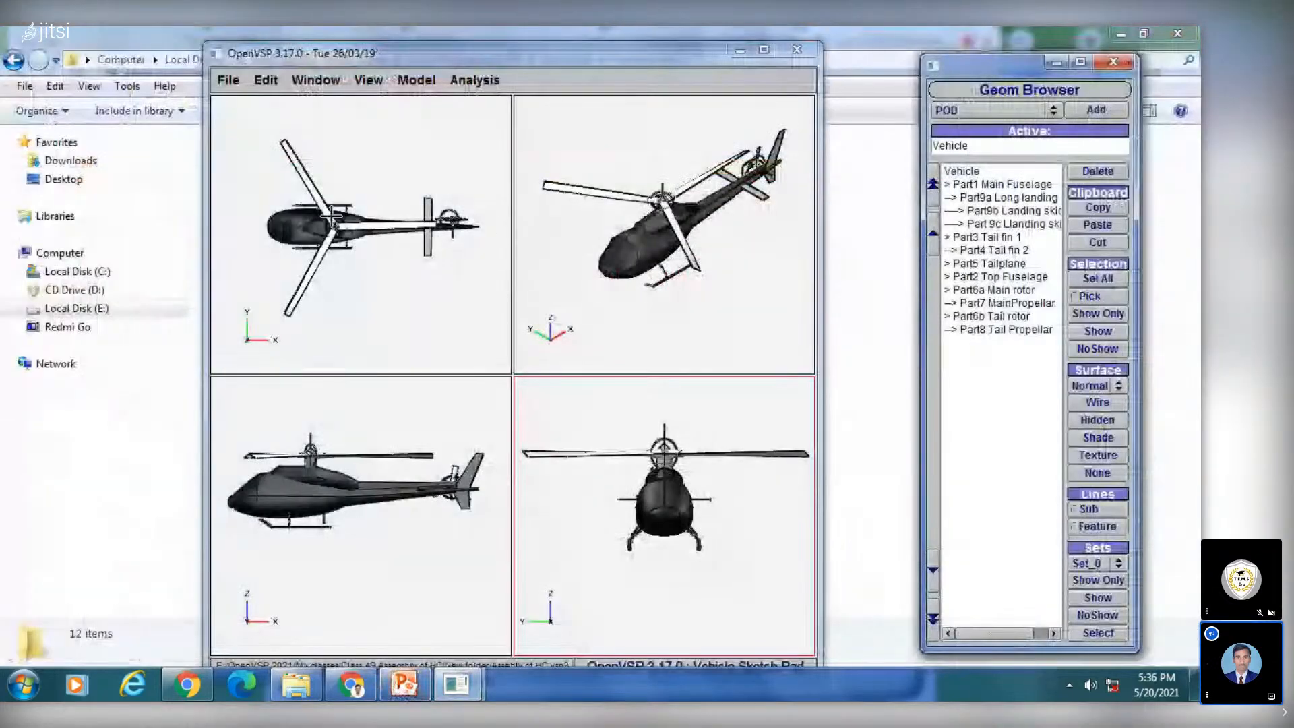
click(403, 684)
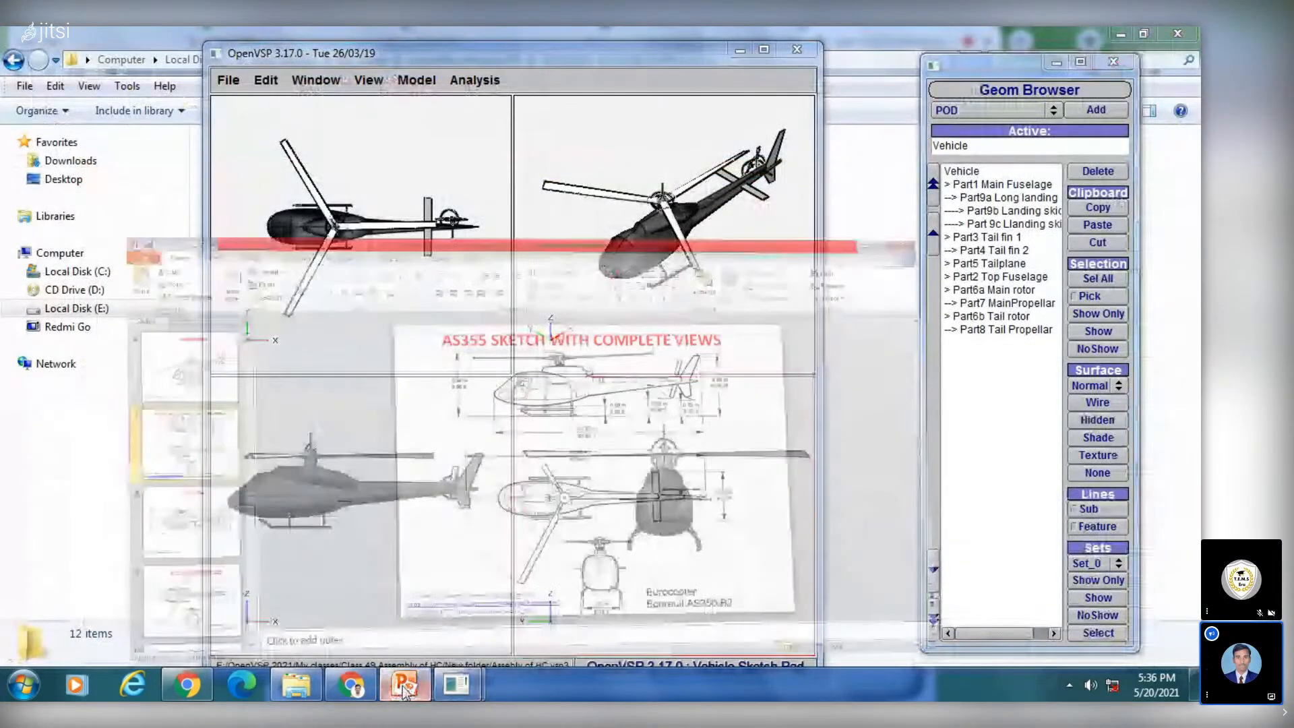
click(416, 683)
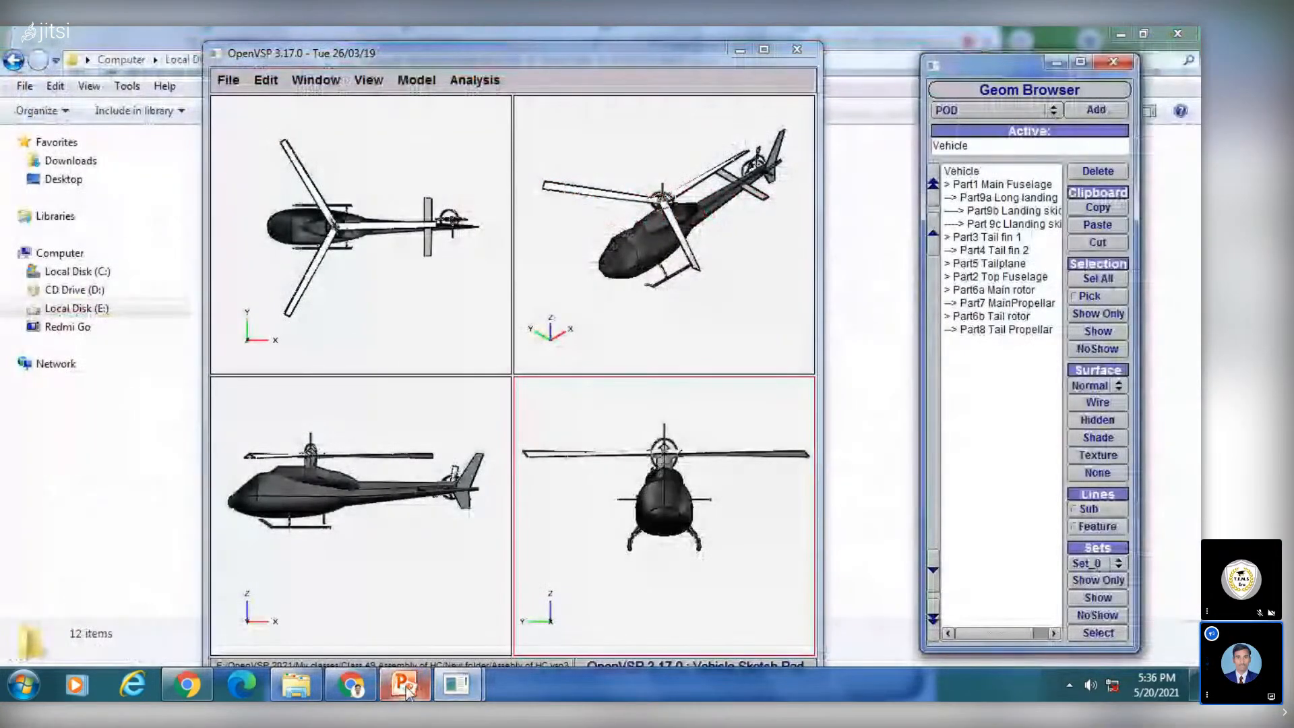
click(406, 686)
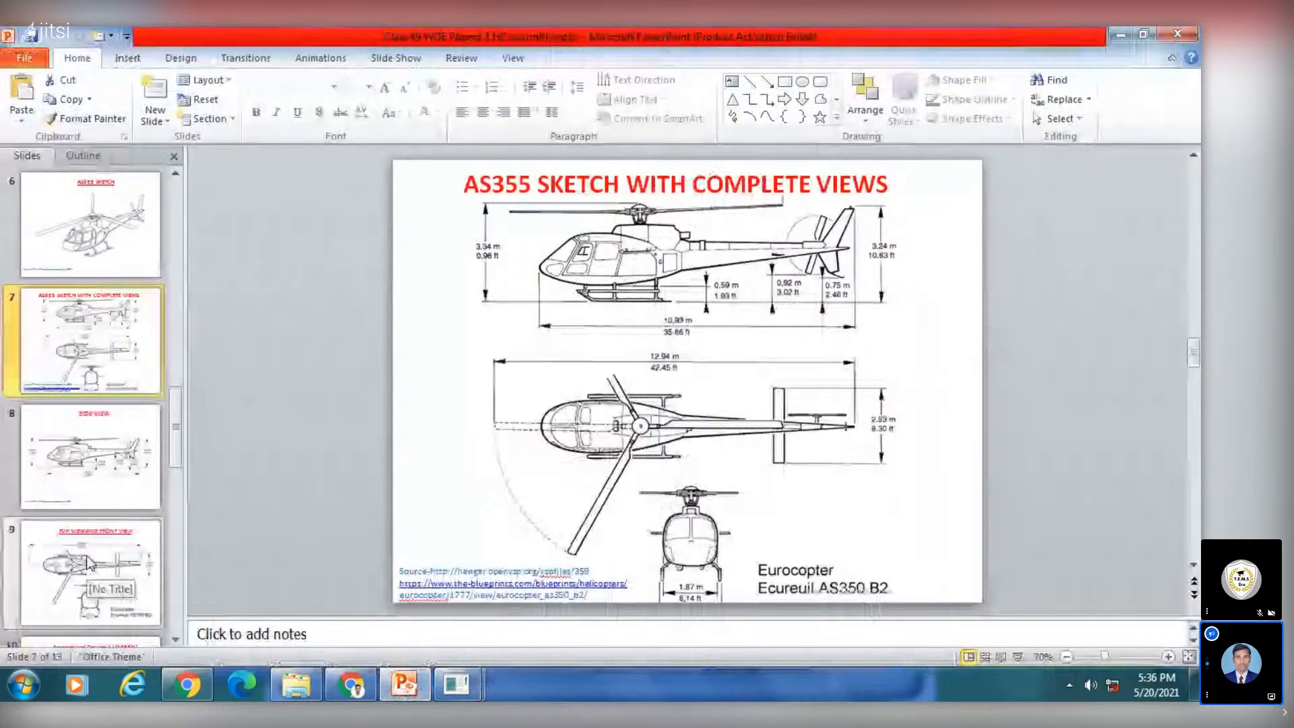
Step: Review the AS355 Sketch, Assembly of Project-2 [AS355N] isometric, top view and Left Side View slides
key(Up)
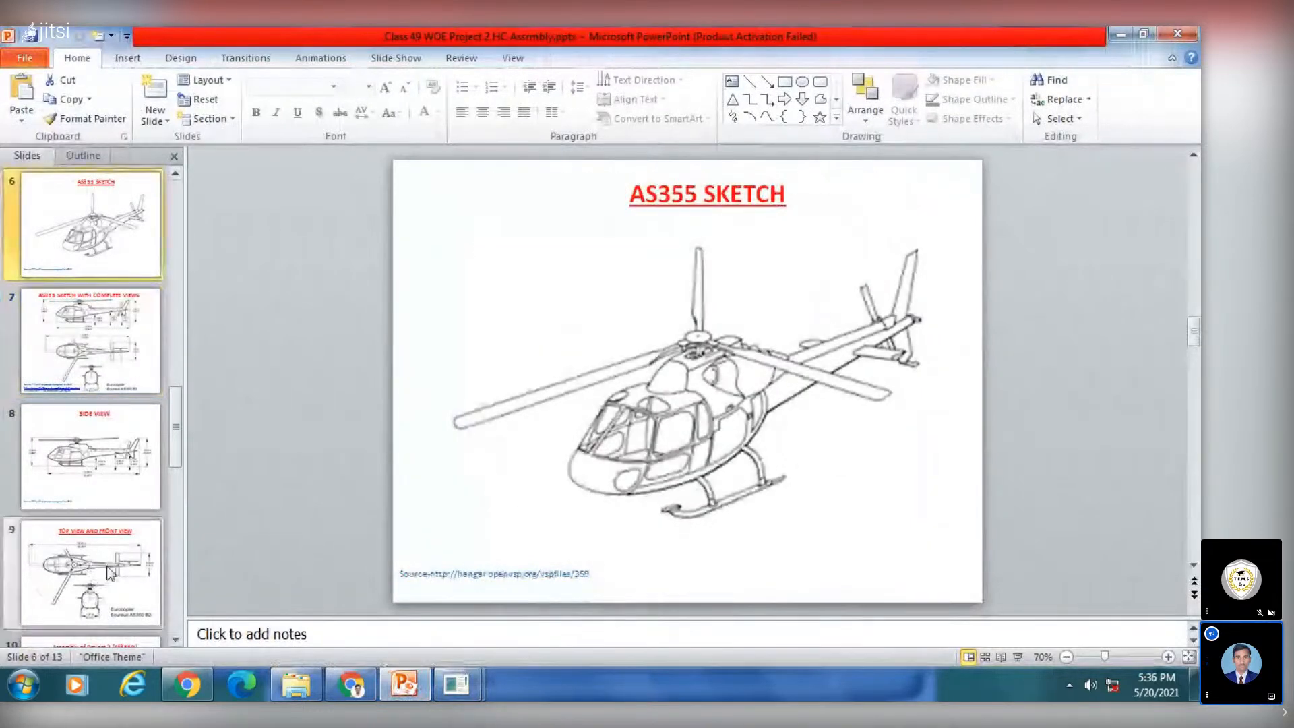
scroll(110, 573, down, 3)
click(91, 458)
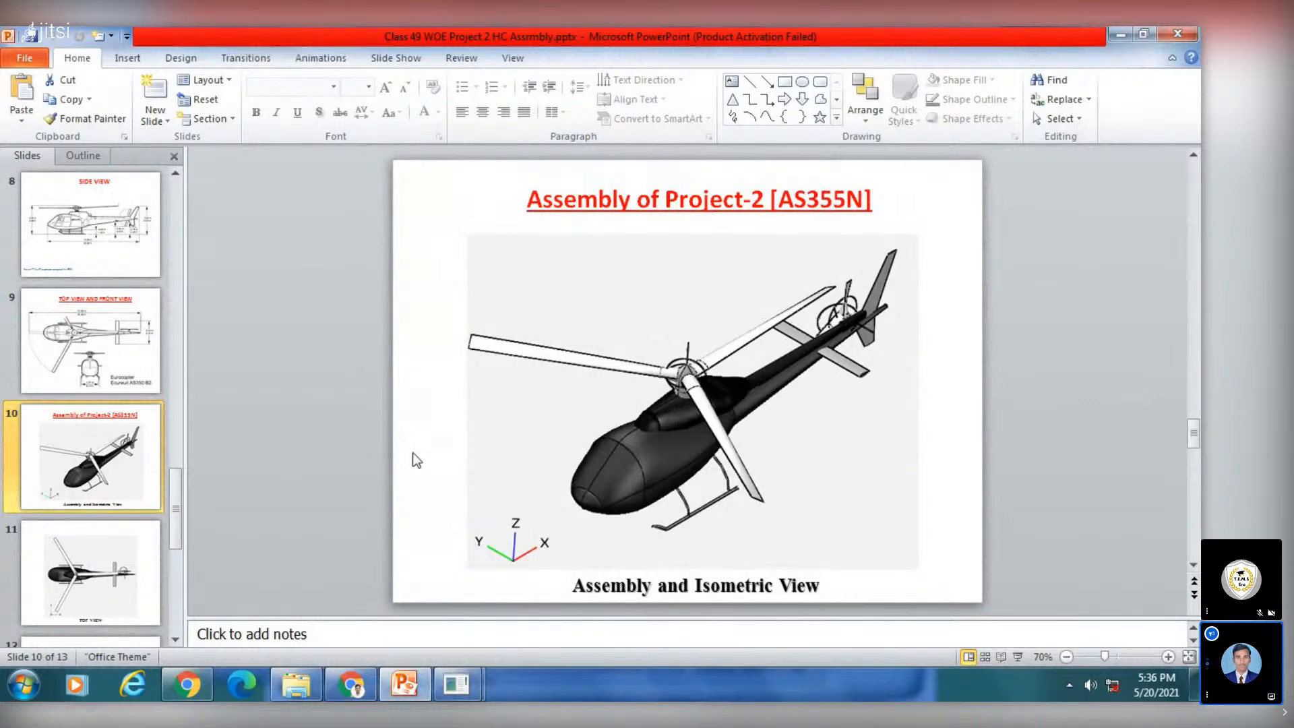
click(95, 536)
scroll(95, 535, down, 3)
click(116, 462)
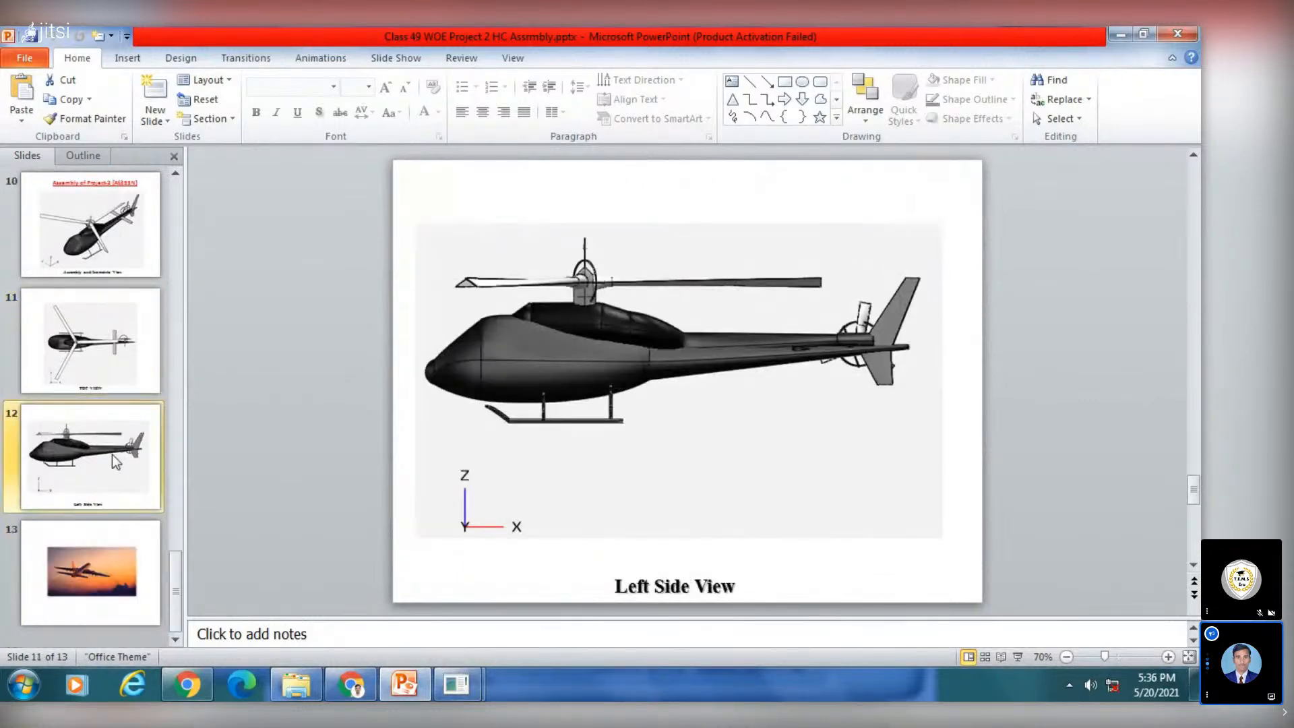
Step: Return to OpenVSP, switch to a single viewport and show the whole helicopter centred in the Left Iso view
mouse_move(456, 684)
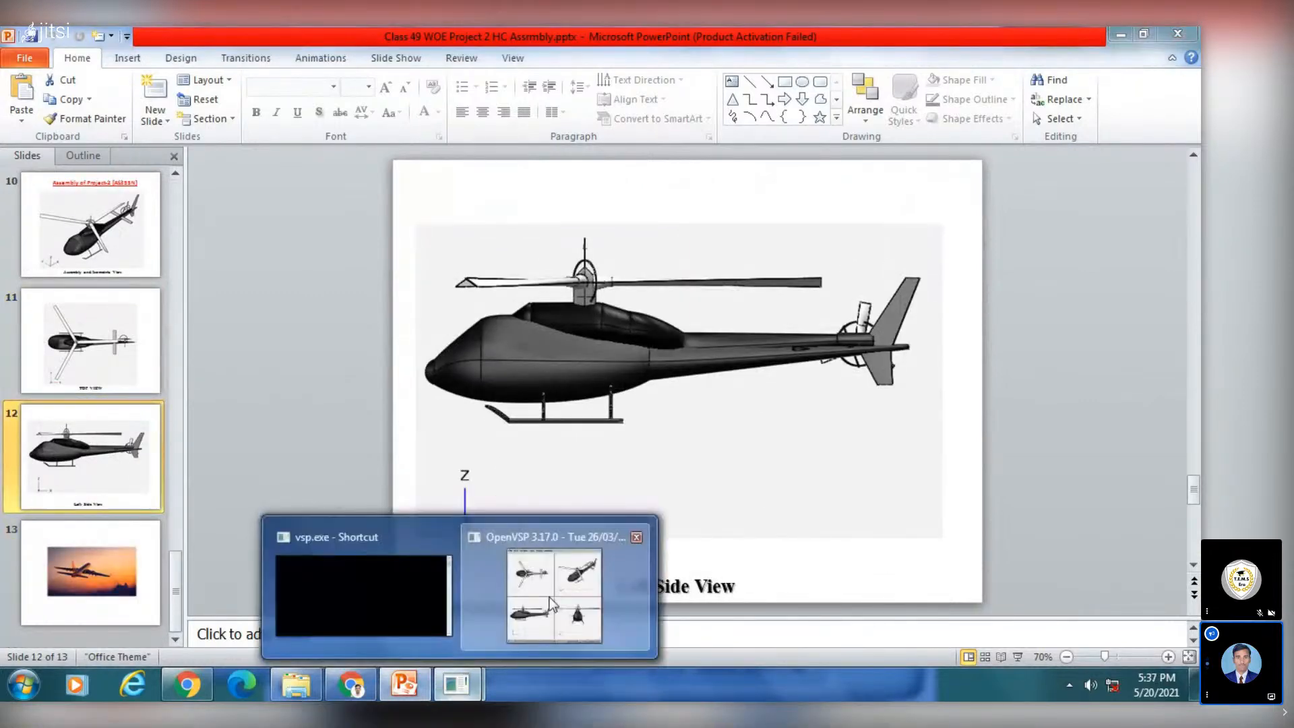
click(551, 602)
click(316, 79)
click(319, 101)
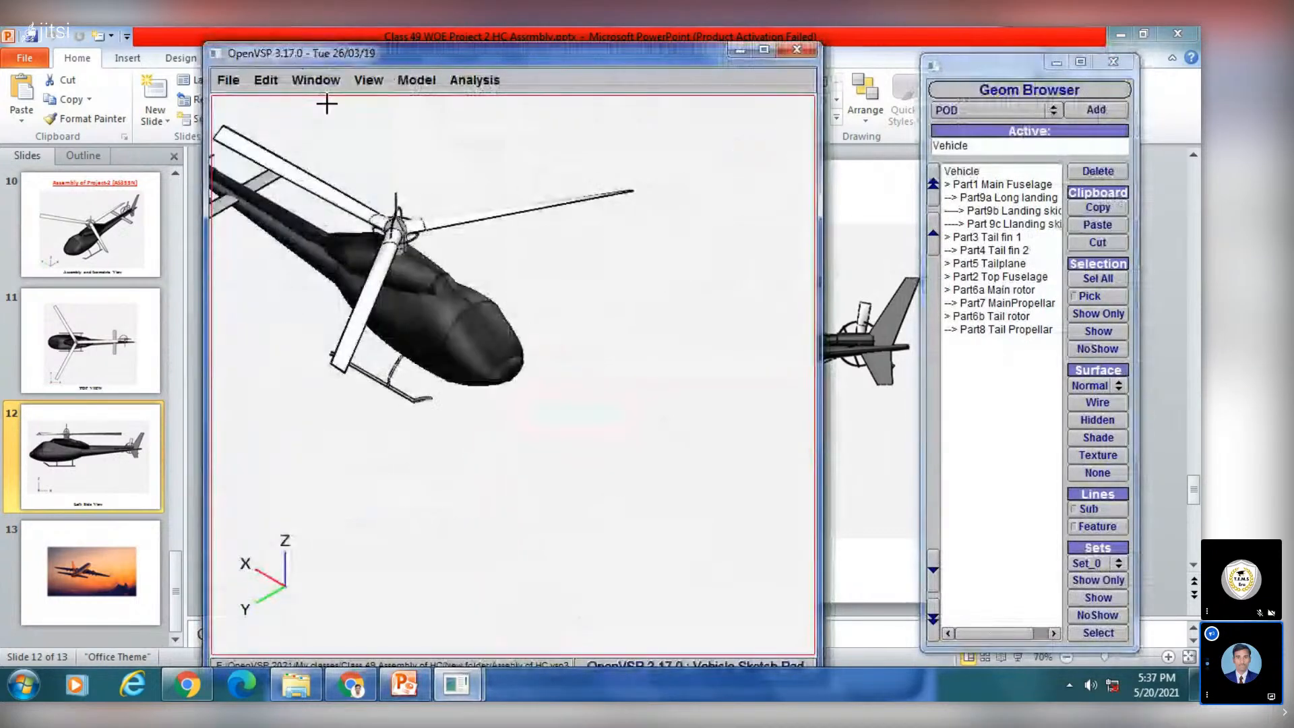
click(381, 81)
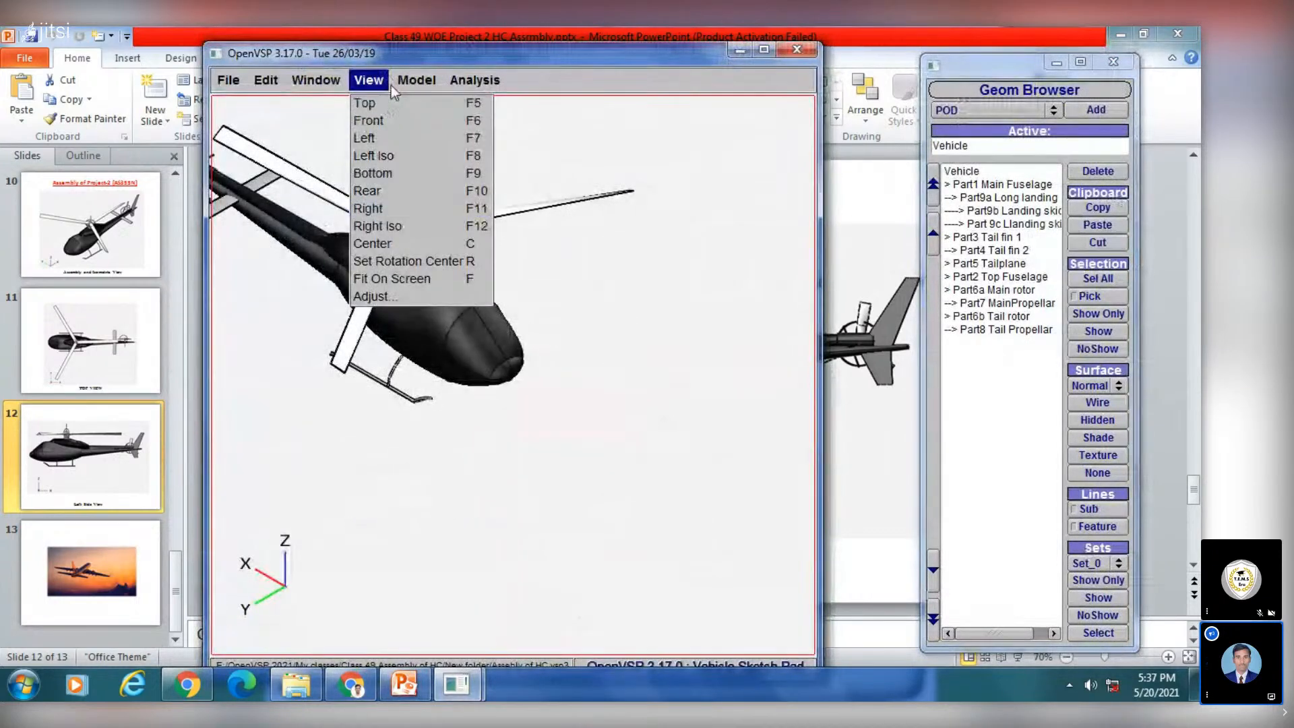
click(392, 161)
middle_drag(597, 304, 457, 390)
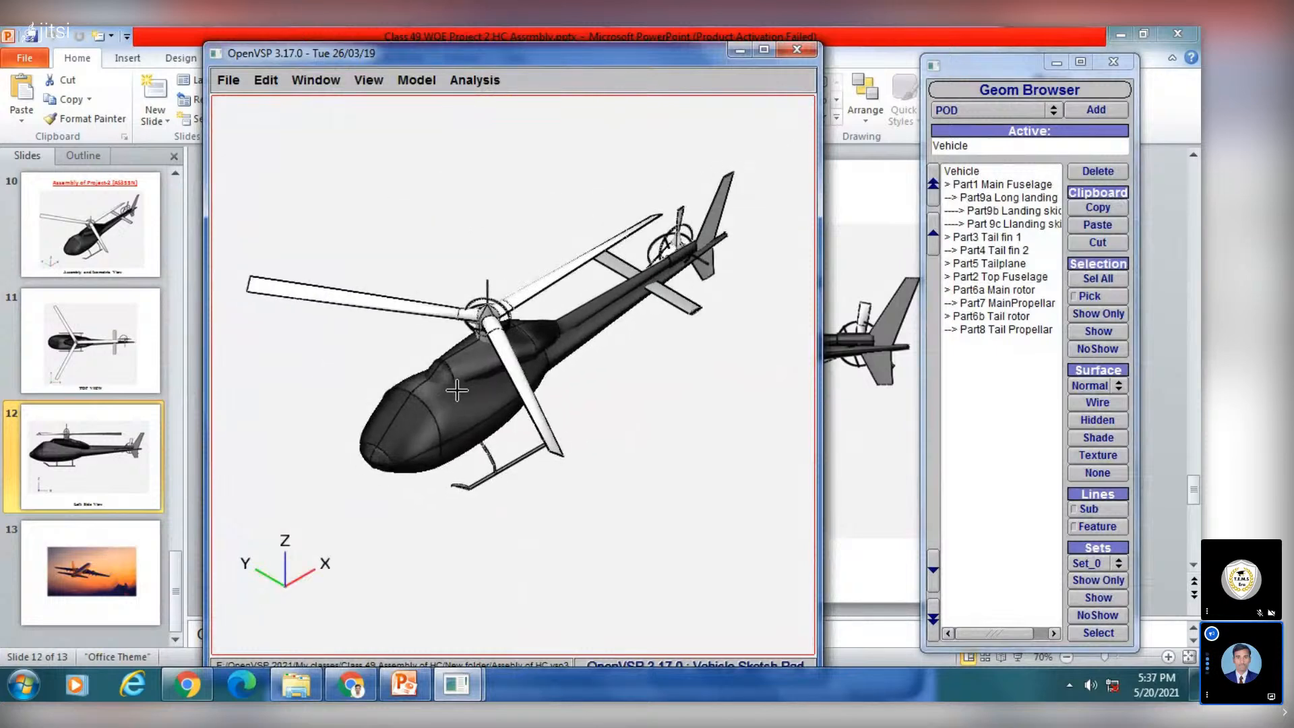
Step: Switch to PowerPoint, select the Project-2 helicopter design title slide and start the slide show from it
mouse_move(404, 683)
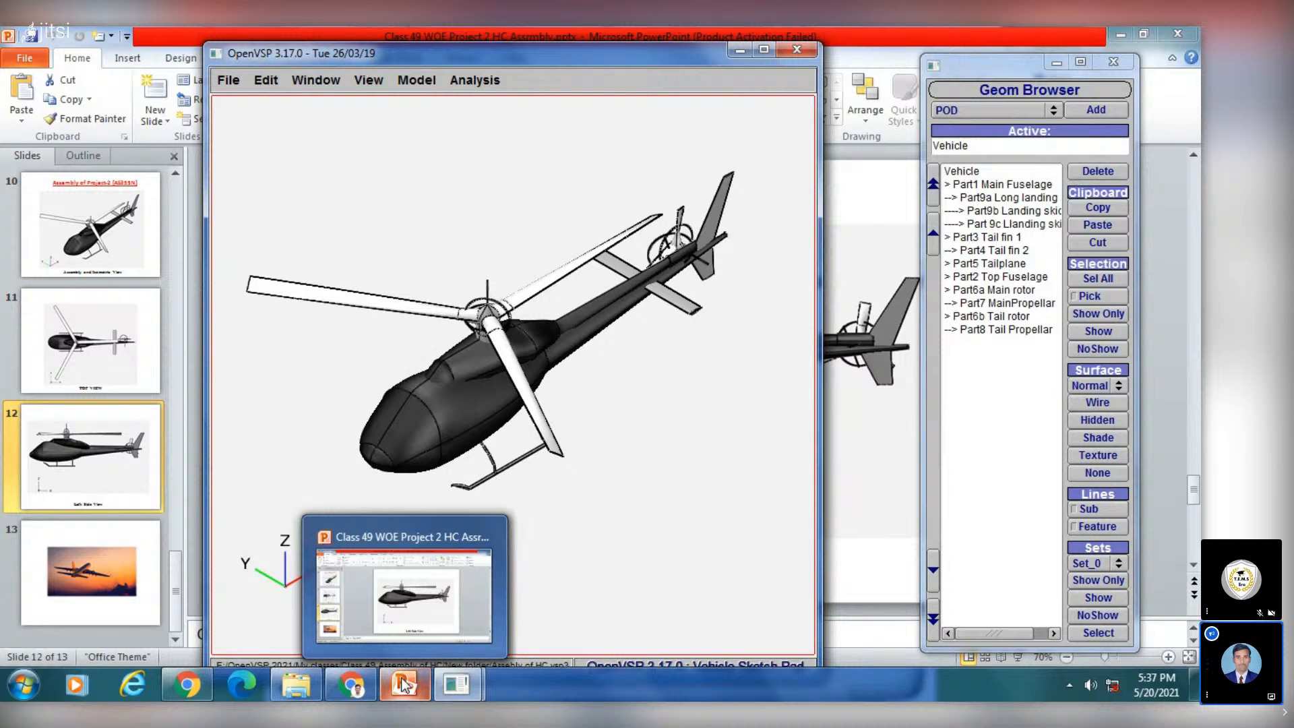
click(423, 591)
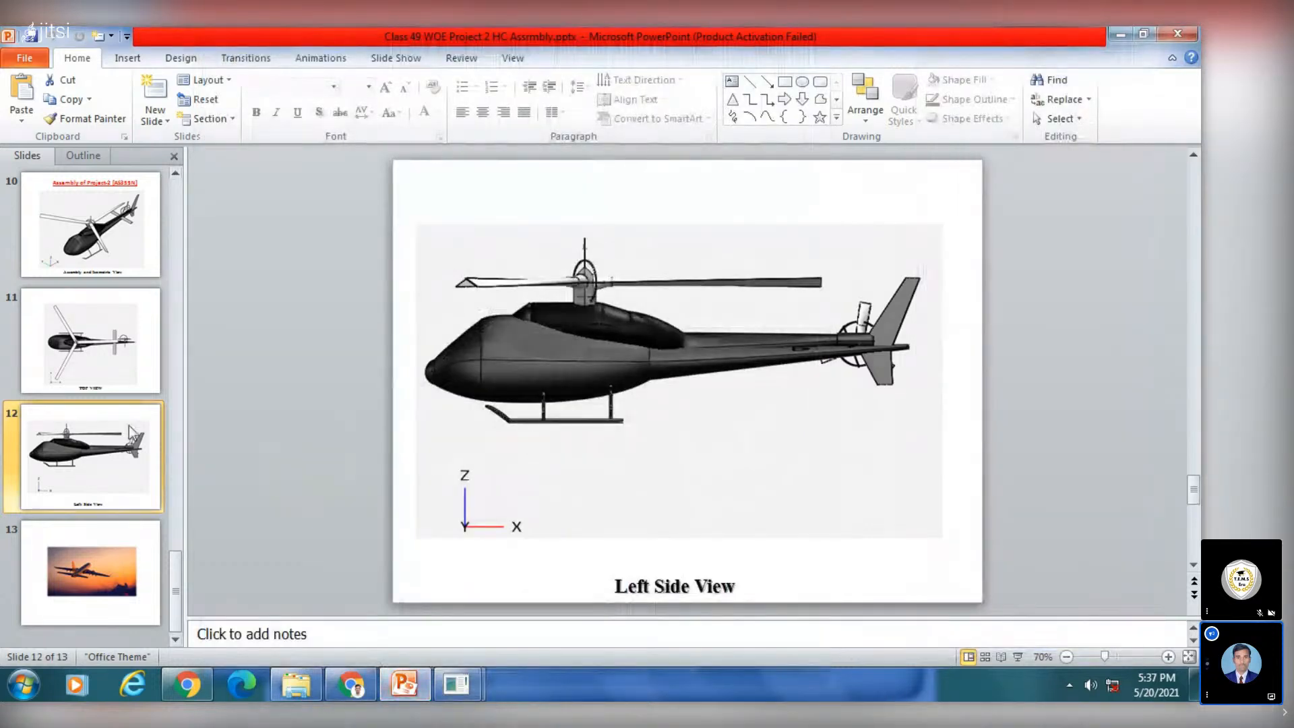
click(100, 365)
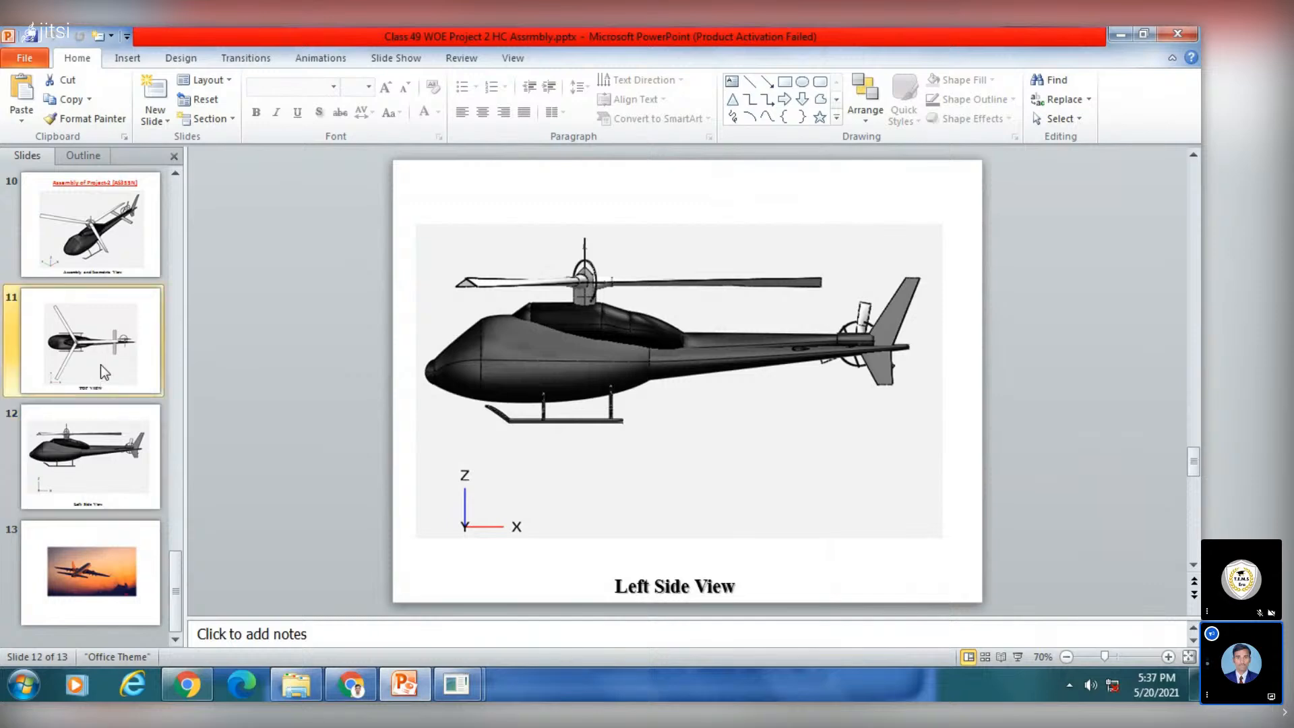
scroll(99, 365, up, 6)
click(102, 246)
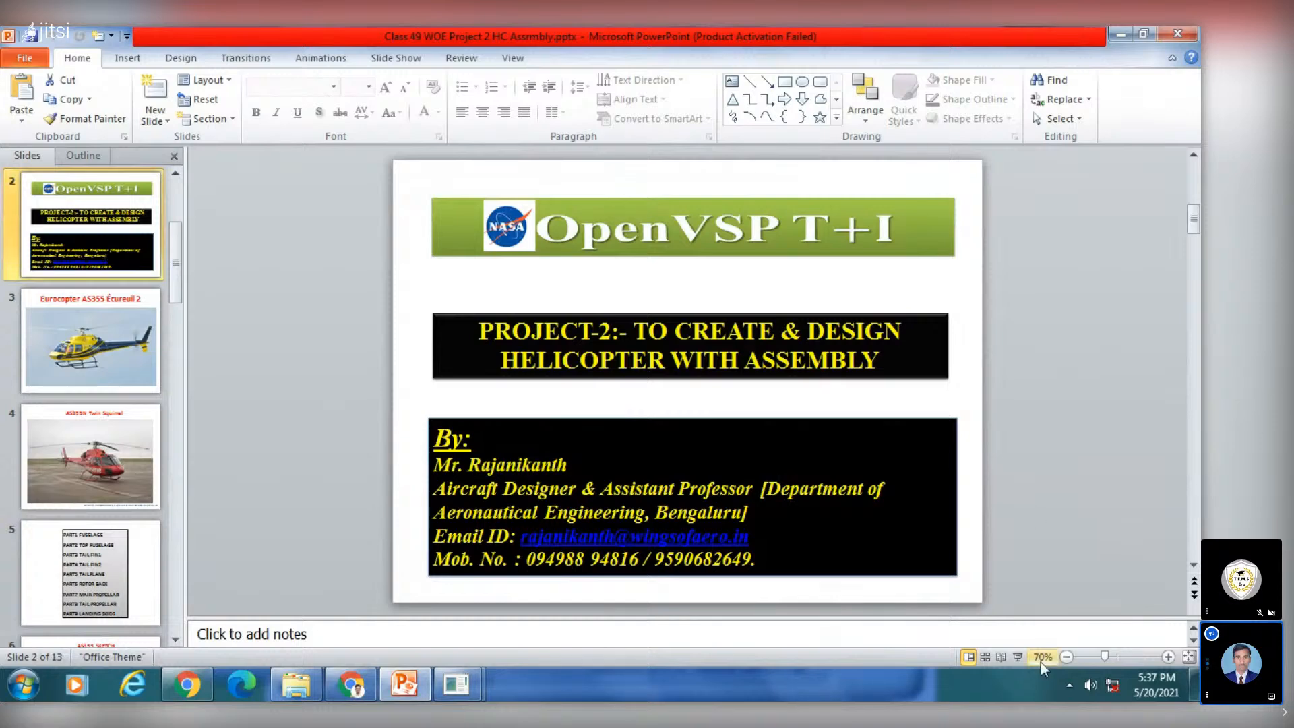
click(1017, 656)
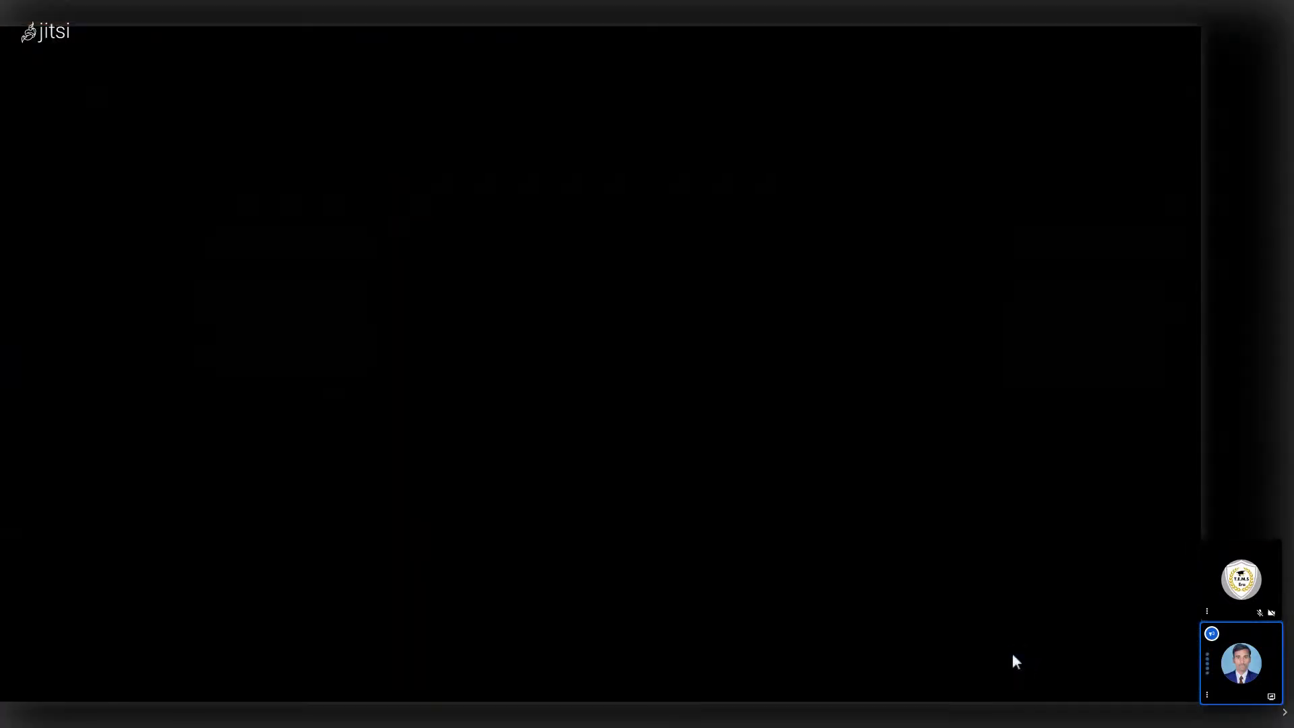